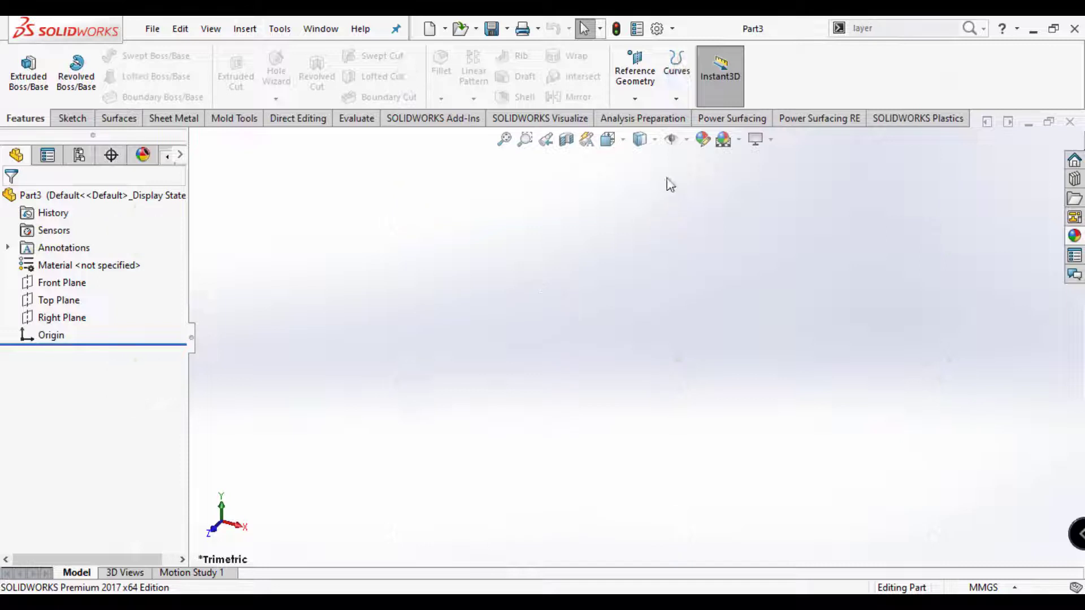
Set the display background scene to Plain White
left_click(738, 139)
left_click(764, 180)
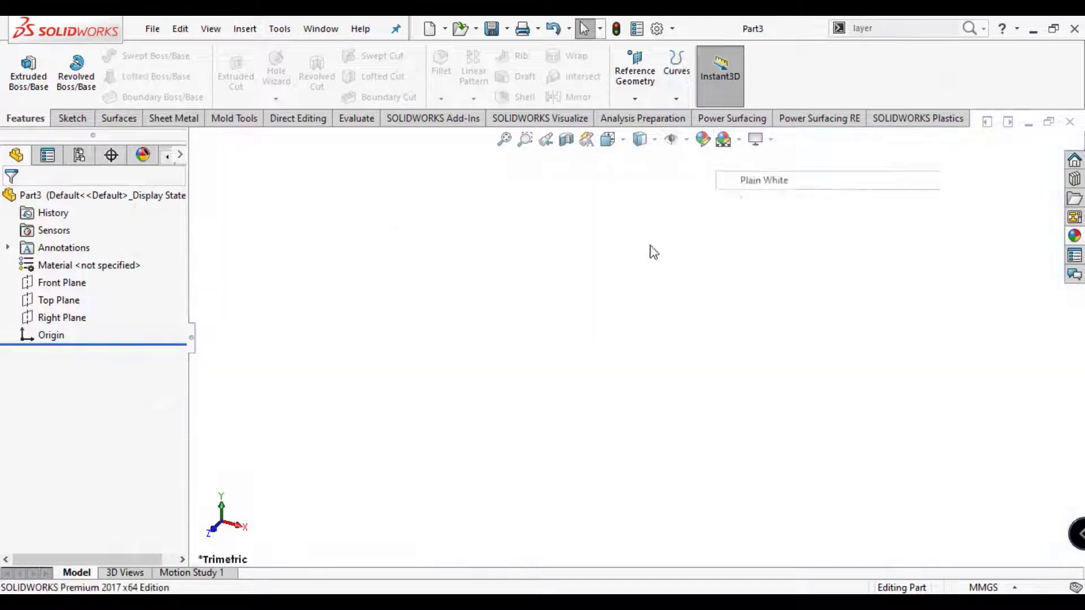
Create a reference plane offset 5 mm below the Top Plane, using the flipped offset direction
left_click(63, 300)
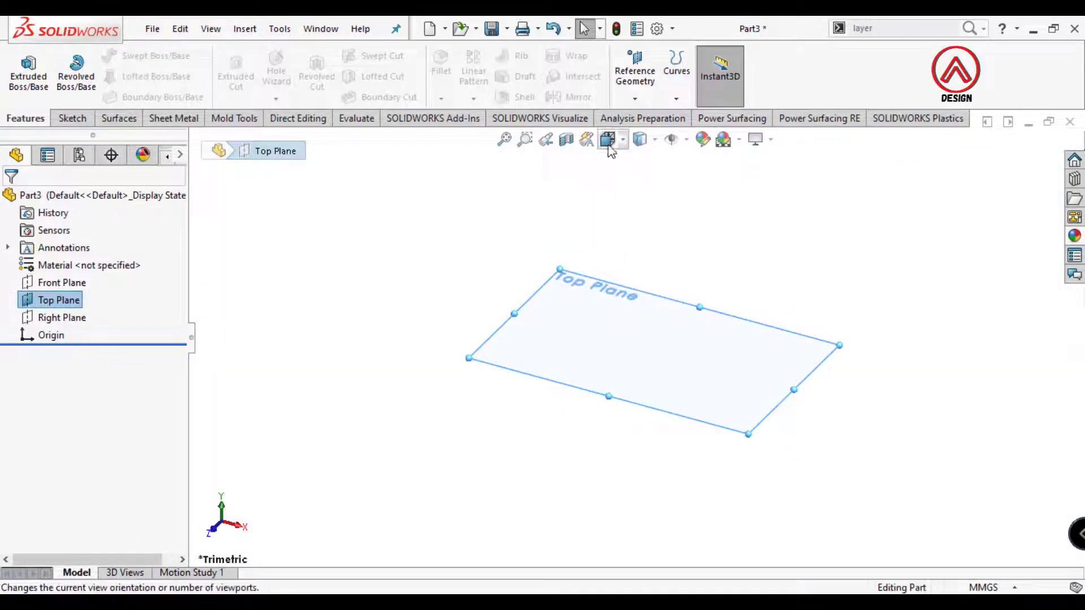
key("ctrl+5")
left_click(375, 278)
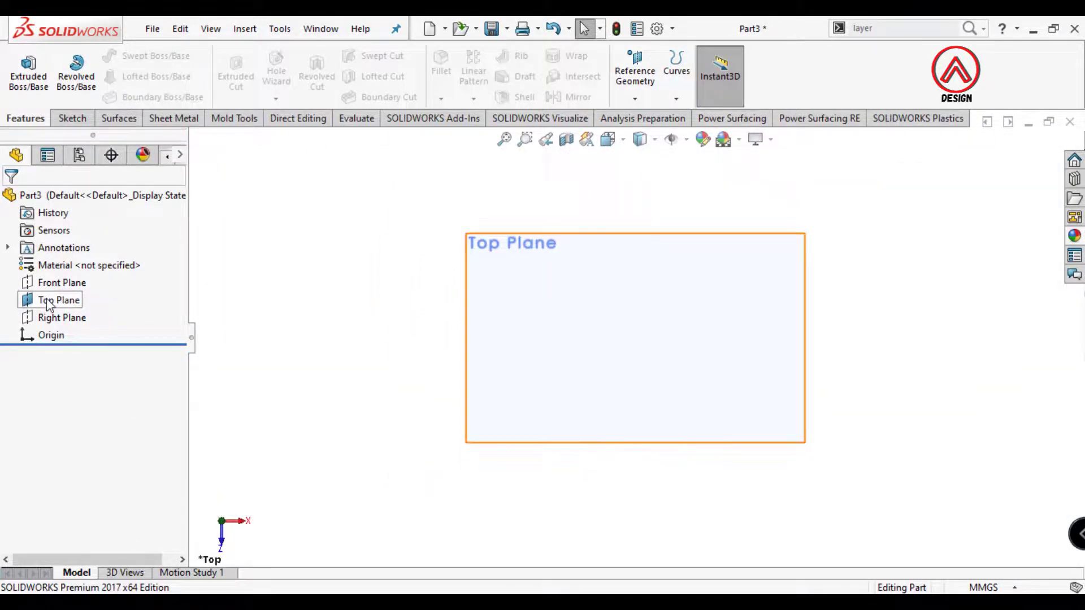
left_click(489, 314)
left_click(635, 76)
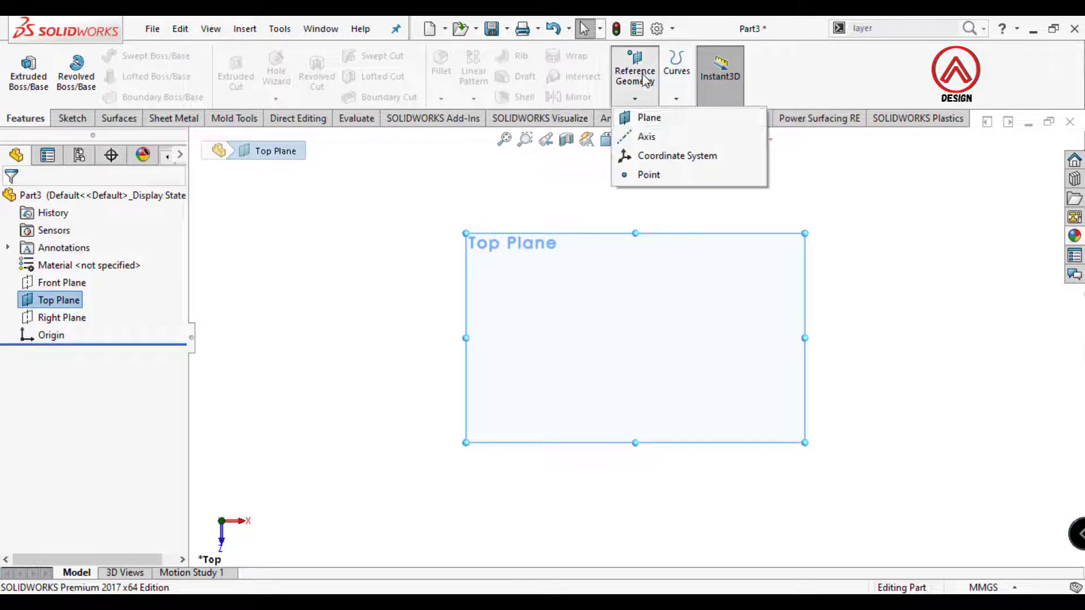
left_click(644, 113)
middle_click_drag(501, 410, 490, 362)
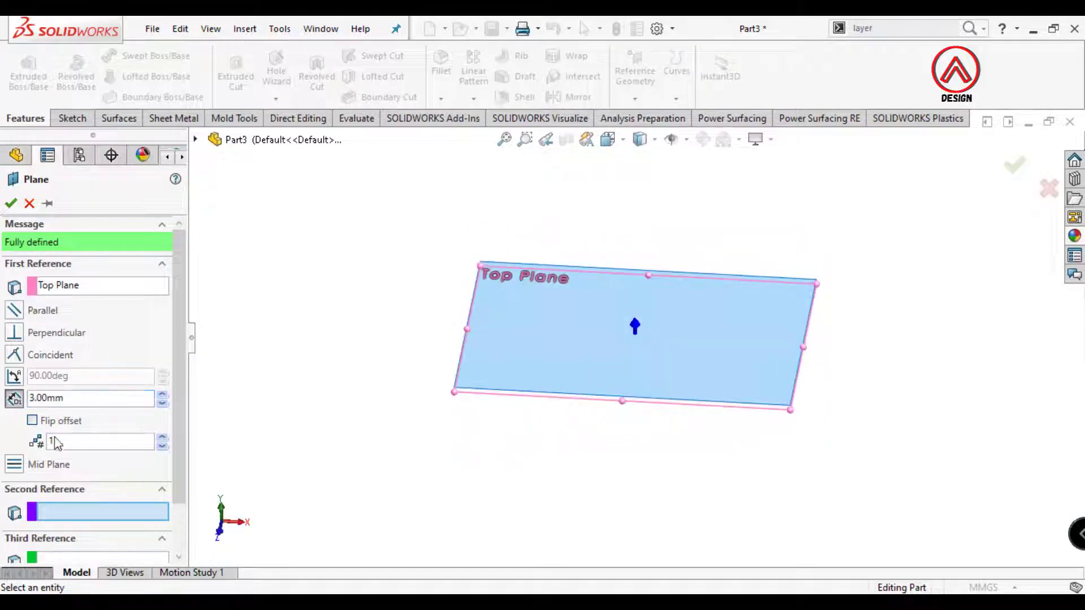
type("5")
key("Return")
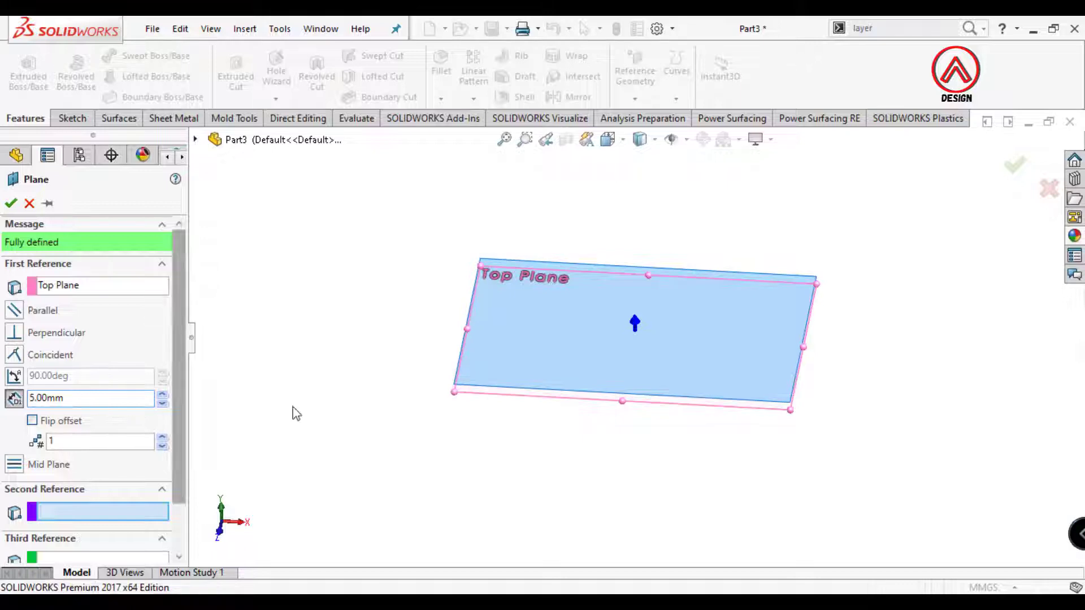
middle_click_drag(305, 429, 638, 424)
left_click(32, 421)
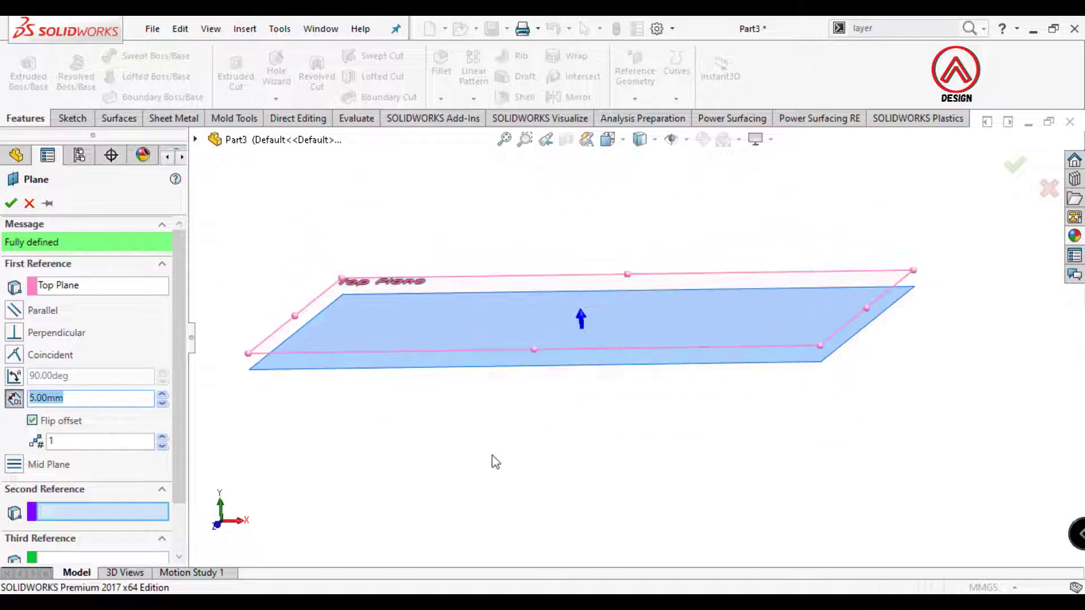
left_click(16, 204)
Hide the Top Plane and the new offset plane
left_click(59, 300)
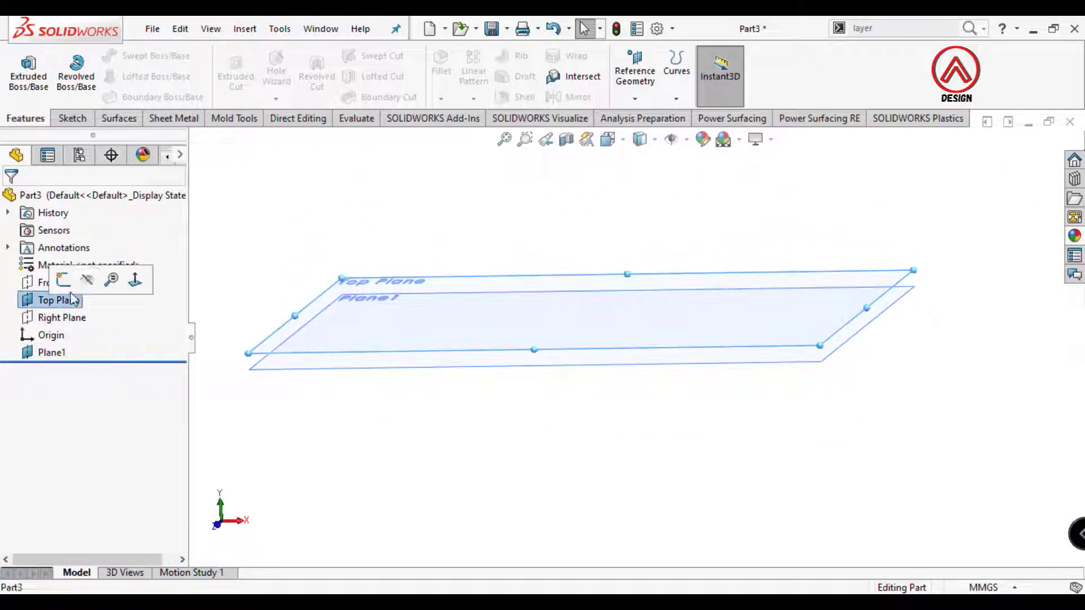
left_click(83, 280)
left_click(52, 353)
left_click(83, 332)
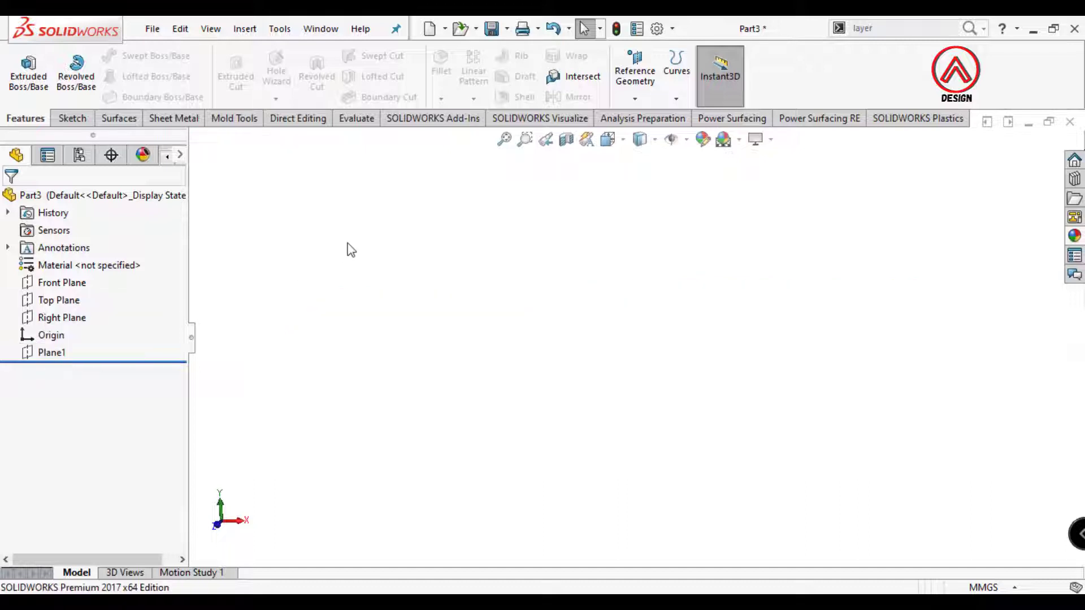
left_click(607, 142)
left_click(629, 188)
left_click(59, 300)
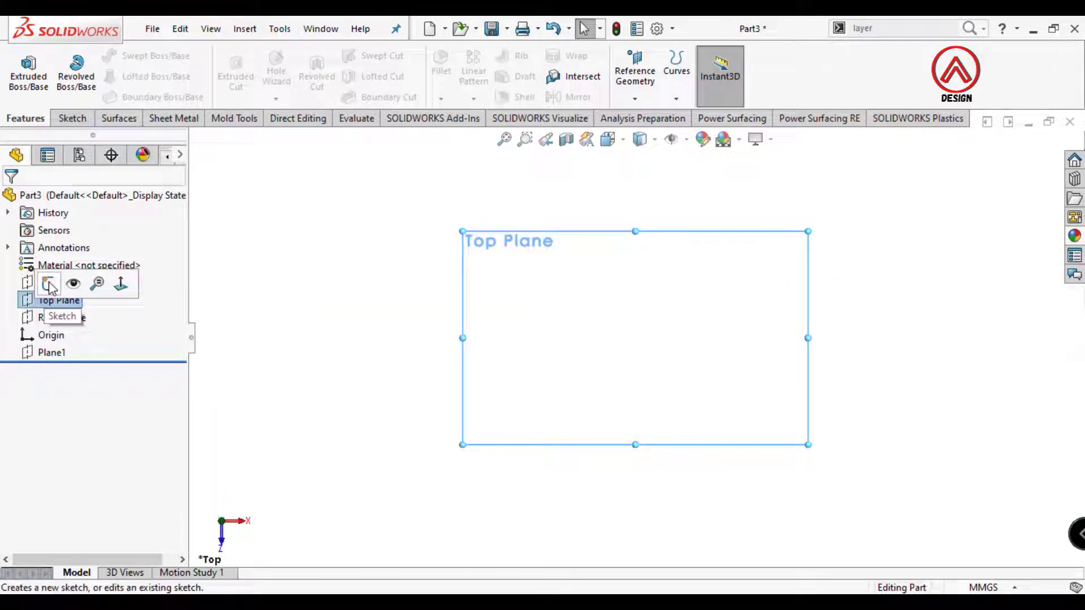
left_click(392, 223)
Start a sketch on the Right Plane and show the offset plane Plane1 as a reference
left_click(608, 141)
left_click(609, 204)
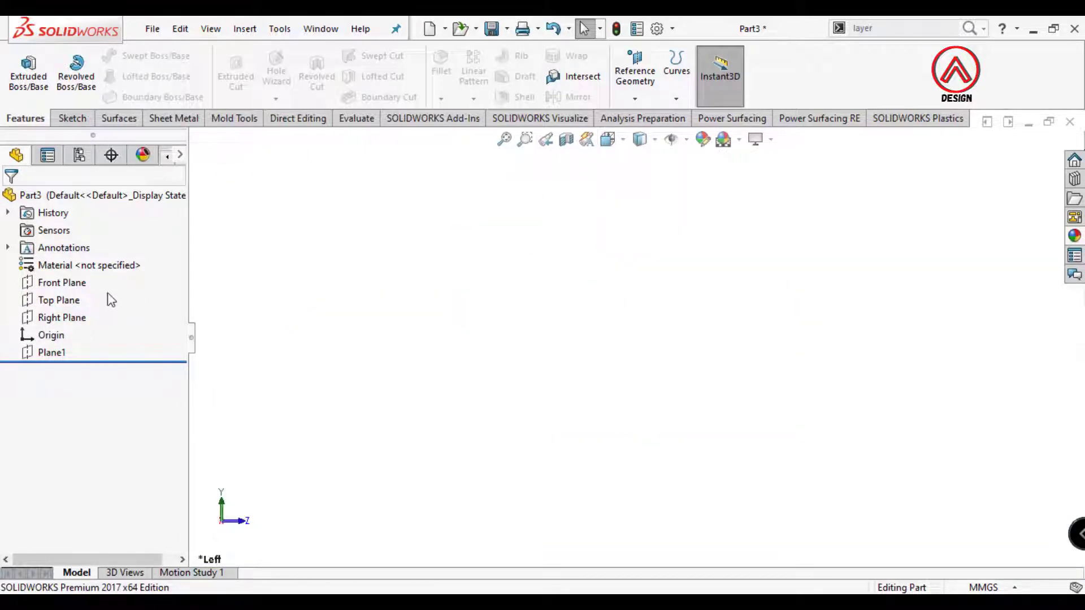
left_click(60, 317)
left_click(70, 293)
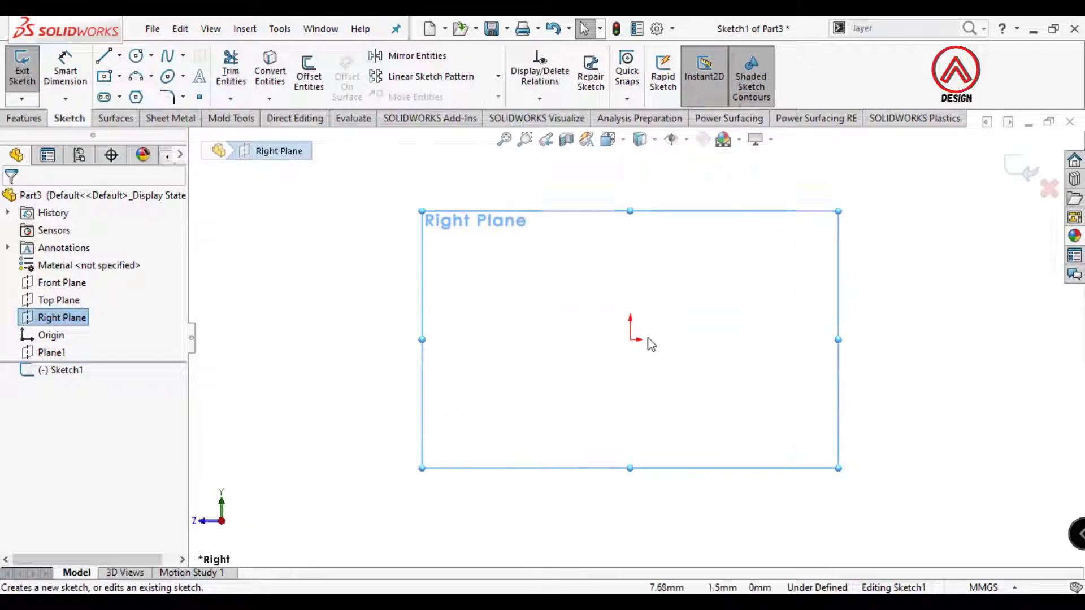
left_click(45, 352)
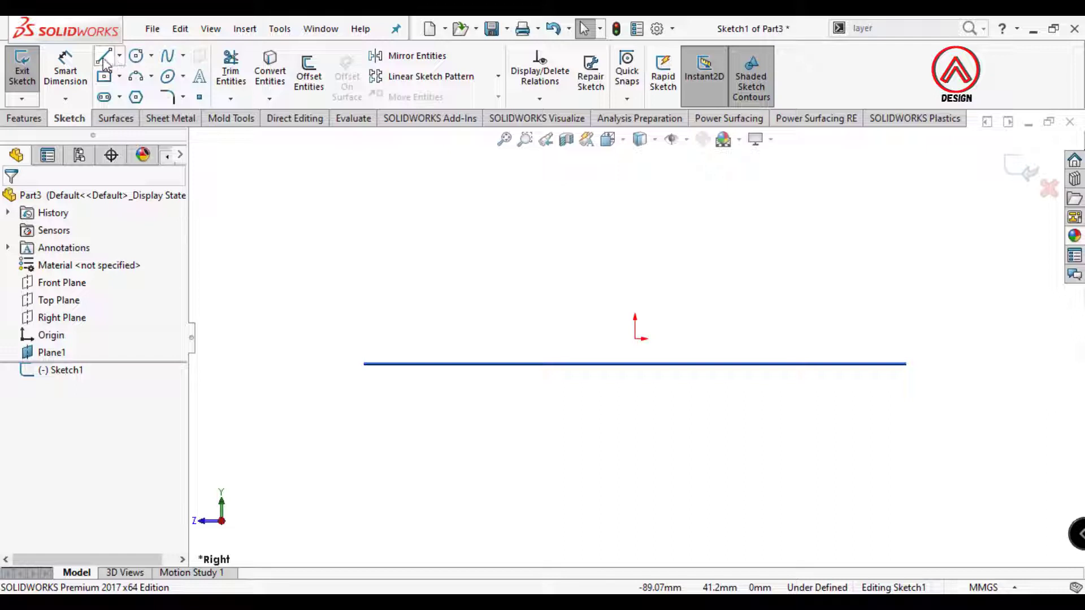
Sketch a vertical centerline about 12 mm long upward from the origin
left_click(119, 56)
left_click(133, 97)
left_click(635, 338)
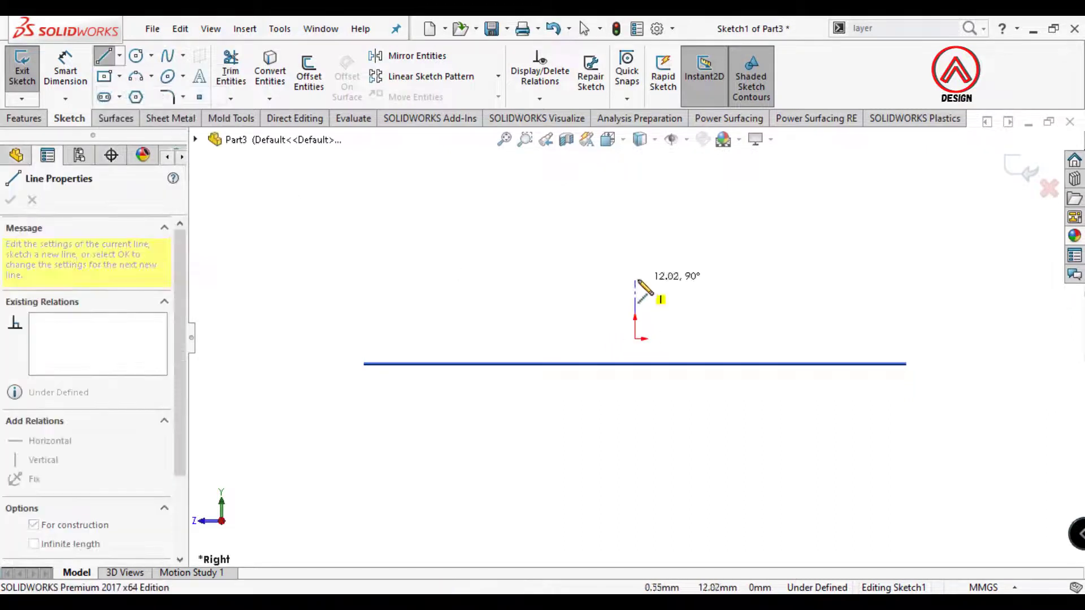
left_click(636, 280)
key("Escape")
Sketch a midpoint line about 41 mm long centred on the origin and constrain it horizontal
left_click(119, 56)
left_click(133, 114)
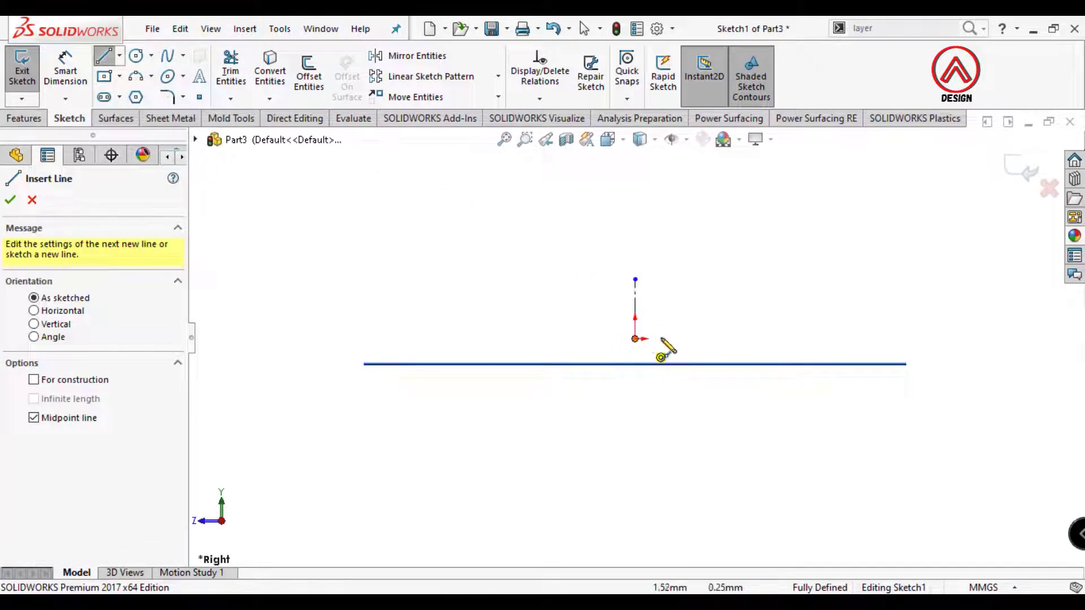
left_click(636, 338)
left_click(729, 343)
key("Escape")
left_click(686, 341)
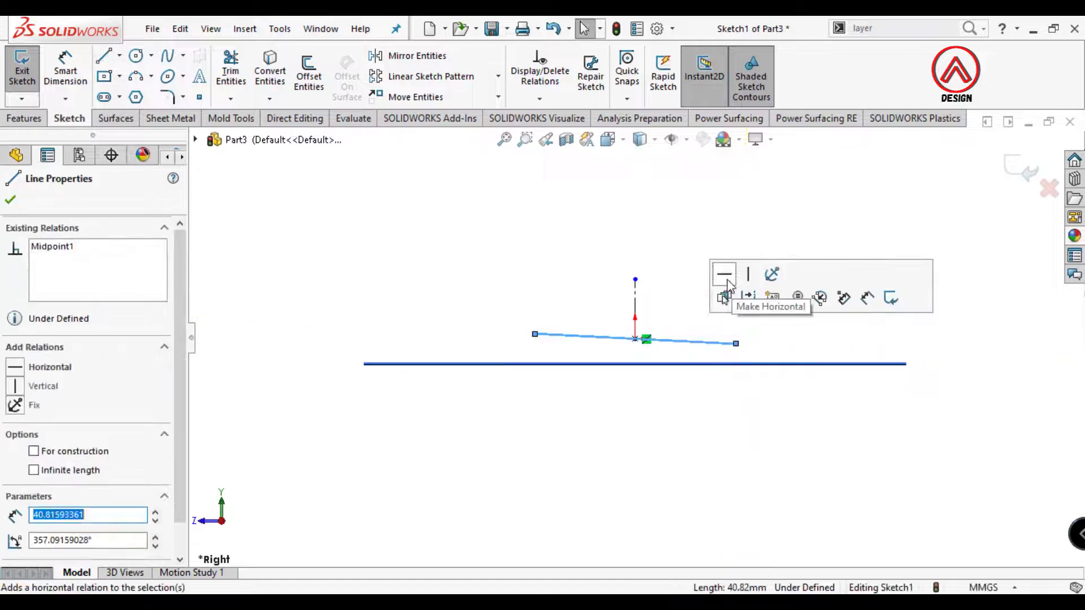
left_click(727, 283)
Sketch a 45° line about 7 mm long from the midpoint line's left end down to Plane1, continuing with an outward horizontal line along the plane
left_click(103, 55)
scroll(380, 272, "down", 2)
left_click(619, 365)
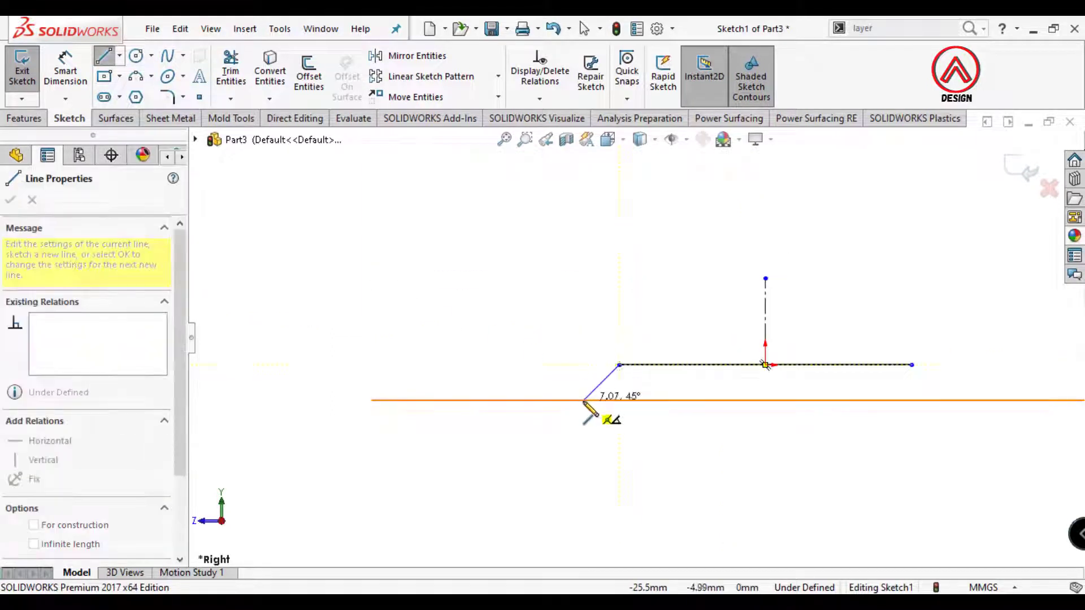
left_click(583, 400)
left_click(397, 401)
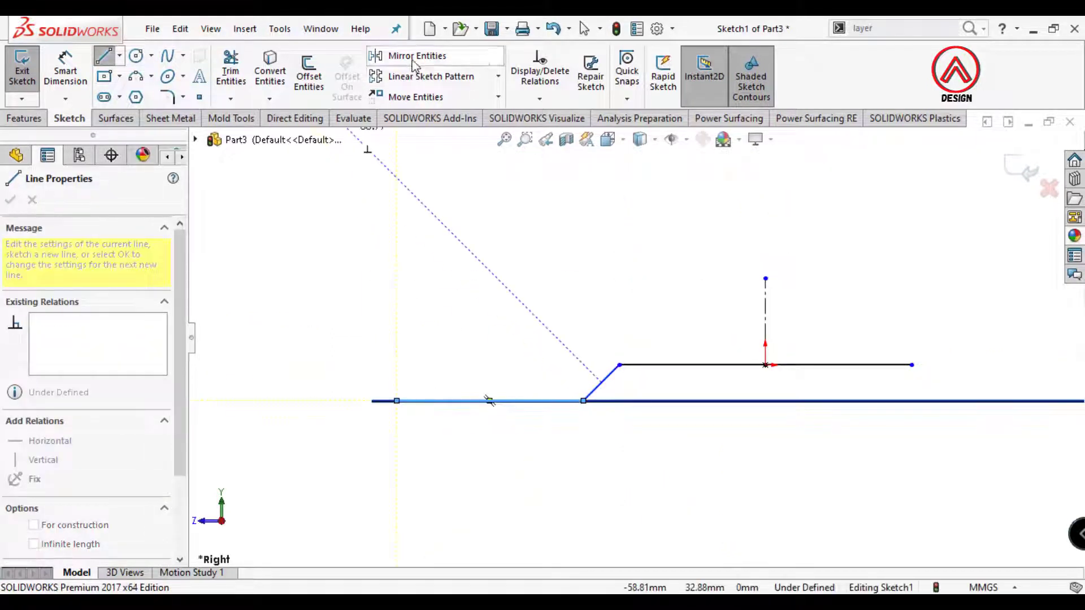
Mirror the slanted line and the lower horizontal line about the vertical centerline
left_click(412, 55)
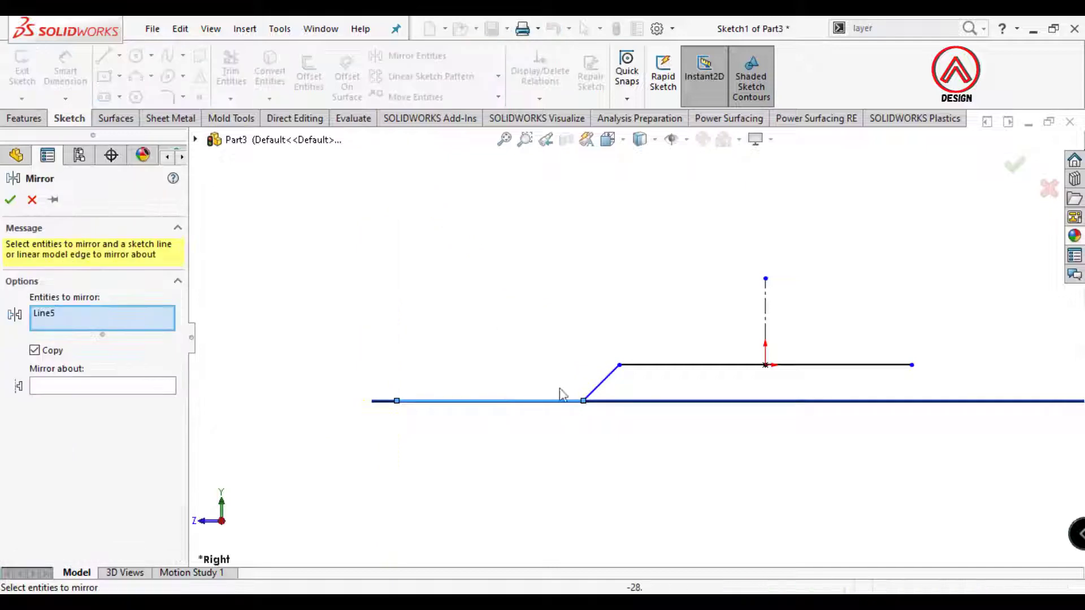
left_click(596, 392)
right_click(757, 392)
left_click(765, 342)
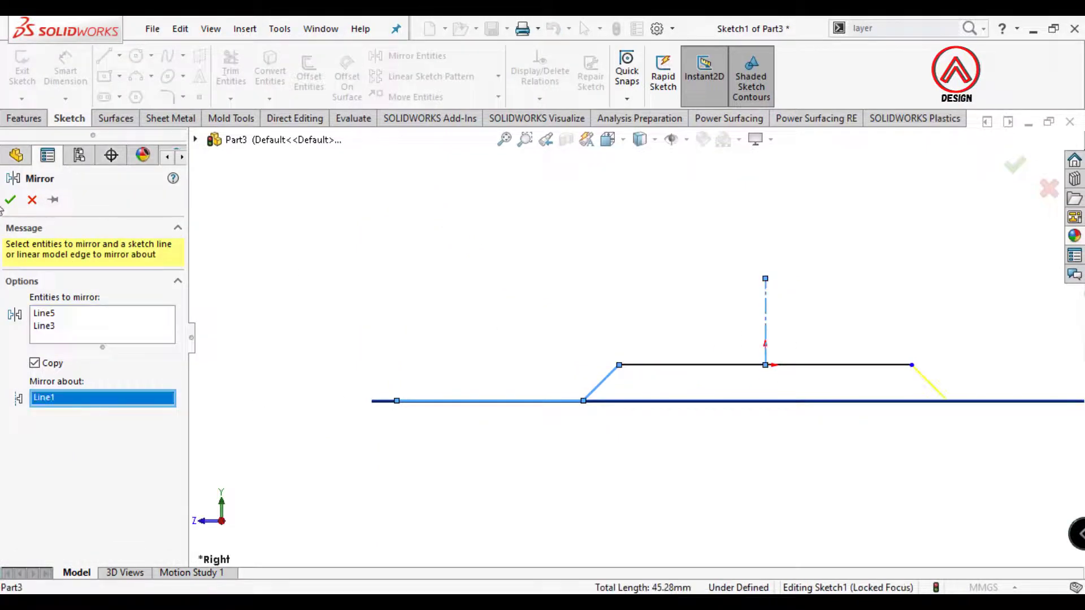
left_click(10, 200)
scroll(547, 306, "up", 2)
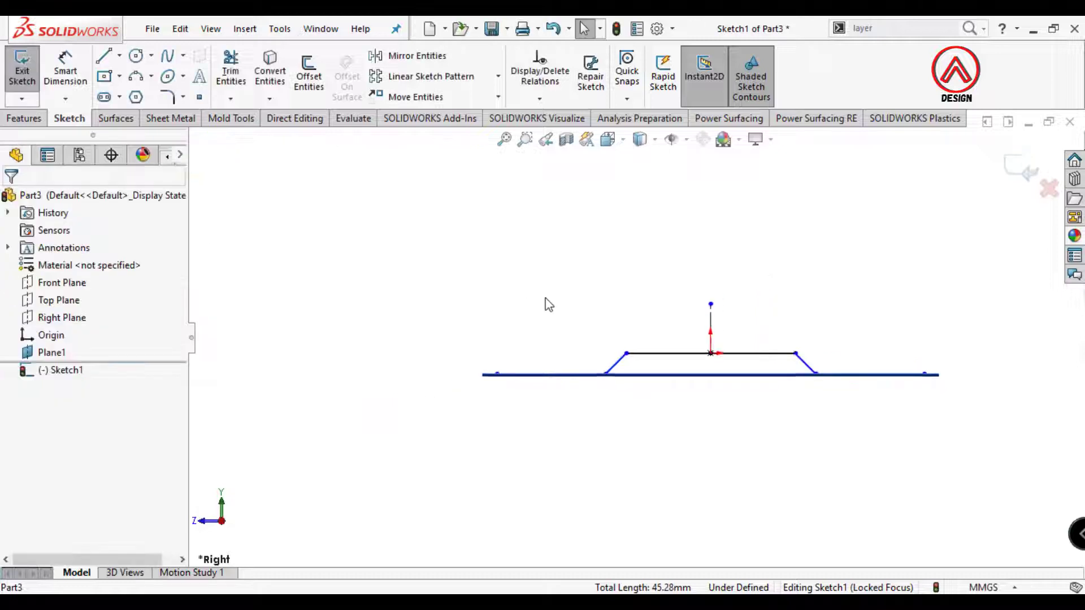
Dimension the overall profile width between the two outer endpoints as 250 mm
scroll(688, 339, "down", 2)
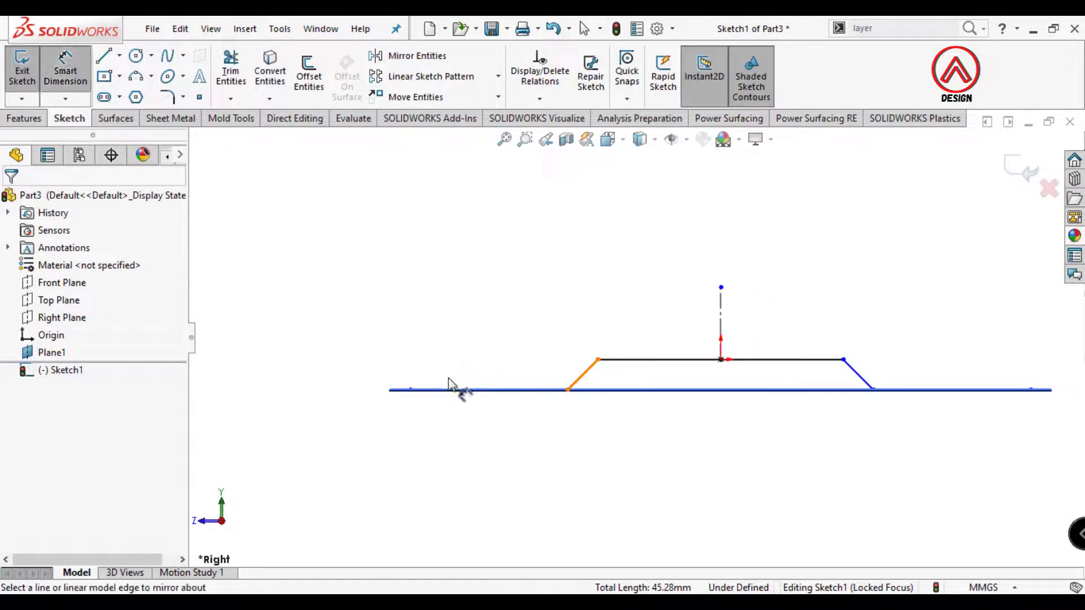
left_click(411, 390)
left_click(1030, 390)
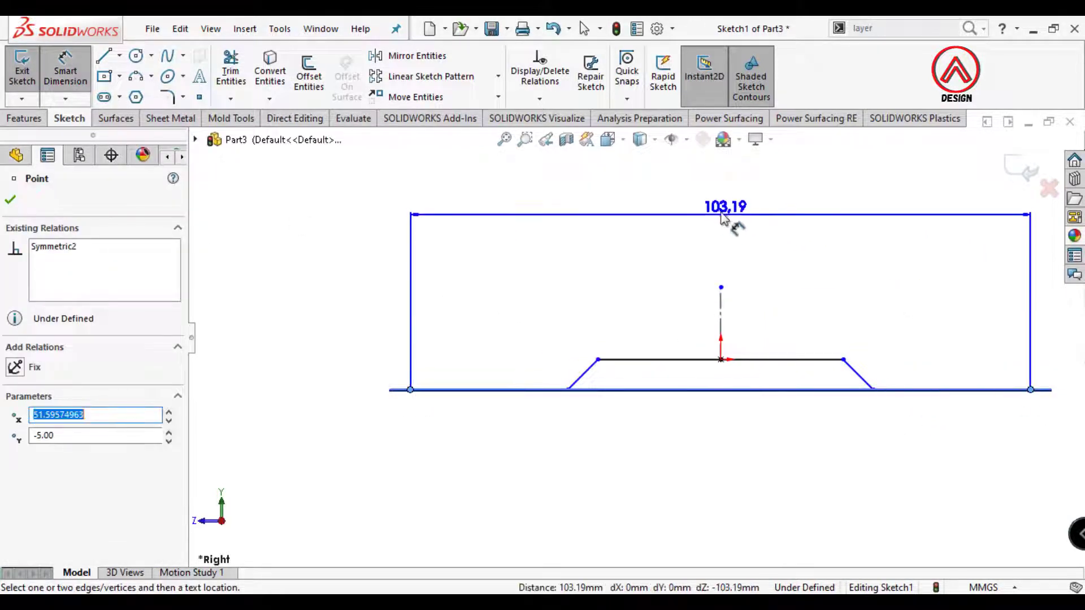
left_click(723, 223)
type("250")
key("Return")
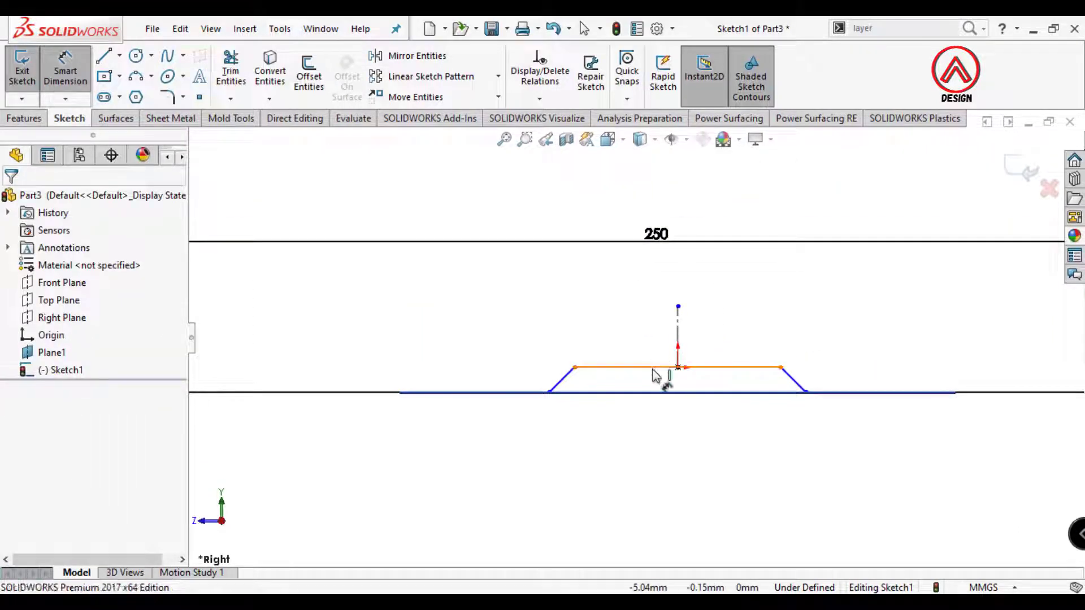
Dimension the raised horizontal line's length as 90 mm
left_click(654, 368)
left_click(689, 282)
type("90")
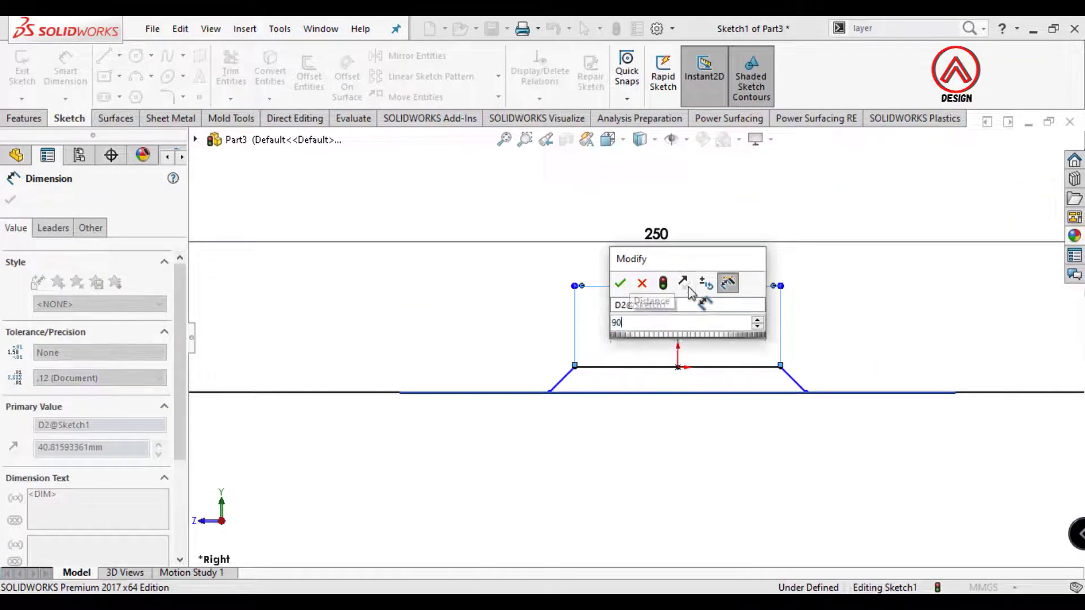
key("Return")
Pull the left slanted line's lower end outward and dimension its angle to the raised line as 160°
left_click(550, 391)
left_click_drag(549, 391, 376, 395)
key("d")
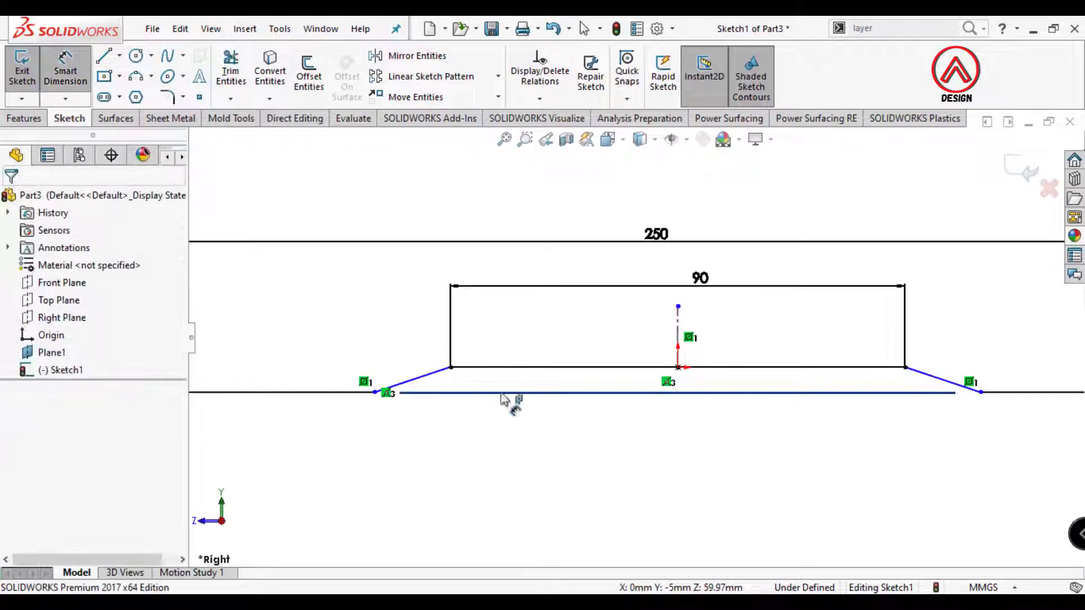
left_click(435, 378)
left_click(448, 393)
left_click(459, 390)
type("1")
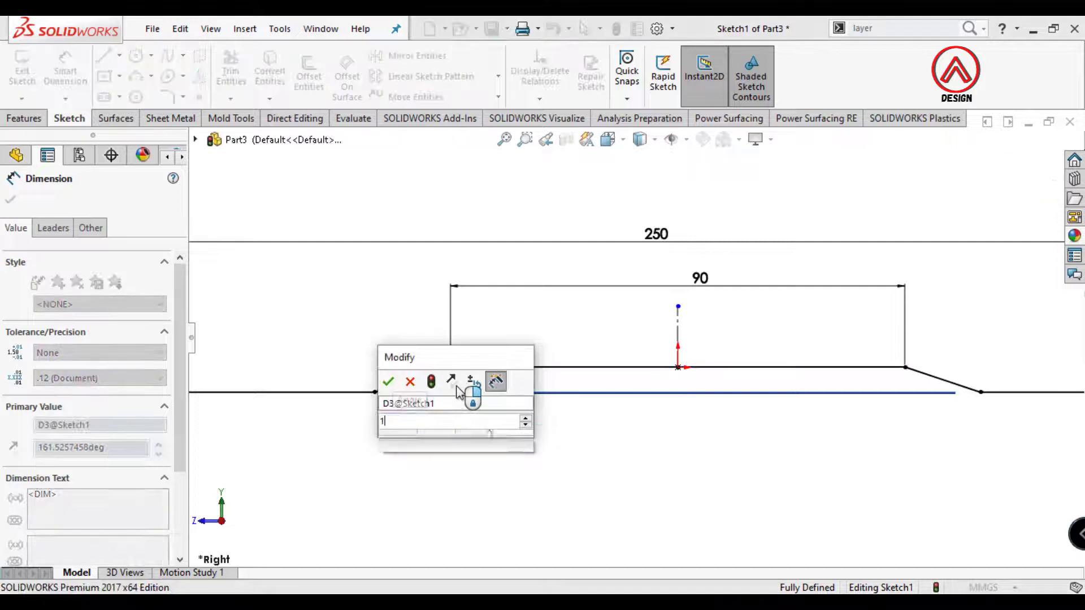
type("60")
key("Return")
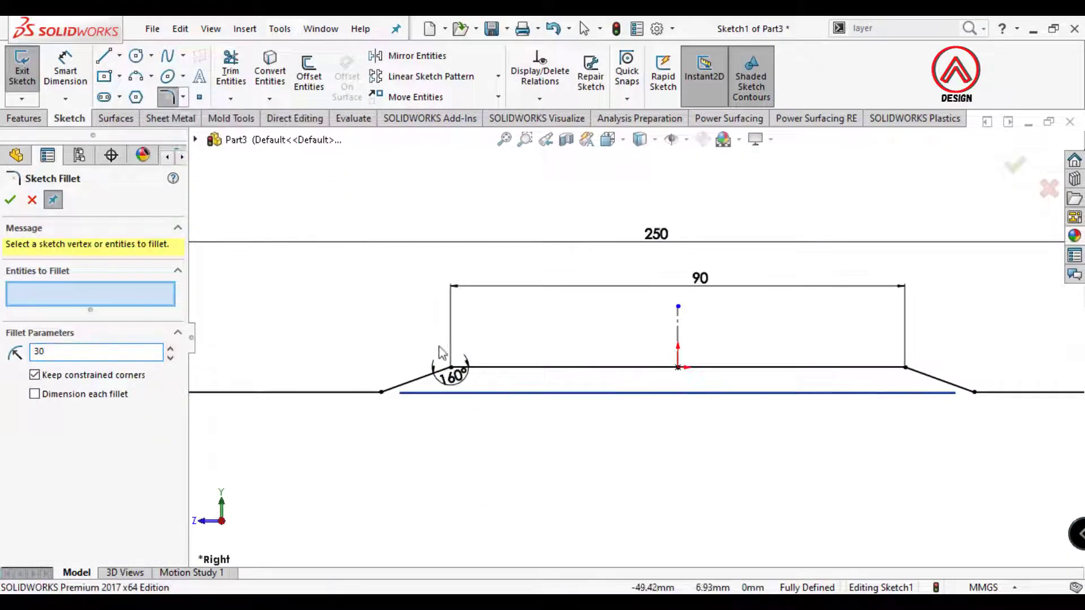
Add 30 mm sketch fillets to the four corners where the slanted lines meet the horizontal lines
type("30")
left_click(382, 392)
left_click(450, 367)
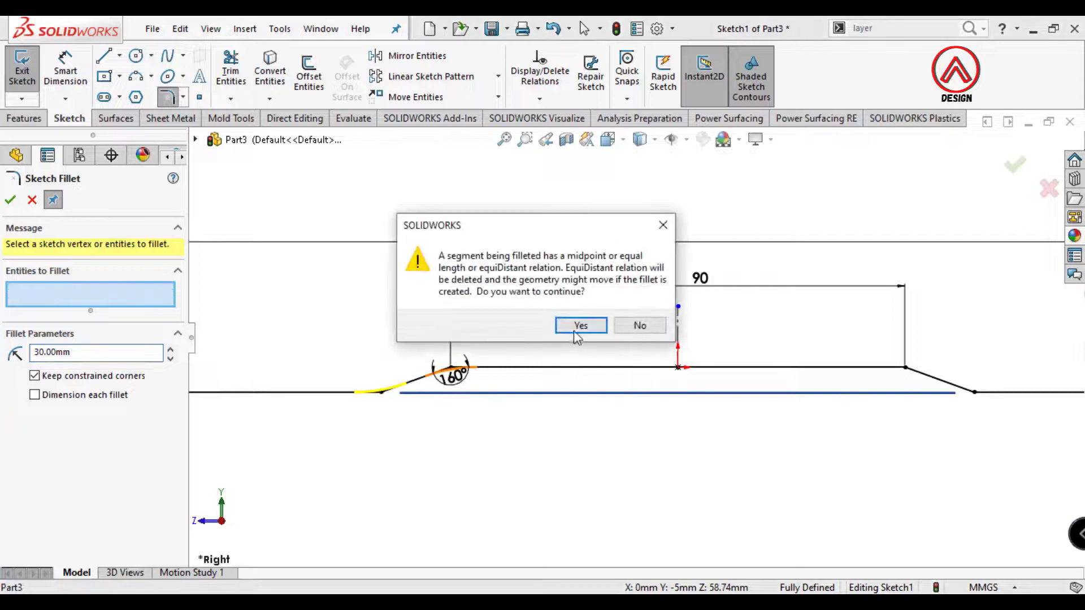
left_click(577, 322)
left_click(904, 368)
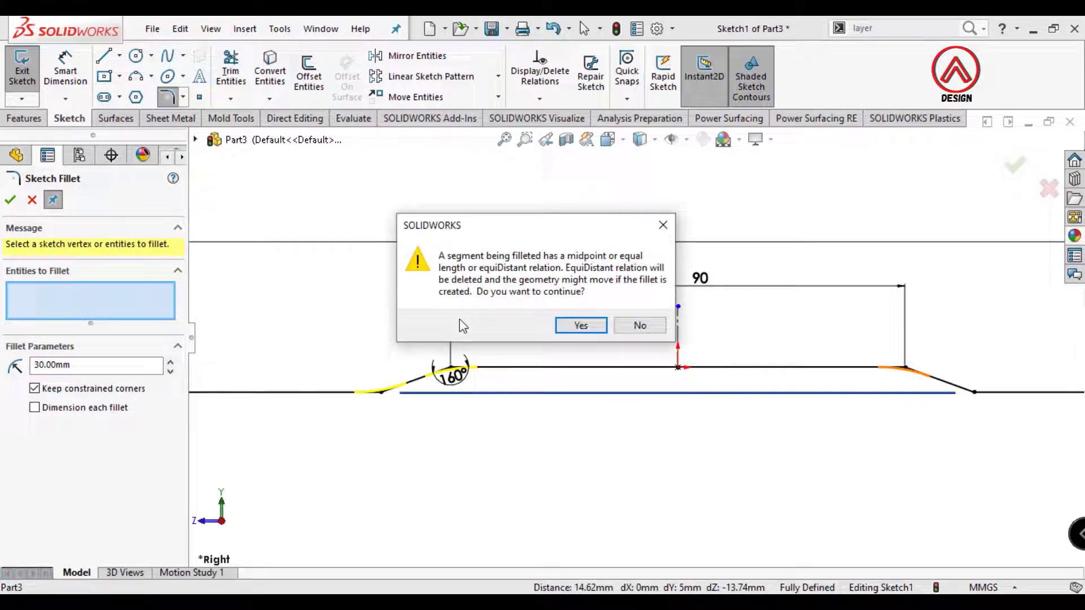
left_click(580, 327)
left_click(958, 390)
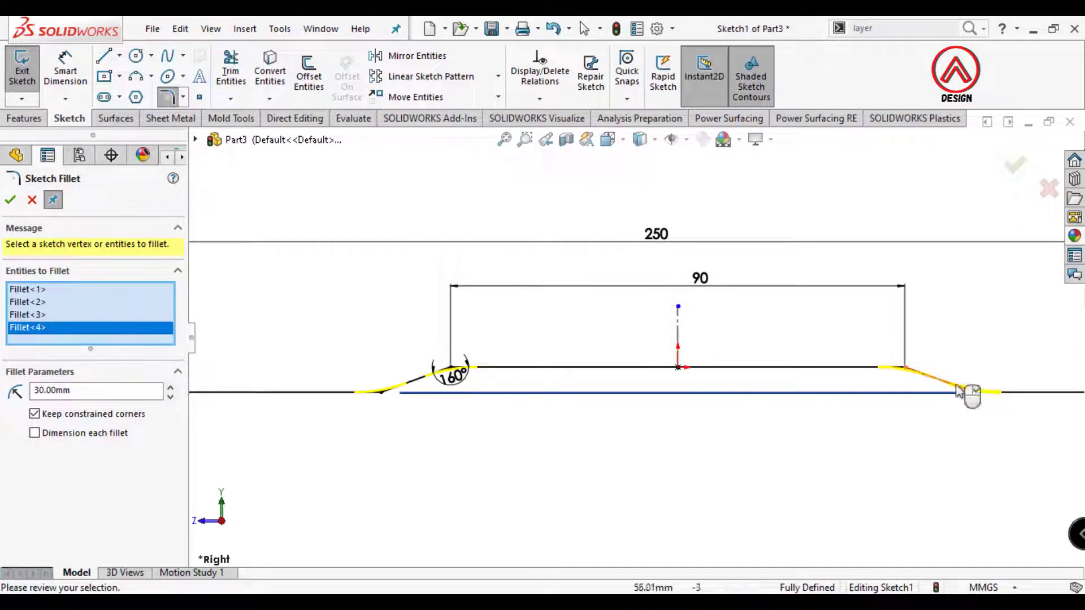
left_click(10, 201)
left_click(10, 201)
Extrude the open profile as a surface, Mid Plane, to a depth of 400 mm
mouse_move(669, 419)
middle_mouse_down()
mouse_move(688, 375)
mouse_move(1011, 207)
middle_mouse_up()
left_click(116, 118)
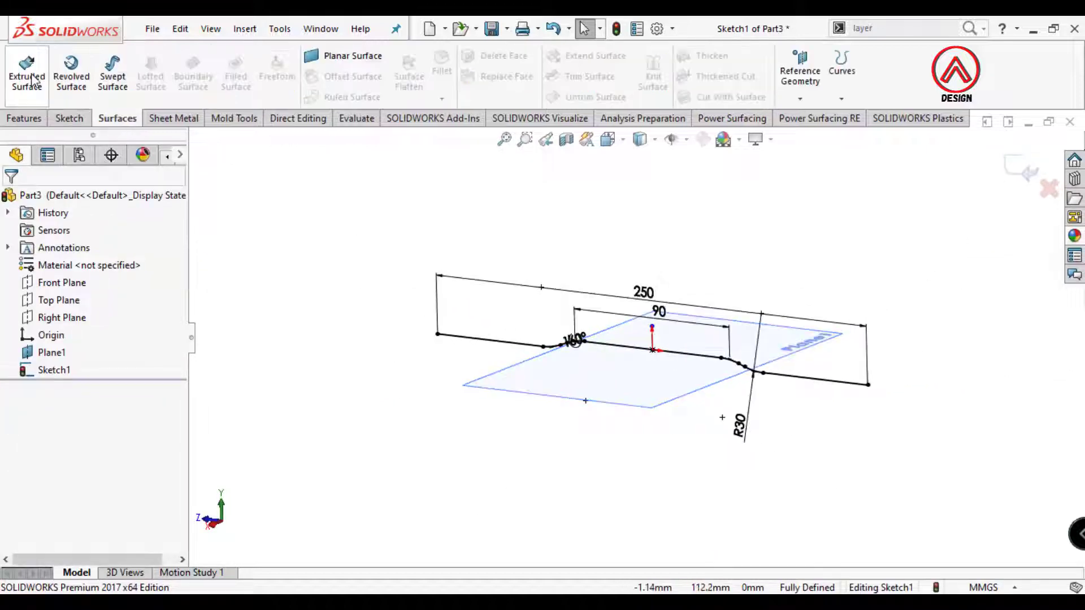
left_click(27, 70)
left_click(102, 294)
left_click(50, 346)
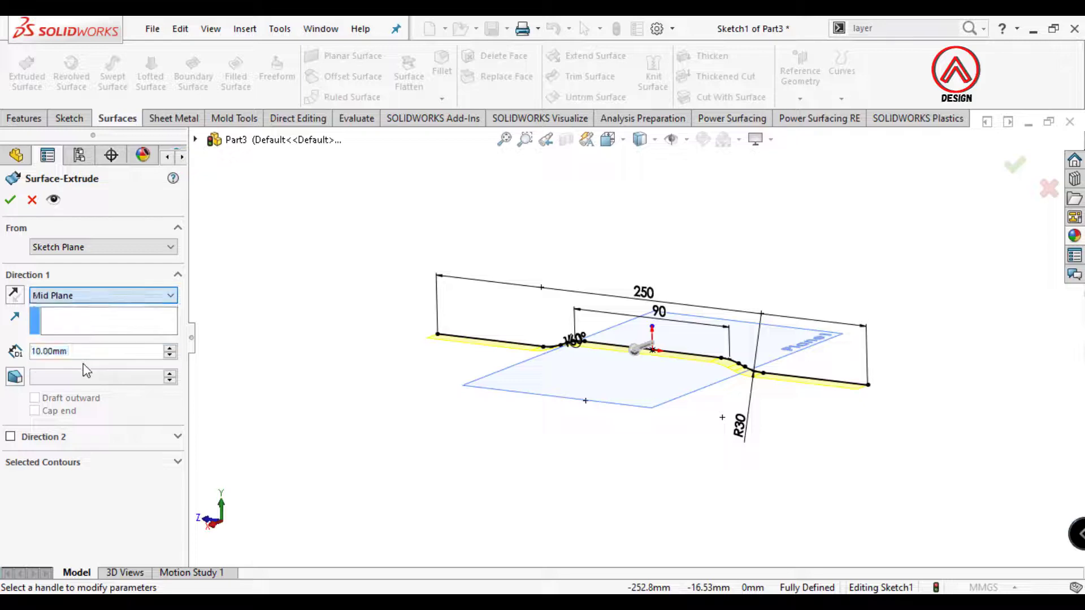
key("Return")
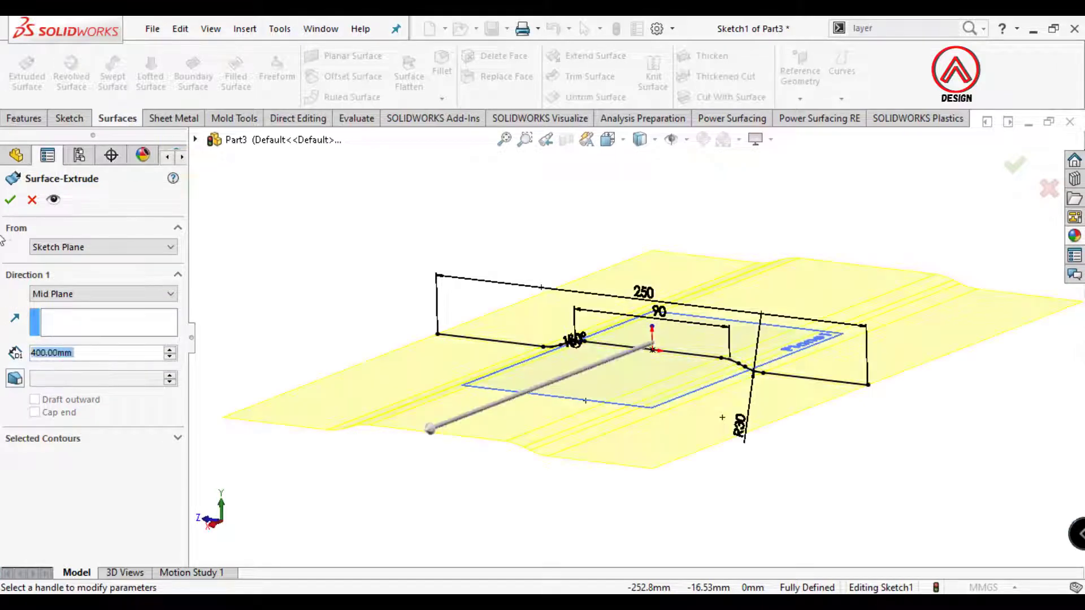
left_click(607, 140)
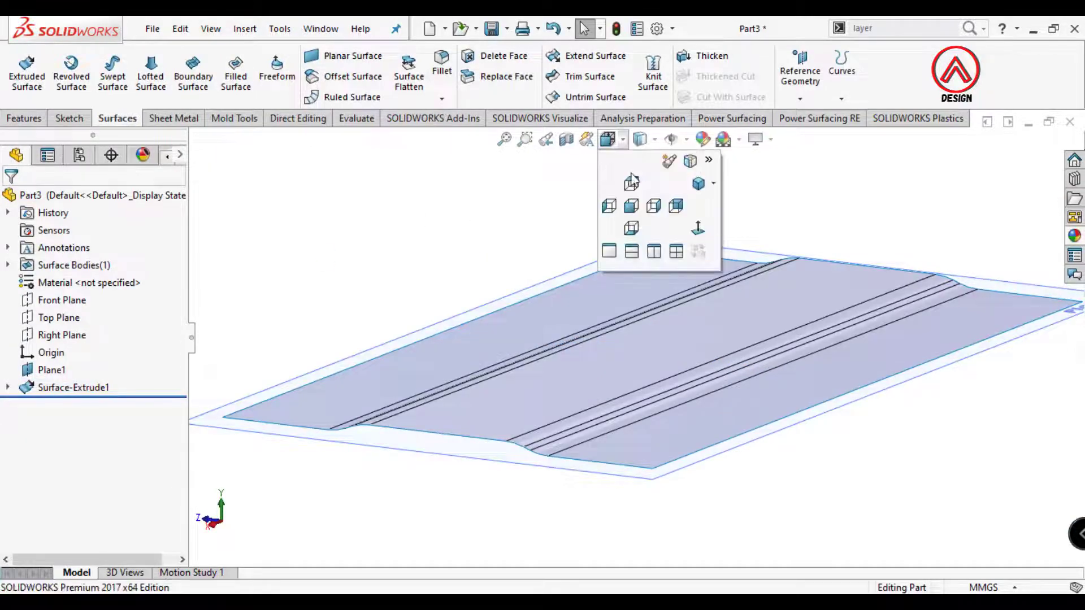
Start a sketch on Plane1 and draw a center rectangle about 351 mm wide from the origin
left_click(635, 188)
left_click(378, 229)
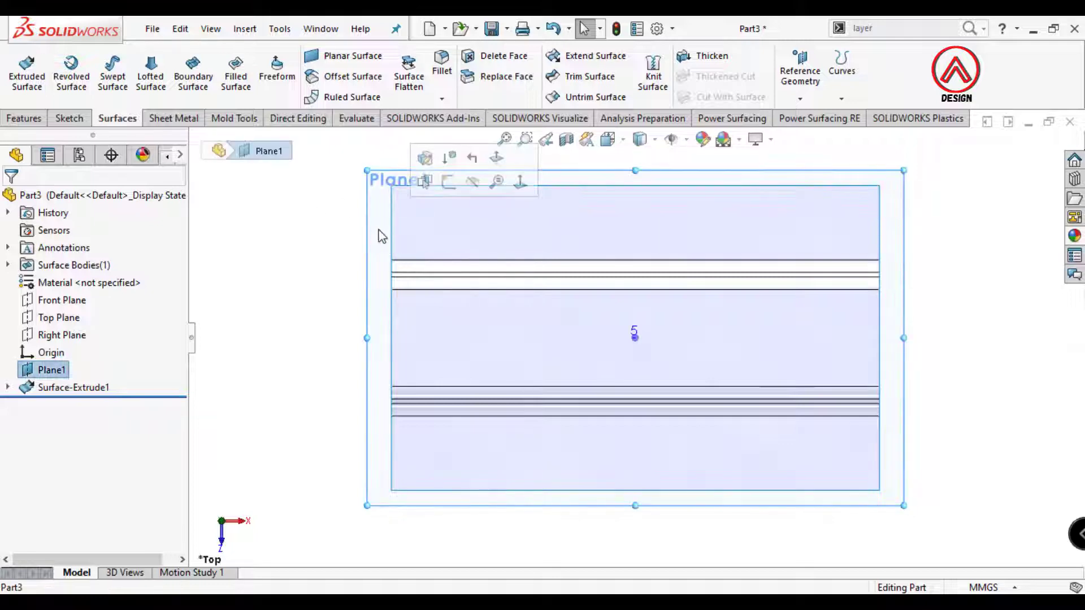
left_click(448, 182)
left_click(104, 76)
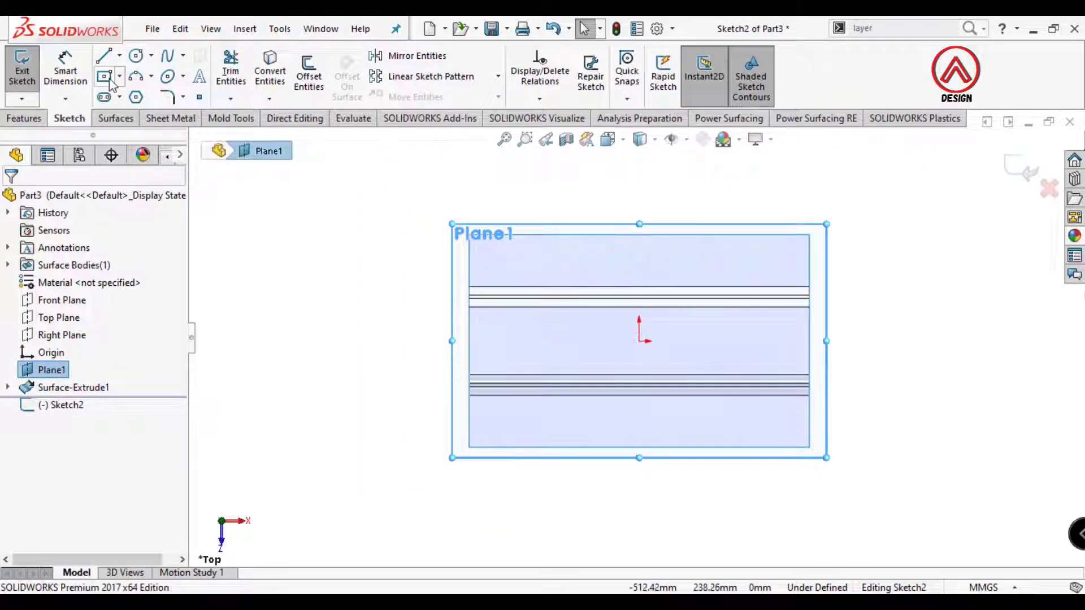
left_click(639, 340)
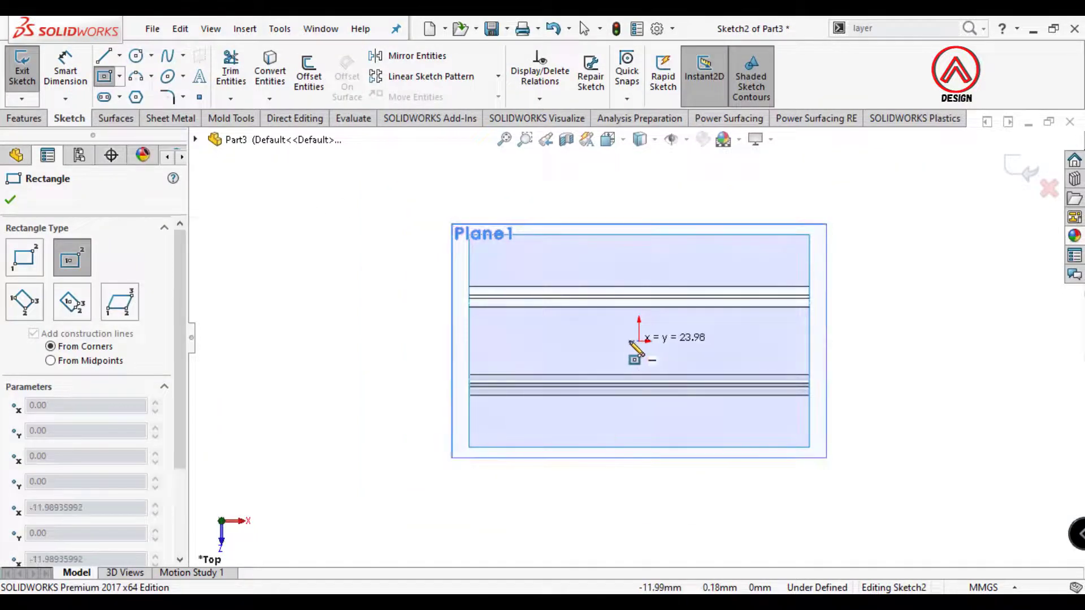
left_click(789, 250)
Dimension the rectangle 310 mm wide and 230 mm high
key("d")
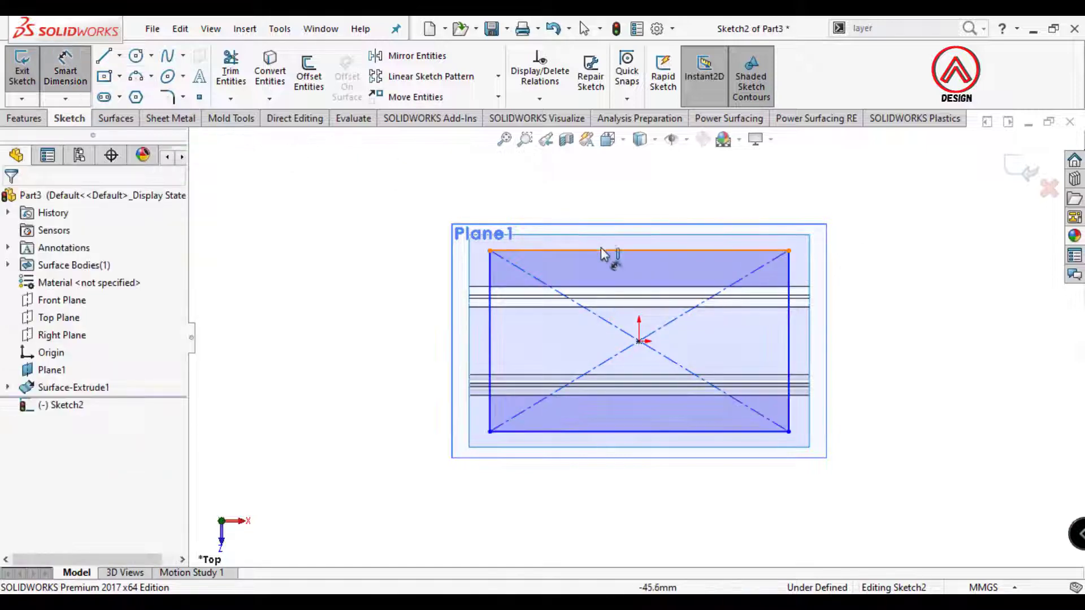
left_click(605, 251)
left_click(613, 202)
type("310")
key("Return")
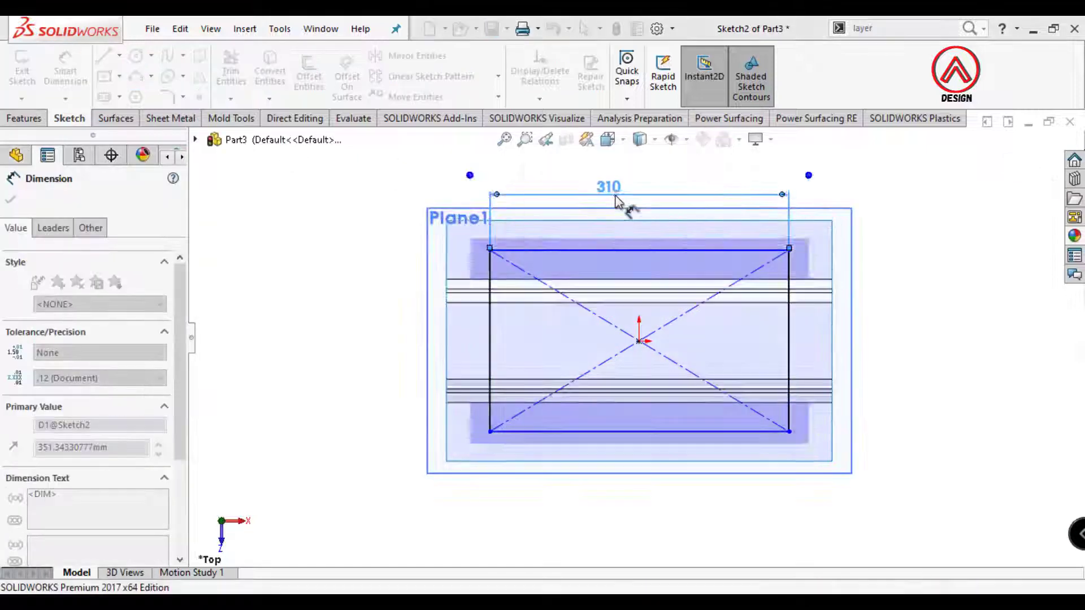
left_click(489, 339)
left_click(384, 328)
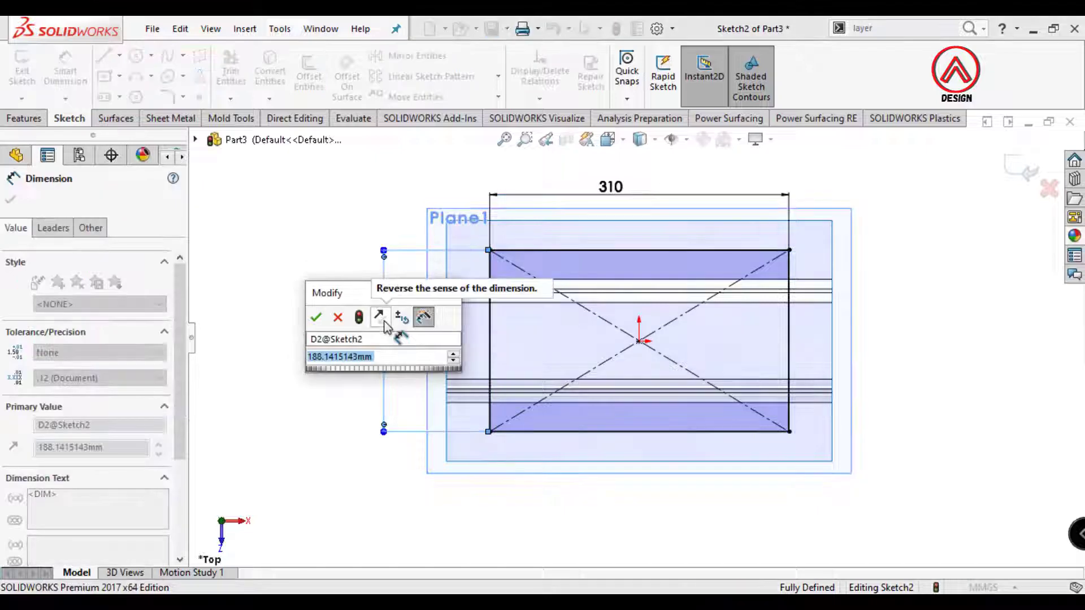
type("230")
key("Return")
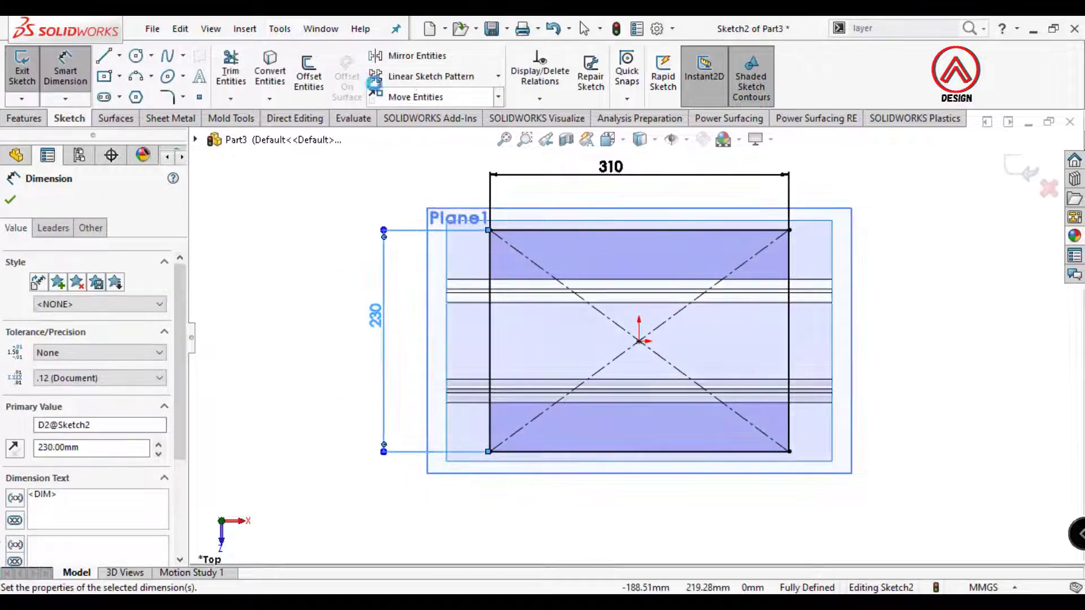
Add 40 mm sketch fillets to all four corners of the rectangle
left_click(173, 99)
type("40")
left_click(490, 242)
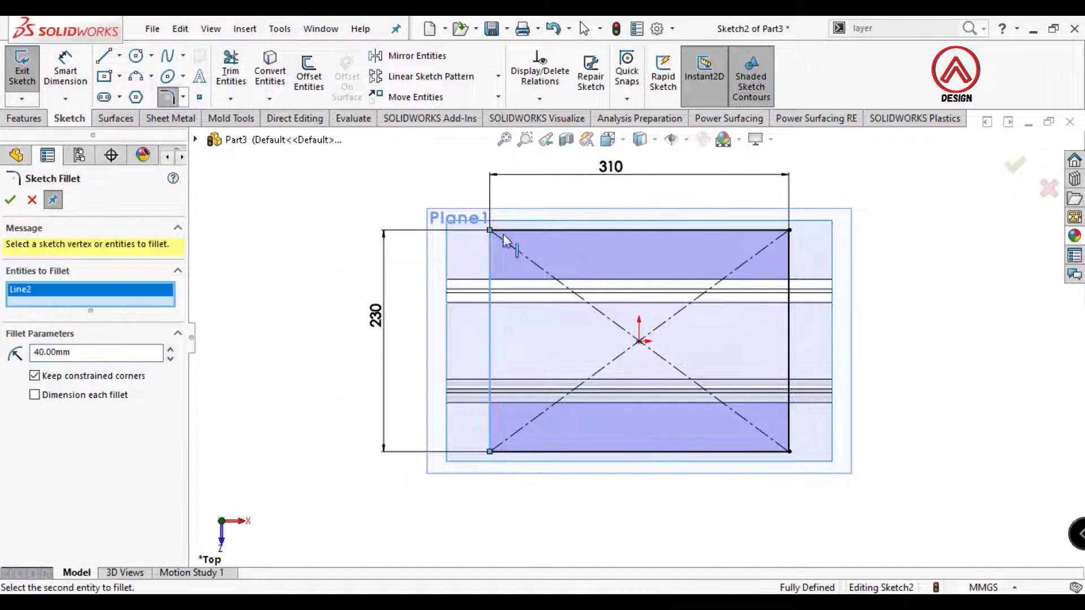
left_click(490, 455)
left_click(776, 454)
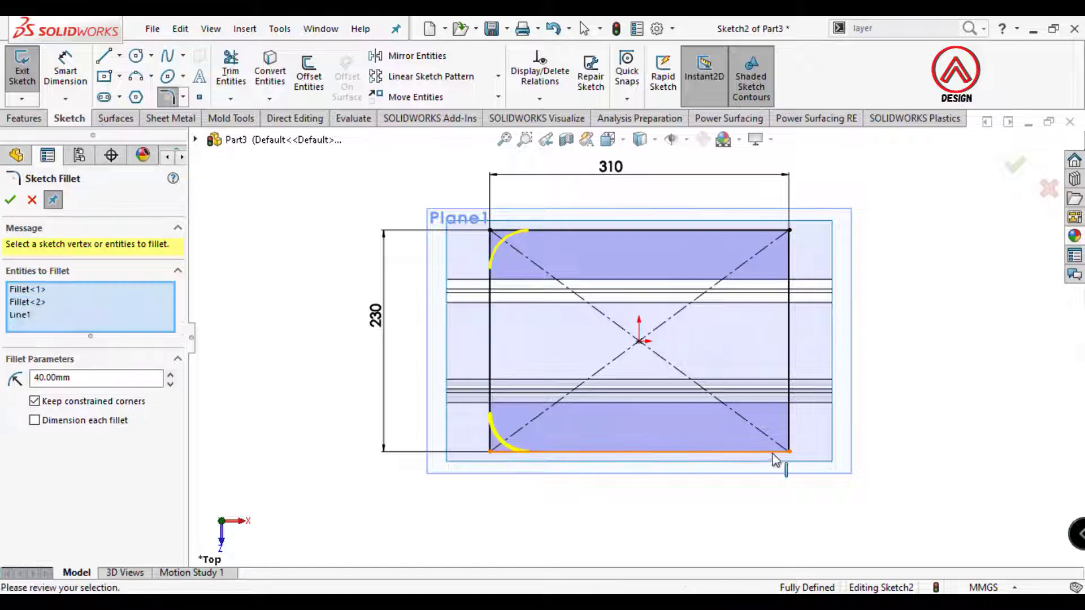
left_click(788, 244)
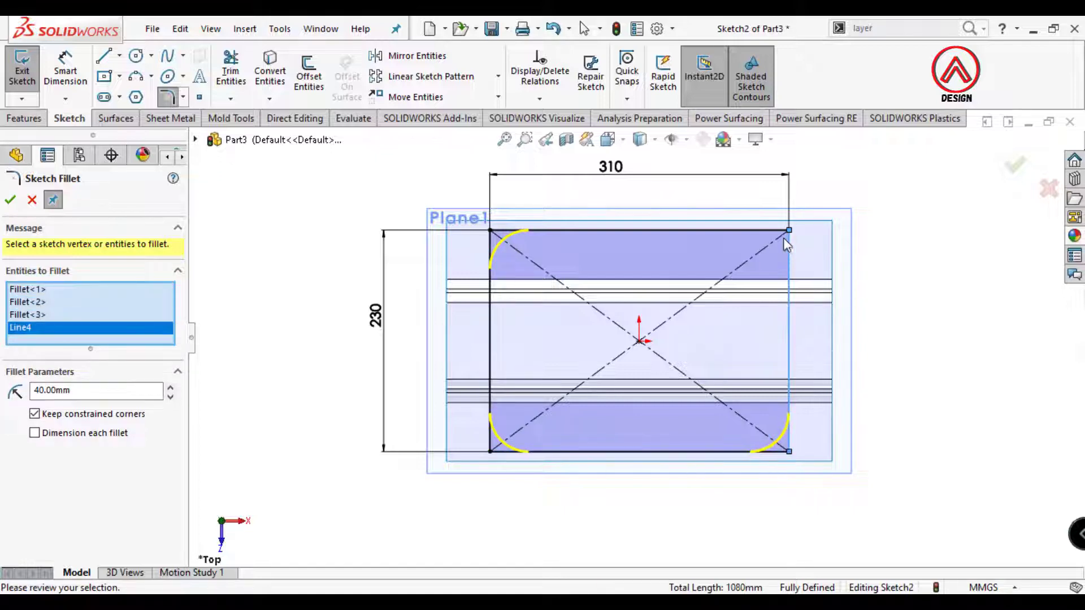
left_click(10, 200)
Offset the rounded rectangle's closed outline inward by 10 mm
left_click(305, 78)
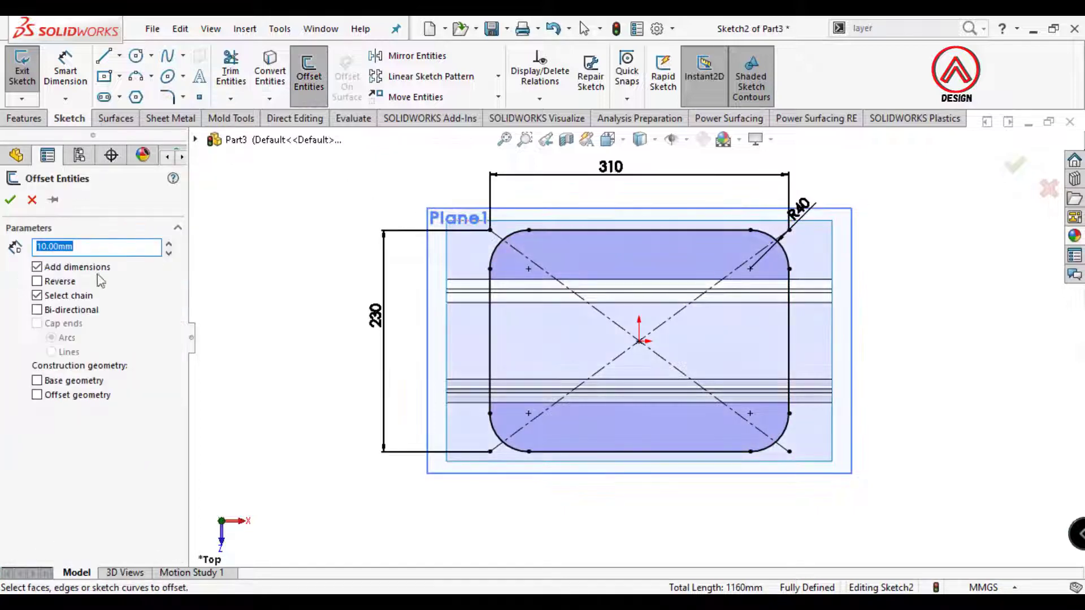
left_click(549, 230)
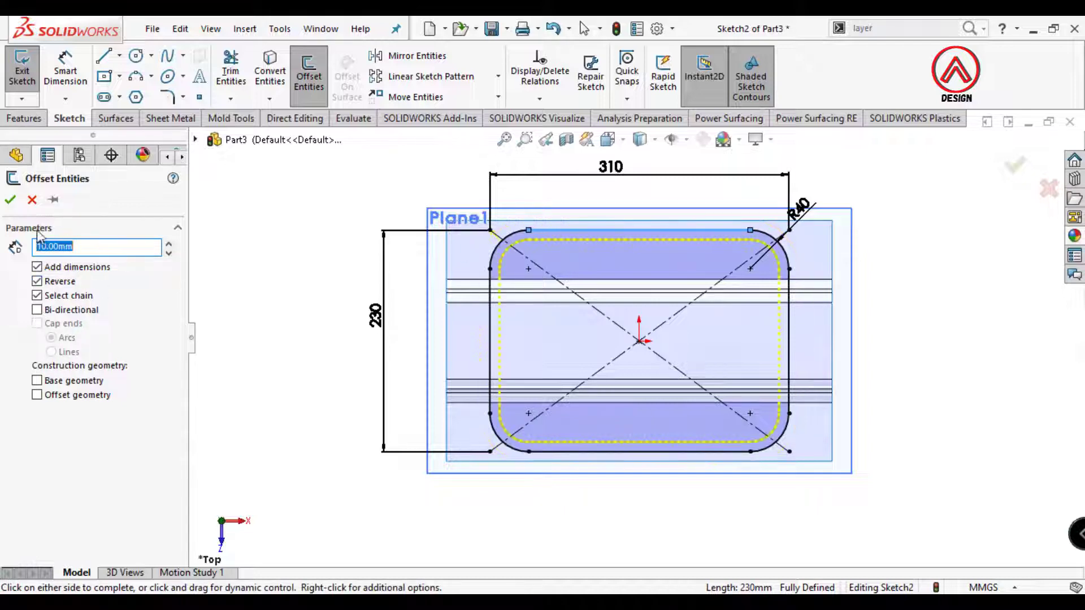
left_click(10, 199)
Draw a short vertical centerline up from the origin and a horizontal centerline about 217 mm long from the origin past the rectangle's left edge
left_click(119, 56)
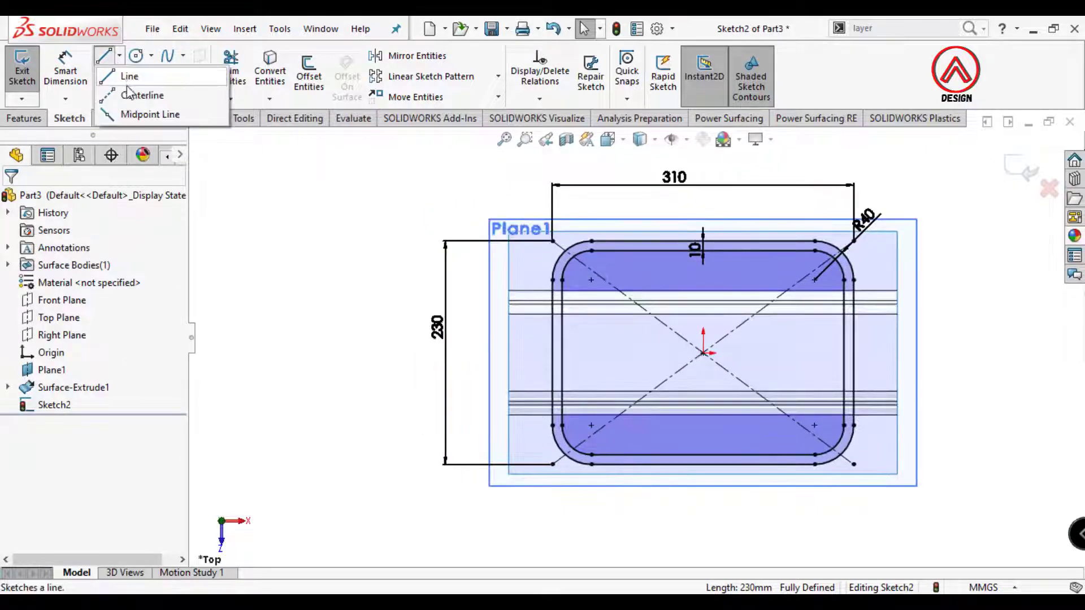
left_click(130, 94)
left_click(704, 353)
left_click(704, 321)
key("Escape")
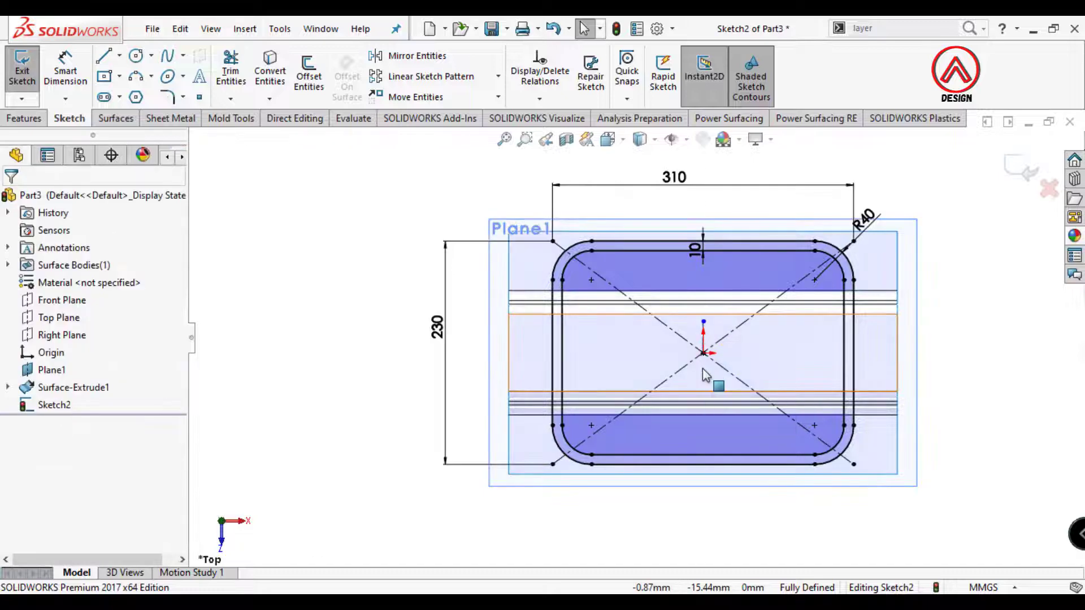
key("Return")
left_click(703, 353)
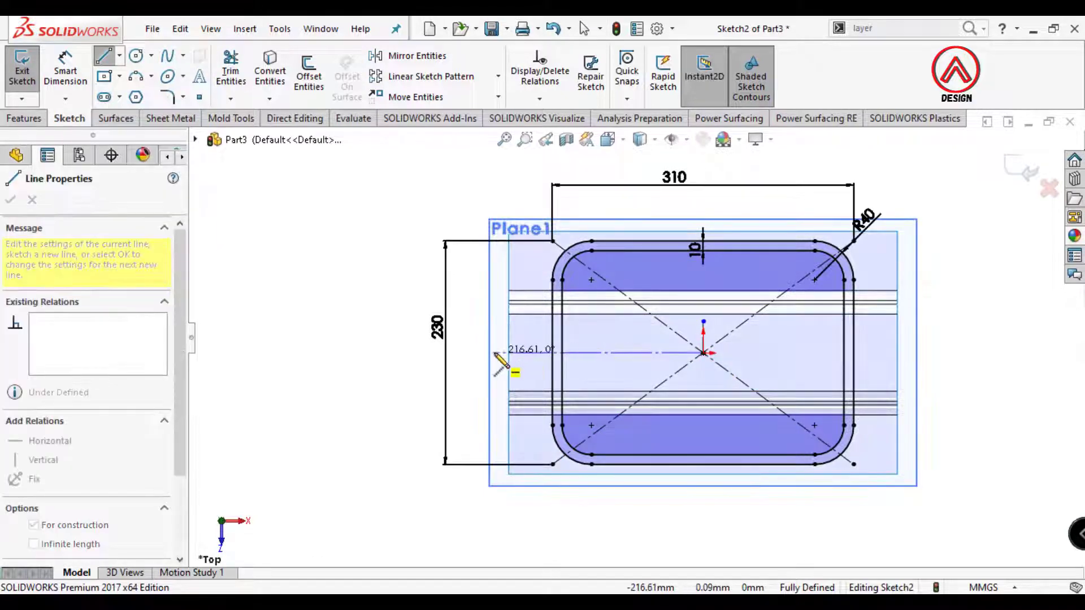
left_click(495, 354)
key("Escape")
Sketch two connected three-point arcs outside the rectangle's left edge, one crossing the horizontal centerline and the upper one ending on that edge
left_click(138, 78)
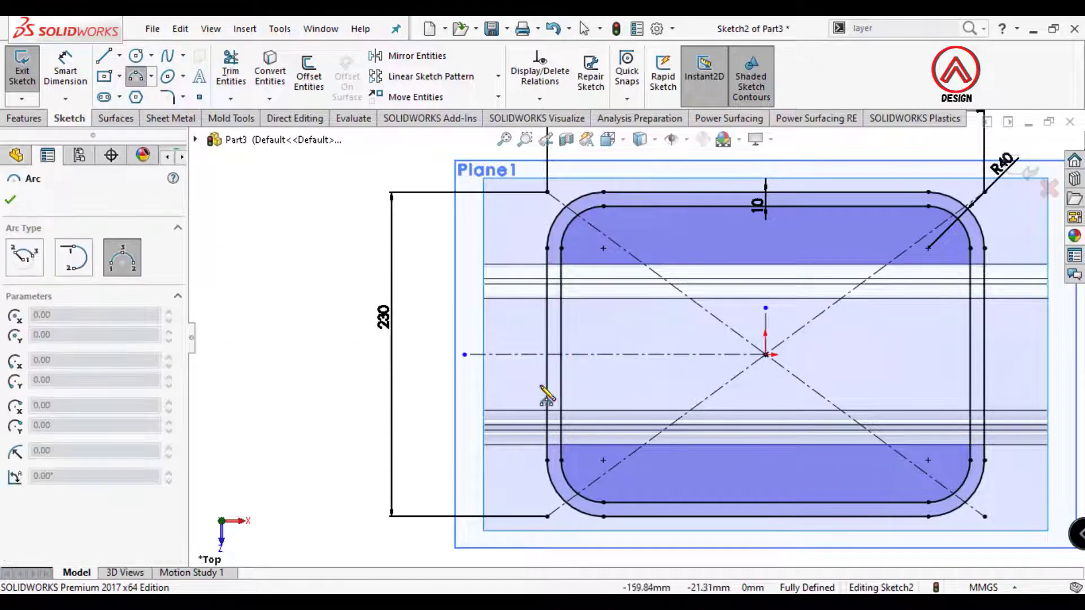
scroll(545, 392, "down", 3)
left_click(540, 391)
left_click(533, 323)
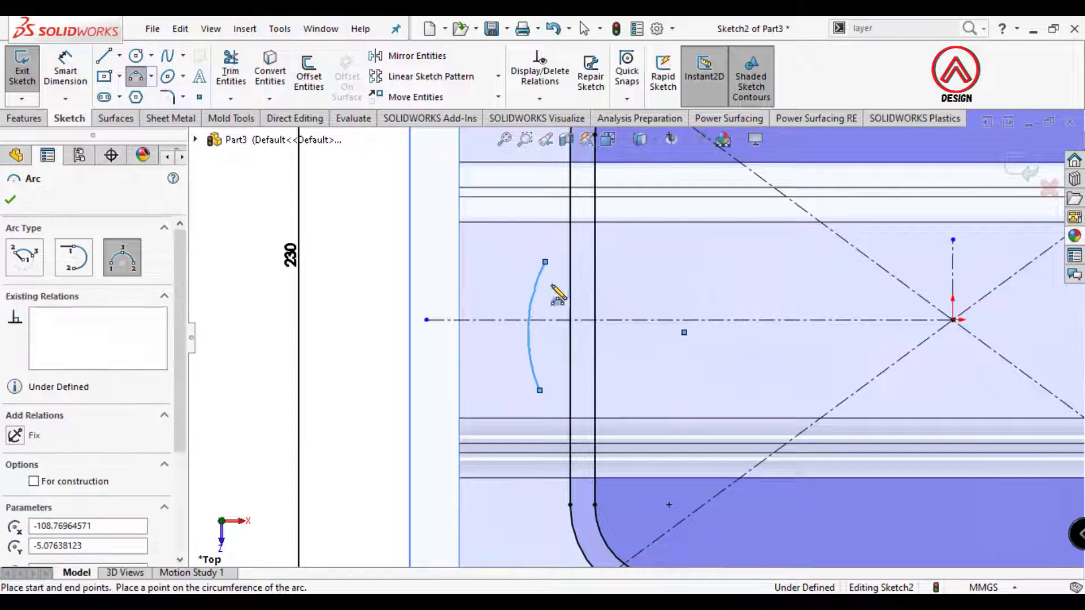
left_click(602, 338)
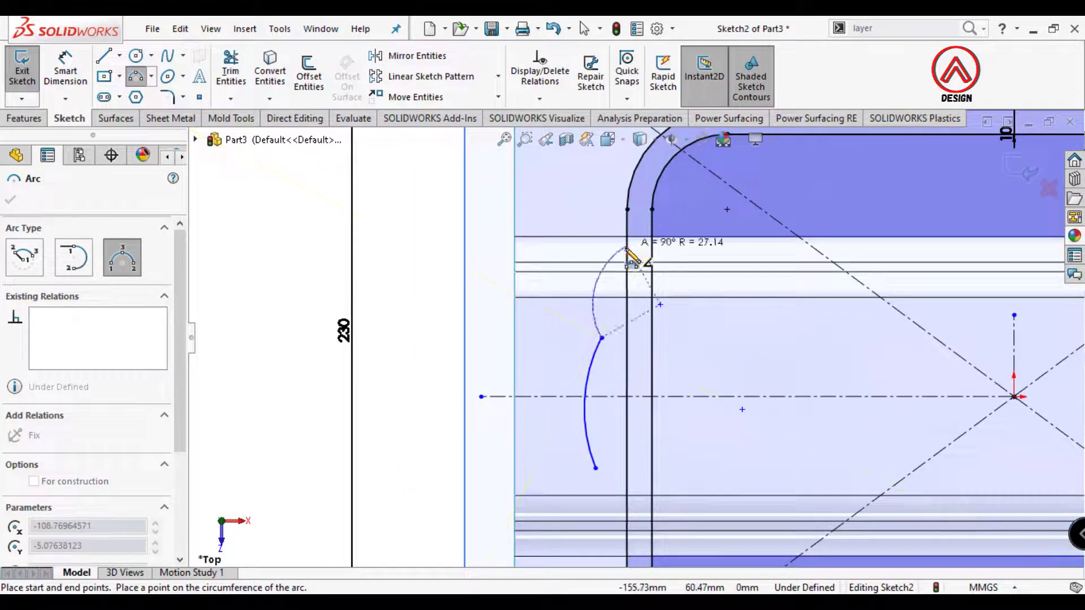
left_click(621, 310)
key("Escape")
Make the endpoints of the arc crossing the horizontal centerline symmetric about that centerline
scroll(599, 339, "up", 3)
scroll(593, 305, "down", 3)
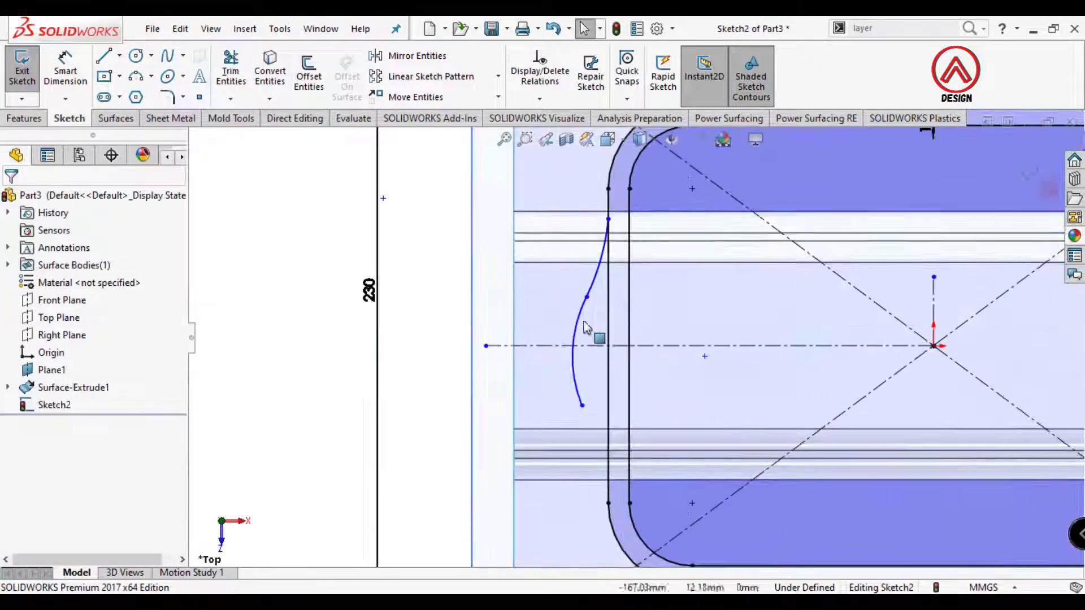
left_click(590, 294)
left_click(610, 394, "ctrl")
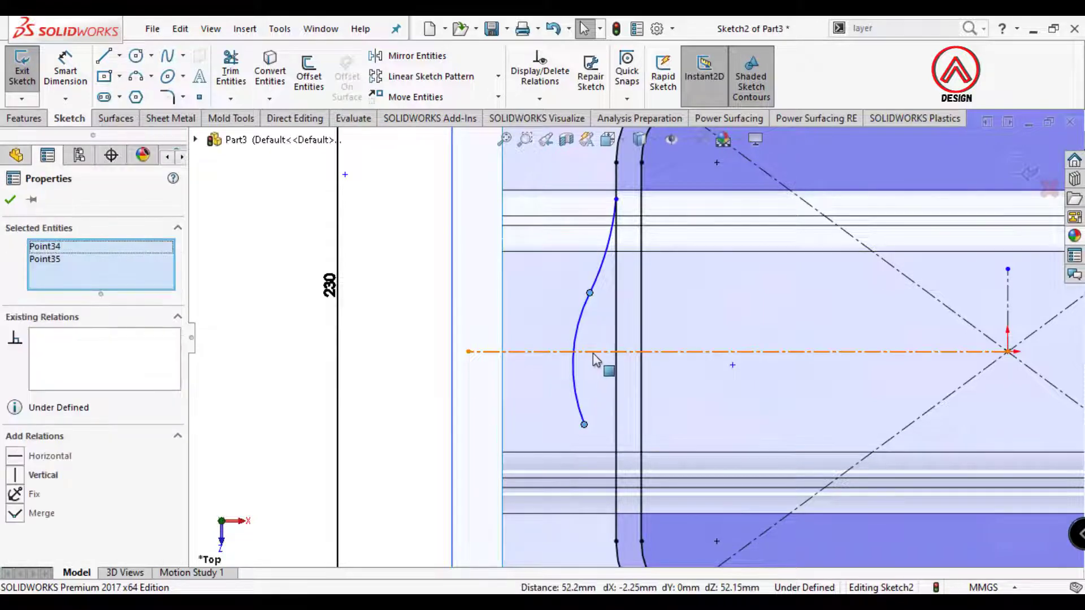
left_click(593, 352, "ctrl")
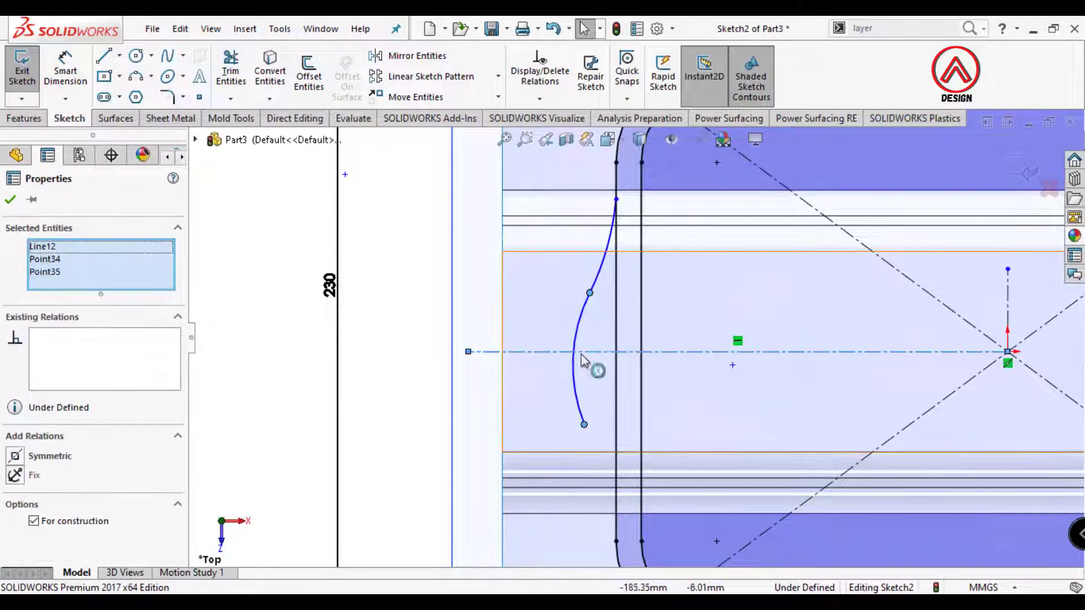
left_click(423, 352)
Mirror the upper connecting arc about the horizontal centerline
left_click(407, 55)
left_click(603, 249)
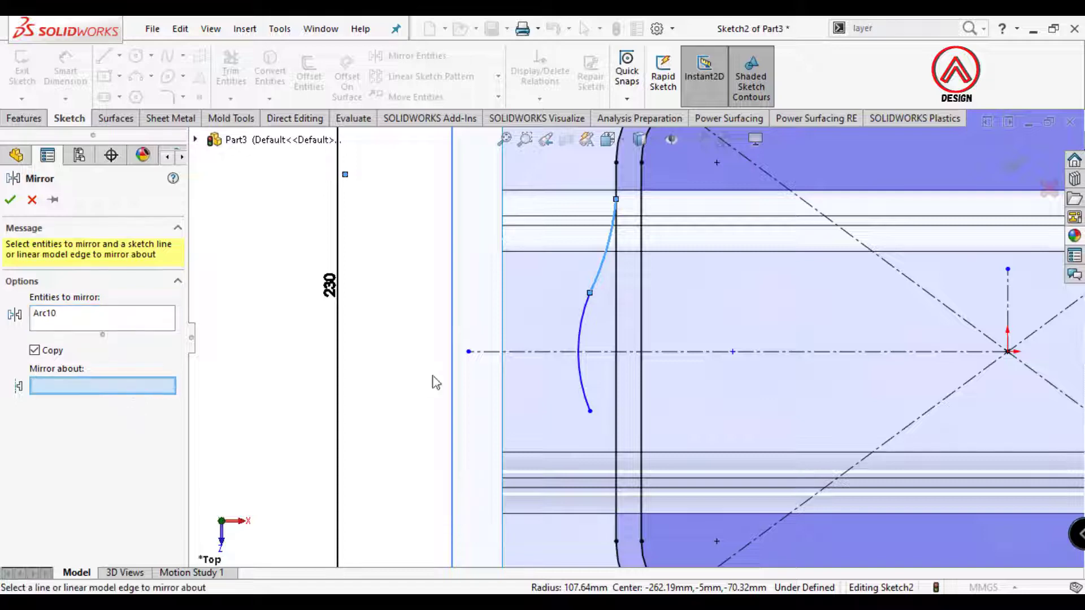
left_click(517, 353)
key("Return")
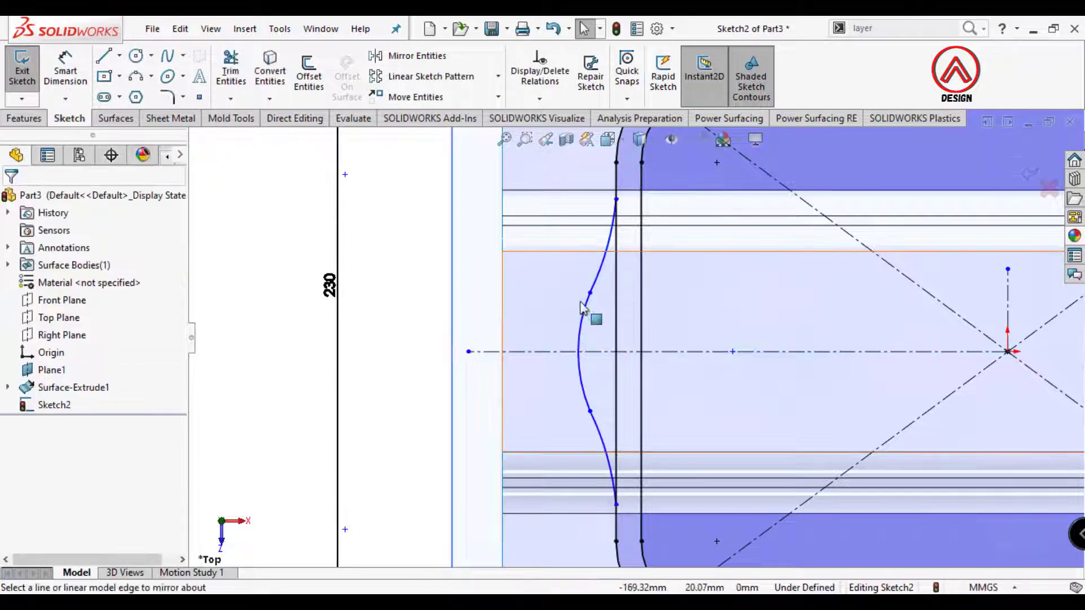
Make the middle arc and the upper connecting arc tangent at their shared endpoint
left_click(589, 293)
left_click(669, 196)
left_click(416, 270)
Dimension the middle arc's radius as 135 mm
scroll(417, 270, "up", 3)
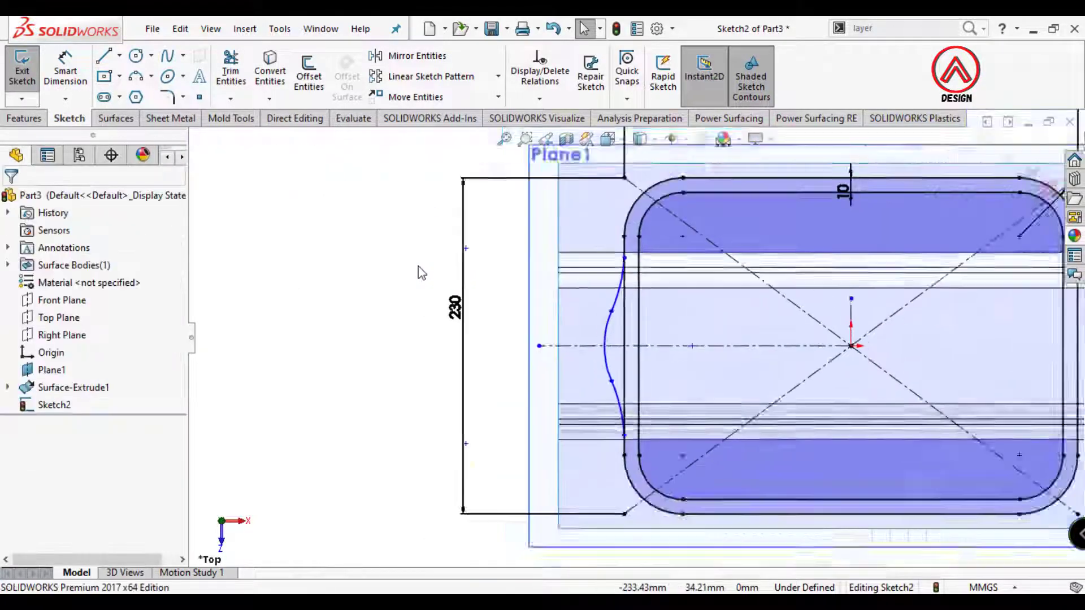
scroll(416, 270, "down", 2)
left_click(66, 70)
left_click(515, 394)
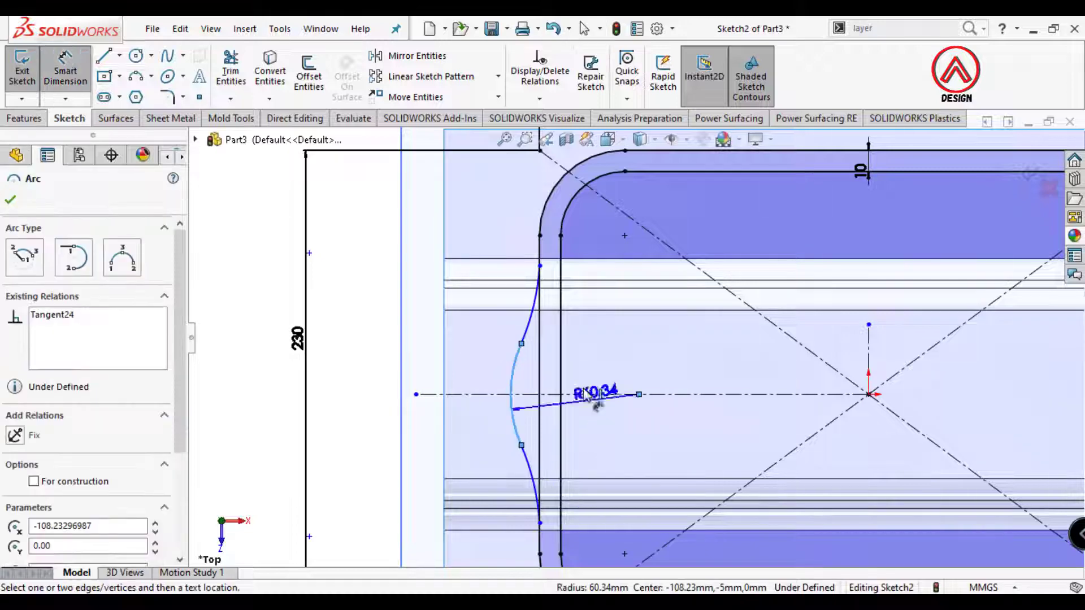
left_click(600, 418)
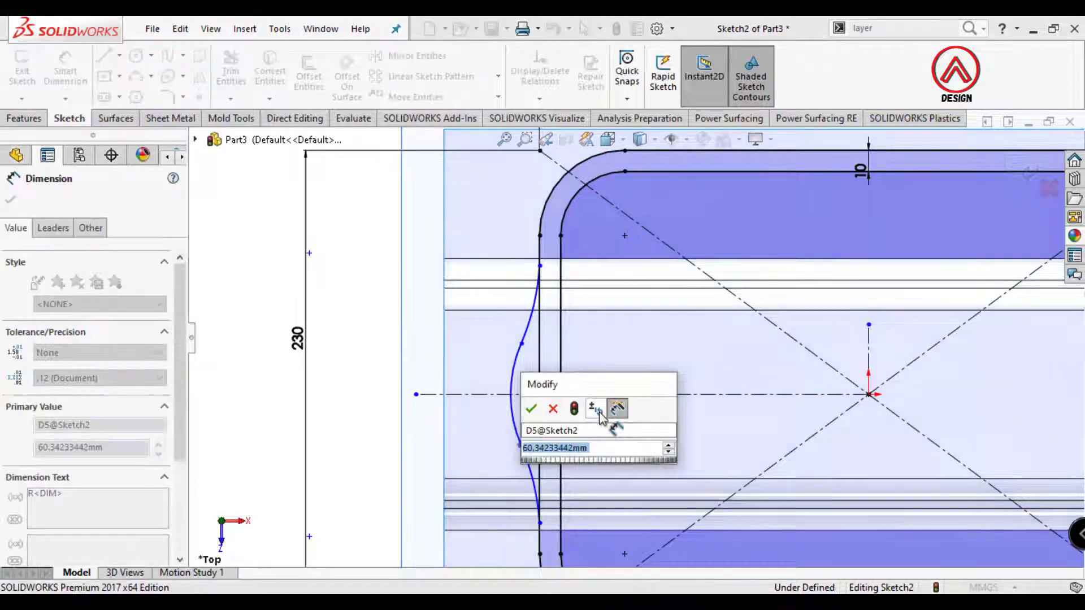
type("135")
key("Return")
left_click(395, 345)
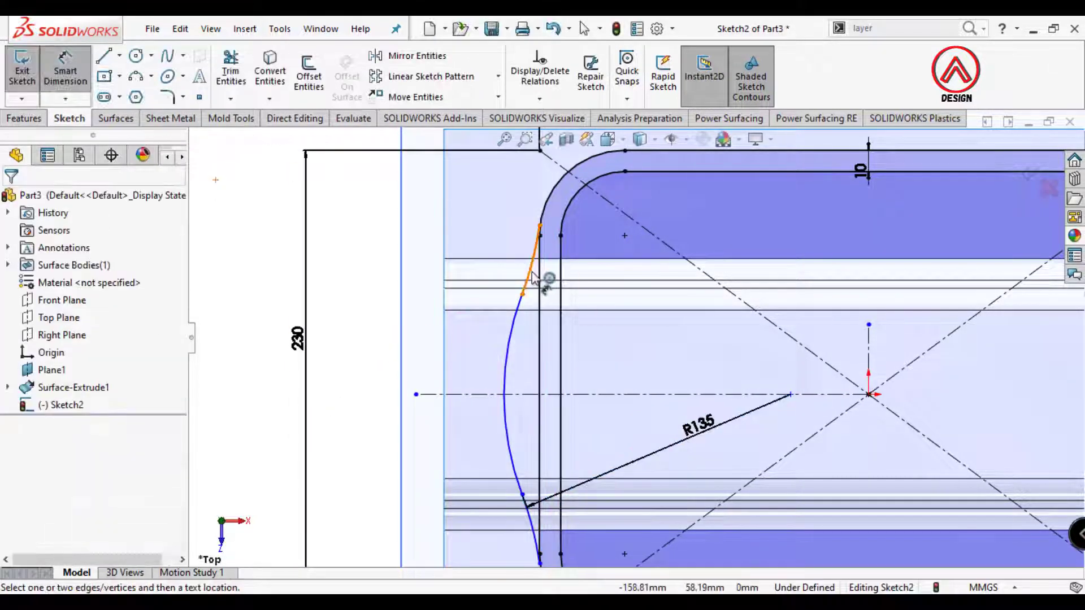
Dimension the vertical distance between the bulge's two outer endpoints on the rectangle's left edge as 130 mm
left_click(531, 268)
key("Escape")
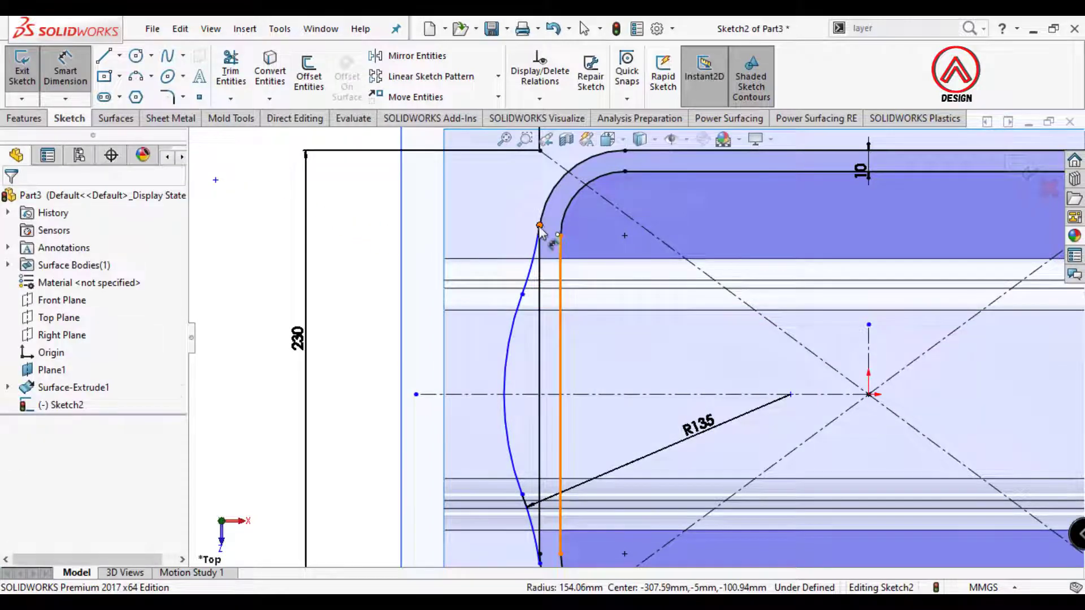
left_click(539, 225)
left_click(540, 563)
left_click(359, 389)
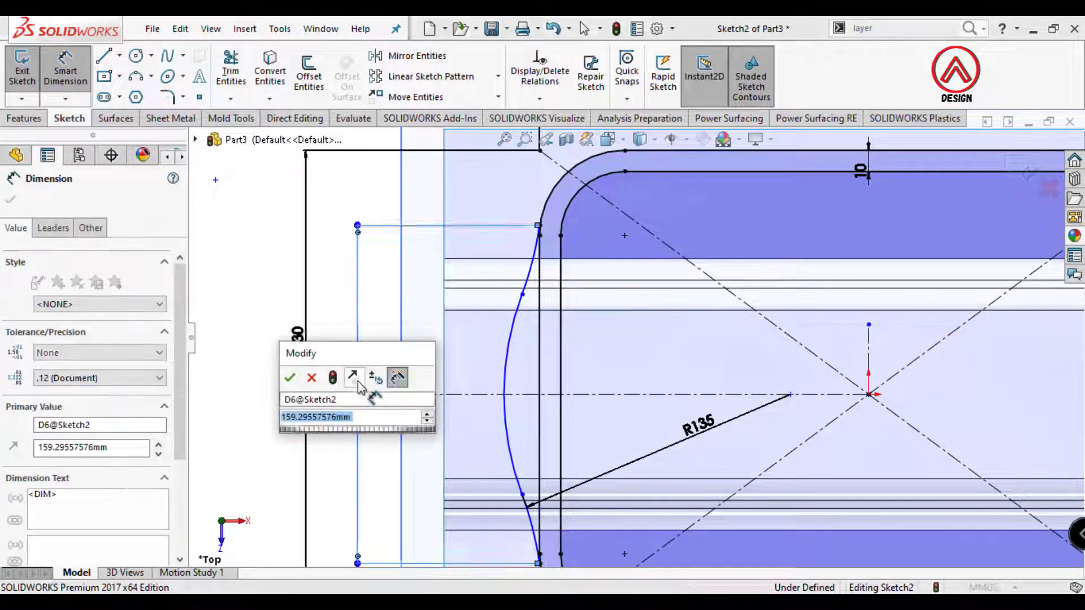
type("130")
key("Return")
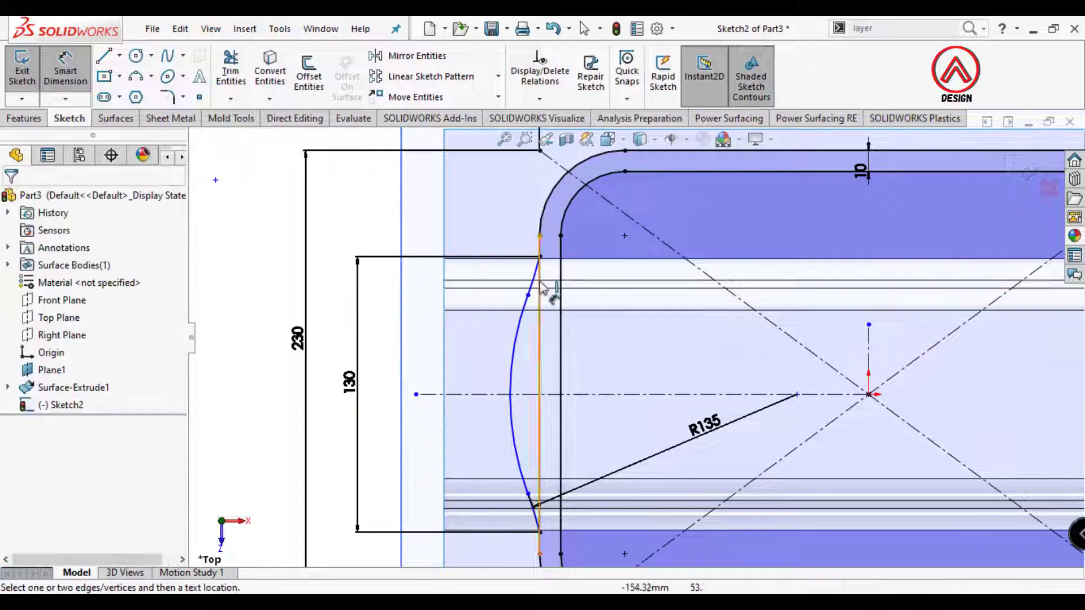
Dimension the upper connecting arc's radius as 900 mm
left_click(536, 285)
left_click(647, 335)
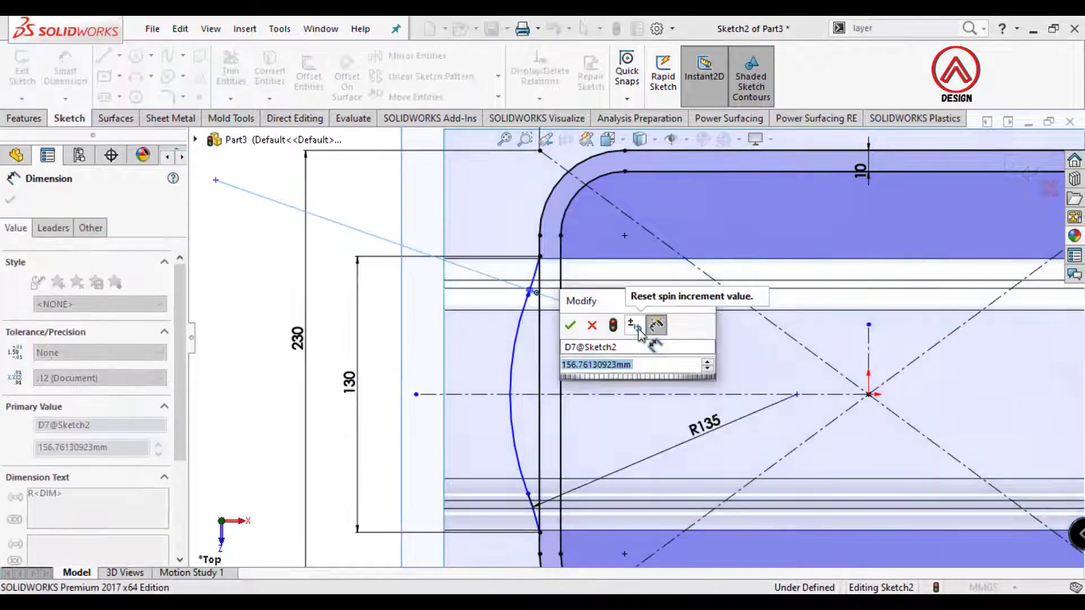
type("900")
key("Return")
Dimension the horizontal distance from the origin to the middle arc as 168 mm
scroll(735, 339, "up", 3)
scroll(754, 334, "down", 1)
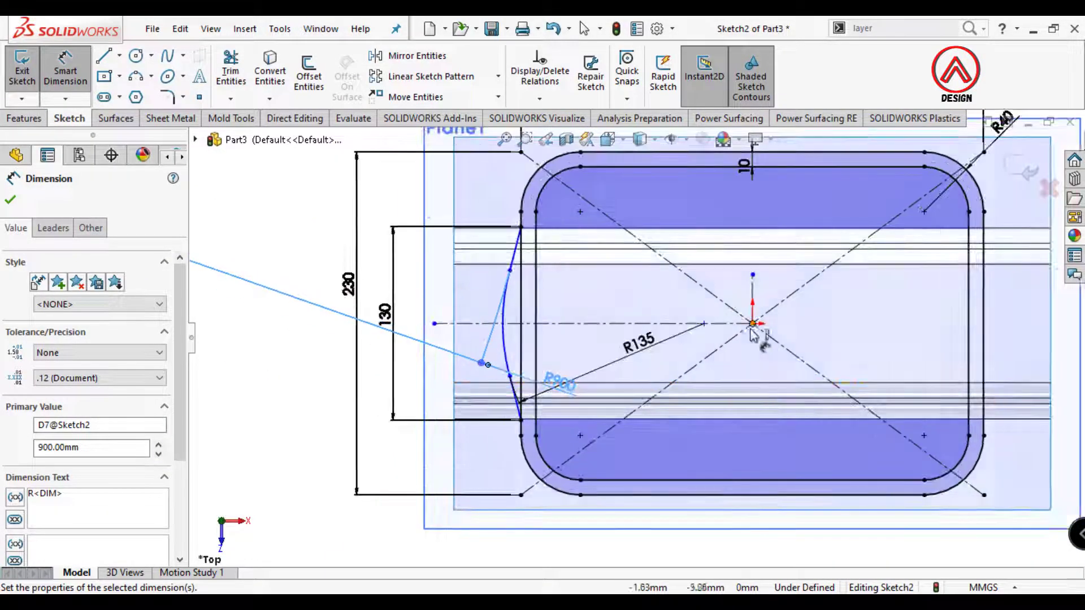
left_click(754, 324)
left_click(504, 329)
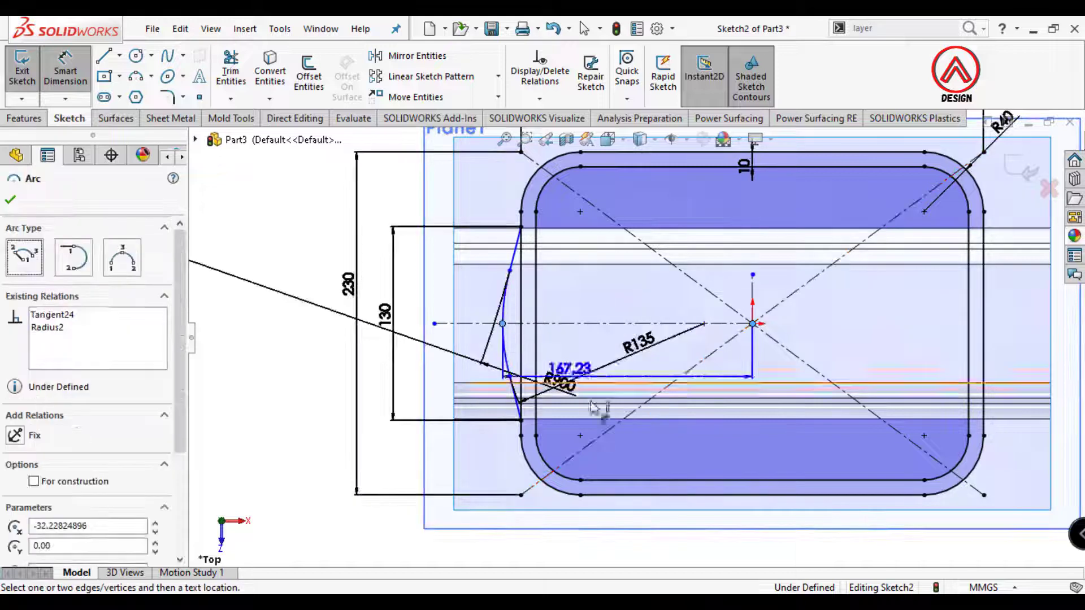
left_click(625, 552)
type("168")
key("Return")
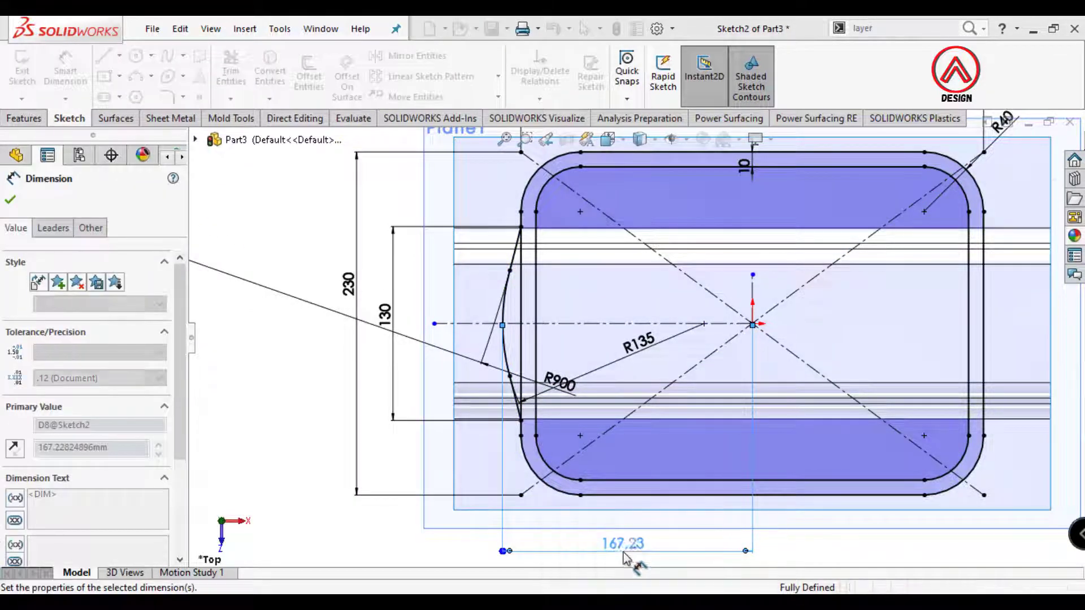
left_click(263, 386)
Mirror the three left bulge arcs about the vertical centerline to form the bulge on the right side
left_click(410, 56)
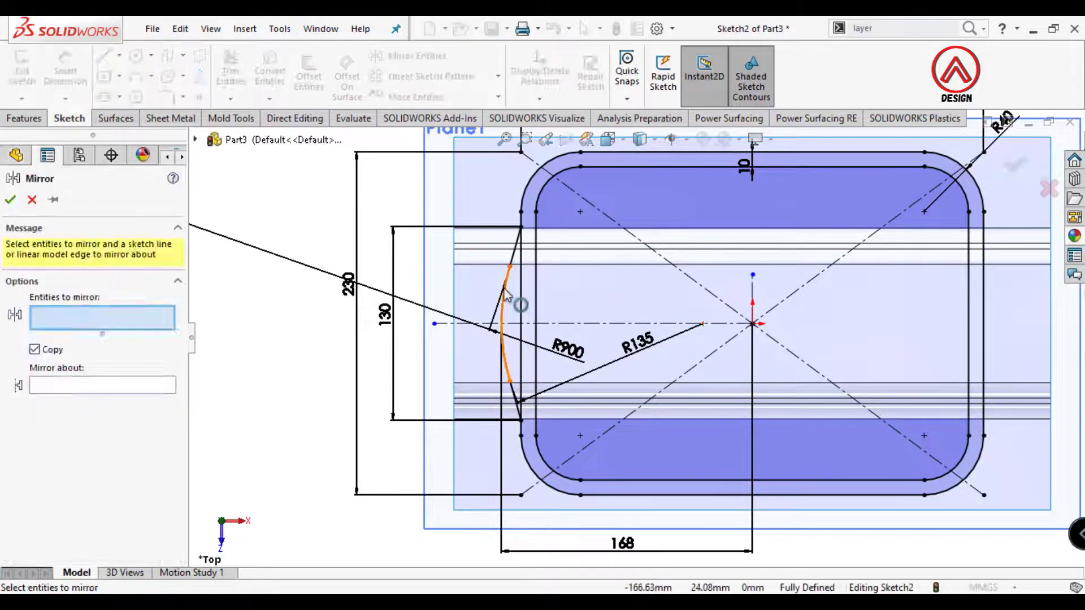
left_click(504, 362)
left_click(512, 274)
left_click(512, 398)
left_click(65, 411)
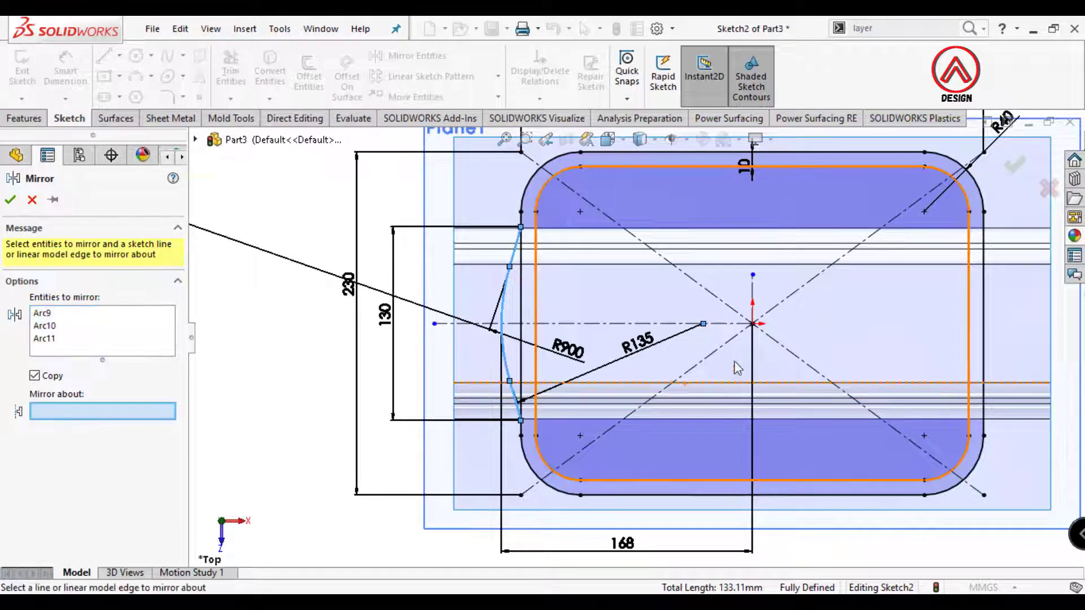
left_click(753, 310)
left_click(11, 200)
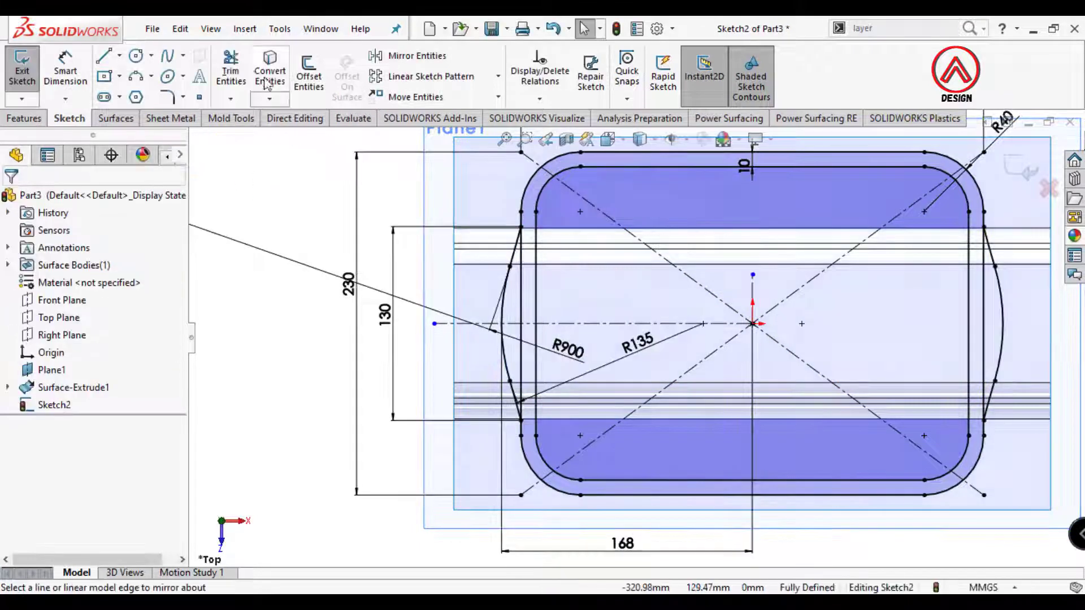
Trim away the outer rectangle's vertical edge segments that lie between the ends of the left and right bulges
left_click(231, 71)
scroll(559, 370, "down", 5)
scroll(561, 370, "up", 10)
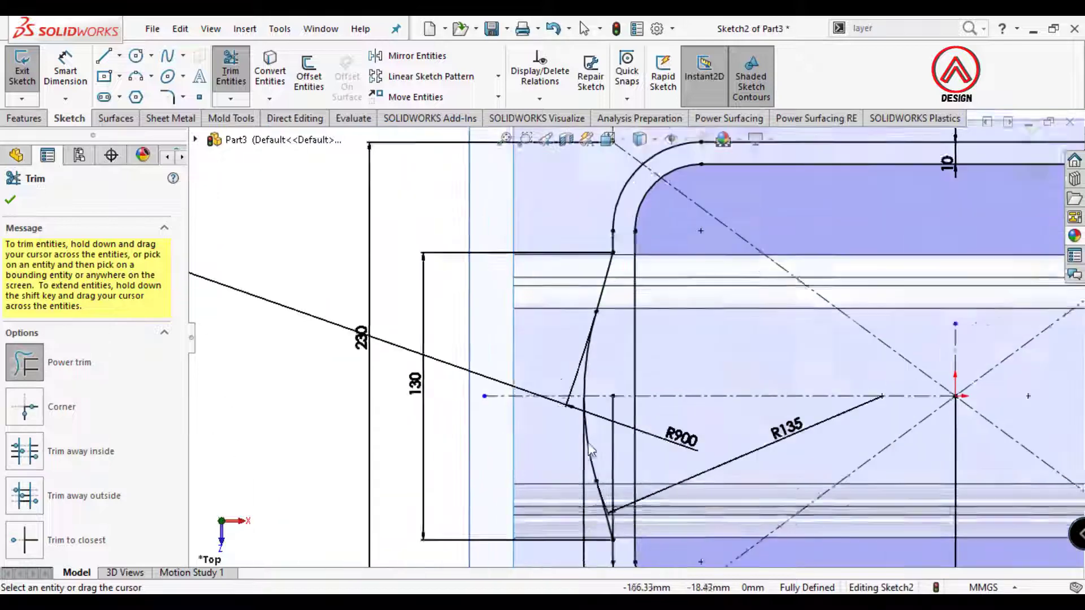
scroll(763, 325, "down", 8)
scroll(762, 325, "down", 3)
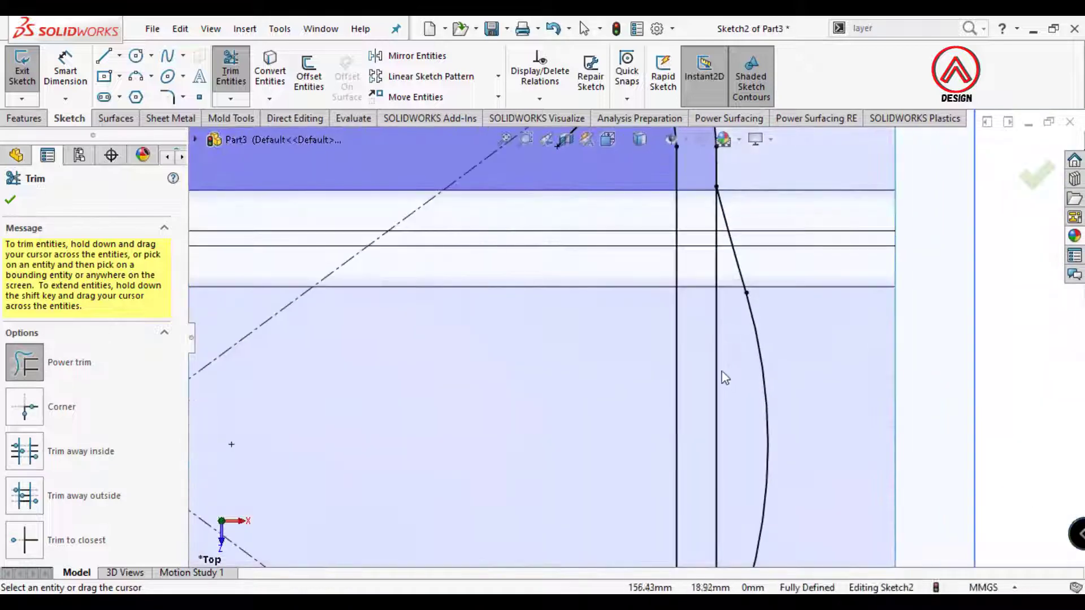
left_click(9, 200)
Add 20 mm sketch fillets at both corners where the right bulge meets the outer rectangle
left_click(168, 97)
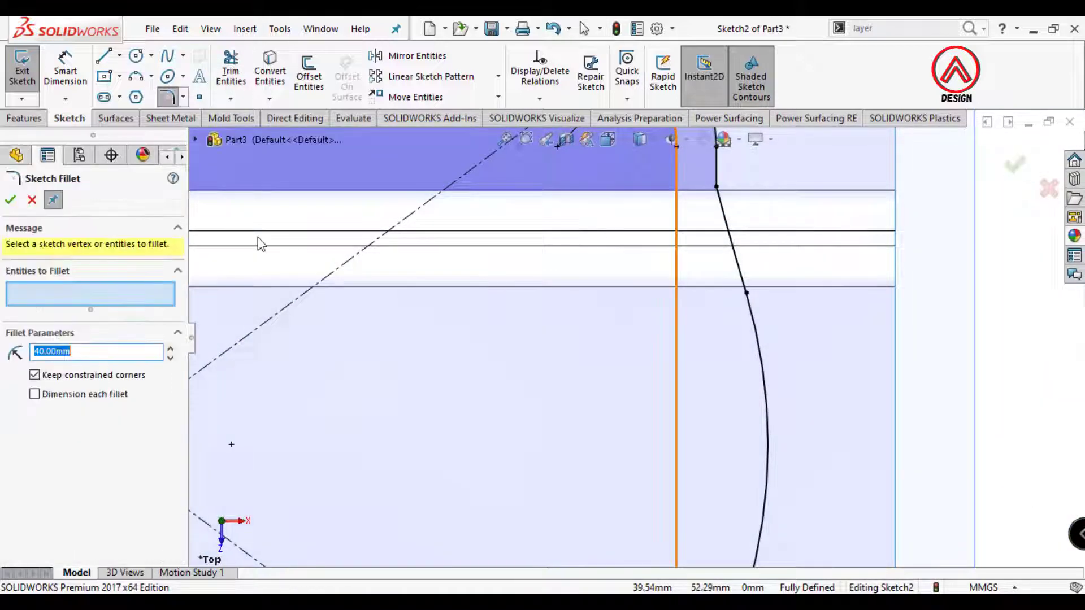
left_click(721, 201)
left_click(717, 175)
scroll(734, 260, "up", 3)
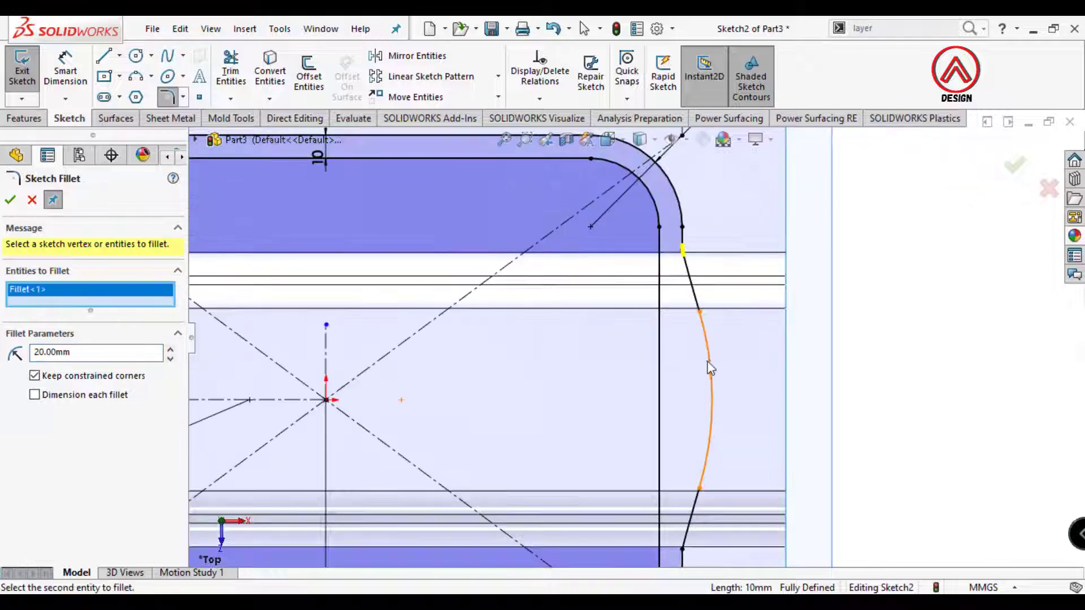
scroll(694, 452, "down", 3)
left_click(699, 354)
left_click(704, 310)
Add 20 mm sketch fillets at both corners where the left bulge meets the outer rectangle
scroll(701, 339, "up", 6)
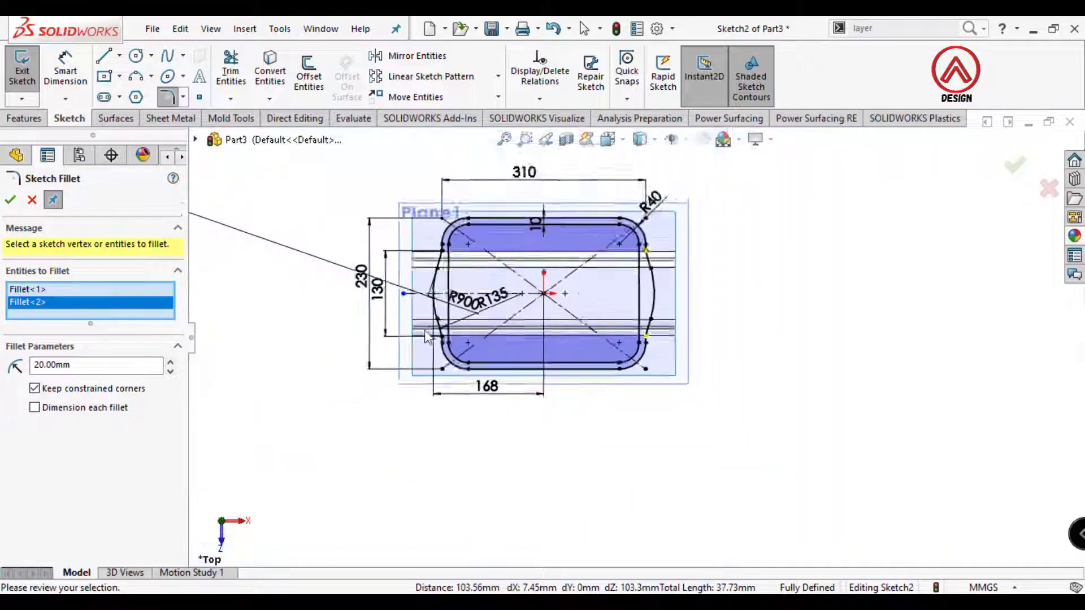
scroll(427, 332, "down", 4)
left_click(535, 355)
scroll(534, 333, "up", 6)
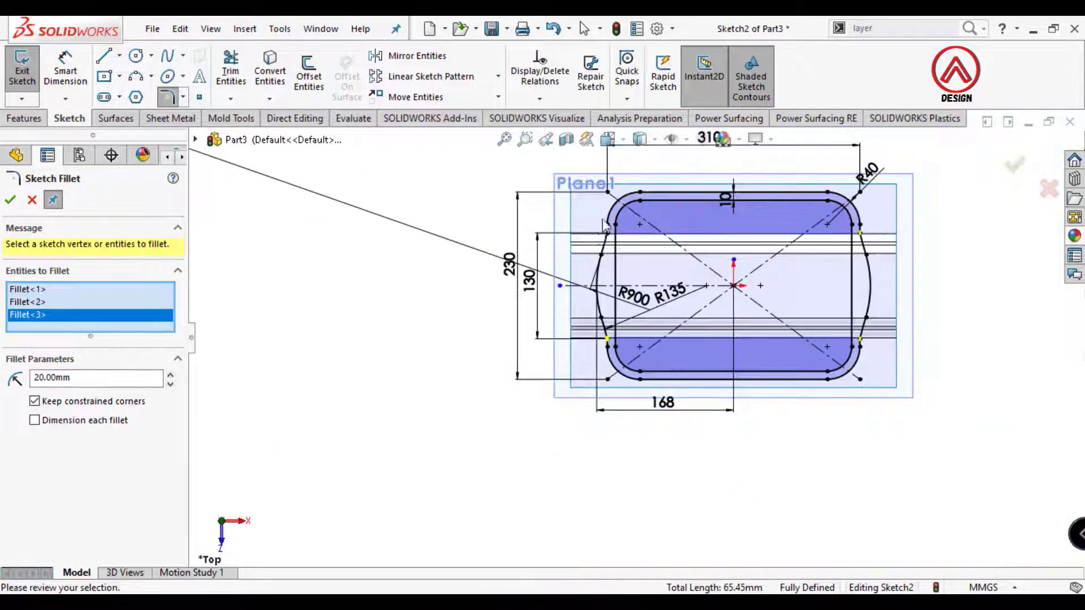
scroll(587, 266, "down", 5)
left_click(591, 274)
left_click(10, 200)
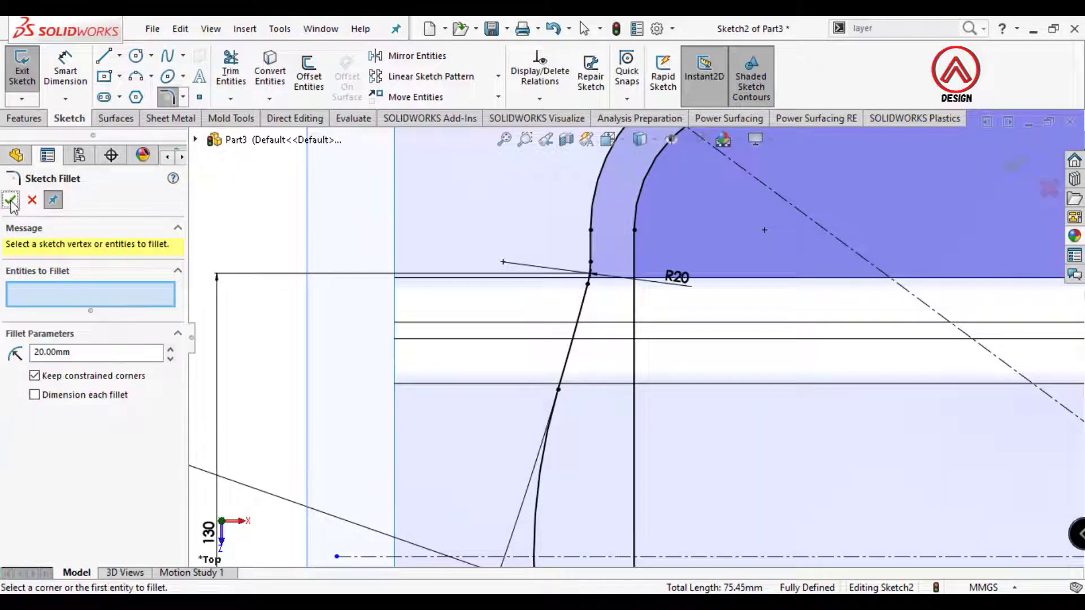
left_click(10, 200)
Trim the extruded surface with Sketch2, keeping only the ring between the inner and outer outlines
key("f")
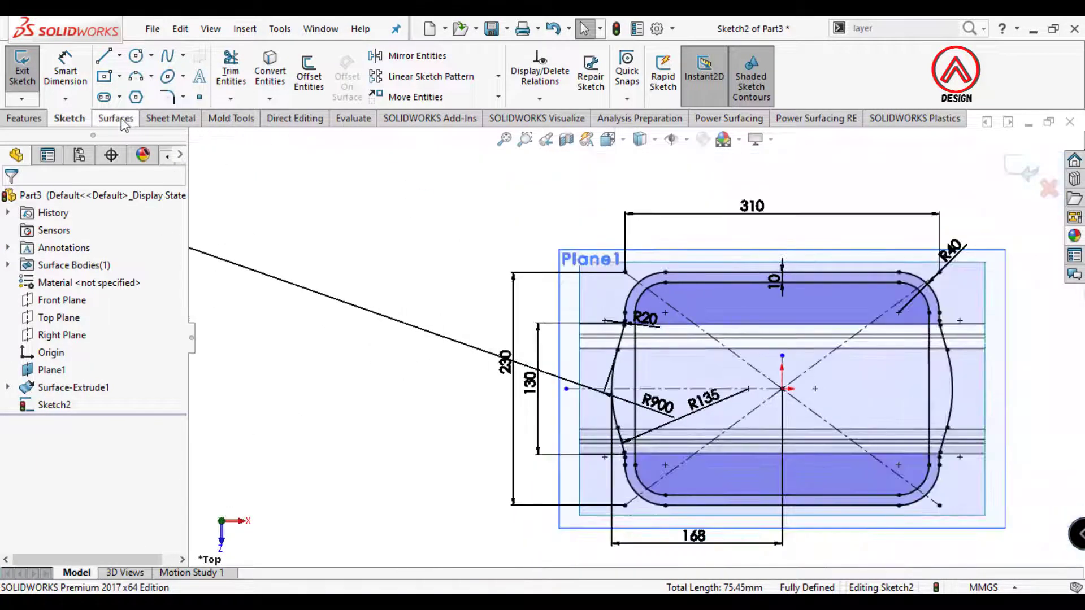
left_click(116, 119)
left_click(590, 76)
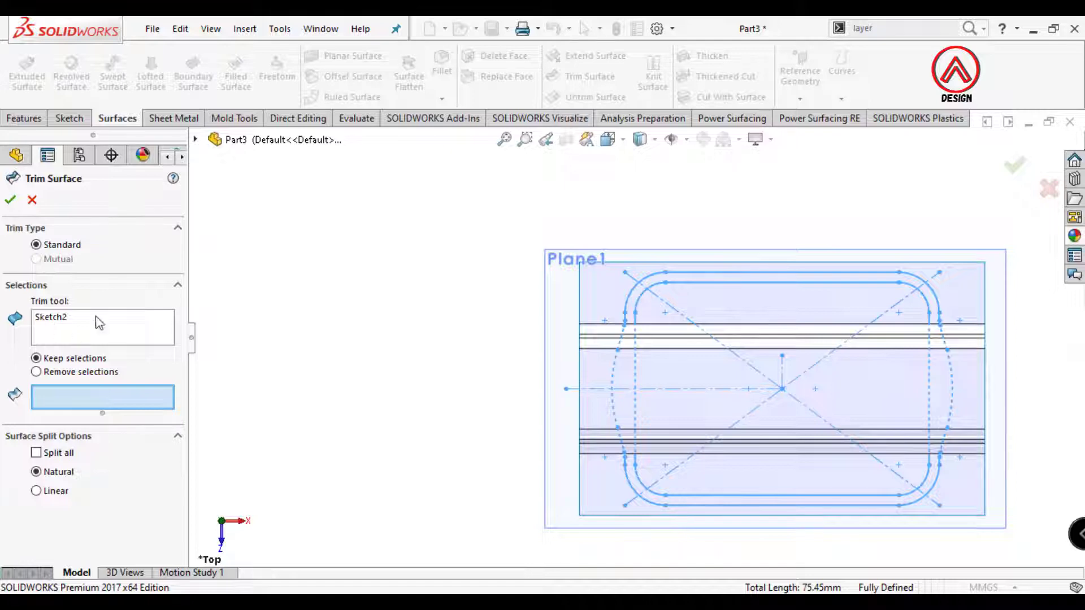
scroll(630, 325, "down", 3)
left_click(616, 302)
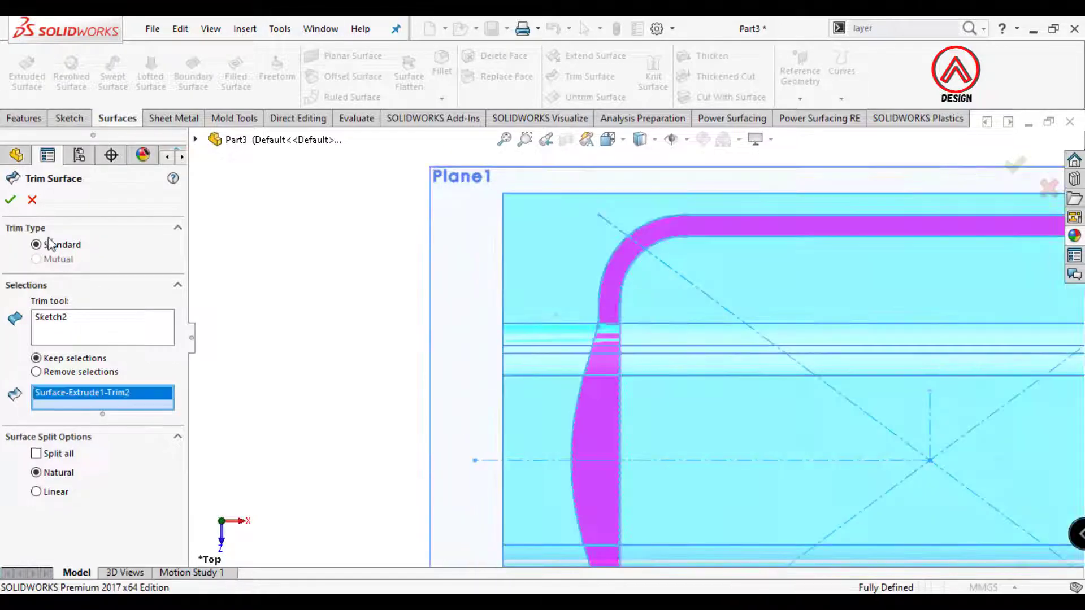
scroll(633, 337, "up", 9)
scroll(715, 375, "down", 4)
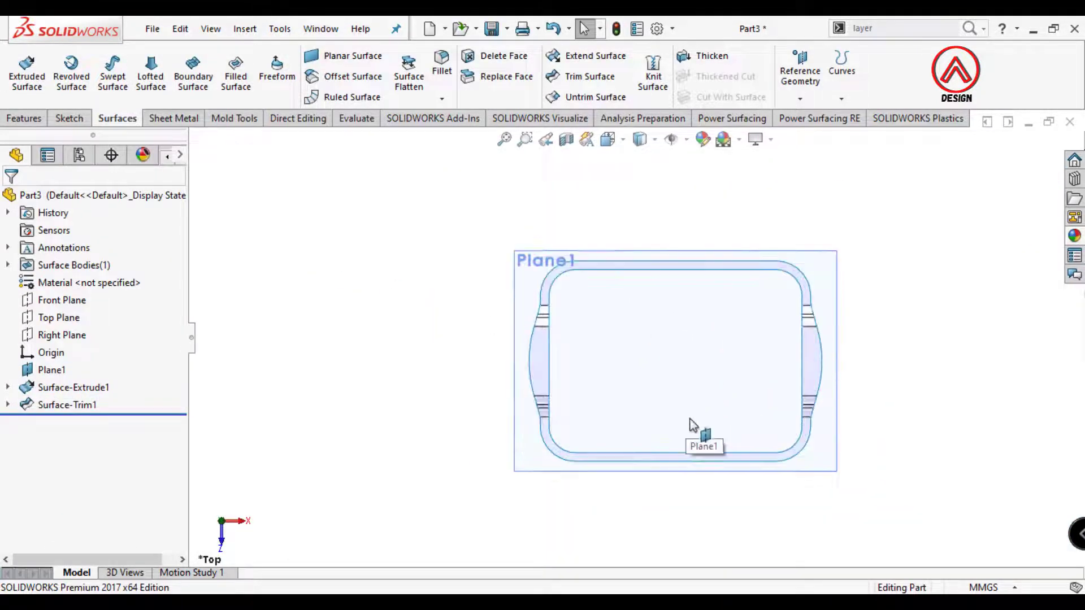
Show Sketch2 of the surface trim feature in the model
left_click(822, 273)
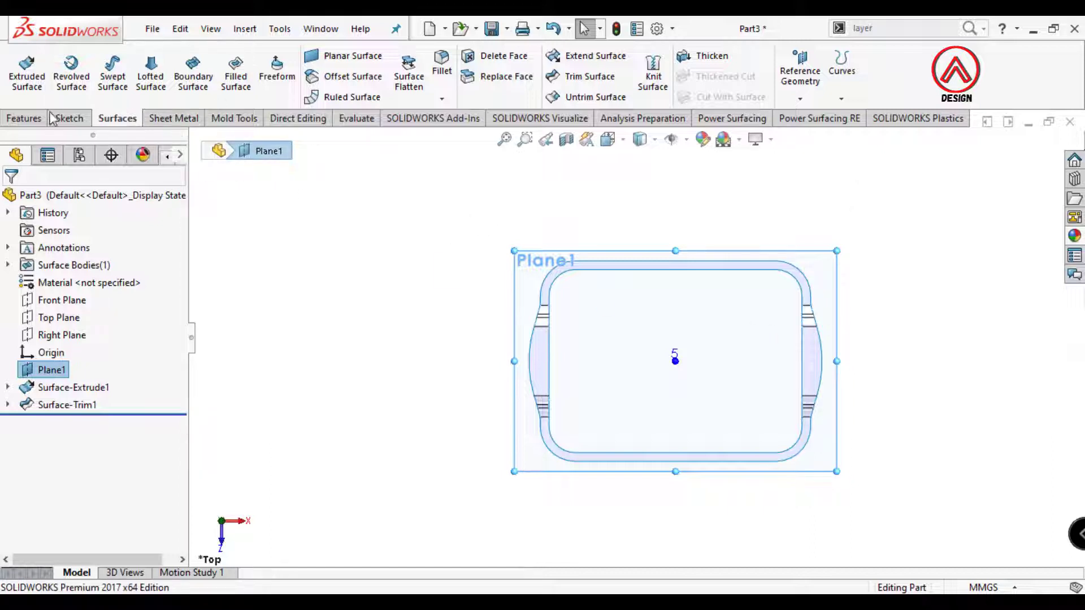
scroll(650, 325, "down", 3)
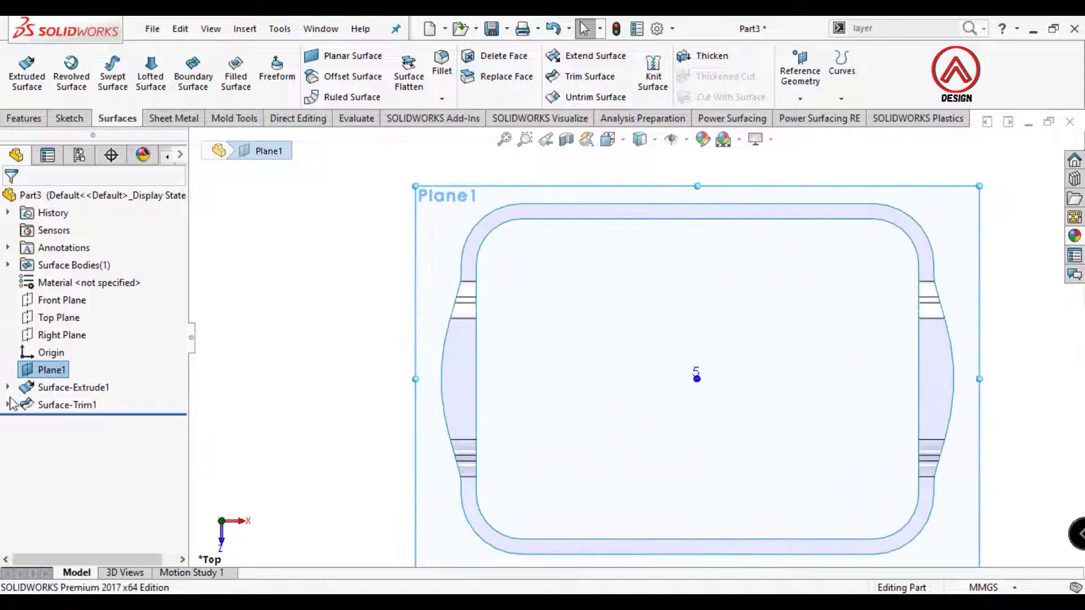
left_click(7, 404)
left_click(73, 422)
left_click(161, 389)
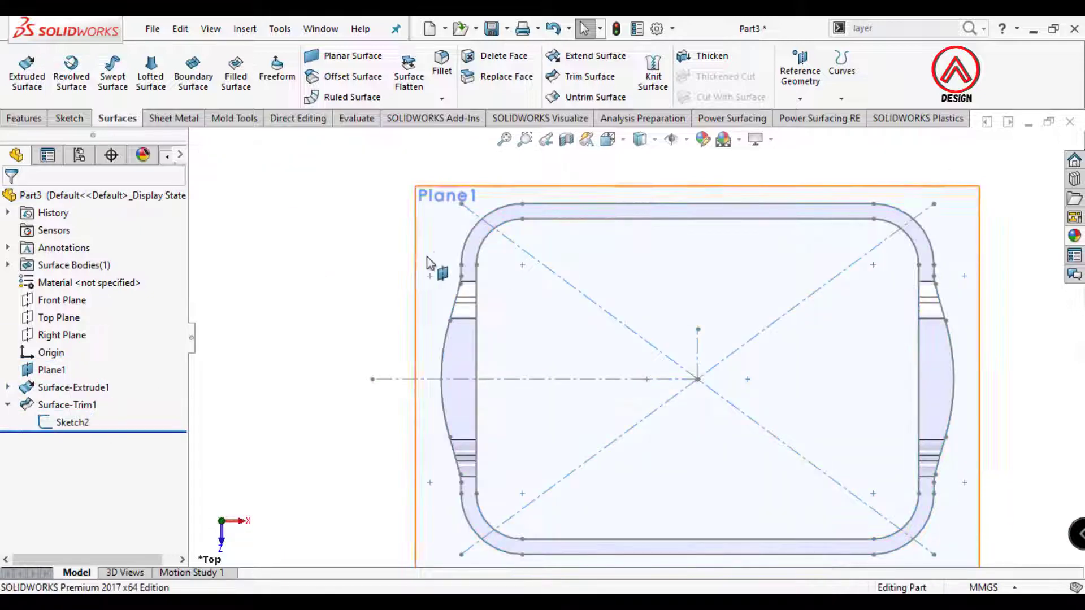
Start a sketch on Plane1 and convert the inner rounded rectangle of Sketch2 into it as a chain
left_click(69, 118)
left_click(22, 65)
left_click(270, 70)
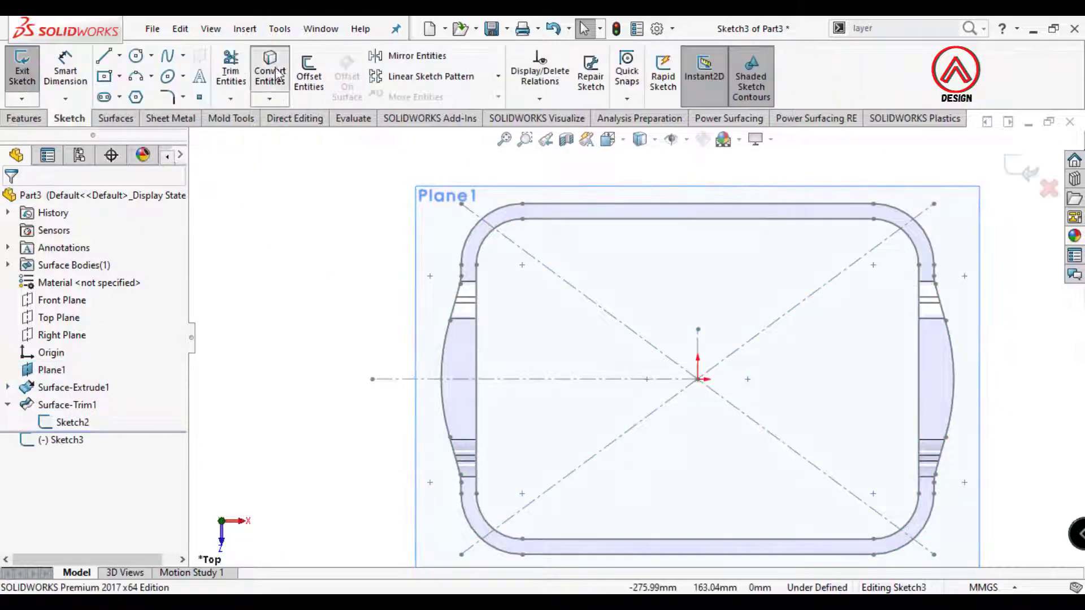
left_click(481, 252)
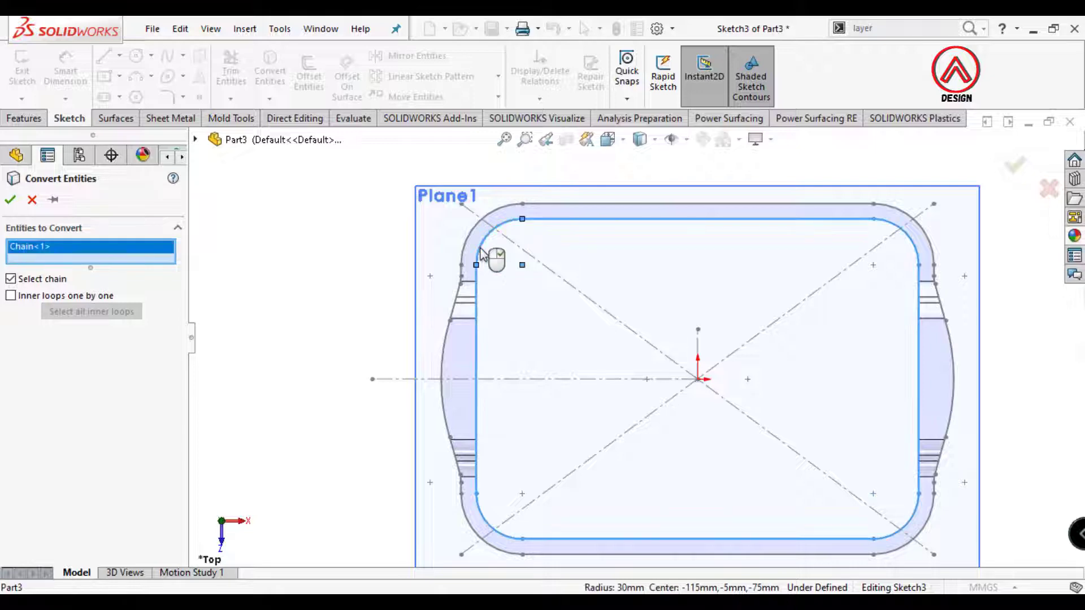
left_click(11, 202)
Extrude the converted outline as a surface 5 mm downward with a 10-degree draft
mouse_move(479, 392)
middle_mouse_down()
mouse_move(448, 206)
mouse_move(427, 178)
middle_mouse_up()
left_click(114, 119)
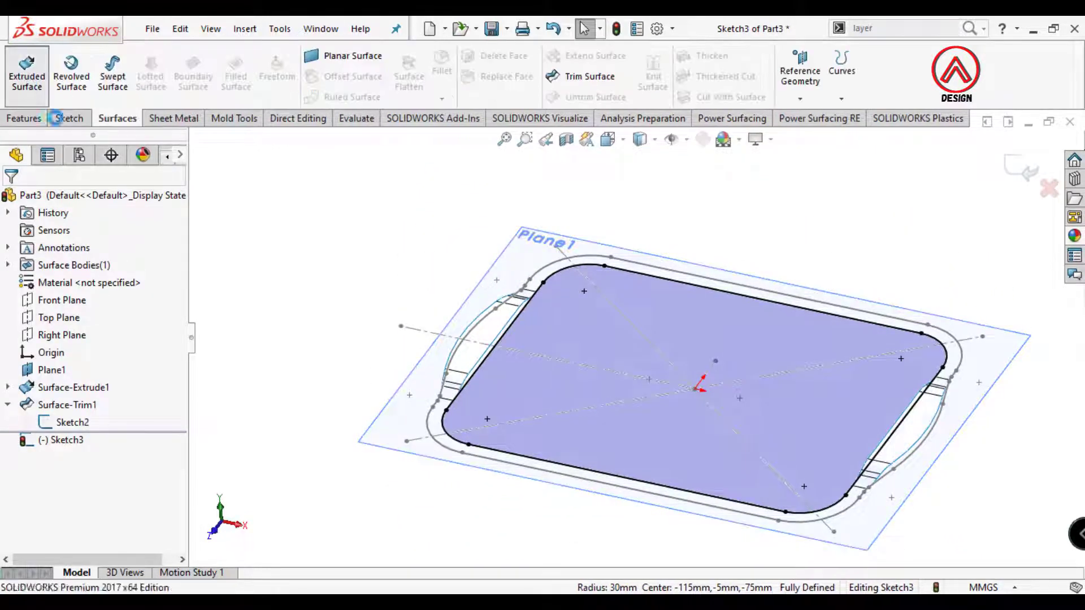
left_click(26, 74)
left_click(15, 295)
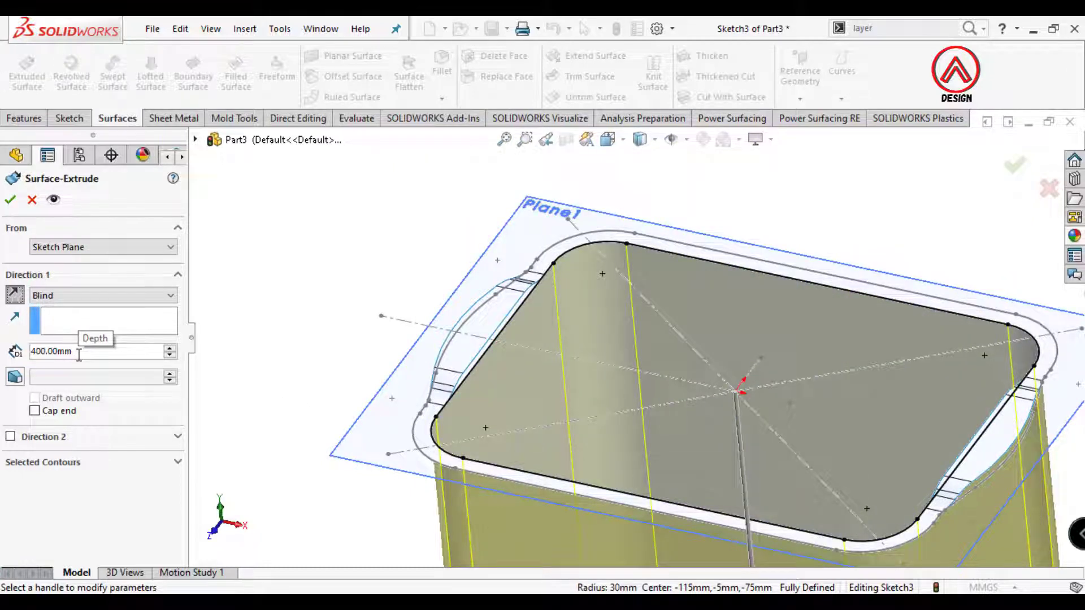
key("Return")
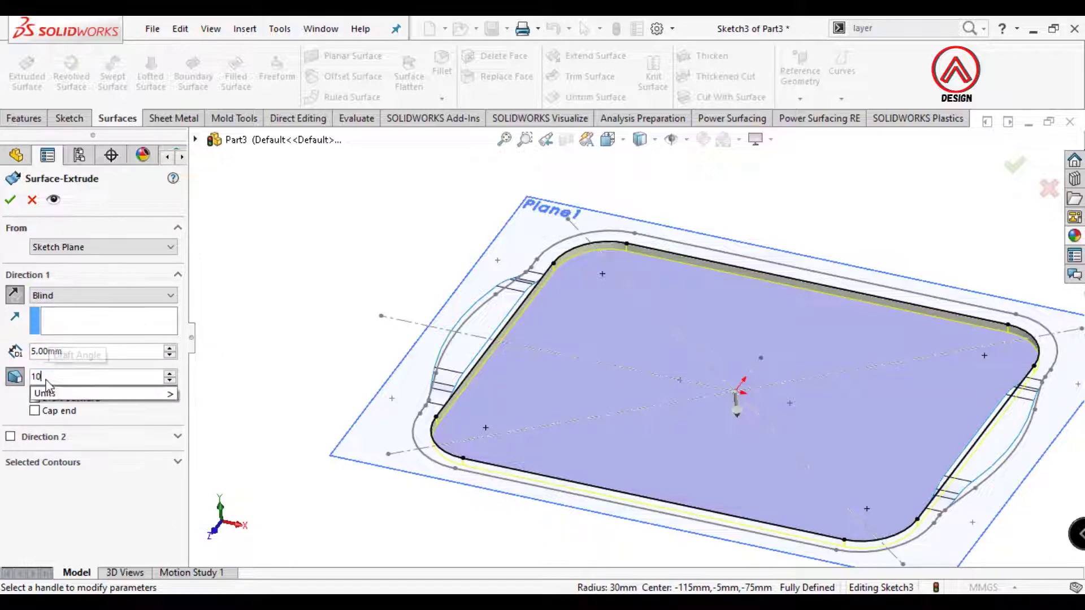
scroll(384, 446, "down", 4)
middle_click_drag(530, 397, 549, 327)
left_click(12, 201)
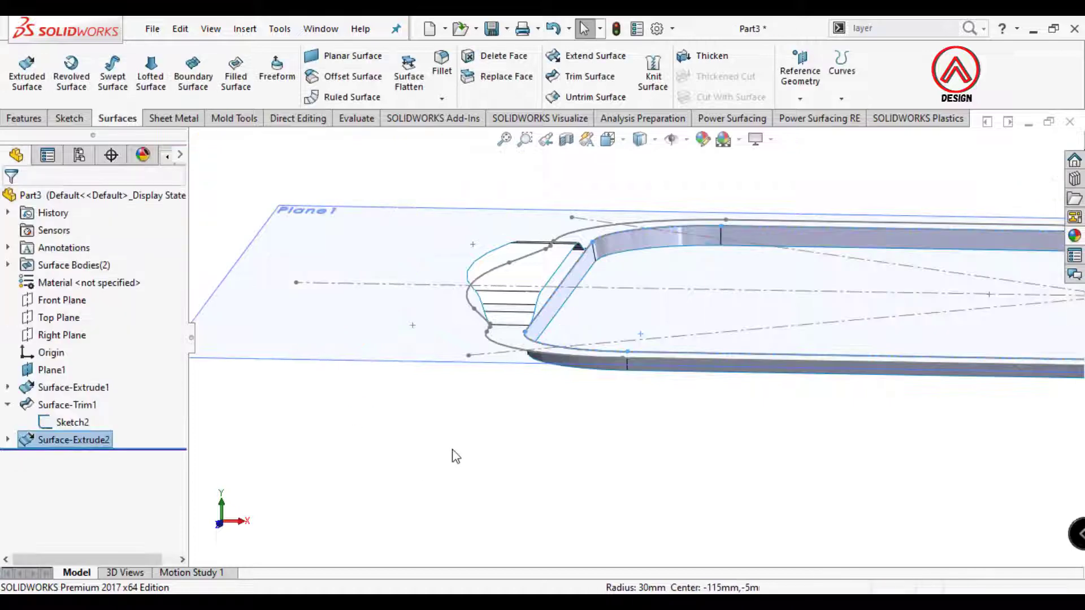
Hide Sketch2 of the surface trim feature
left_click(62, 422)
left_click(502, 431)
scroll(731, 331, "up", 3)
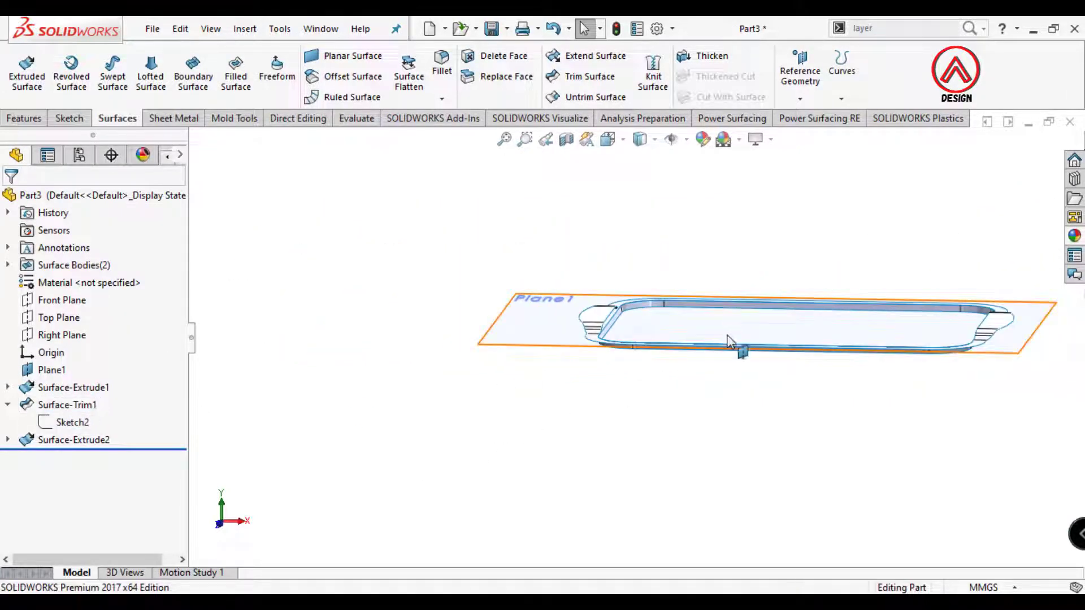
scroll(729, 339, "up", 2)
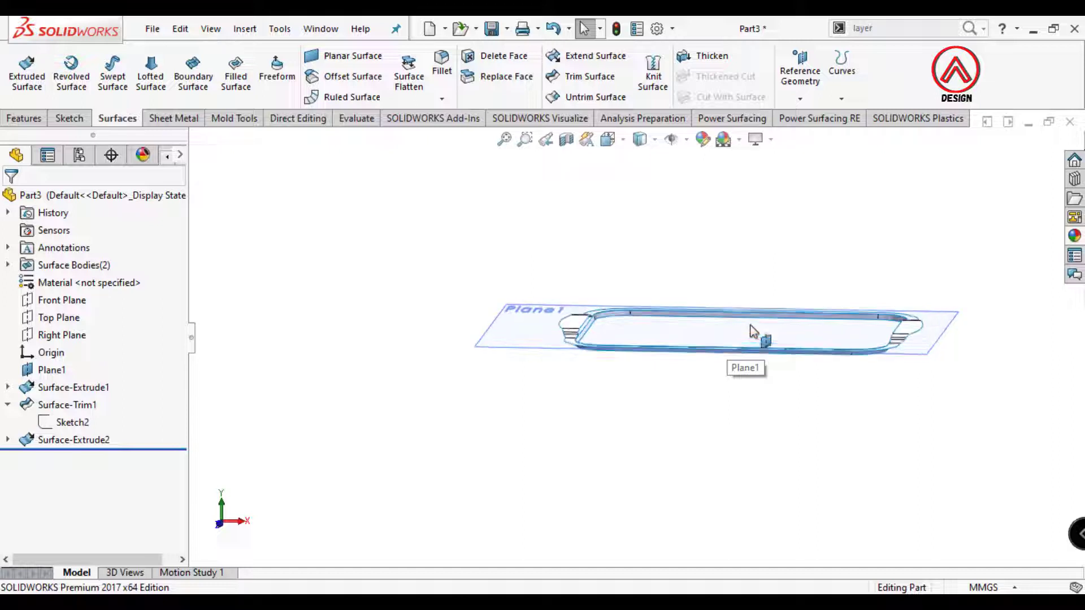
Create a planar surface closing the gap between the left handle's inner edges and the upper edge of the drafted wall
scroll(565, 314, "down", 6)
left_click(326, 58)
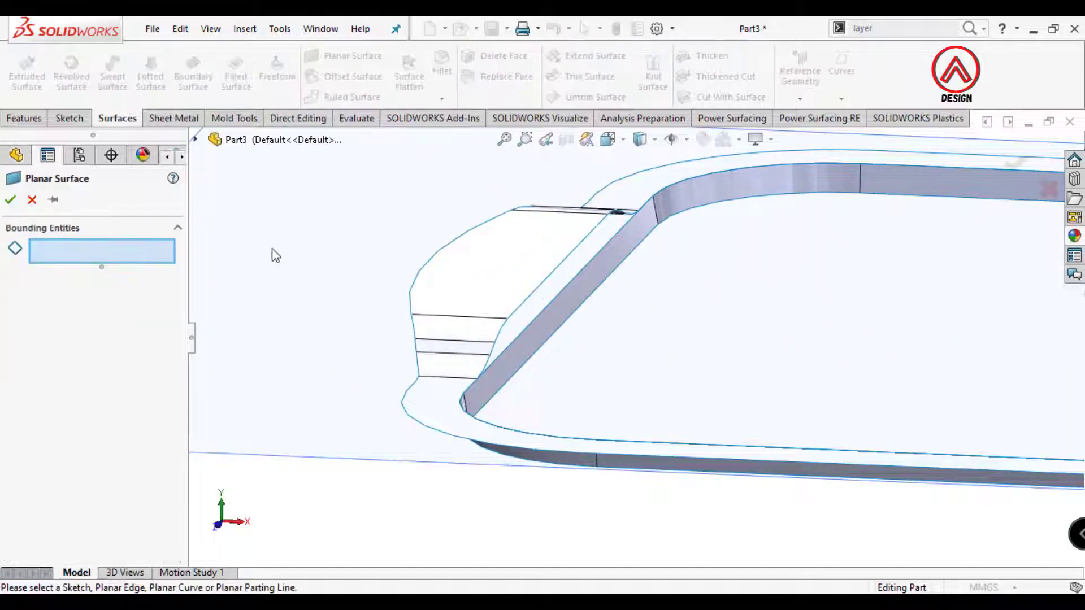
left_click(499, 357)
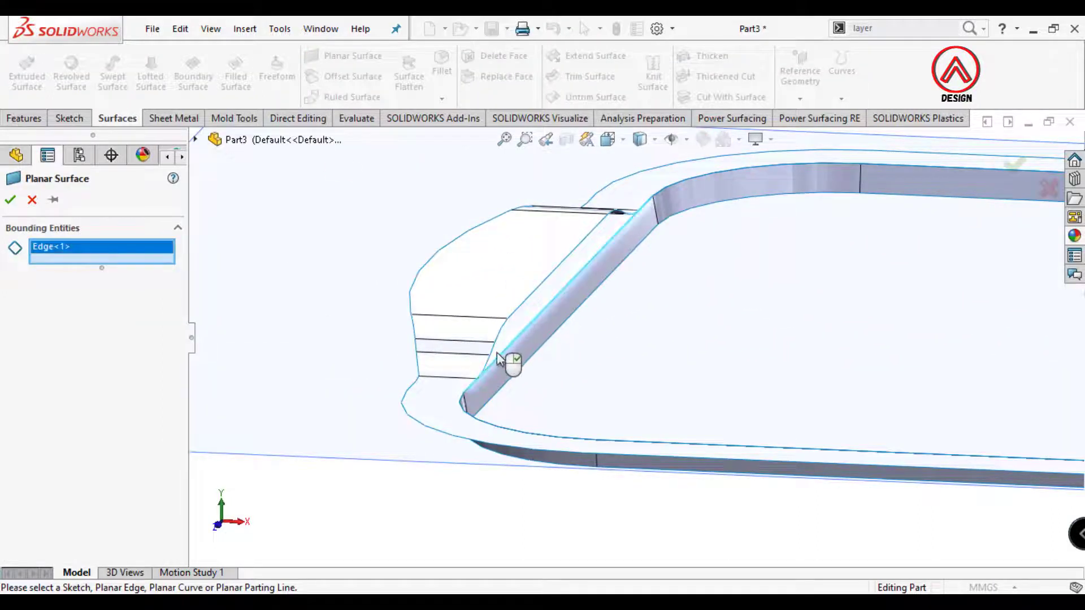
left_click(488, 363)
left_click(506, 346)
left_click(509, 321)
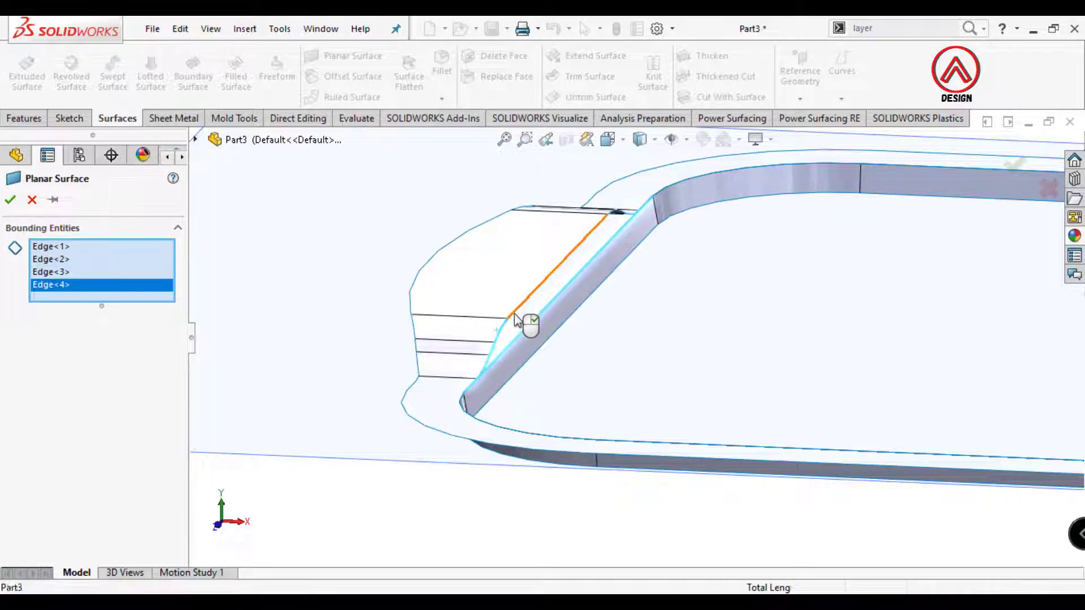
left_click(514, 319)
scroll(517, 316, "down", 5)
left_click(564, 310)
left_click(591, 306)
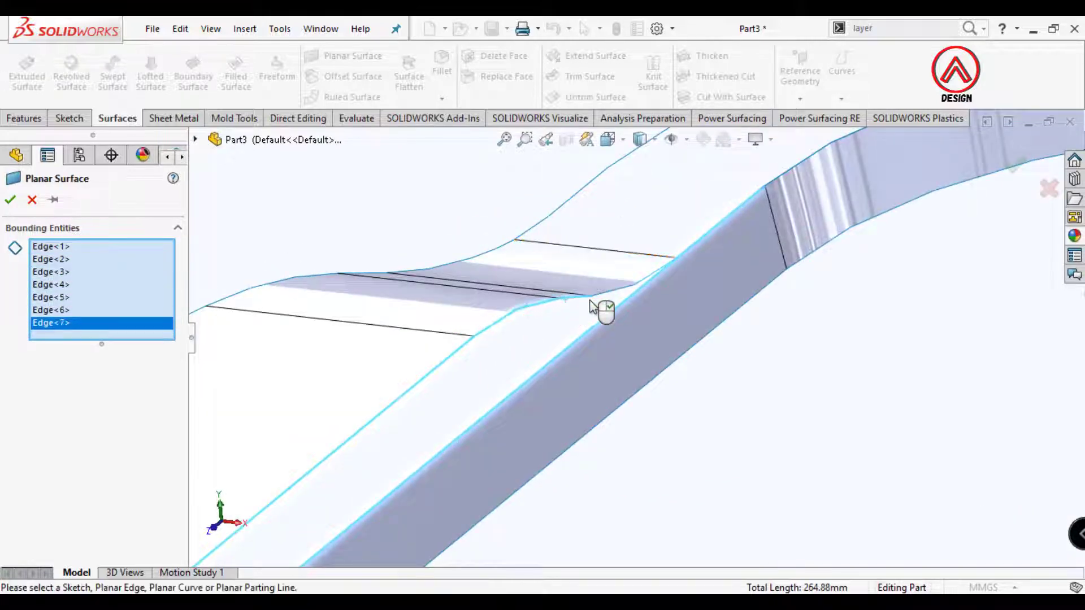
left_click(610, 308)
left_click(11, 201)
Mirror the planar gap surface body about the Right Plane to close the gap at the opposite handle
scroll(666, 360, "up", 8)
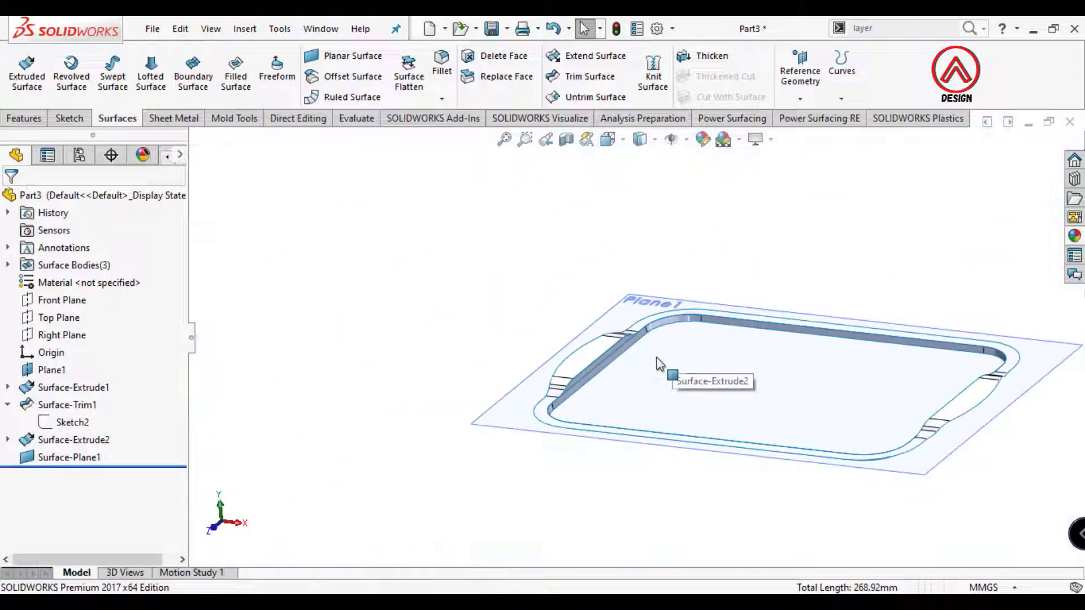
left_click(24, 118)
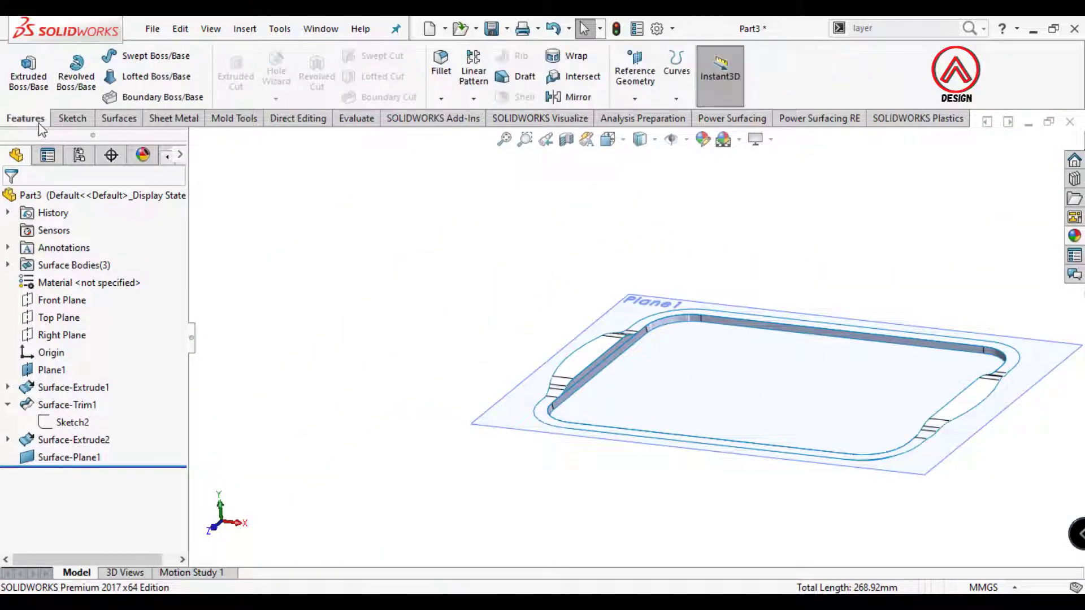
left_click(475, 99)
left_click(484, 155)
left_click(196, 141)
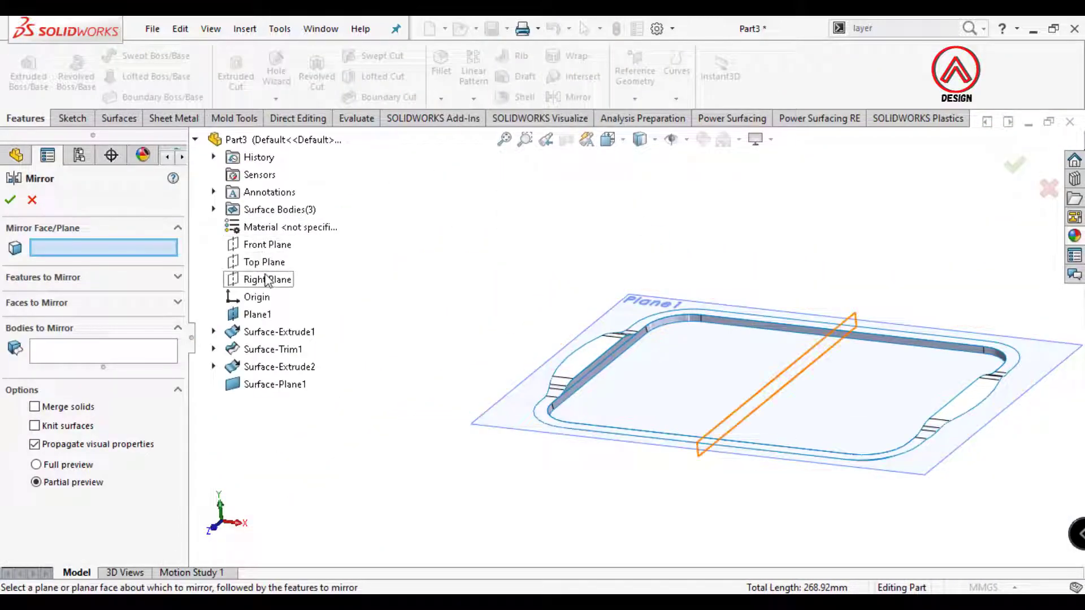
left_click(268, 279)
scroll(663, 335, "down", 5)
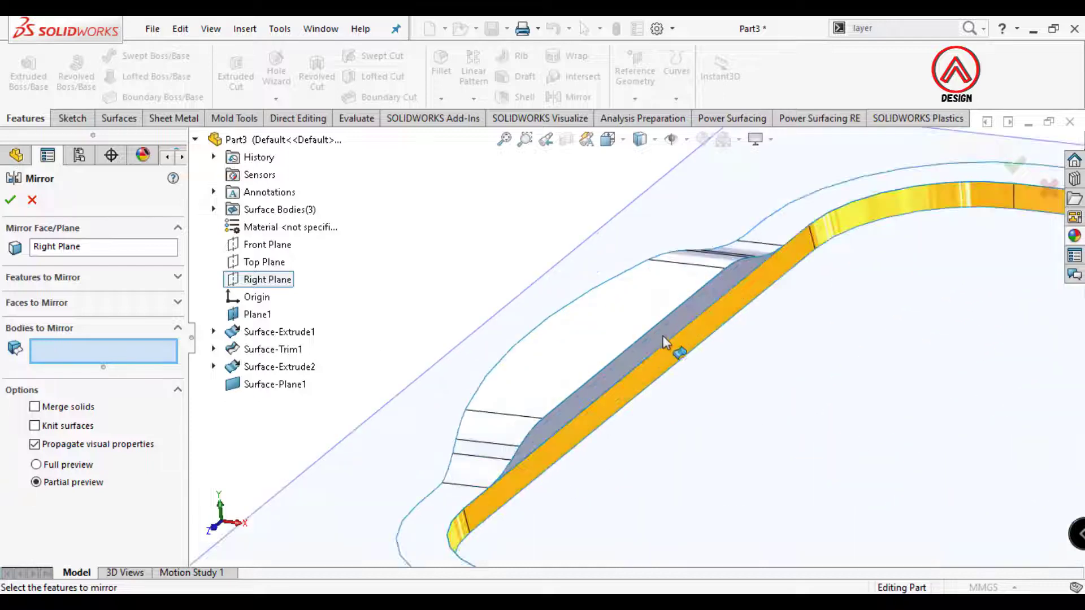
left_click(669, 347)
scroll(894, 387, "up", 5)
middle_click_drag(894, 387, 734, 317)
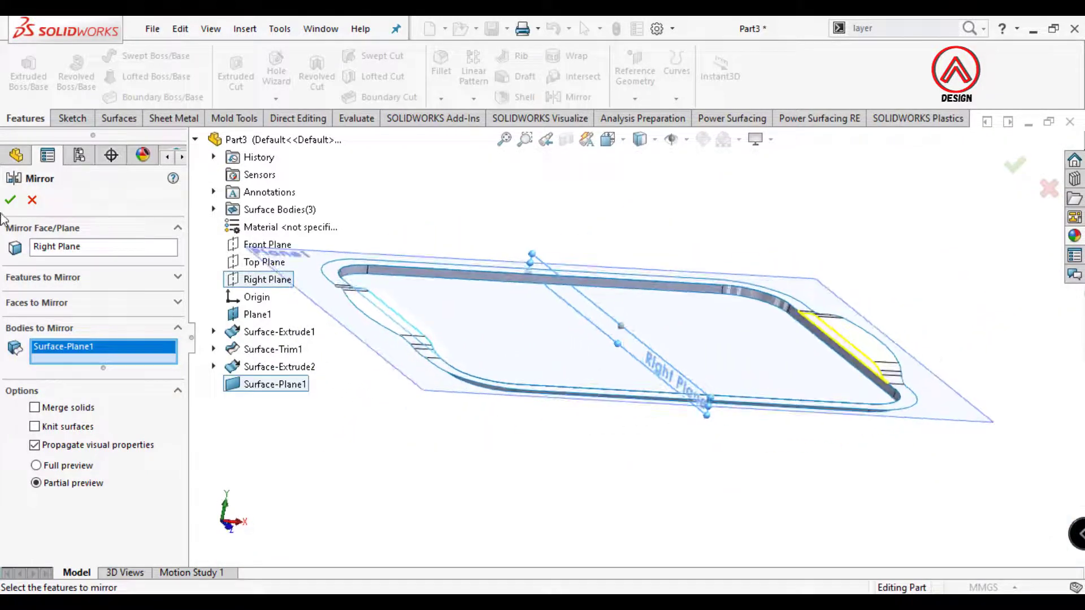
left_click(11, 200)
middle_click_drag(707, 281, 563, 299)
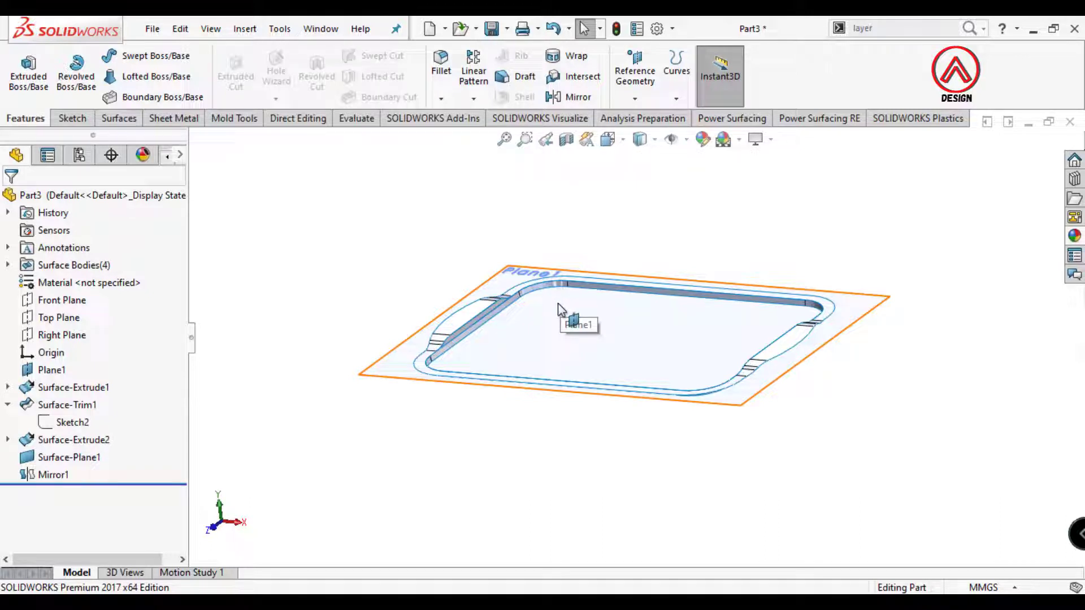
Hide Plane1
middle_click_drag(559, 310, 410, 359)
left_click(410, 360)
left_click(504, 311)
key("f")
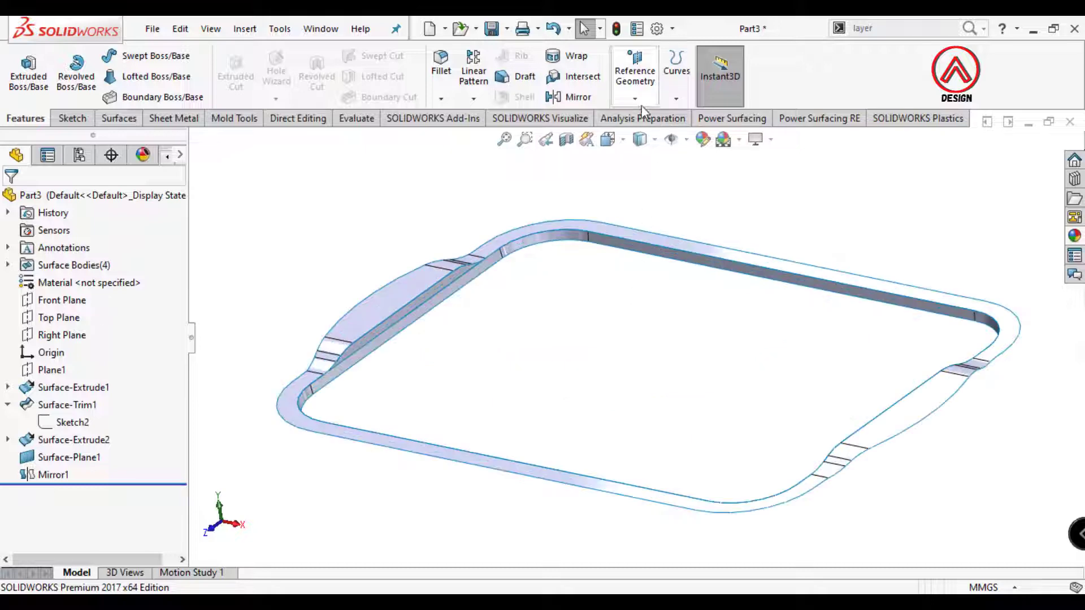
Create a reference plane through two lower edges of the drafted inner wall
left_click(643, 78)
left_click(650, 113)
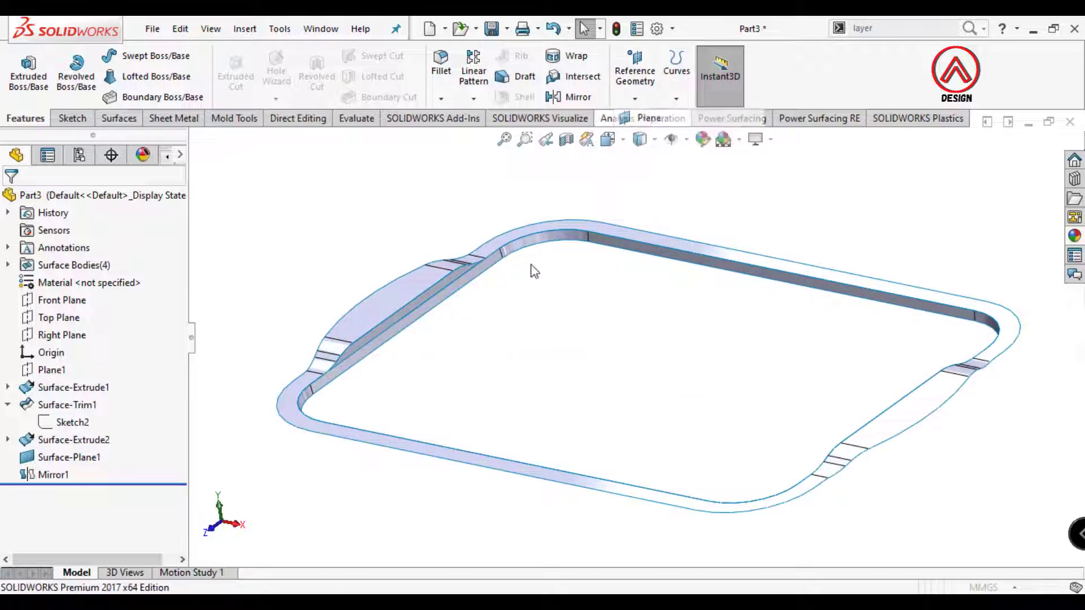
left_click(468, 282)
left_click(666, 260)
left_click(11, 205)
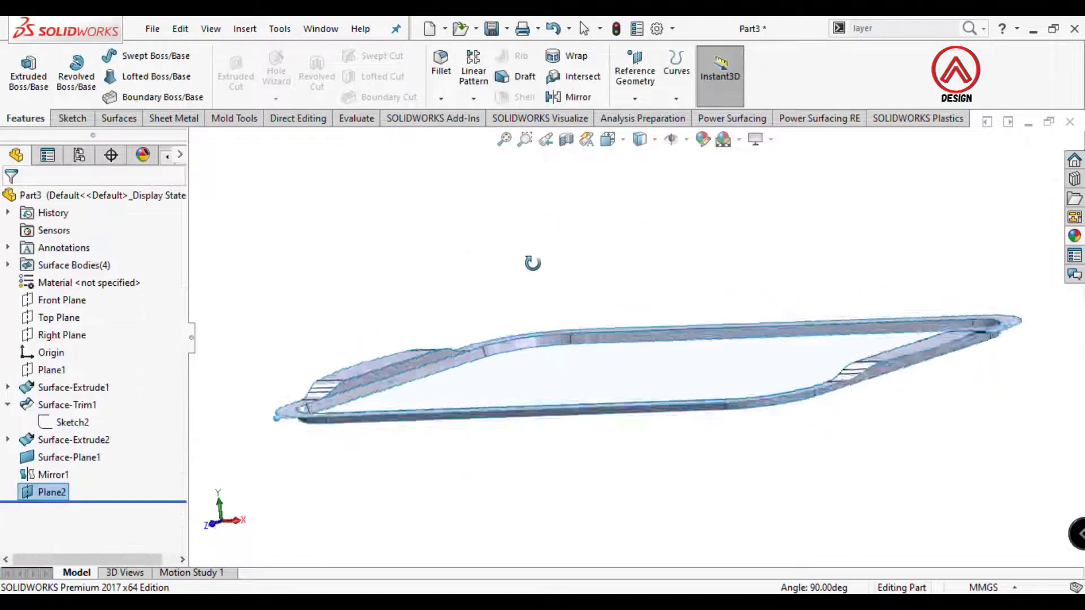
Start a sketch on the new reference plane, viewed normal to it
middle_click_drag(533, 262, 545, 339)
left_click(632, 300)
left_click(706, 300)
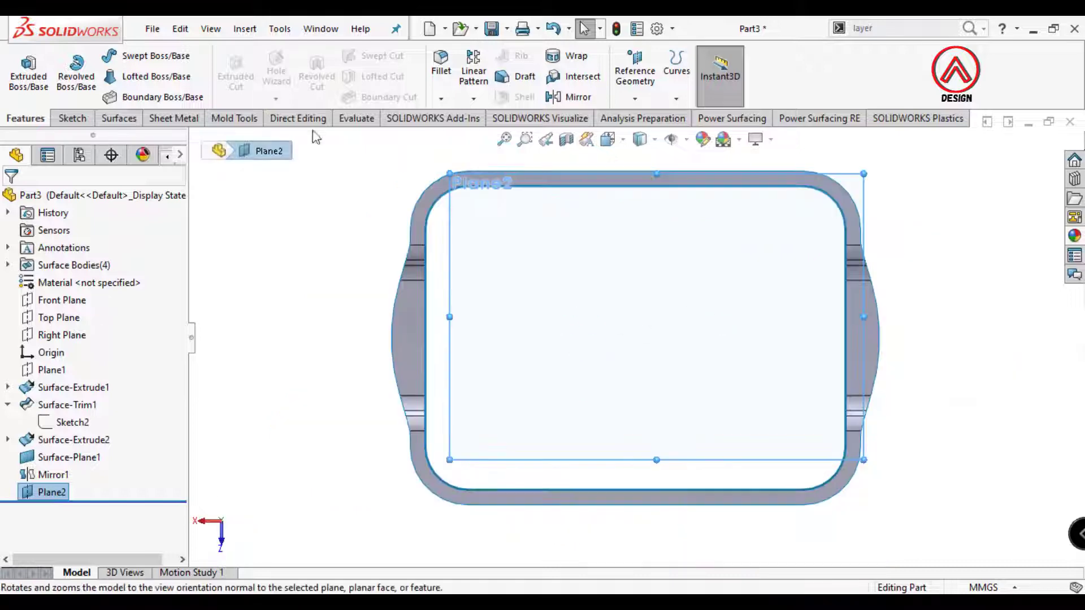
left_click(73, 118)
left_click(21, 71)
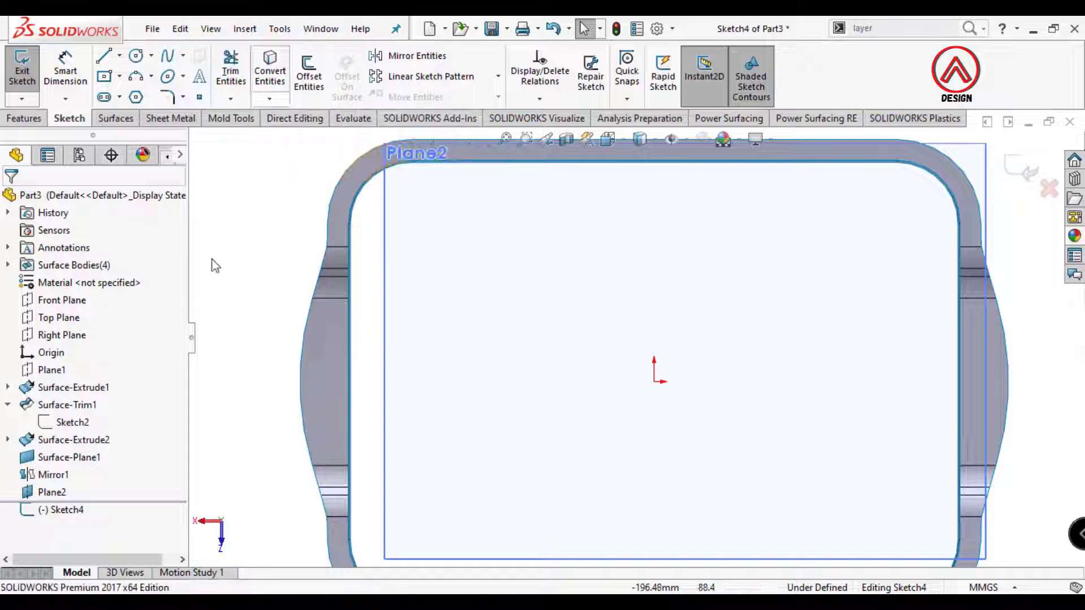
Show Sketch3 of the drafted wall and offset the wall's closed outline 5 mm inward in the new sketch
left_click(7, 439)
left_click(68, 458)
left_click(220, 332)
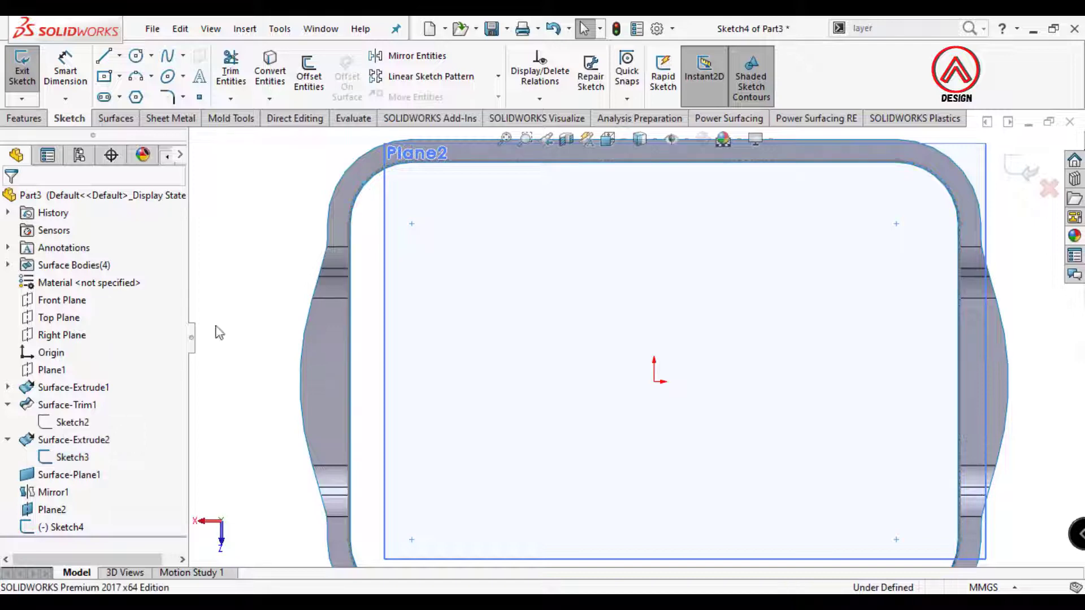
left_click(376, 181)
left_click(37, 281)
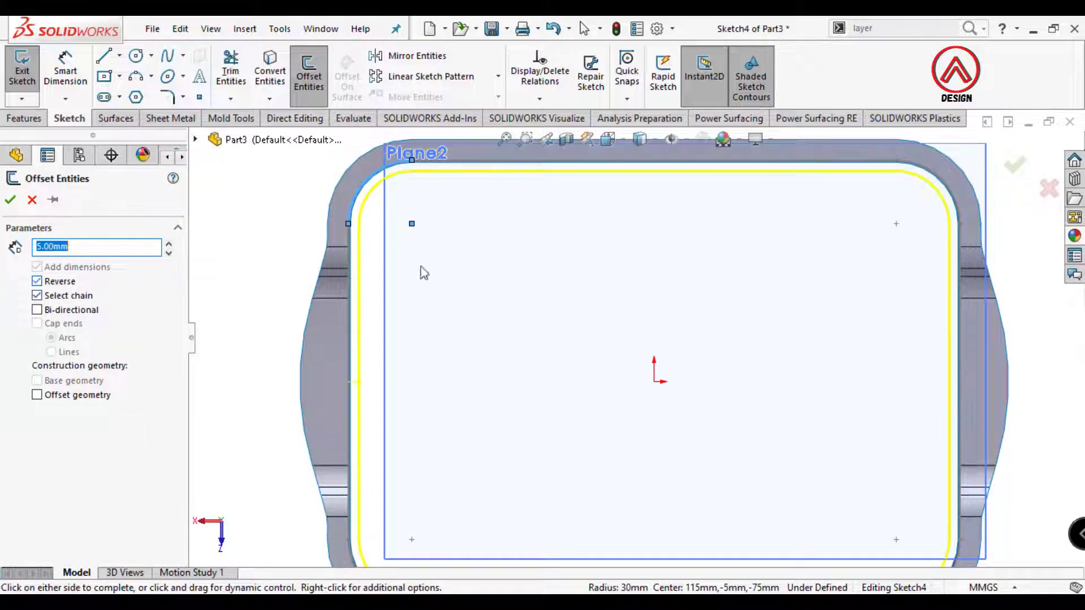
left_click(9, 200)
scroll(658, 361, "up", 5)
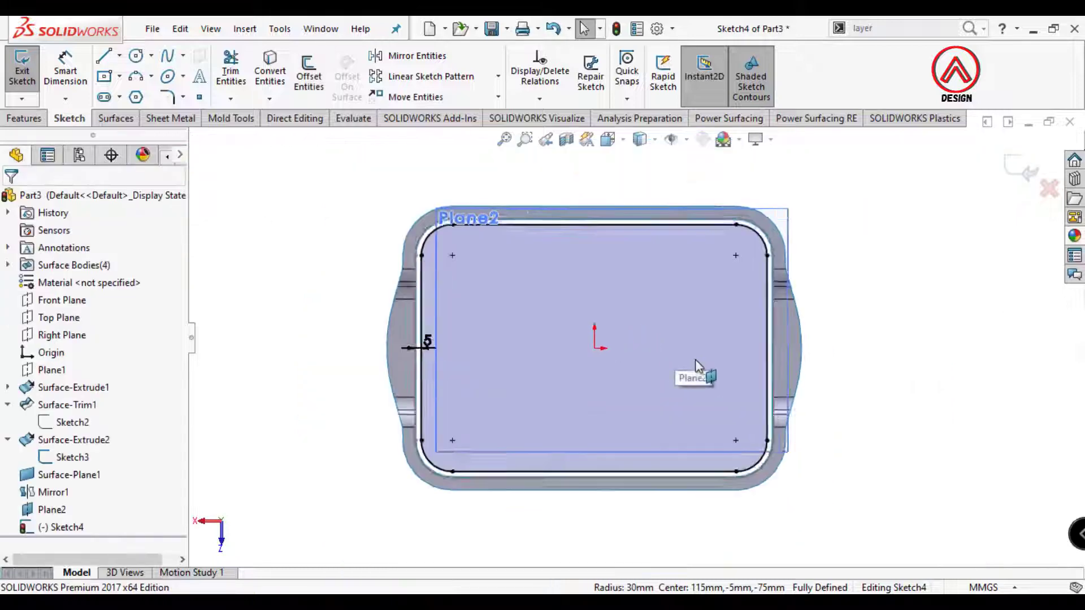
Extrude the offset outline as a surface 83.5 mm downward with an 8-degree inward draft
mouse_move(575, 382)
middle_mouse_down()
mouse_move(491, 226)
mouse_move(497, 432)
mouse_move(508, 452)
middle_mouse_up()
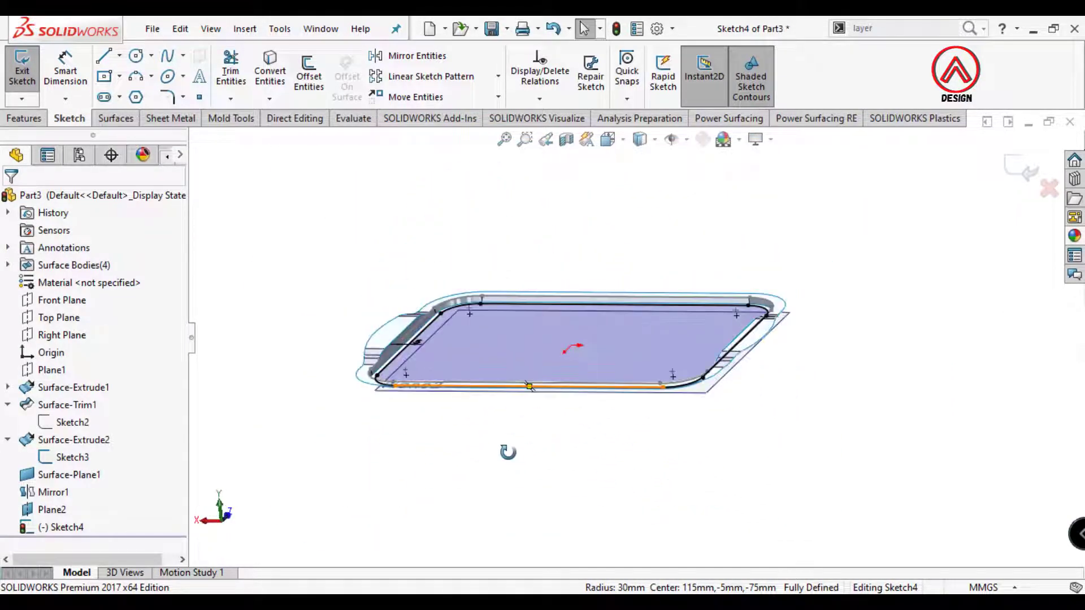
left_click(26, 118)
left_click(115, 118)
scroll(452, 400, "down", 3)
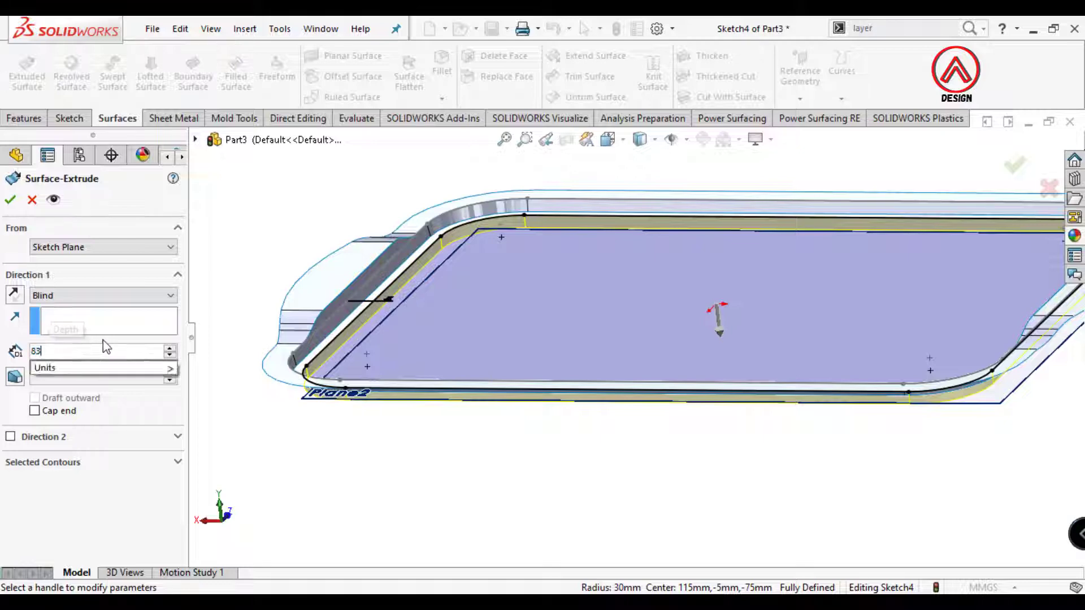
key("Return")
left_click(15, 376)
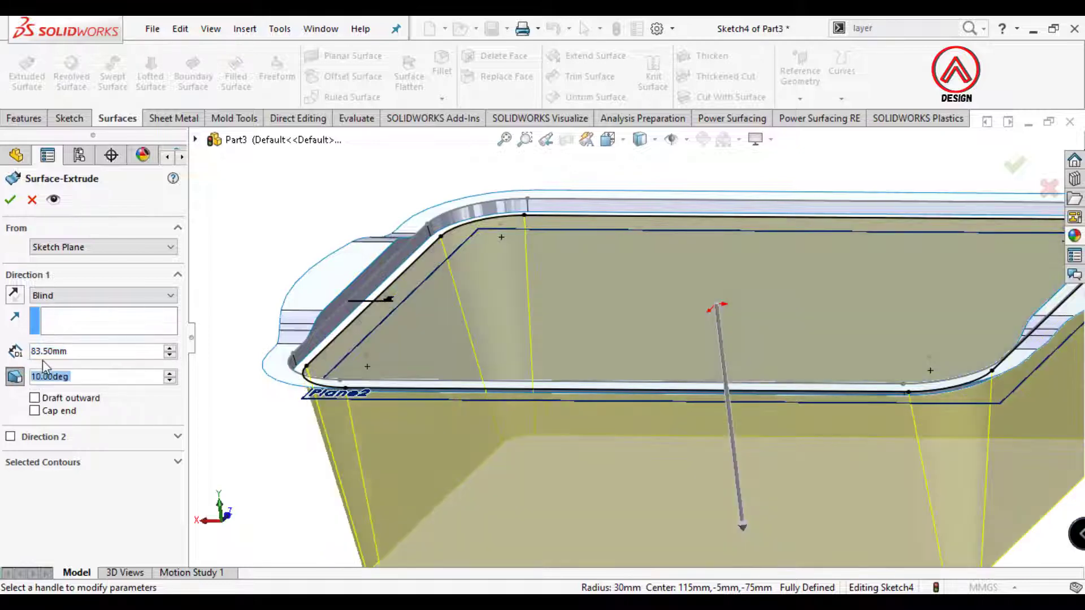
type("8")
key("Return")
Hide Sketch3 and Plane2
scroll(660, 392, "up", 3)
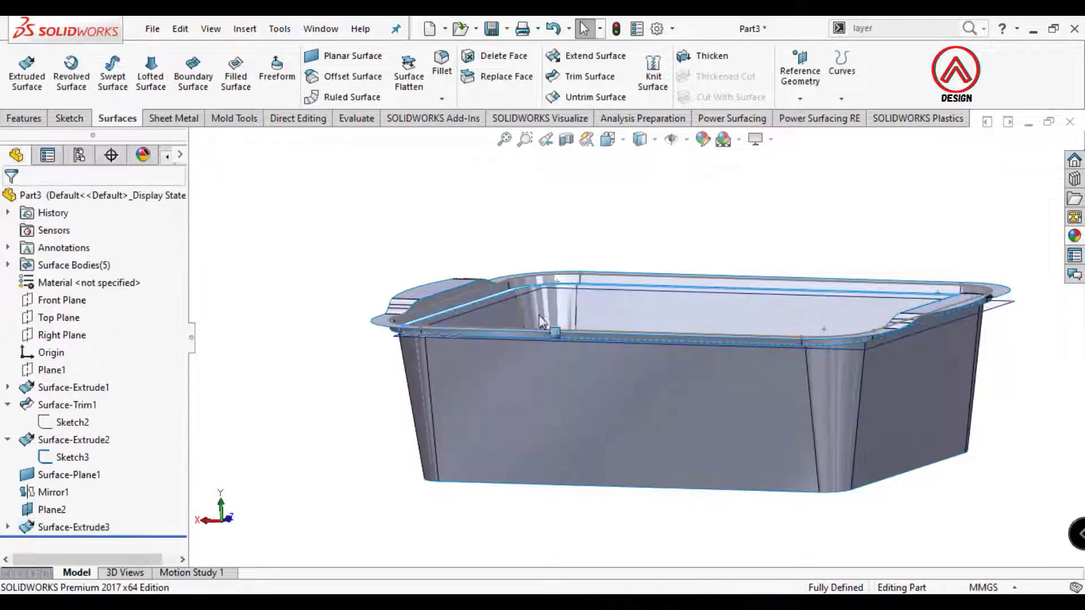
left_click(482, 295)
left_click(552, 244)
mouse_move(457, 222)
middle_mouse_down()
mouse_move(436, 276)
mouse_move(461, 297)
middle_mouse_up()
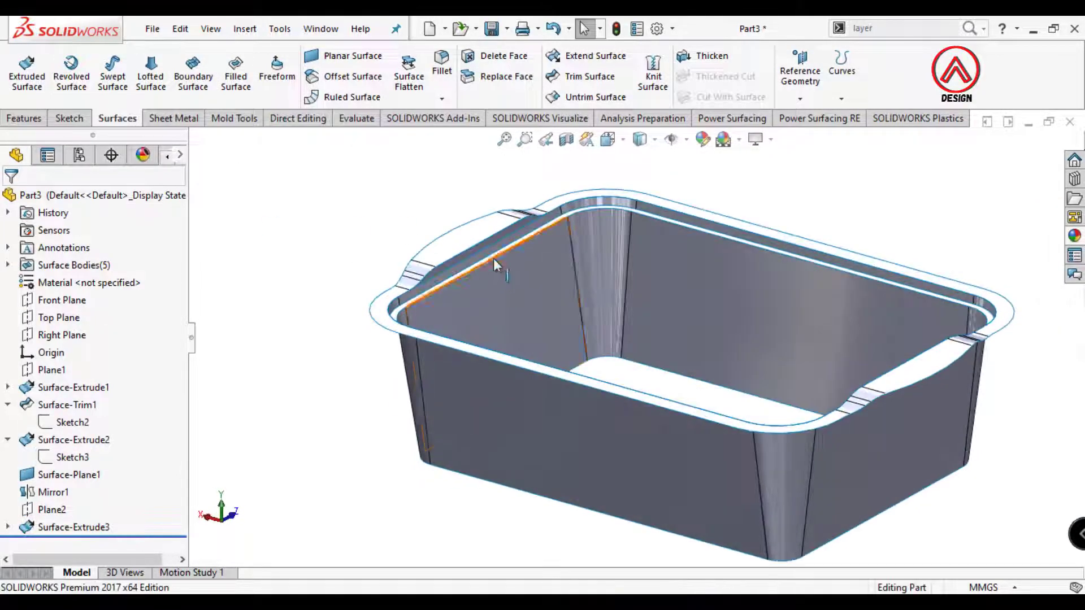
Create a planar surface closing the ring gap between the short drafted wall's lower edges and the deep wall's upper edges
scroll(496, 265, "down", 4)
left_click(338, 57)
mouse_move(565, 294)
middle_mouse_down()
mouse_move(630, 359)
mouse_move(577, 301)
middle_mouse_up()
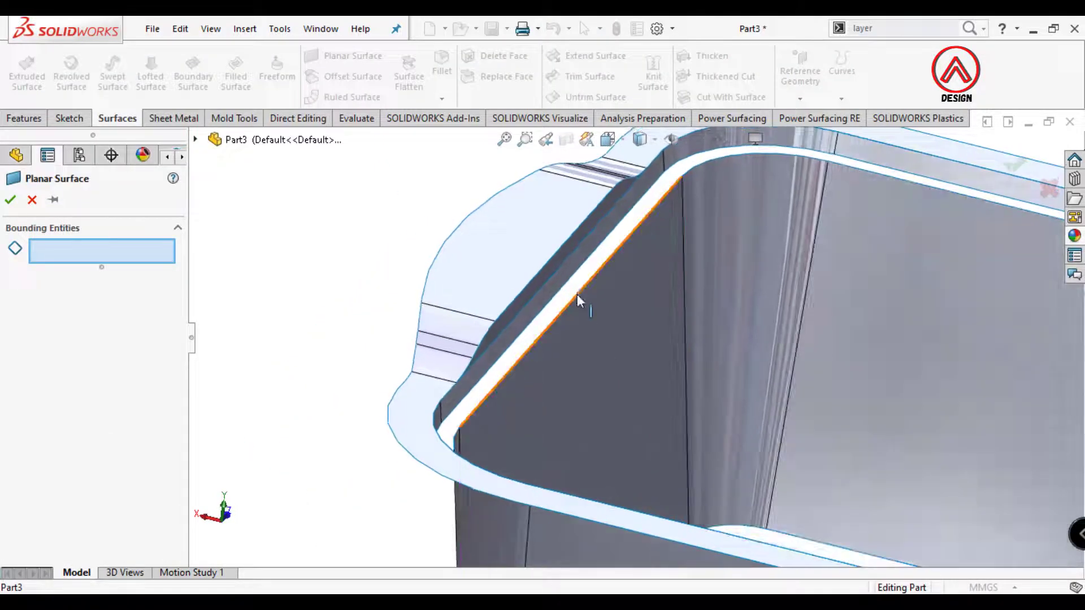
left_click(578, 300)
left_click(699, 171)
scroll(699, 172, "up", 2)
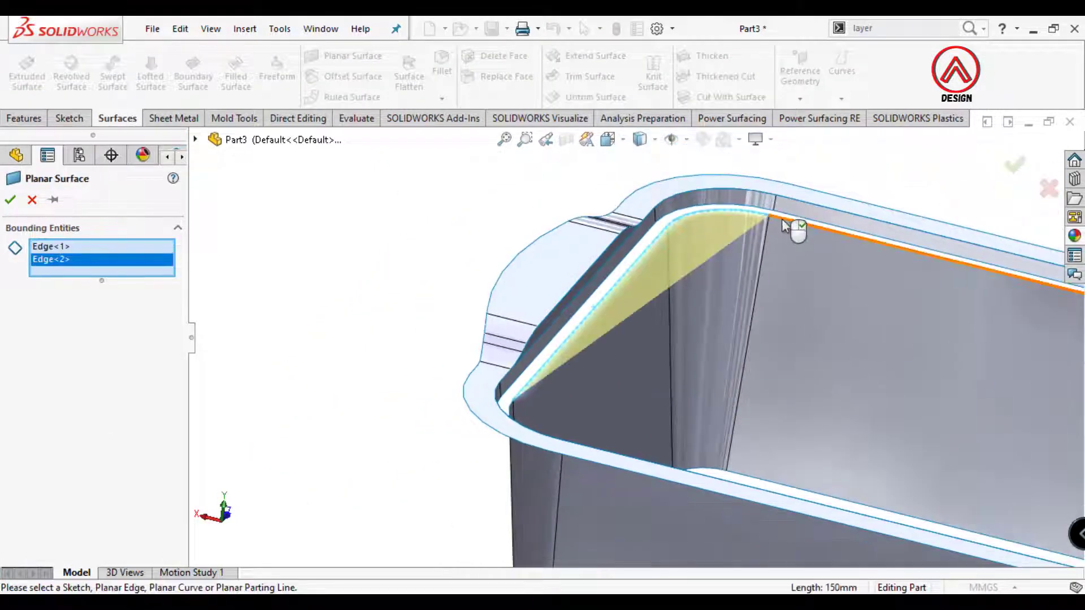
left_click(793, 222)
scroll(806, 299, "up", 4)
middle_click_drag(806, 299, 477, 356)
scroll(478, 358, "down", 4)
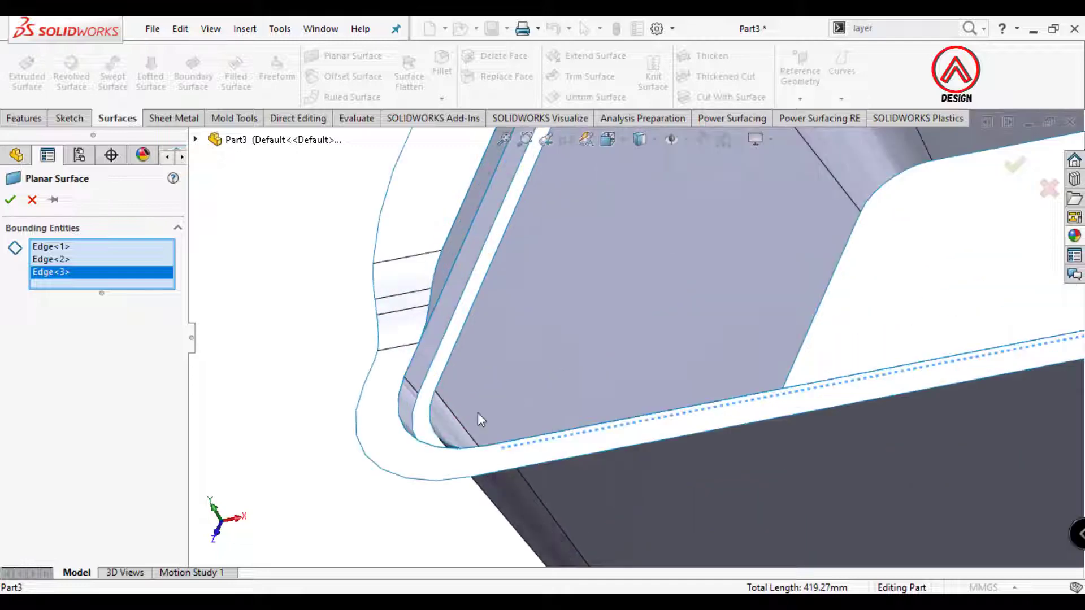
middle_click_drag(480, 419, 405, 505)
left_click(406, 504)
left_click(425, 405)
scroll(622, 385, "up", 4)
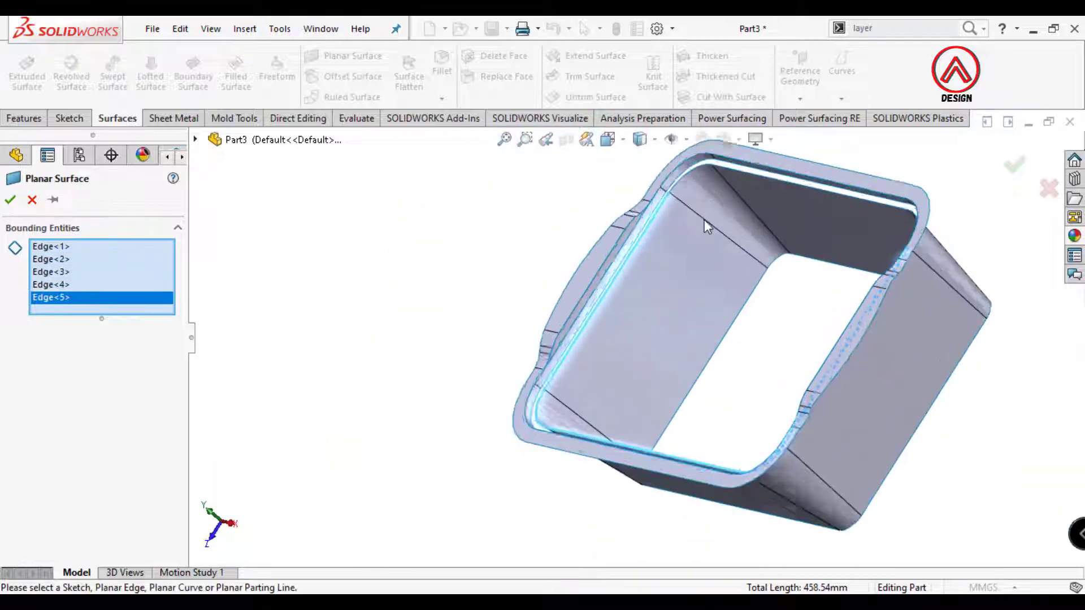
scroll(676, 154, "down", 4)
left_click(676, 155)
left_click(748, 164)
scroll(774, 299, "up", 4)
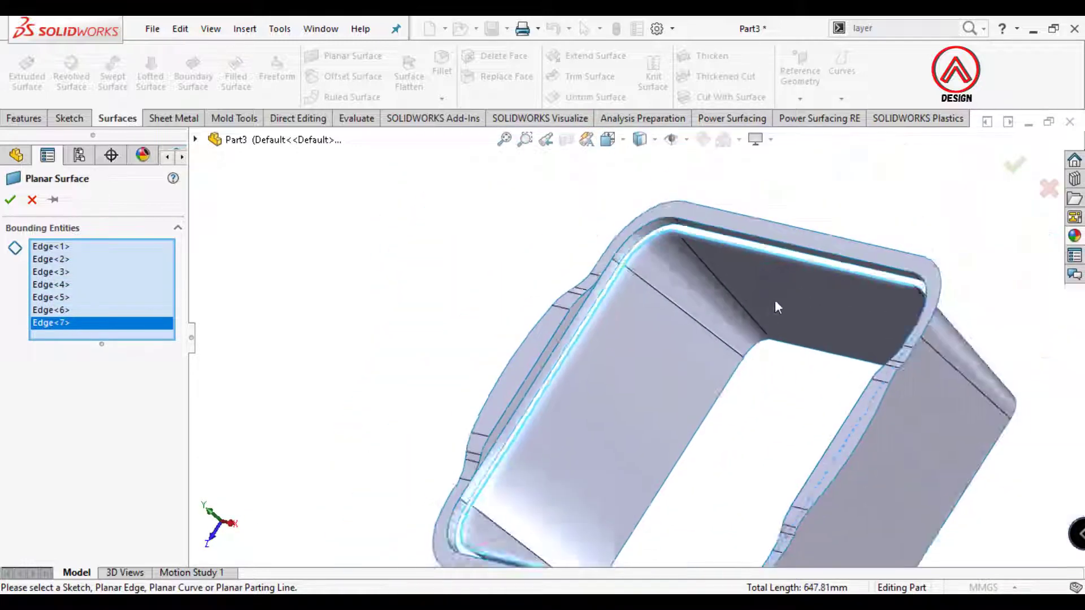
middle_click_drag(774, 299, 914, 327)
scroll(915, 331, "down", 5)
left_click(811, 320)
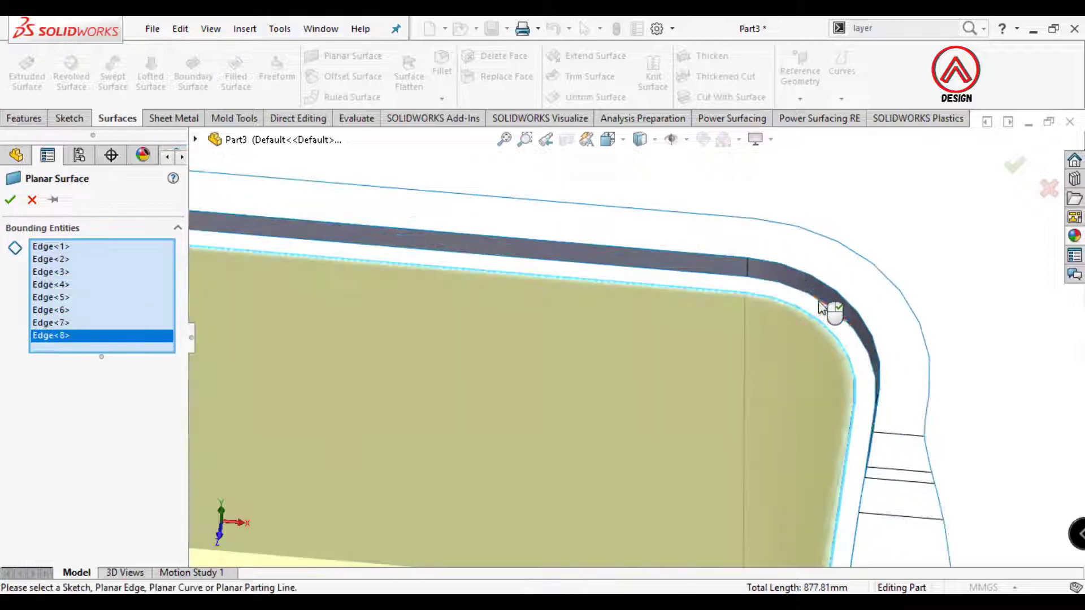
left_click(732, 279)
left_click(733, 284)
scroll(738, 298, "up", 4)
middle_click_drag(739, 298, 295, 334)
scroll(573, 291, "down", 4)
left_click(616, 270)
left_click(593, 271)
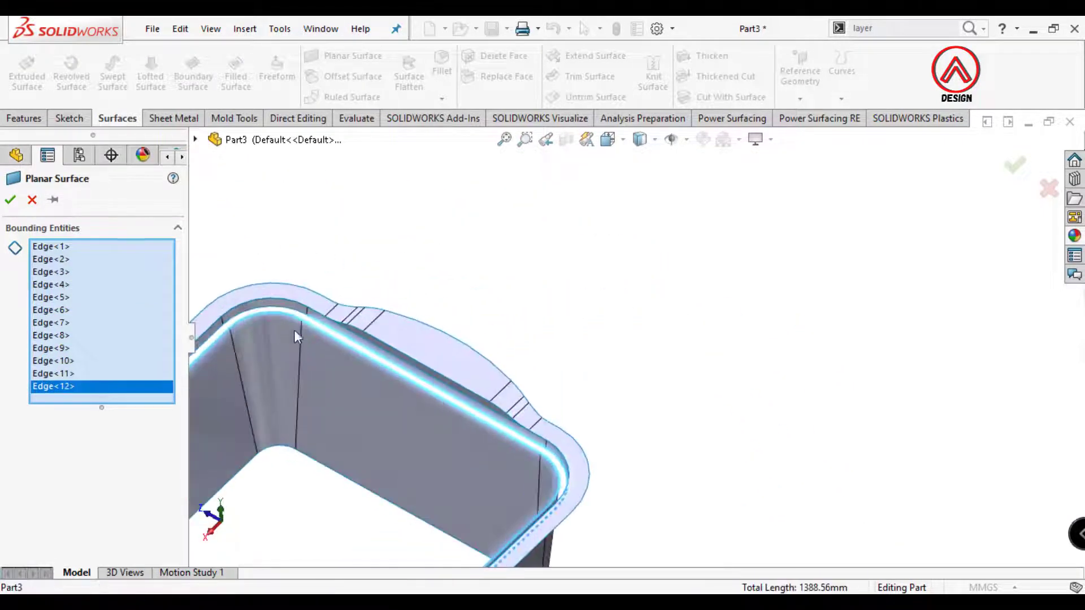
left_click(223, 347)
left_click(215, 342)
scroll(460, 400, "up", 4)
middle_click_drag(459, 400, 600, 347)
scroll(498, 339, "down", 6)
left_click(529, 342)
left_click(439, 388)
scroll(492, 417, "up", 3)
scroll(600, 348, "down", 4)
left_click(10, 200)
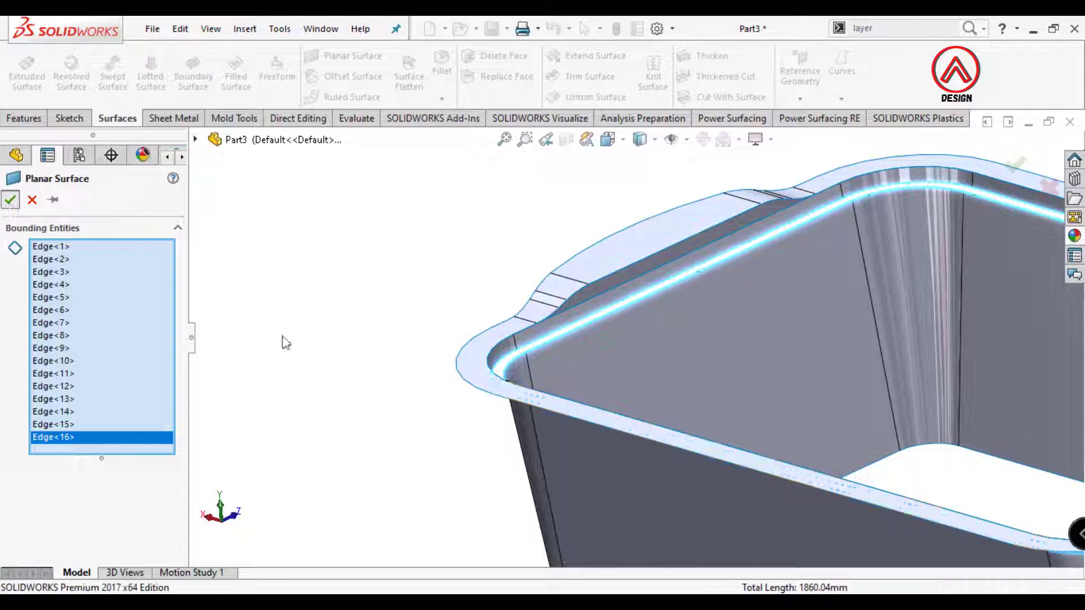
Create a planar surface from the eight lower edges of the deep wall to close the container's bottom
scroll(769, 357, "up", 5)
middle_click_drag(768, 357, 787, 369)
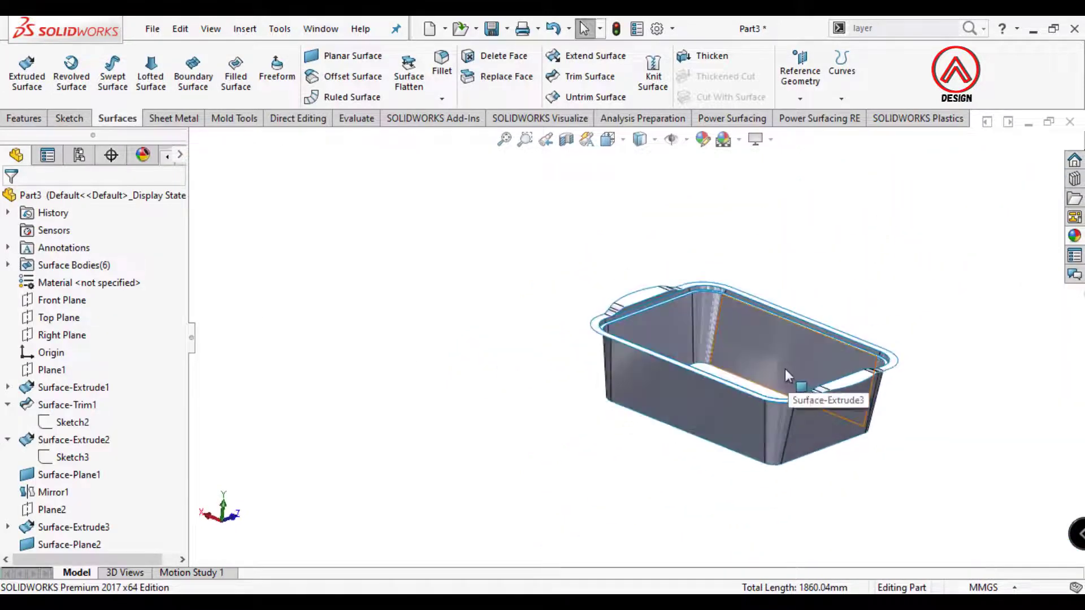
scroll(785, 368, "up", 3)
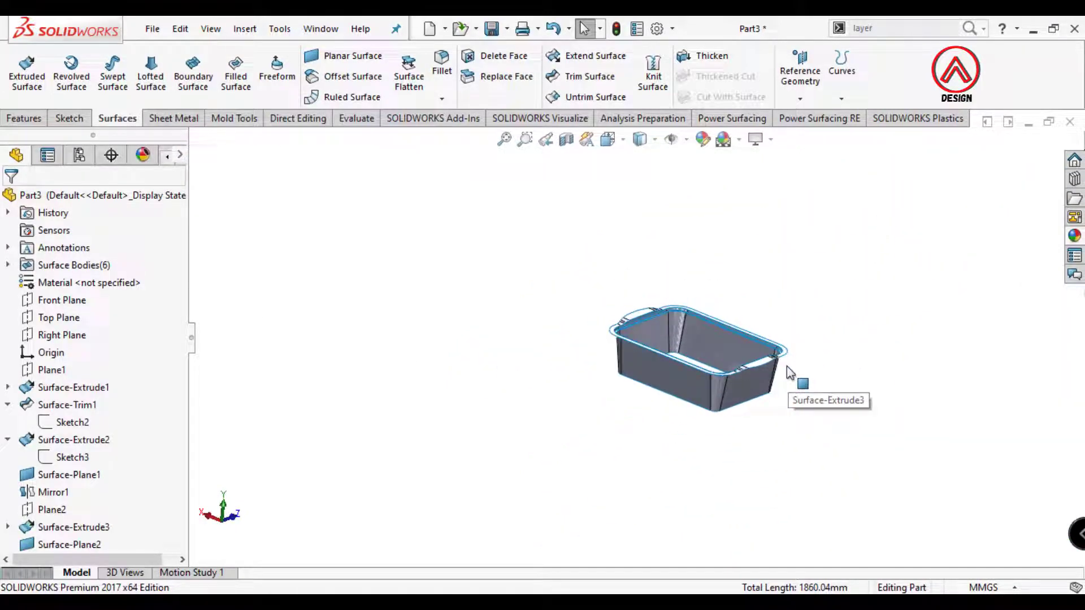
scroll(685, 323, "down", 4)
left_click(345, 55)
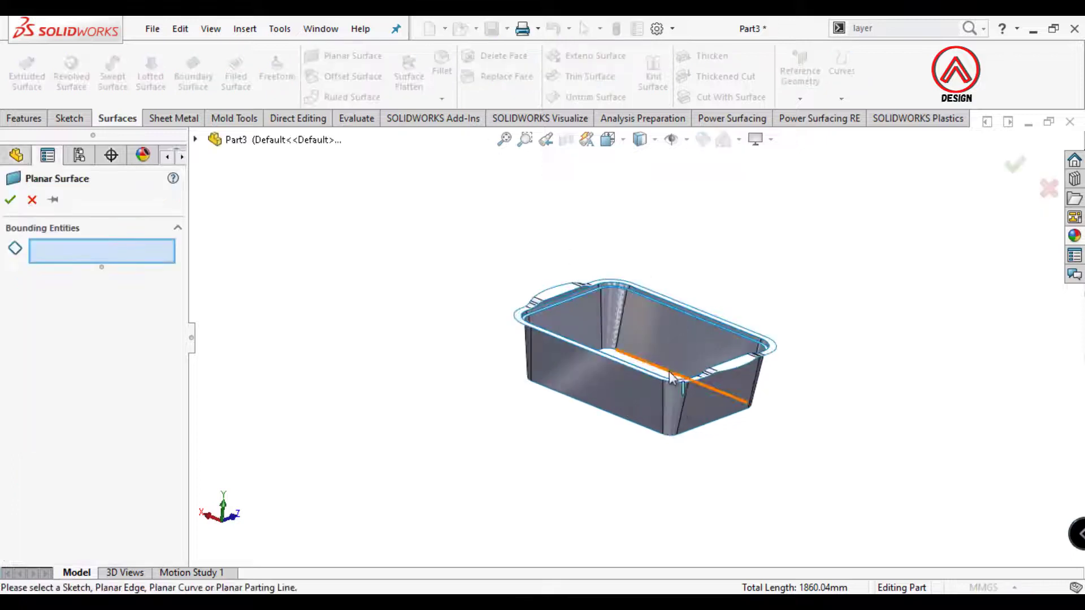
left_click(670, 377)
middle_click_drag(685, 379, 533, 328)
scroll(647, 316, "down", 3)
left_click(627, 303)
left_click(627, 305)
left_click(460, 392)
left_click(462, 425)
scroll(473, 339, "up", 3)
scroll(504, 332, "down", 4)
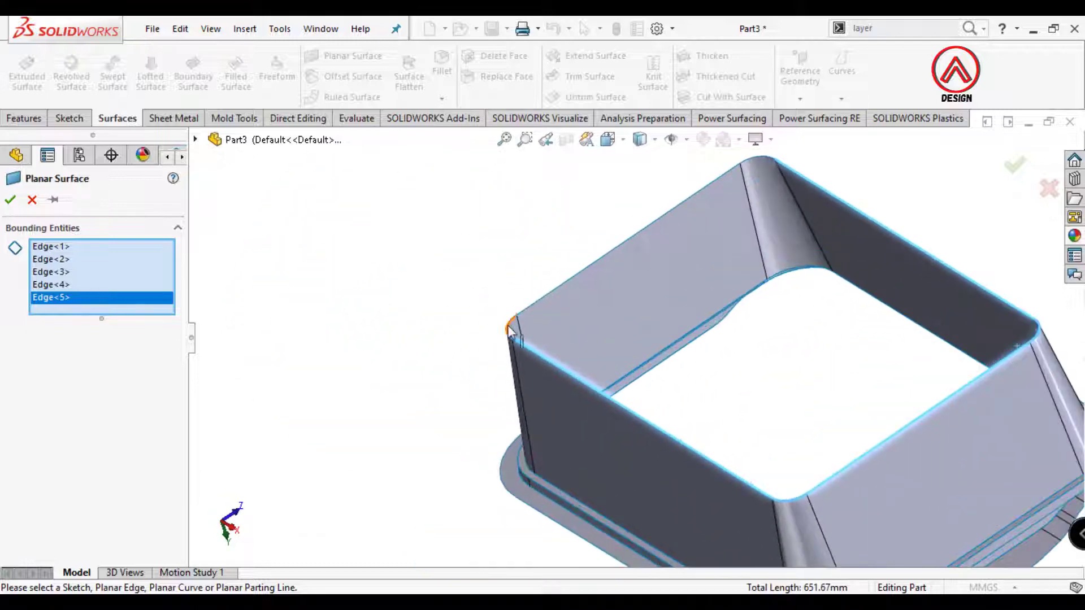
left_click(510, 331)
left_click(544, 310)
scroll(744, 240, "up", 3)
left_click(707, 235)
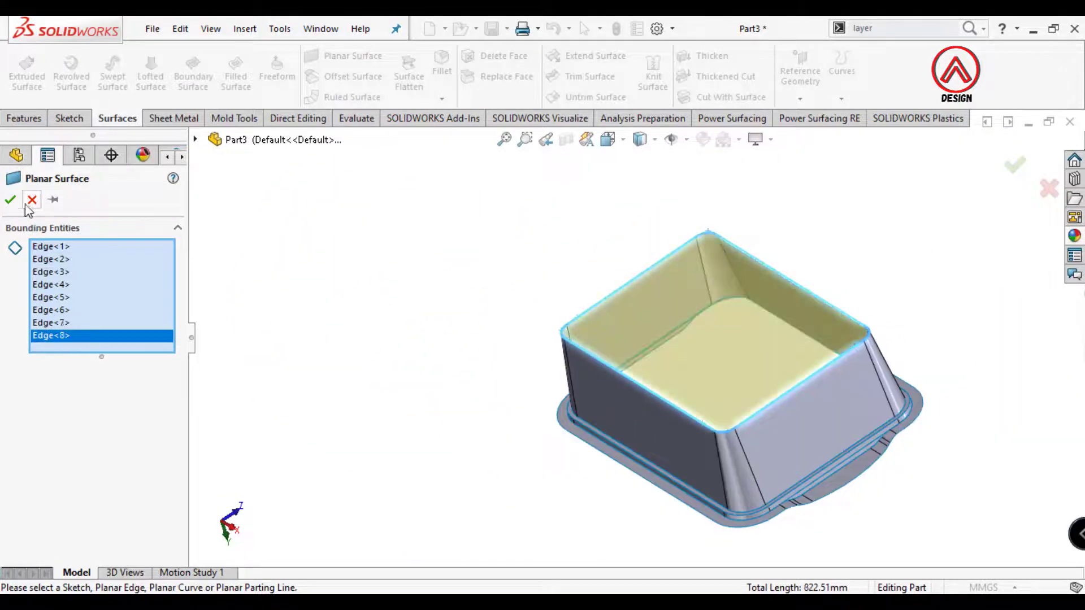
left_click(10, 200)
Knit the bottom, deep wall, ring, short wall, rim and both handle gap surfaces into one surface body
scroll(613, 319, "up", 4)
middle_click_drag(610, 317, 608, 350)
scroll(634, 329, "down", 3)
left_click(653, 80)
scroll(649, 400, "down", 3)
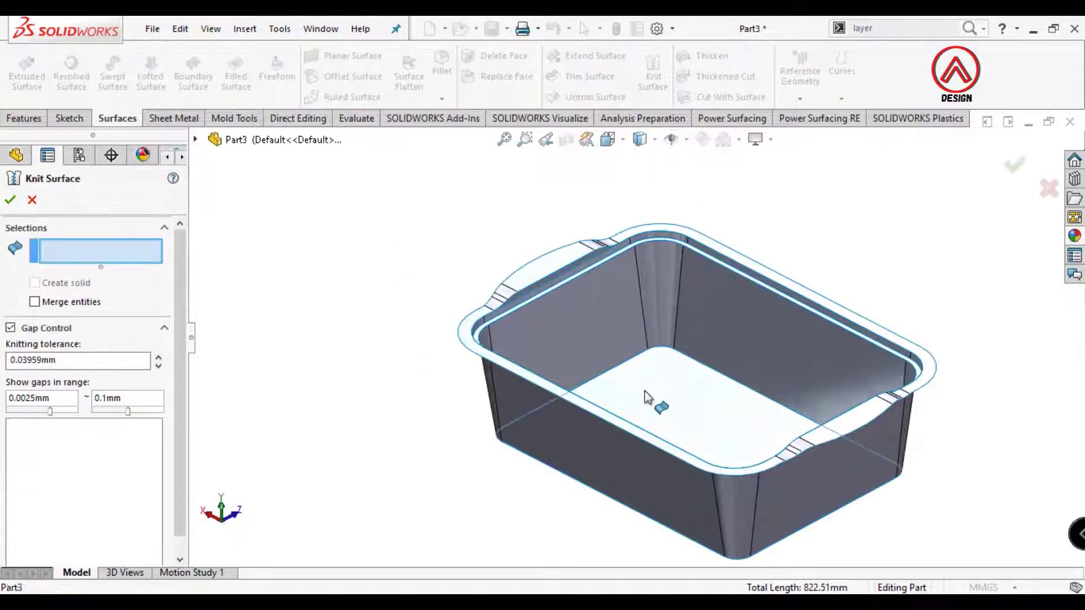
left_click(563, 429)
left_click(521, 294)
left_click(518, 288)
scroll(521, 293, "down", 5)
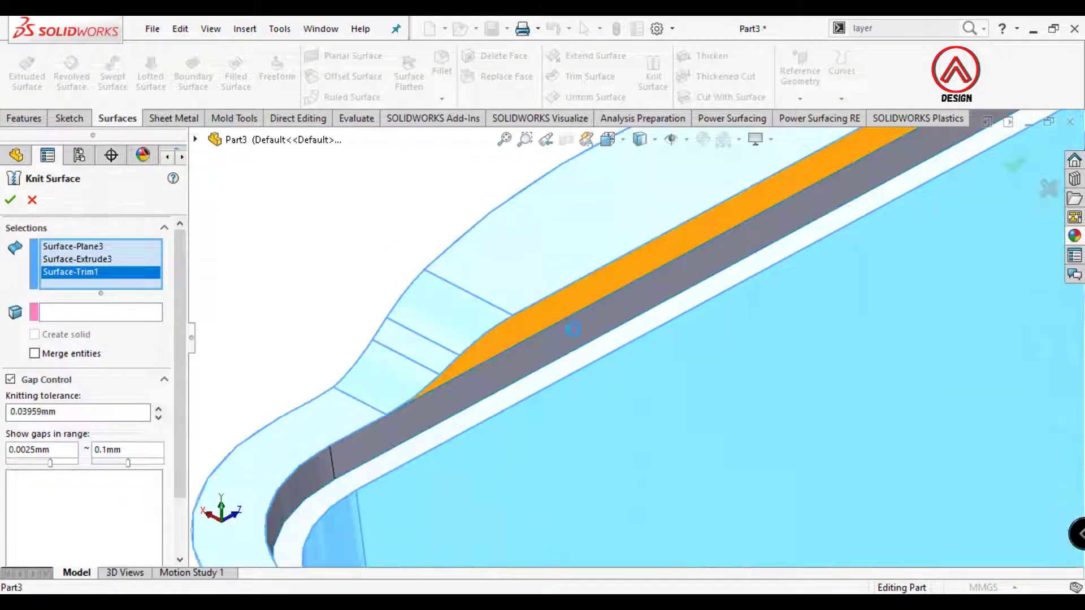
left_click(560, 303)
left_click(573, 333)
scroll(648, 367, "up", 7)
scroll(894, 434, "down", 5)
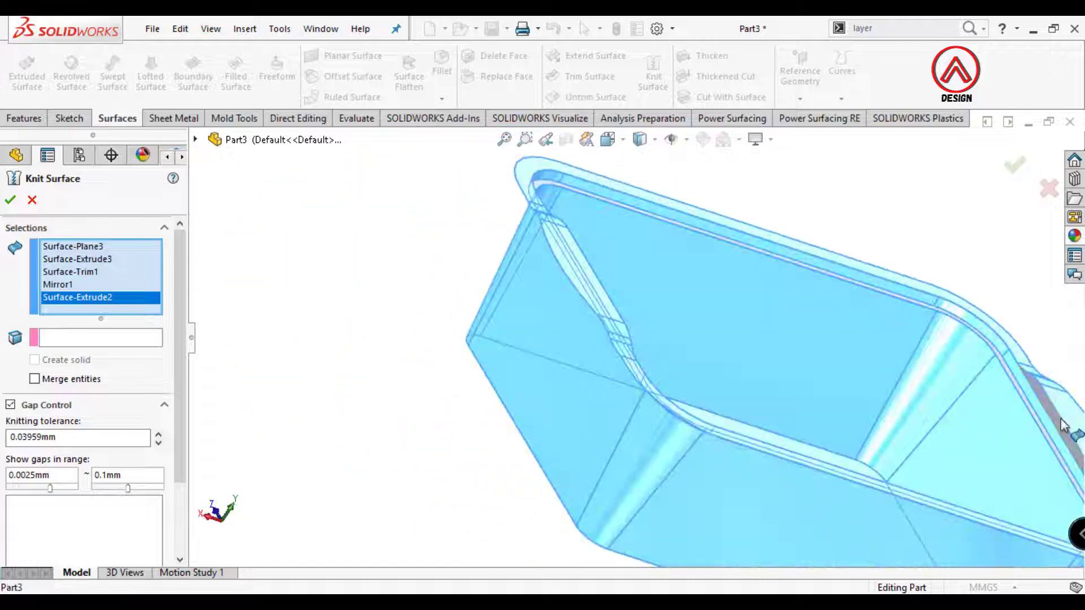
left_click(1017, 429)
middle_click_drag(1017, 429, 915, 390)
scroll(905, 322, "down", 3)
middle_click_drag(881, 320, 783, 97)
left_click(855, 381)
scroll(855, 382, "up", 6)
middle_click_drag(735, 429, 672, 467)
left_click(10, 200)
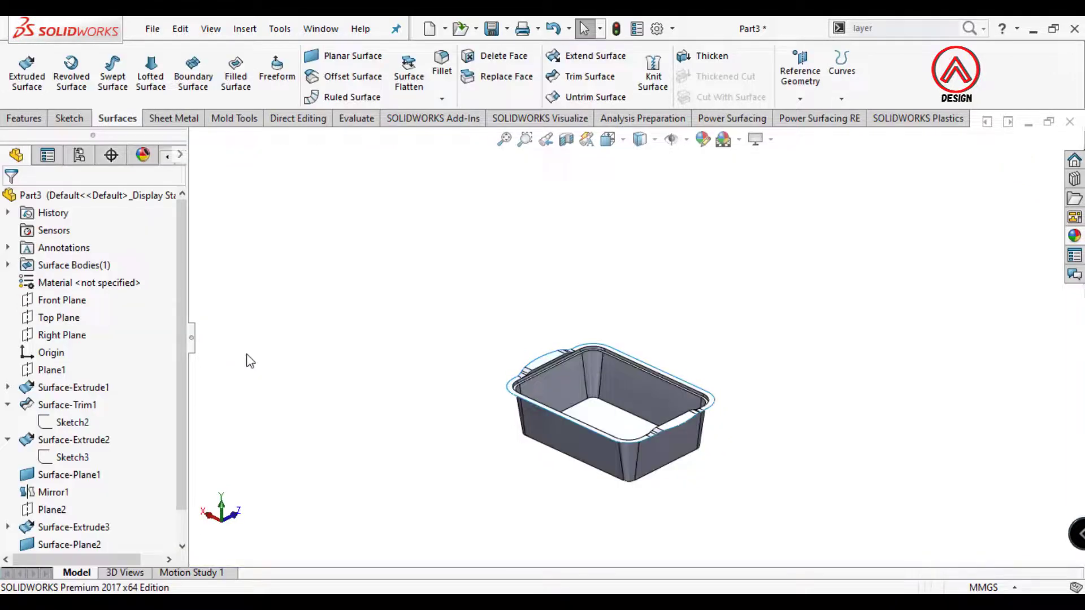
Set up a 10° neutral-plane draft with the flat rim face as neutral plane and one handle's raised inner wall as the face to draft
scroll(607, 391, "down", 6)
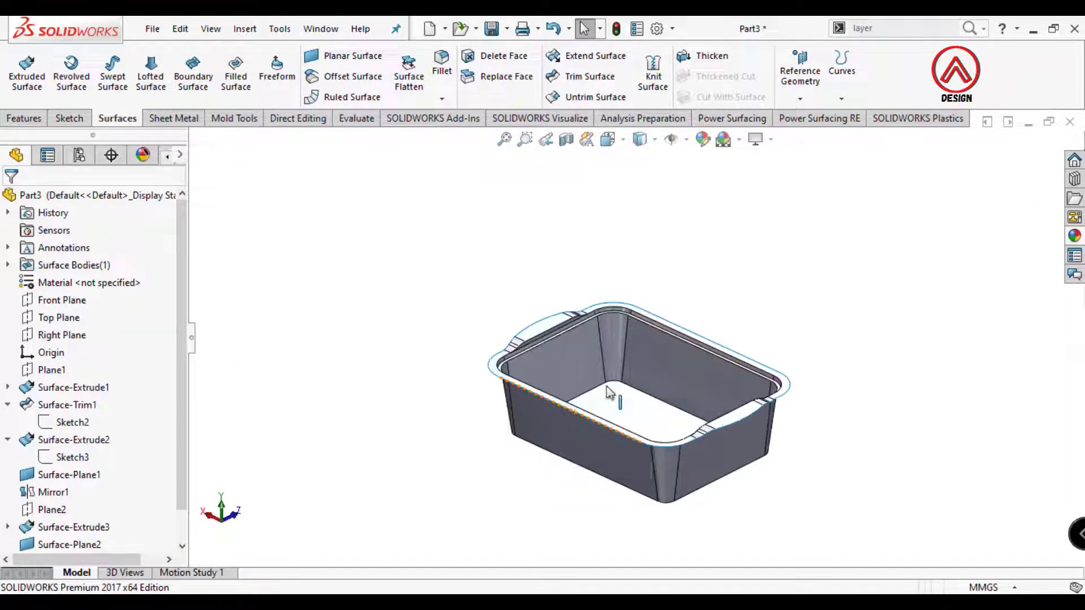
middle_click_drag(607, 384, 582, 367)
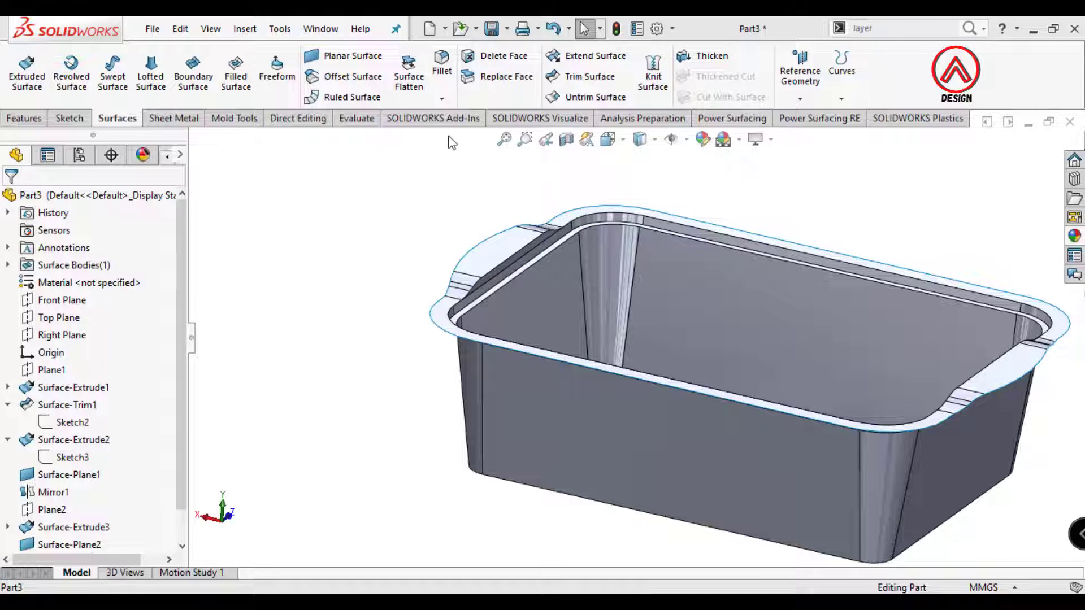
scroll(608, 297, "down", 3)
scroll(523, 170, "up", 1)
left_click(25, 118)
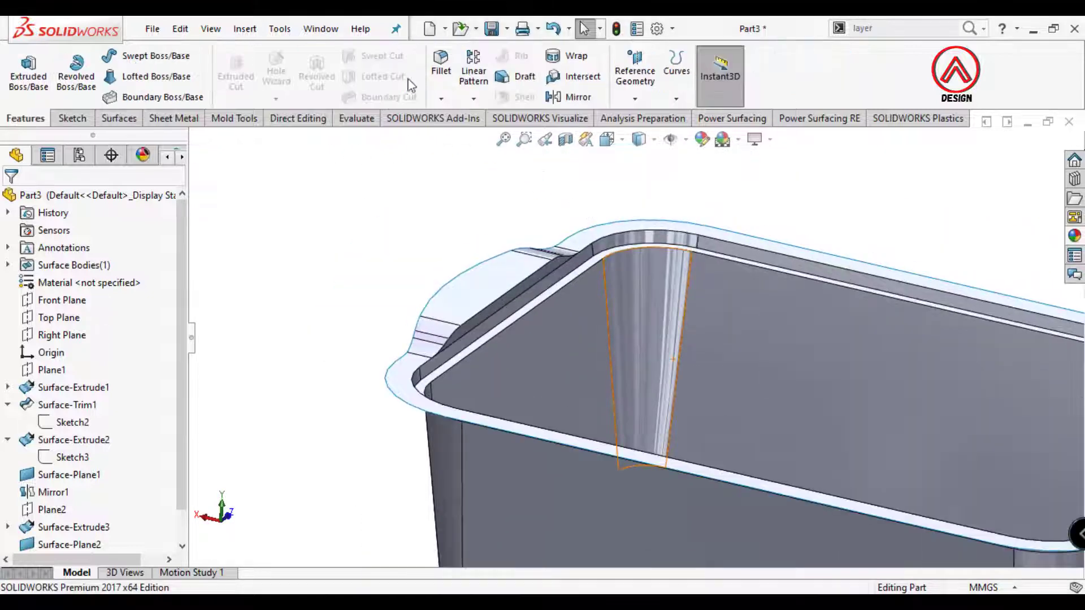
left_click(517, 76)
left_click(392, 379)
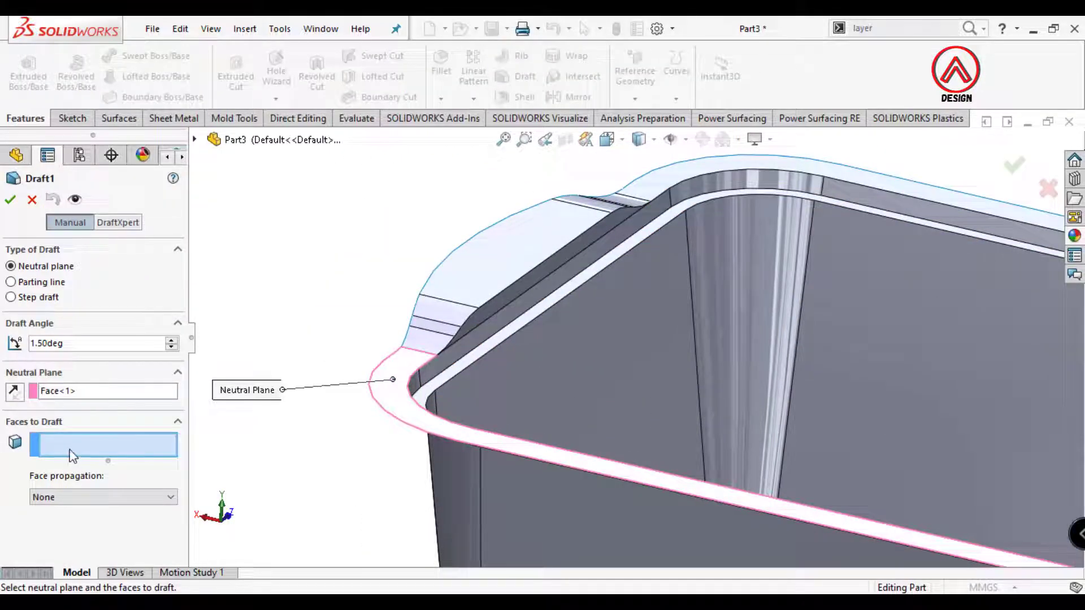
left_click(510, 296)
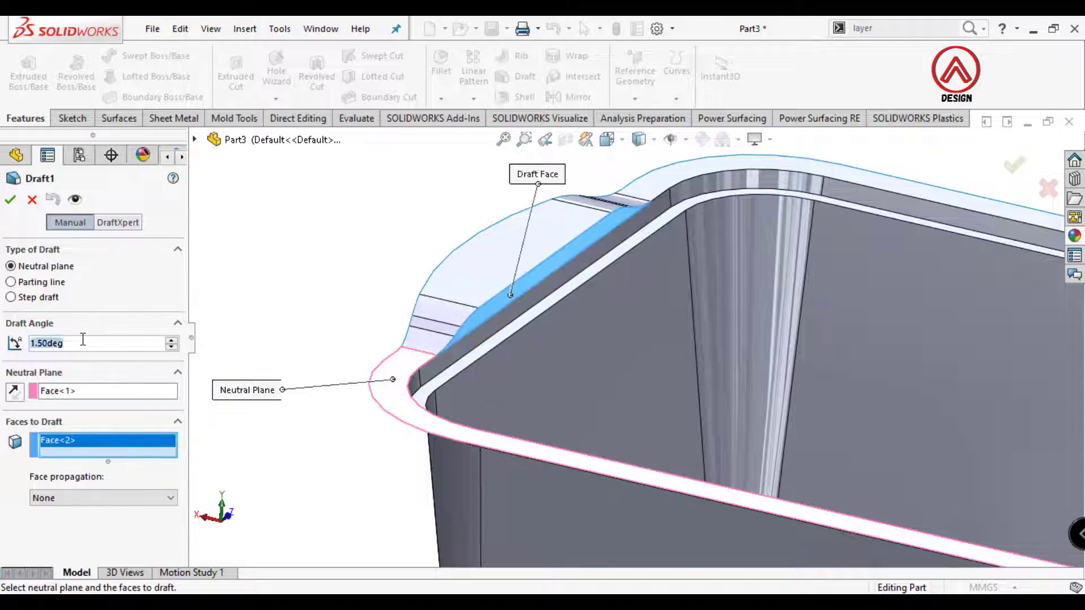
type("10")
key("Return")
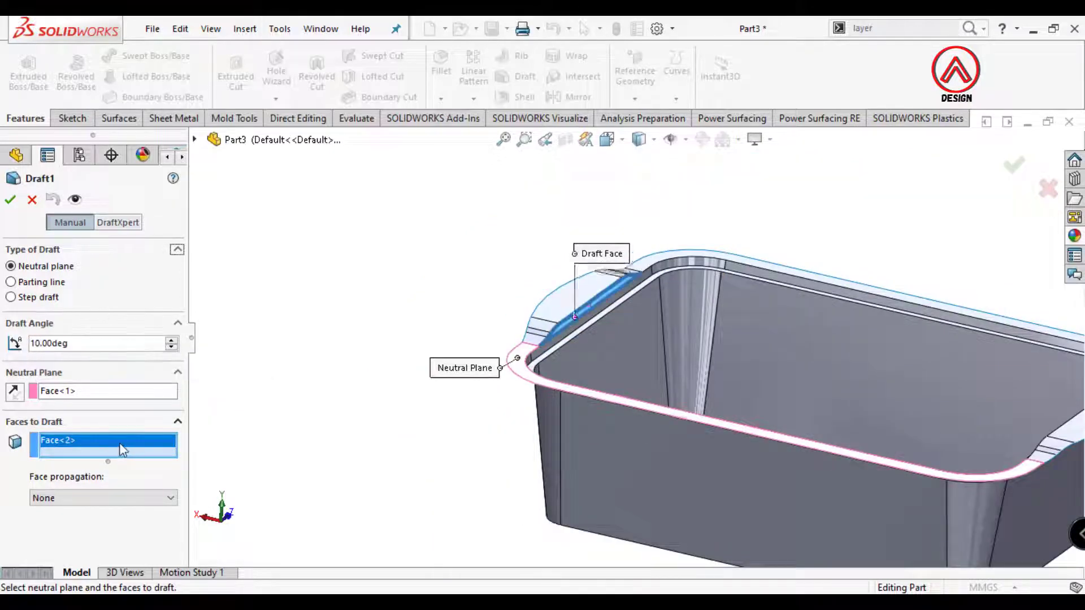
Add the opposite handle's raised inner wall to the faces to draft and apply the draft
middle_click_drag(811, 416, 904, 390)
scroll(870, 339, "down", 4)
left_click(823, 341)
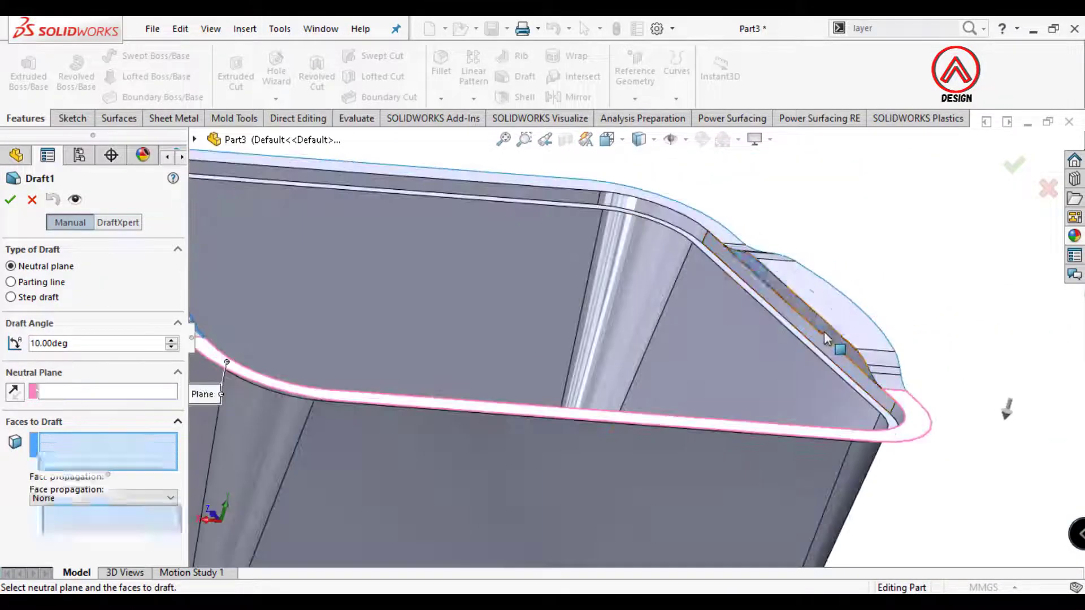
scroll(823, 342, "up", 4)
middle_click_drag(823, 342, 300, 342)
scroll(296, 339, "down", 4)
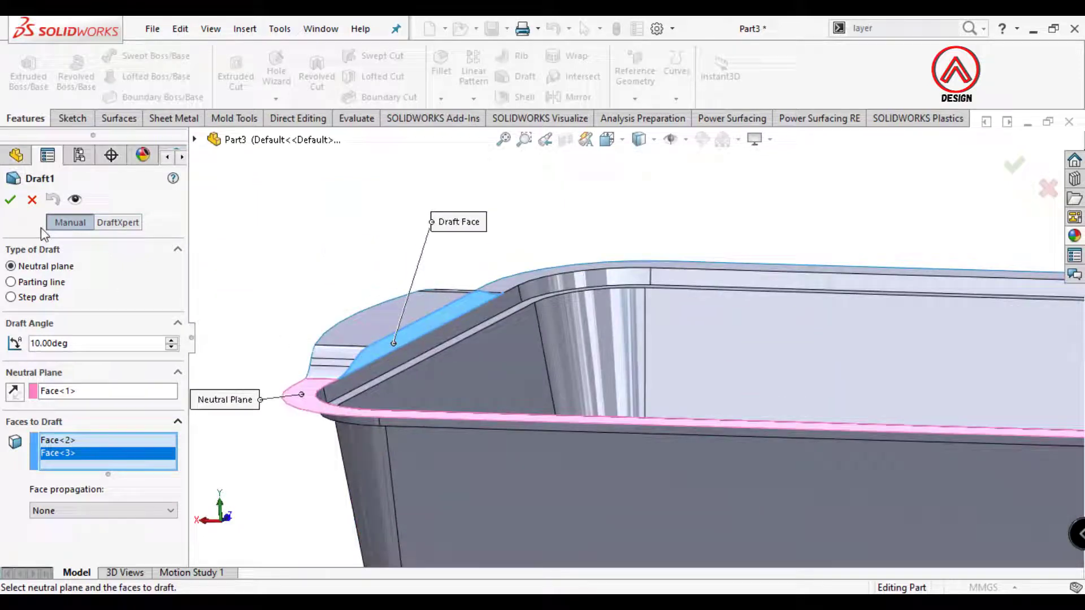
left_click(12, 205)
Examine the handle wall's slope against the stepped rim wall from the front view and from other angles
middle_click_drag(391, 334, 411, 287)
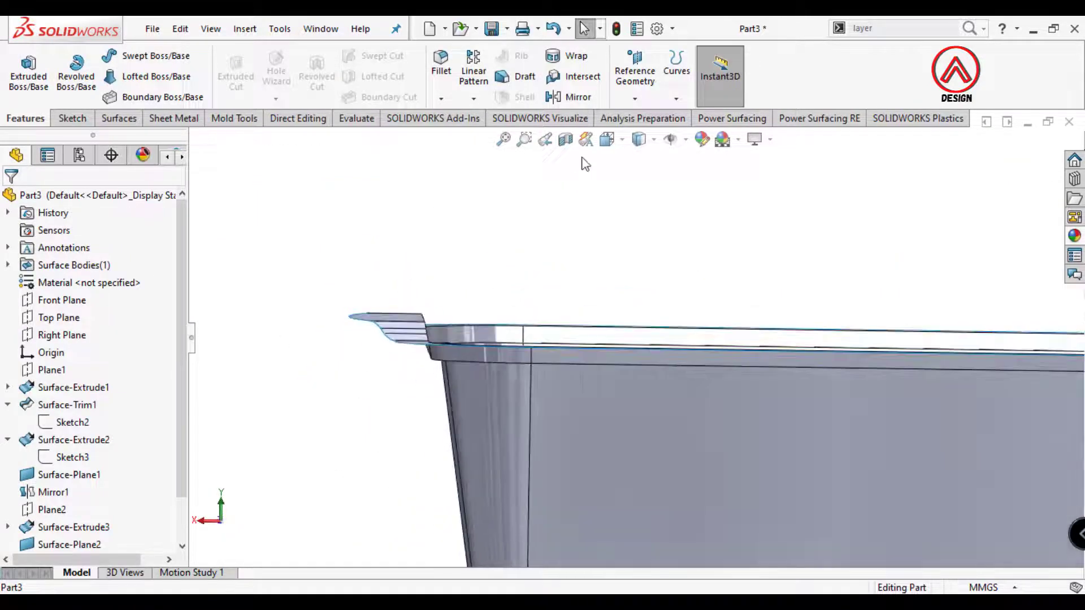
left_click(607, 139)
left_click(630, 217)
scroll(517, 282, "down", 5)
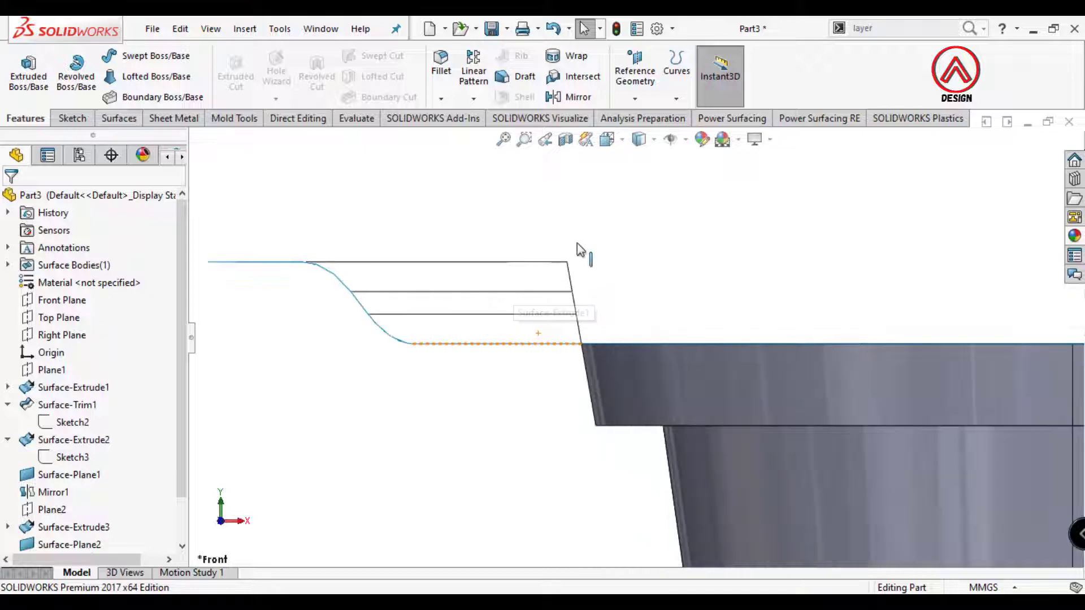
scroll(695, 288, "up", 5)
middle_click_drag(722, 332, 684, 392)
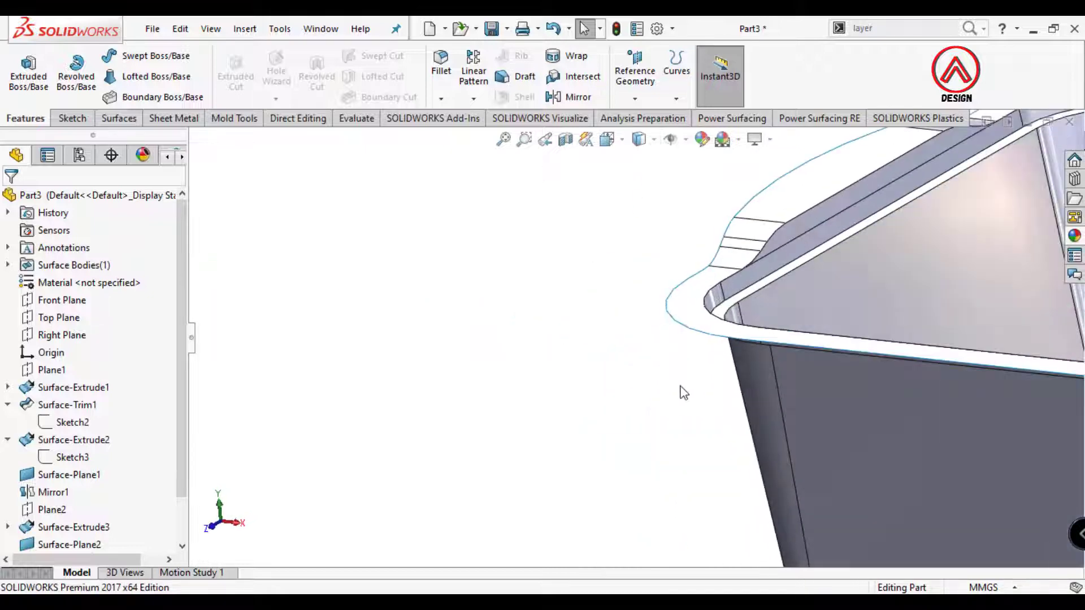
scroll(734, 373, "up", 5)
middle_click_drag(760, 360, 663, 317)
scroll(664, 318, "down", 1)
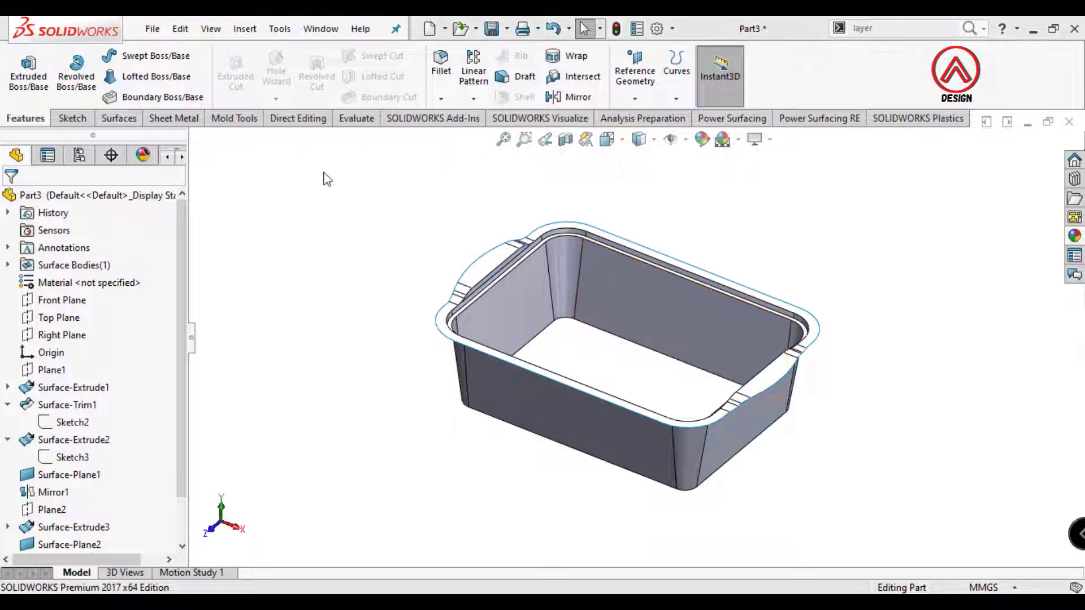
Set up a 1.5 mm constant-radius fillet on the step ring's inner edge, where it meets the deep wall
scroll(780, 359, "down", 2)
middle_click_drag(780, 360, 723, 265)
scroll(700, 393, "down", 1)
middle_click_drag(655, 392, 619, 384)
left_click(441, 68)
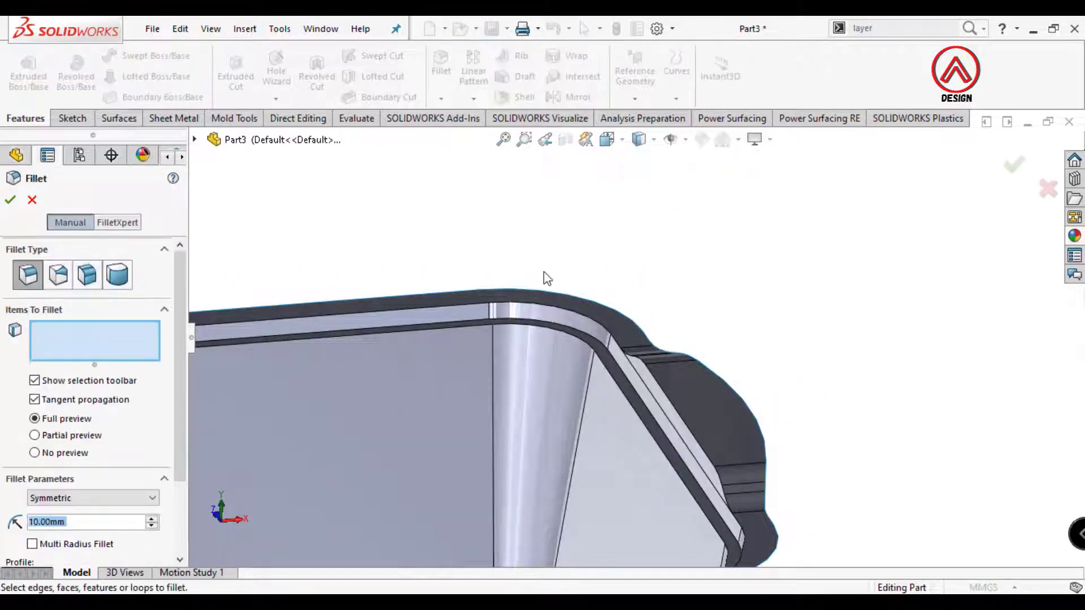
scroll(598, 361, "up", 3)
scroll(618, 416, "down", 3)
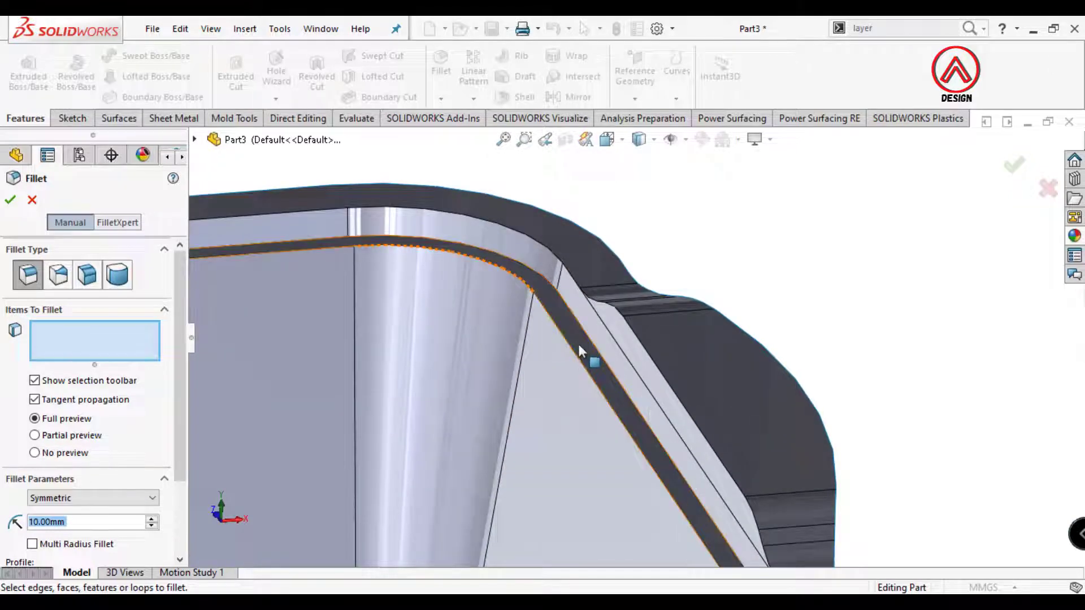
left_click(562, 348)
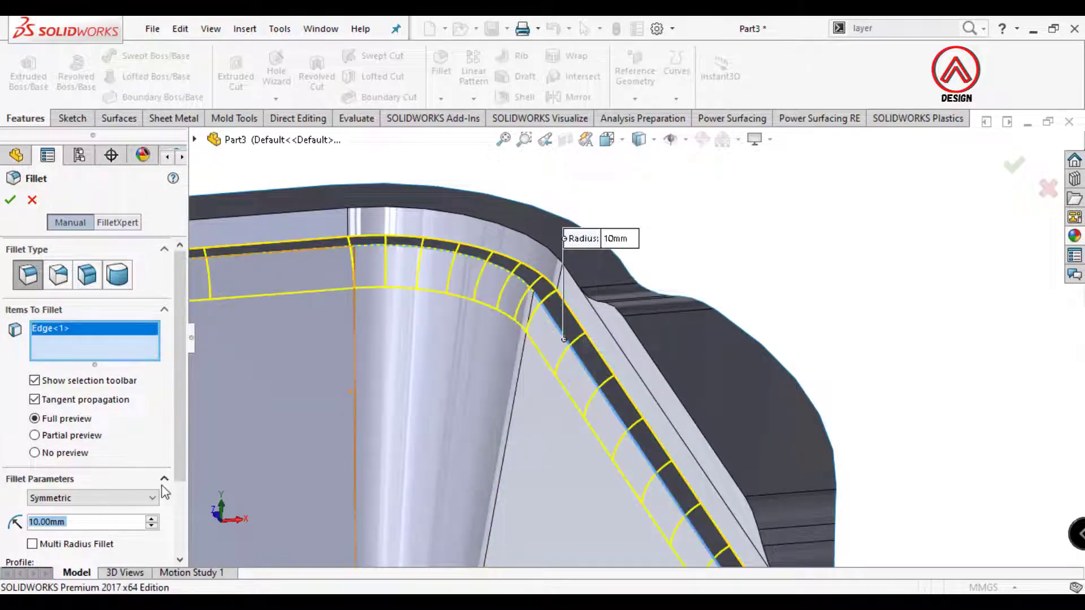
type("1.5")
key("Return")
Add the step ring's outer edge, where it meets the short wall, to the fillet and apply it
left_click(616, 384)
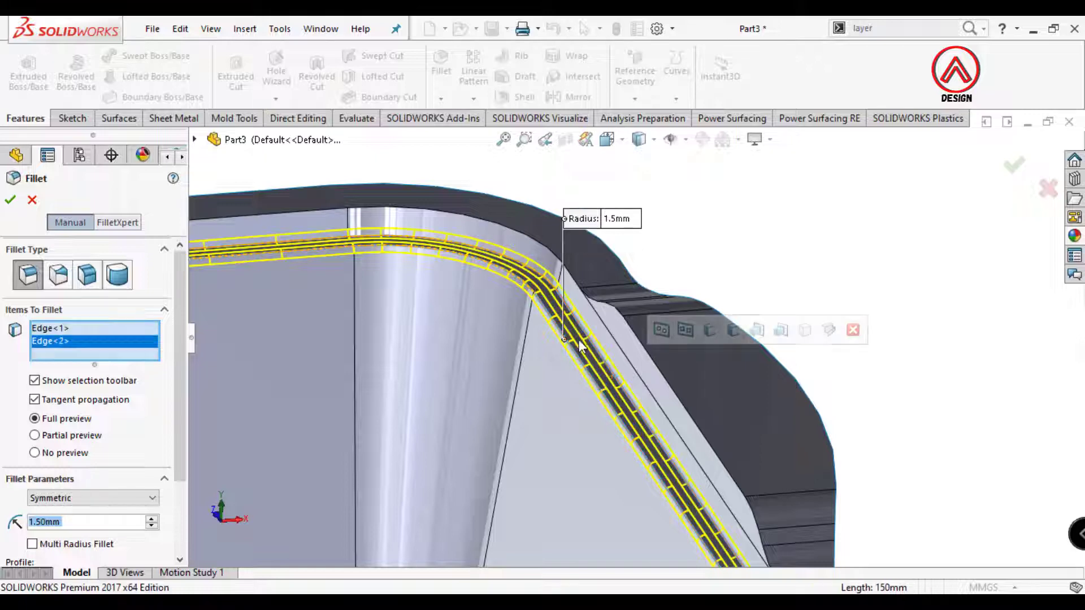
middle_click_drag(616, 384, 602, 392)
scroll(606, 362, "up", 5)
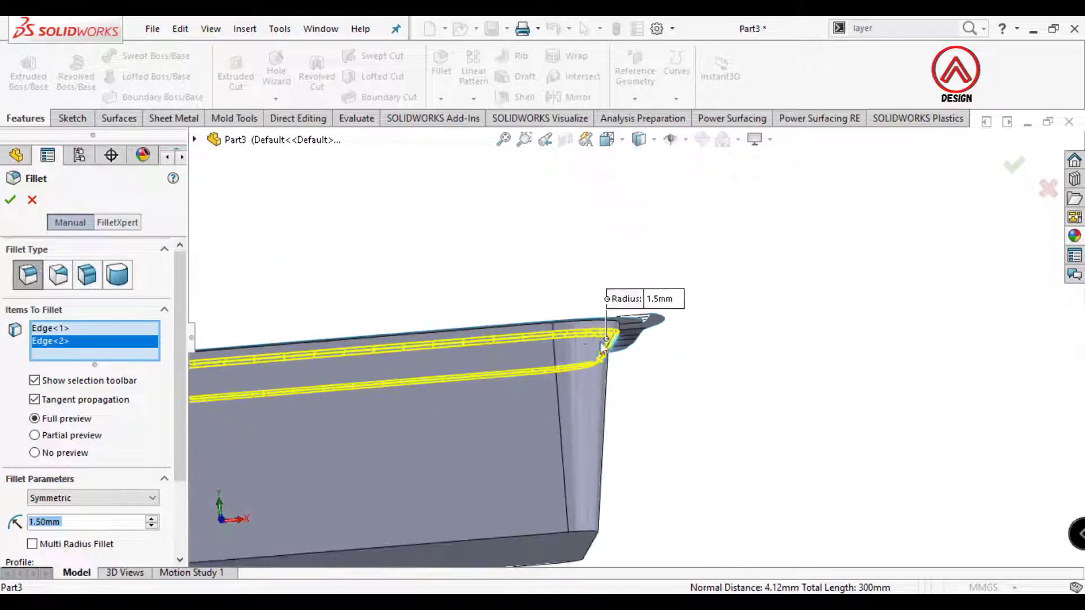
middle_click_drag(603, 345, 571, 412)
left_click(10, 200)
scroll(644, 342, "up", 4)
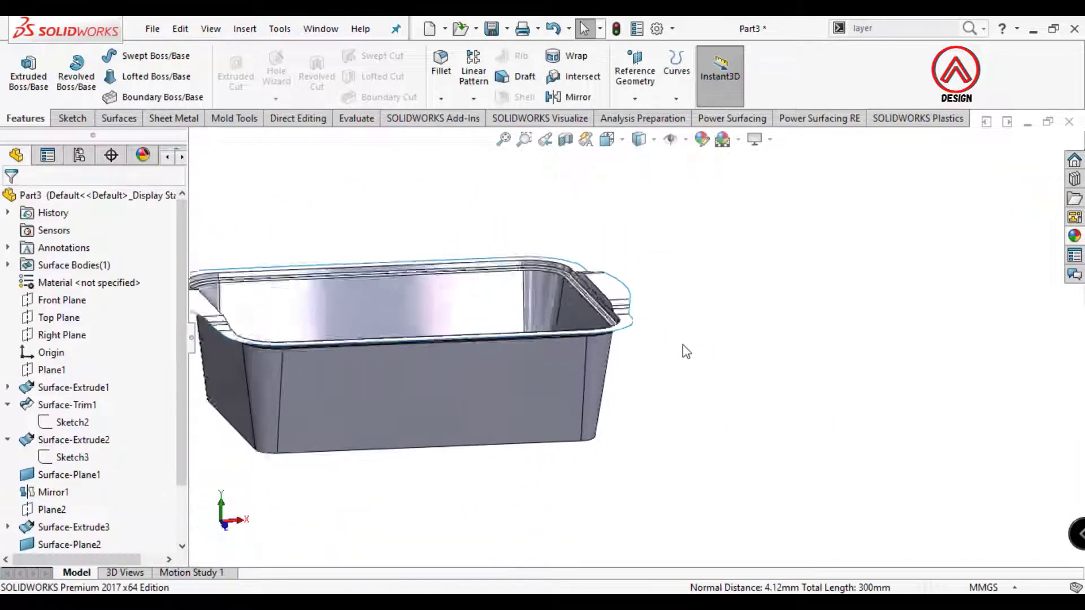
Set up a thickening of the filleted surface body with a thickness of 1.5 mm
middle_click_drag(681, 343, 513, 385)
scroll(432, 347, "down", 2)
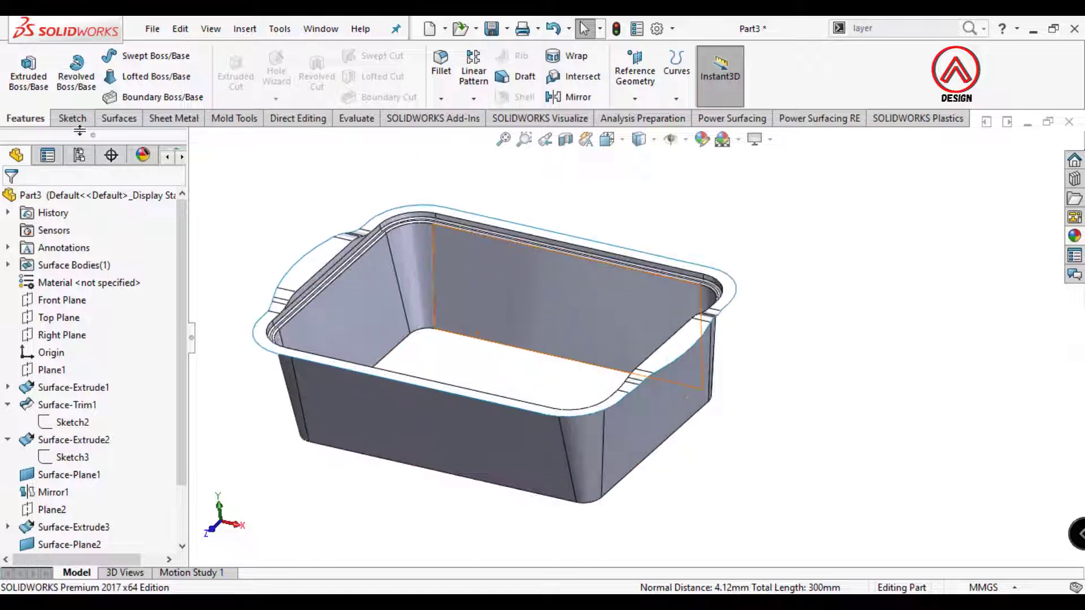
scroll(393, 137, "up", 2)
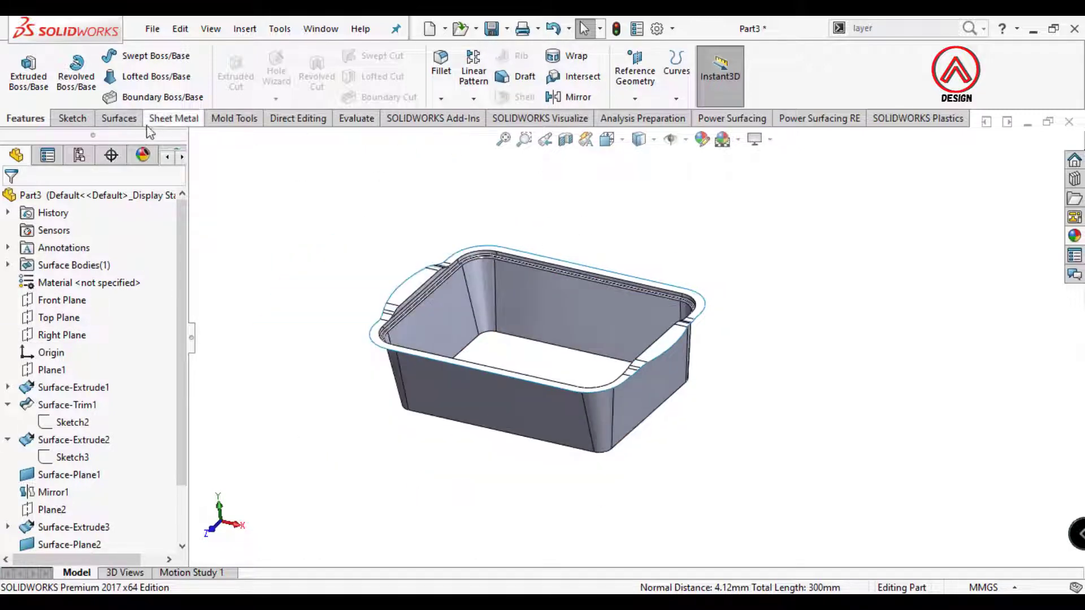
left_click(125, 121)
left_click(703, 55)
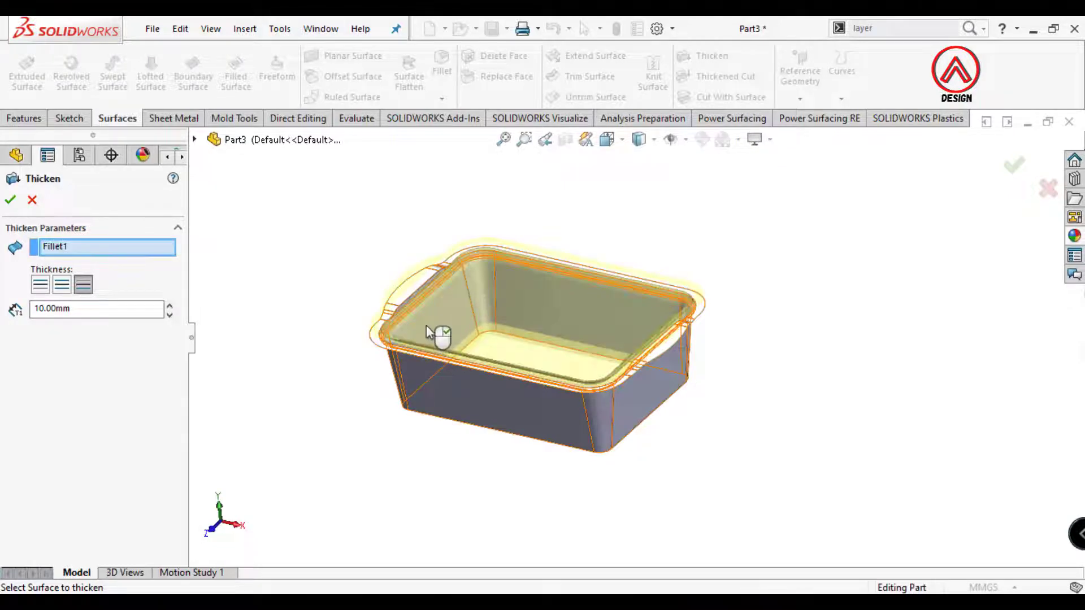
type("1.5")
key("Return")
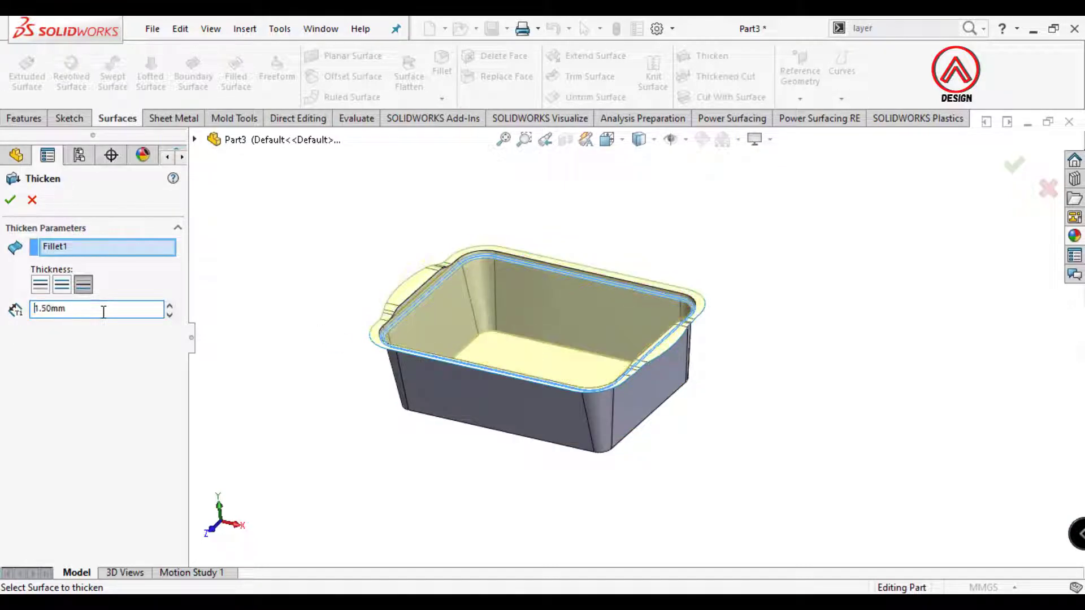
Switch the thickening to the opposite side of the surface and apply it to turn the container into a solid
middle_click_drag(373, 309, 475, 341)
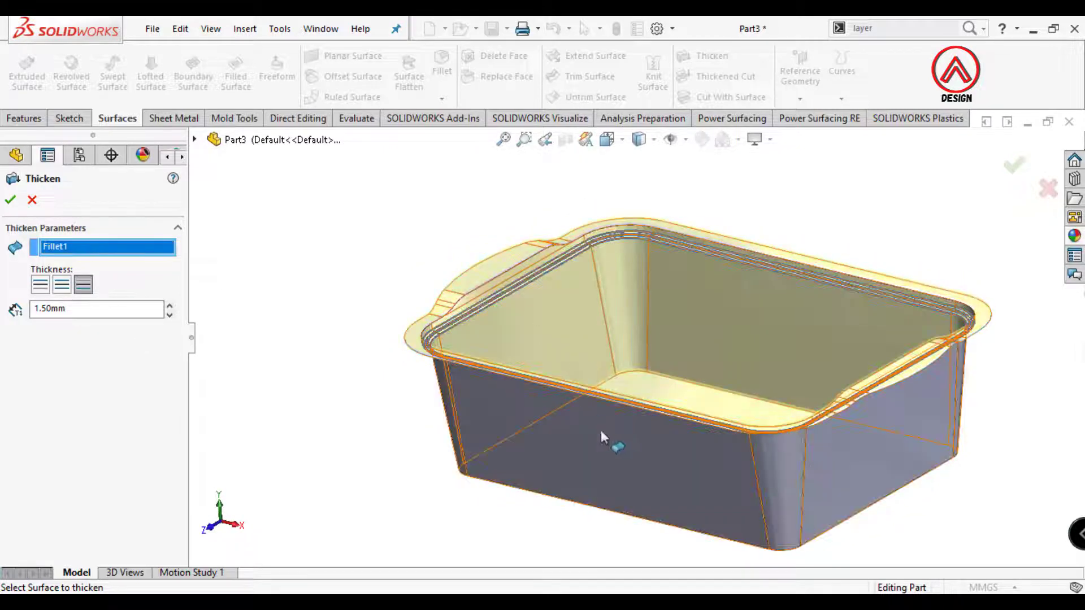
middle_click_drag(517, 398, 571, 334)
scroll(431, 338, "down", 5)
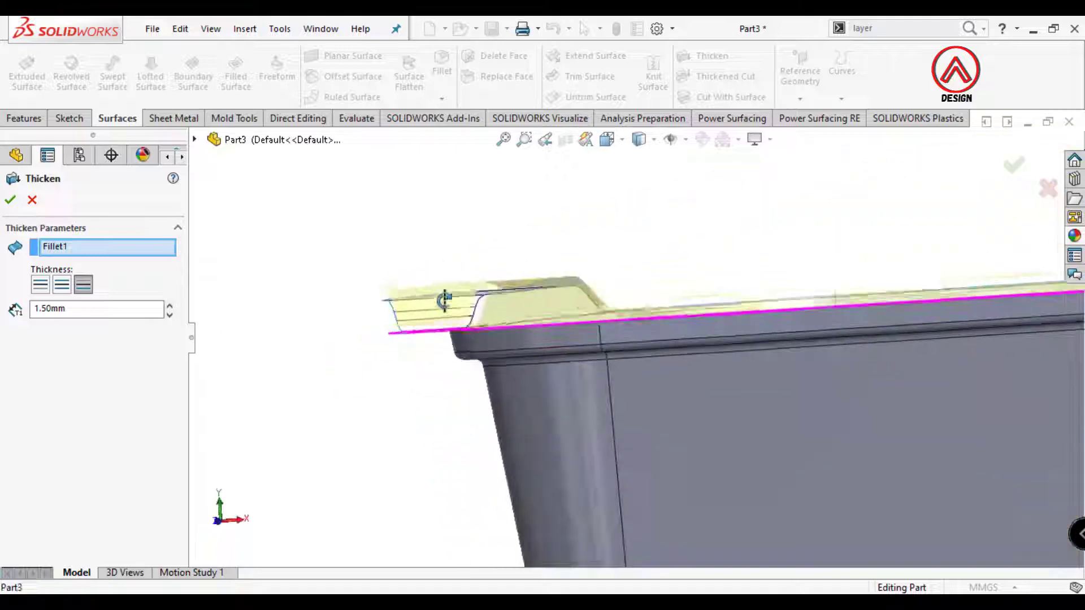
scroll(482, 351, "up", 8)
scroll(775, 328, "down", 4)
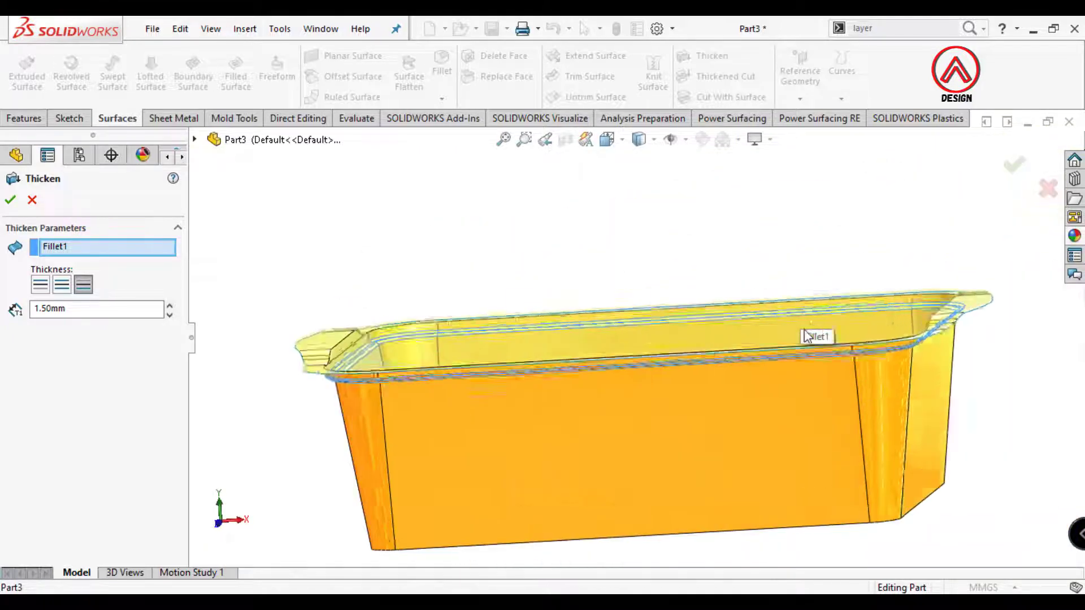
middle_click_drag(806, 332, 773, 351)
left_click(40, 287)
scroll(327, 349, "down", 1)
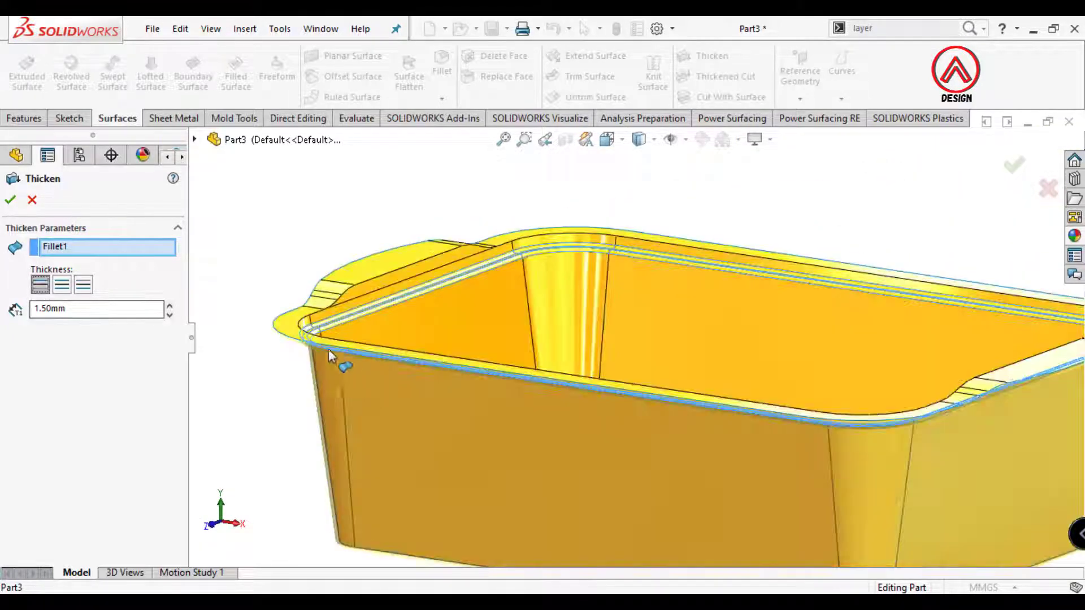
middle_click_drag(328, 349, 353, 324)
scroll(354, 323, "up", 3)
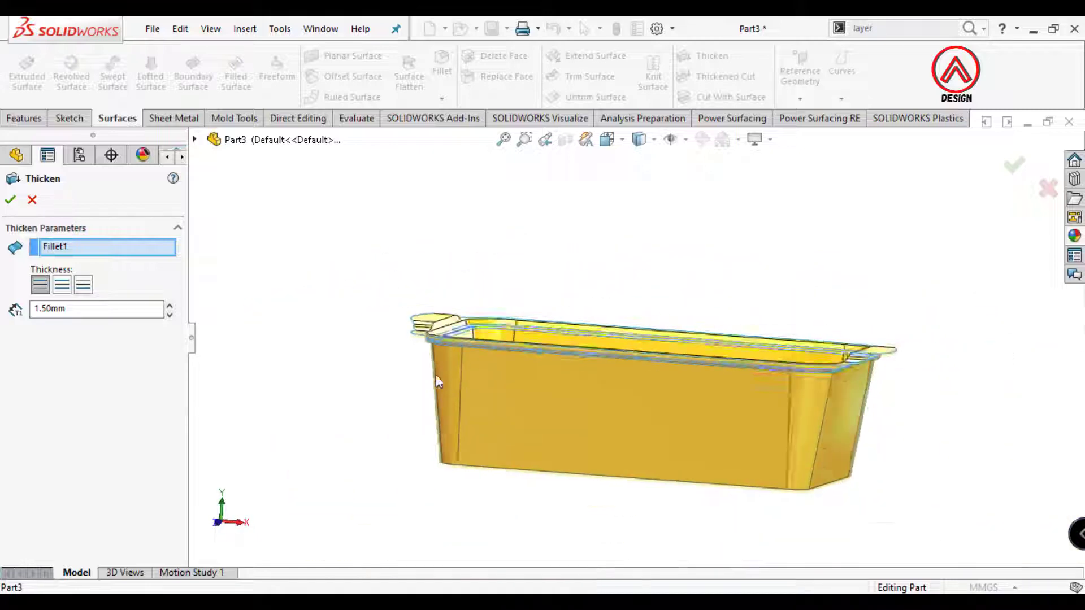
scroll(435, 374, "down", 2)
mouse_move(523, 372)
middle_mouse_down()
mouse_move(553, 358)
mouse_move(526, 367)
middle_mouse_up()
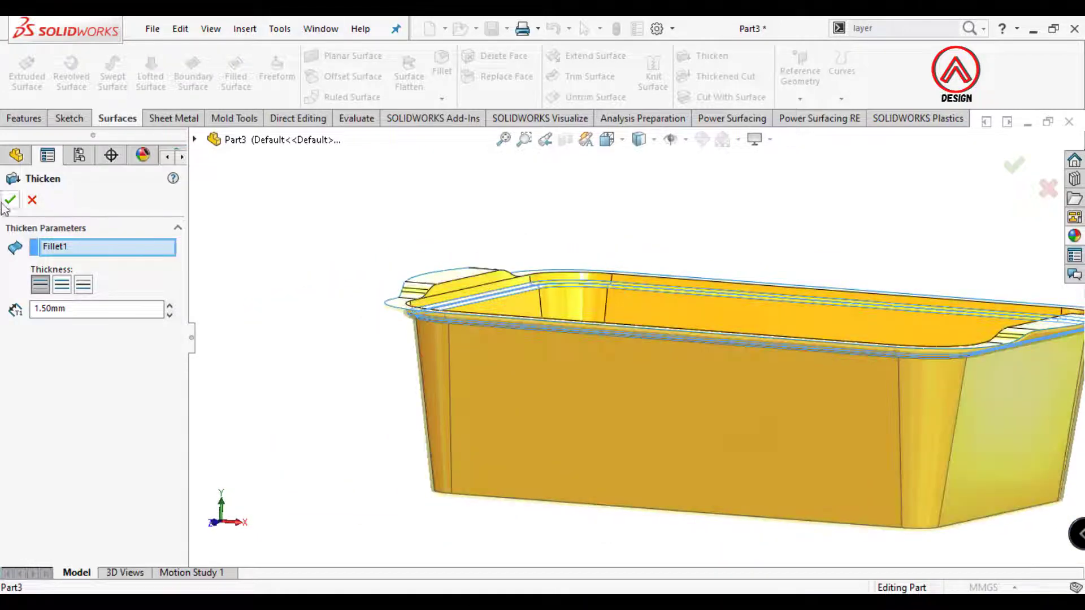
left_click(10, 202)
Fillet the inside bottom edge loop of the container with a 13.5 mm radius
middle_click_drag(335, 416, 754, 346)
key("f")
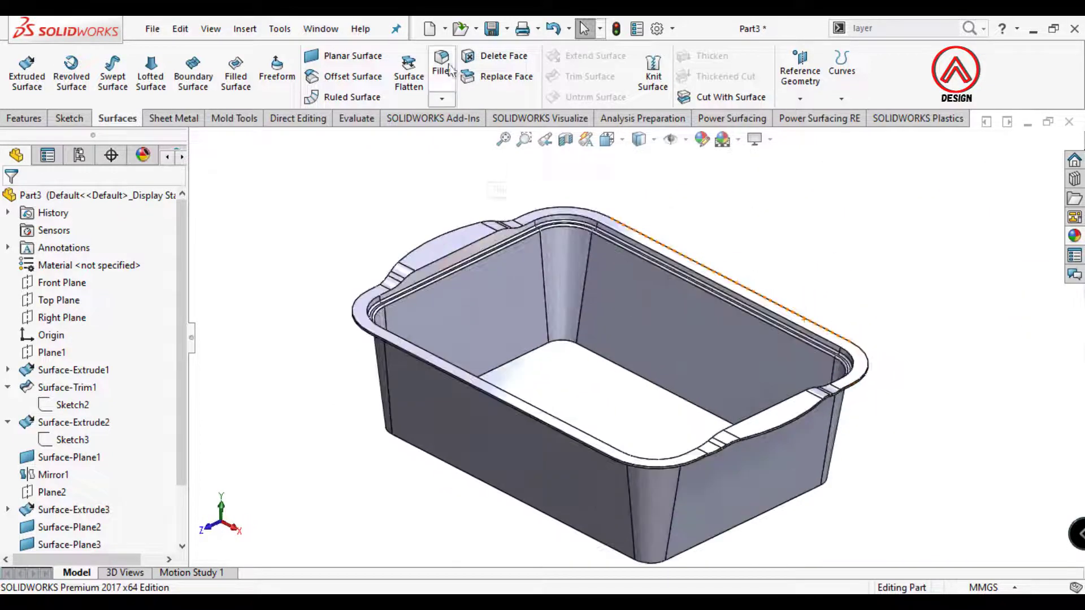
left_click(443, 63)
type("15")
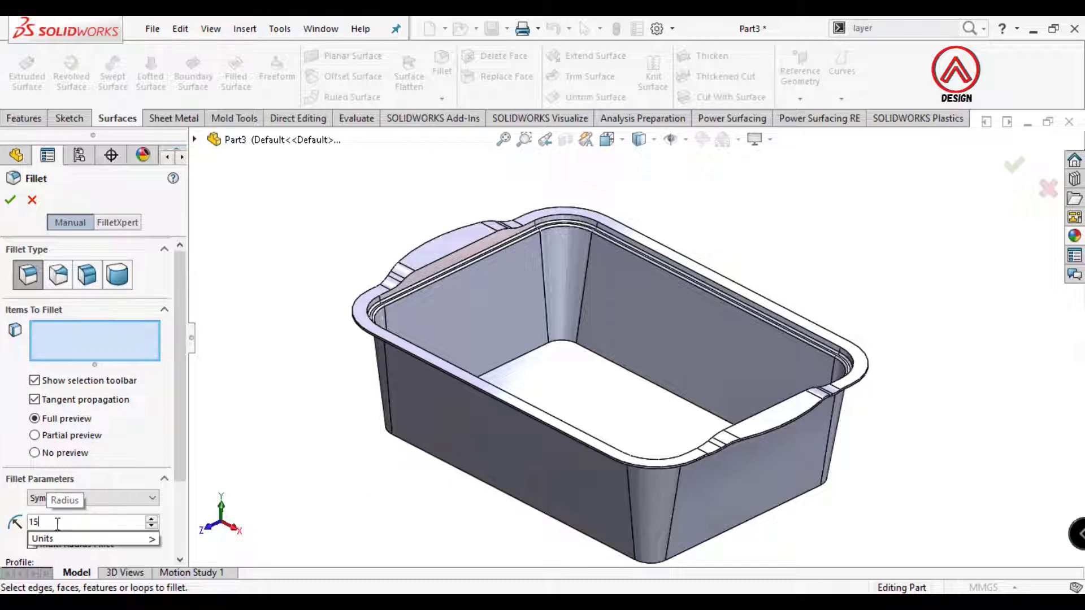
key("BackSpace")
type("3.5")
left_click(614, 368)
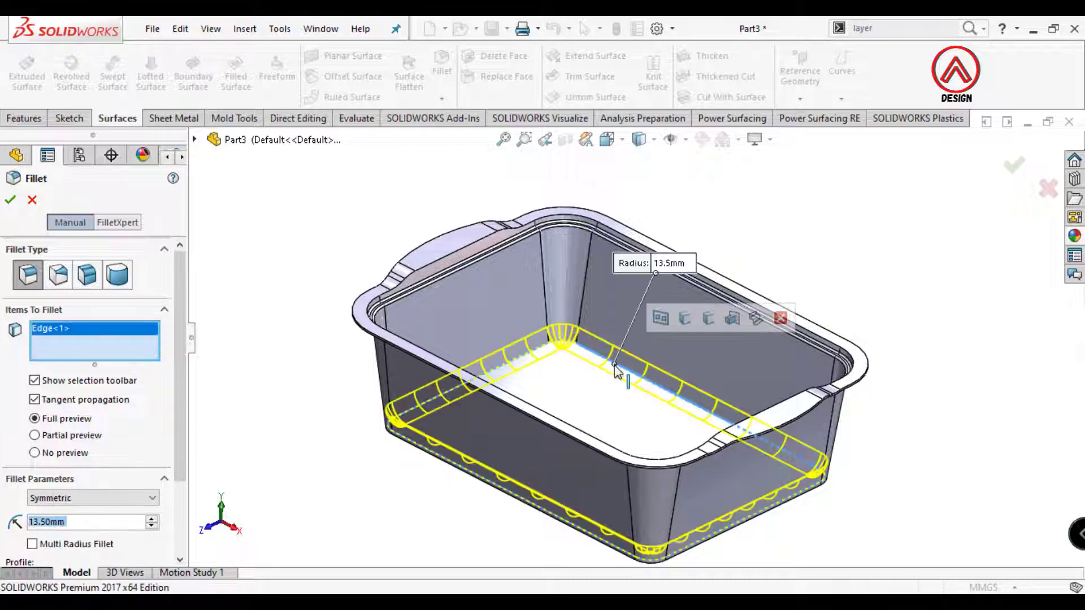
key("Return")
key("Return")
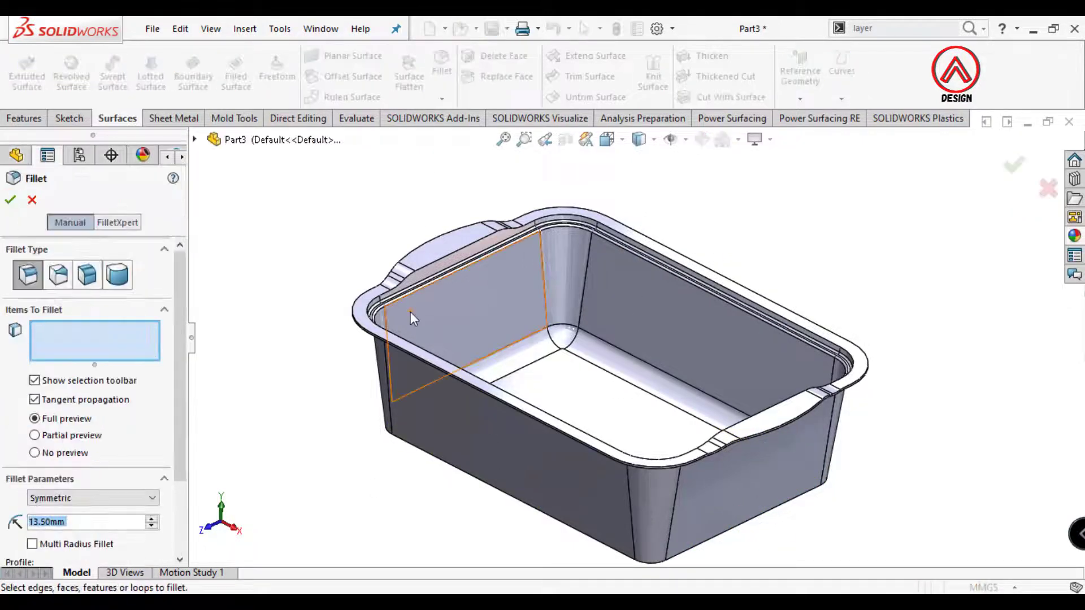
Fillet the outside bottom edge loop of the container with a 15 mm radius
type("15")
scroll(570, 327, "up", 2)
middle_click_drag(570, 327, 563, 238)
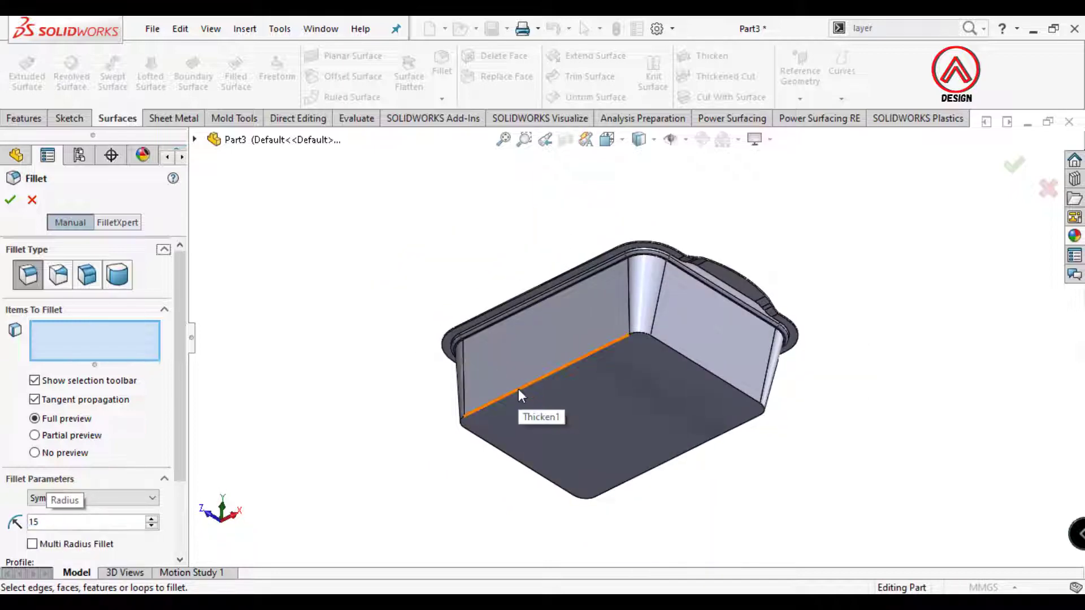
left_click(519, 389)
left_click(10, 201)
Sketch a centre rectangle about 193 mm by 91 mm from the origin on the container's flat underside face
middle_click_drag(496, 230, 565, 339)
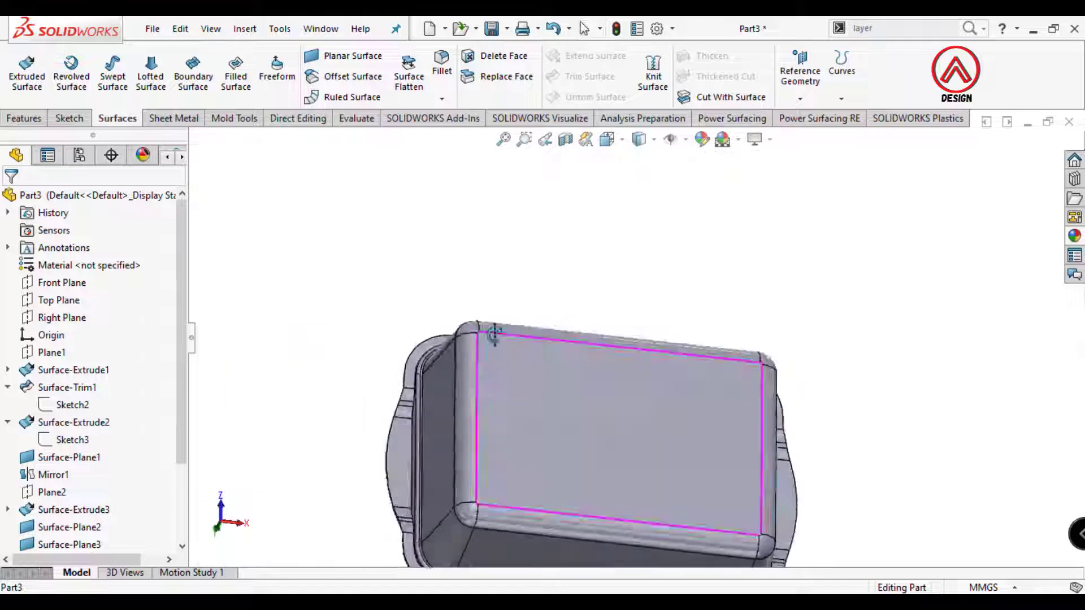
left_click(588, 364)
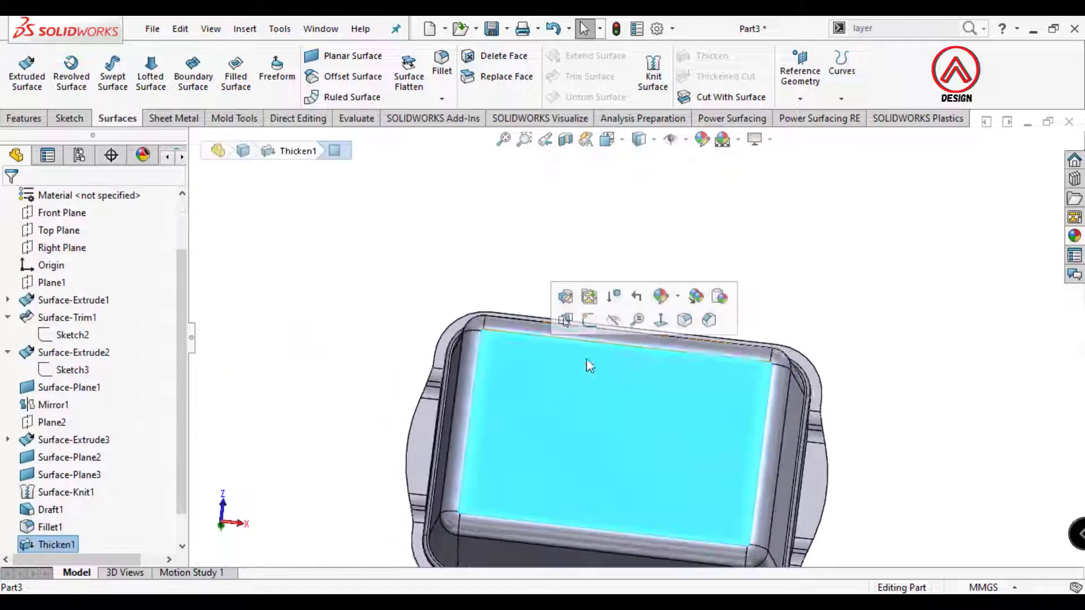
left_click(661, 322)
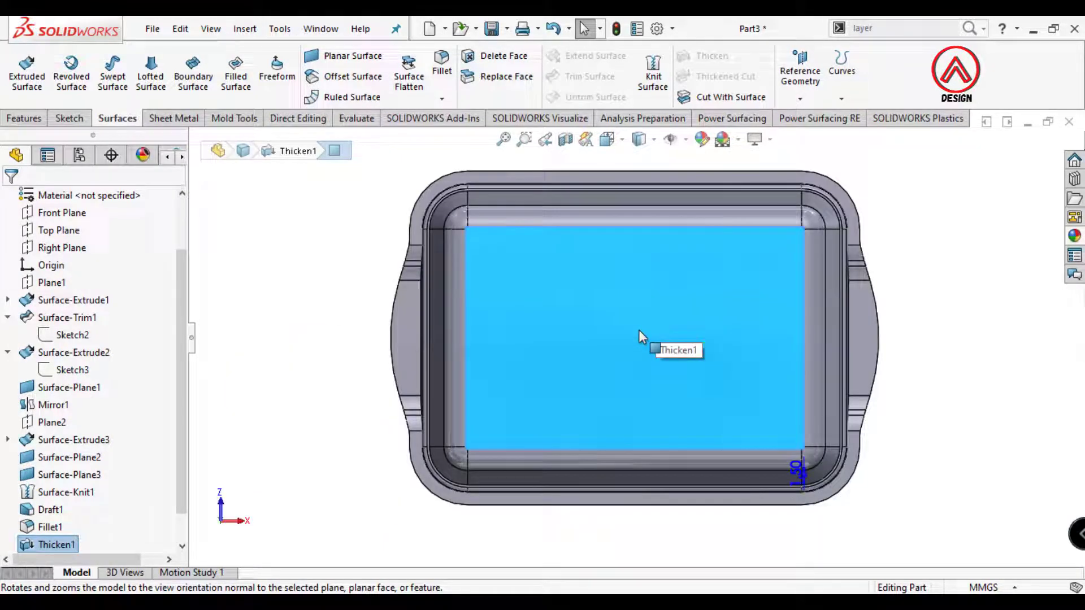
left_click(76, 118)
left_click(22, 73)
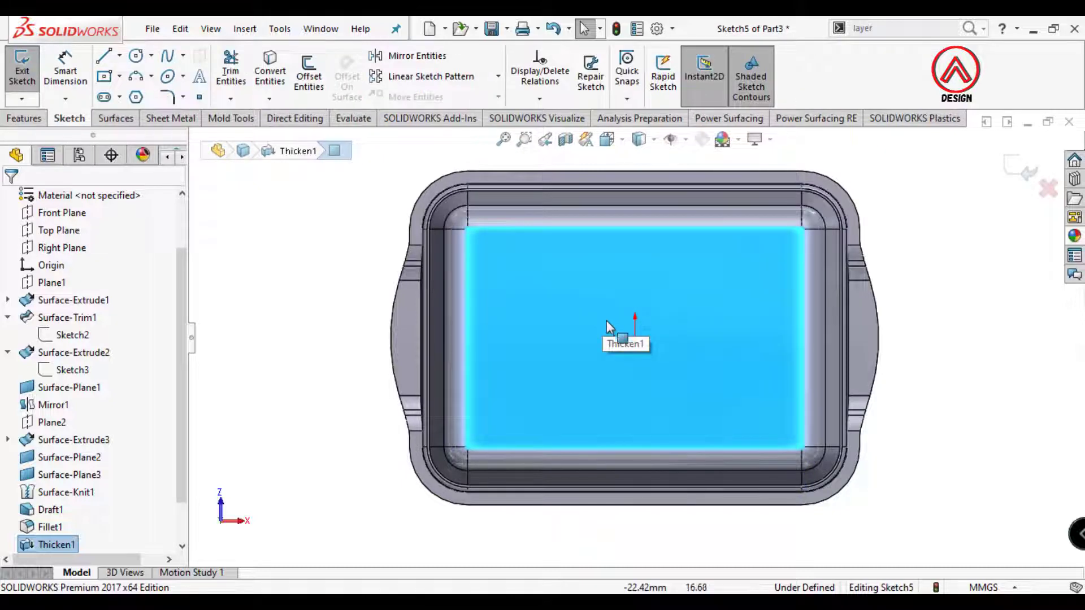
left_click(106, 78)
scroll(785, 359, "up", 3)
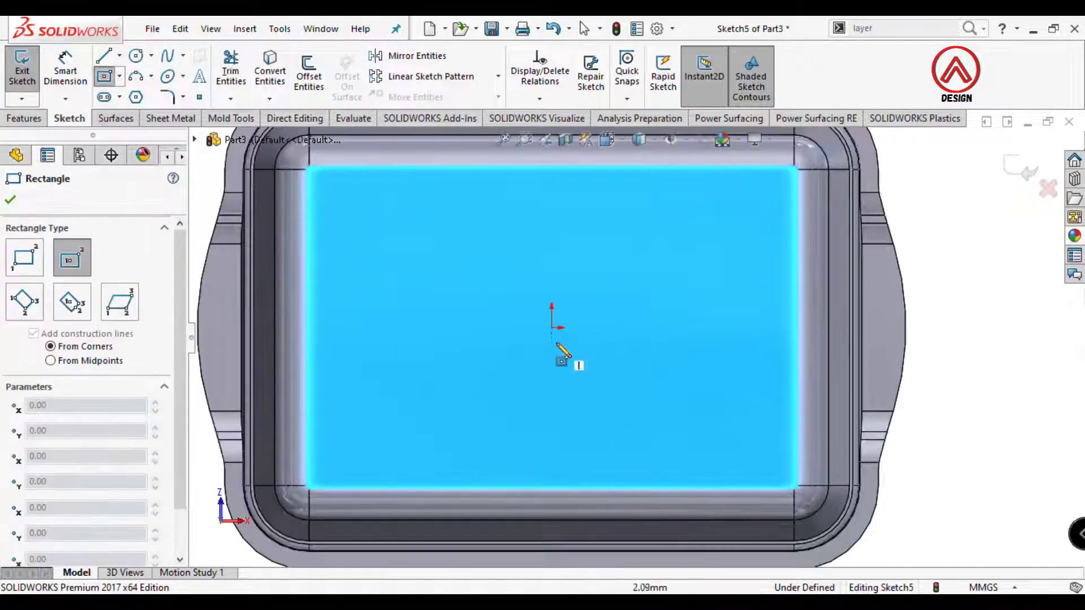
left_click(551, 327)
scroll(673, 259, "down", 3)
left_click(713, 273)
scroll(713, 272, "up", 3)
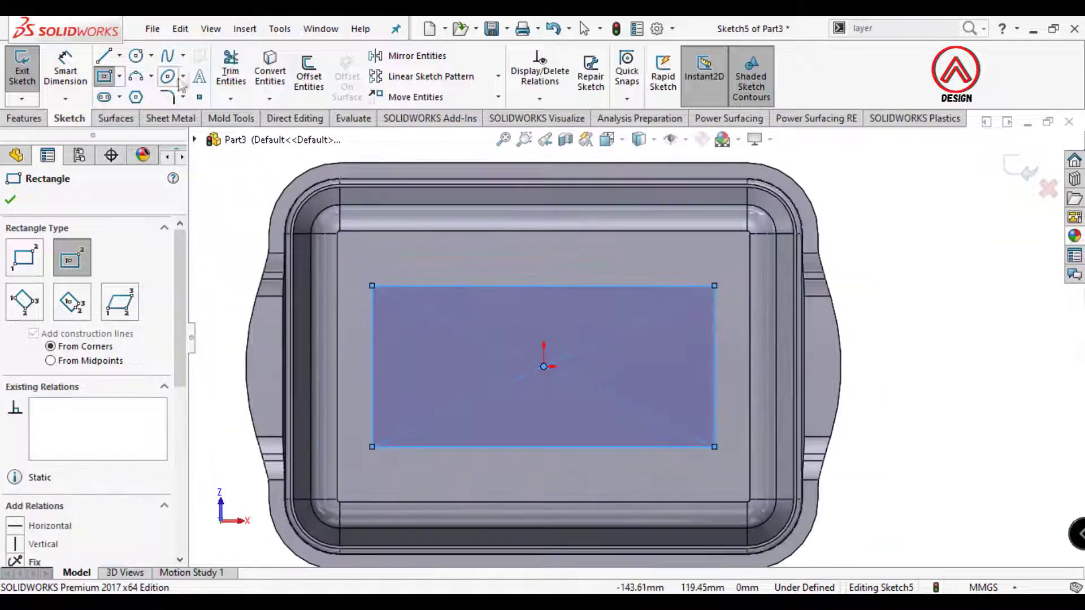
Dimension the width of the underside rectangle and set it to 210 mm
key("Escape")
left_click(536, 286)
scroll(565, 237, "down", 2)
left_click(574, 195)
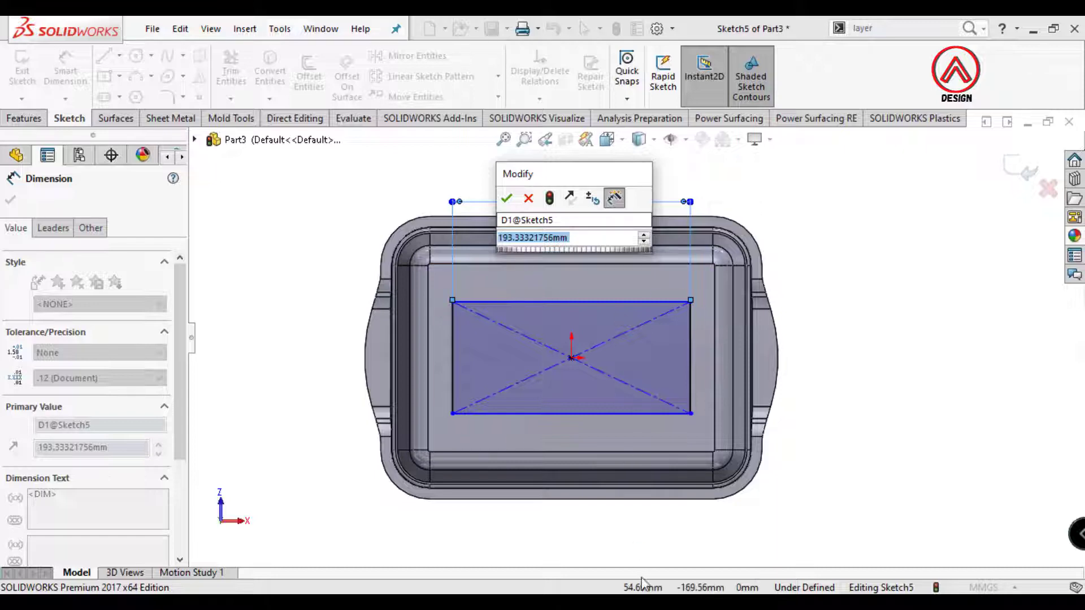
key("Return")
scroll(582, 209, "down", 3)
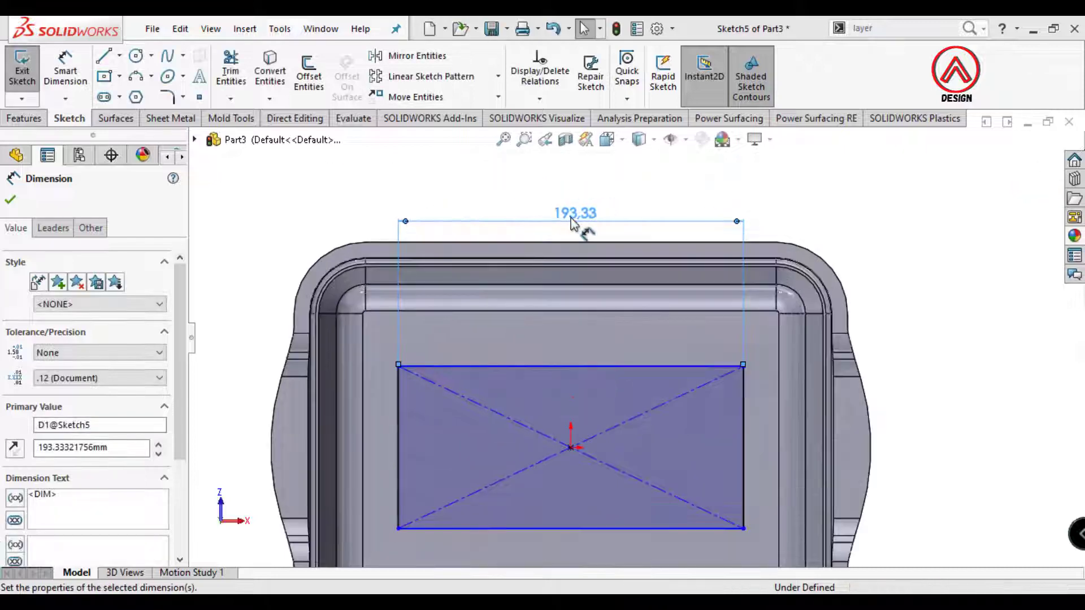
key("Escape")
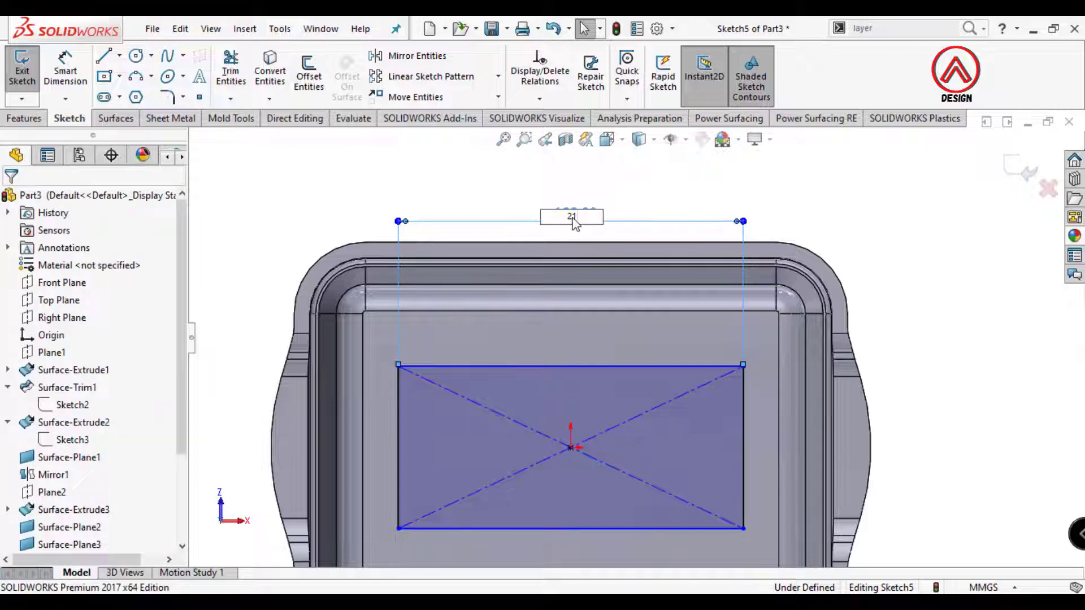
left_click(574, 222)
type("210")
key("Return")
Dimension the height of the underside rectangle and set it to 130 mm
scroll(639, 333, "up", 2)
left_click(738, 430)
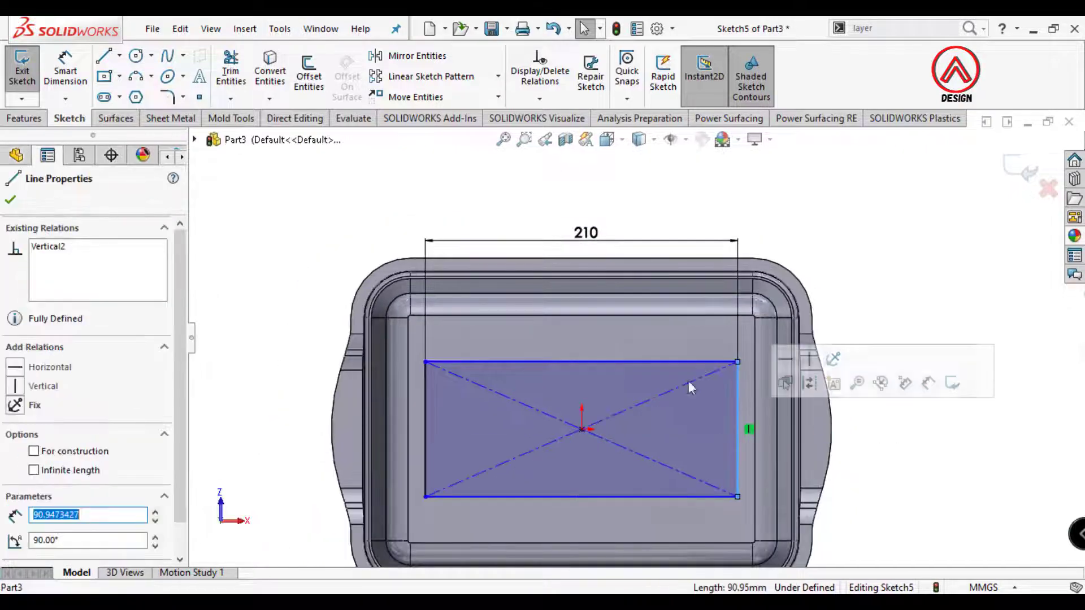
left_click(65, 73)
left_click(298, 422)
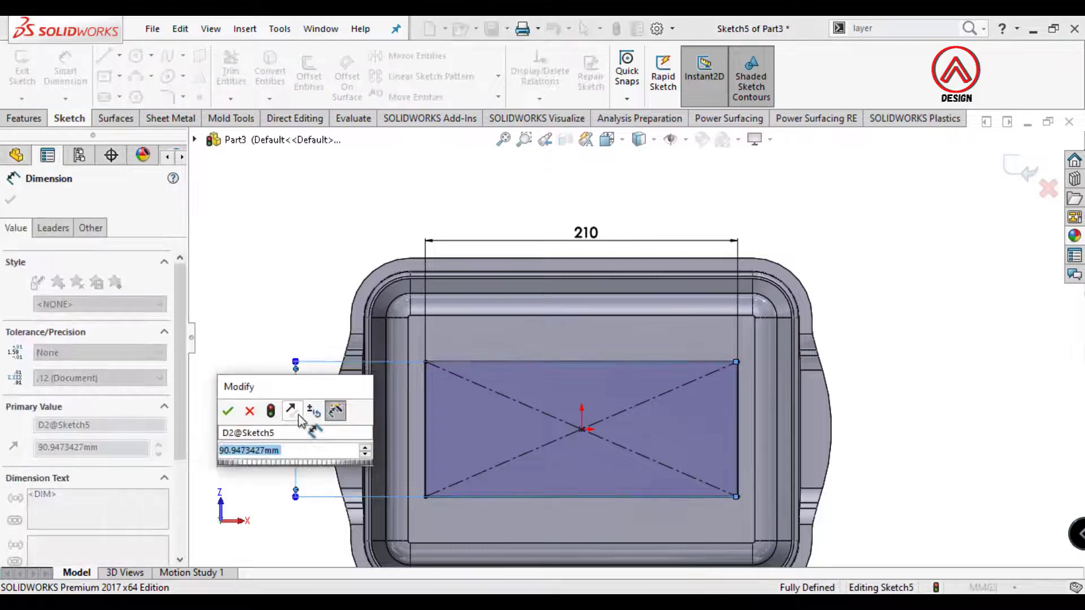
type("130")
key("Return")
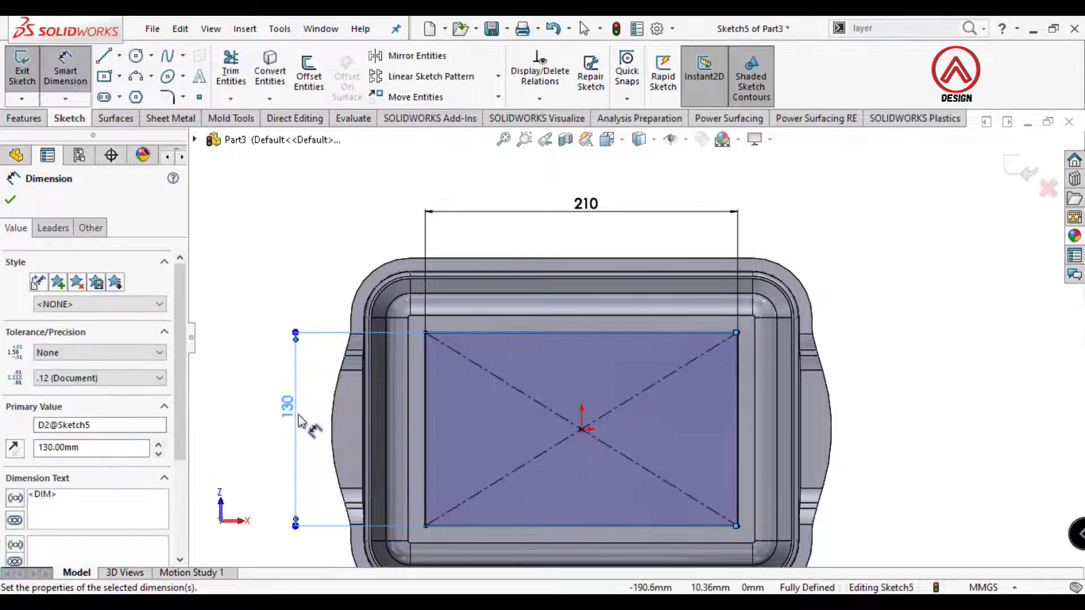
Round all four corners of the underside rectangle with 10 mm sketch fillets
left_click(168, 97)
type("10")
left_click(436, 334)
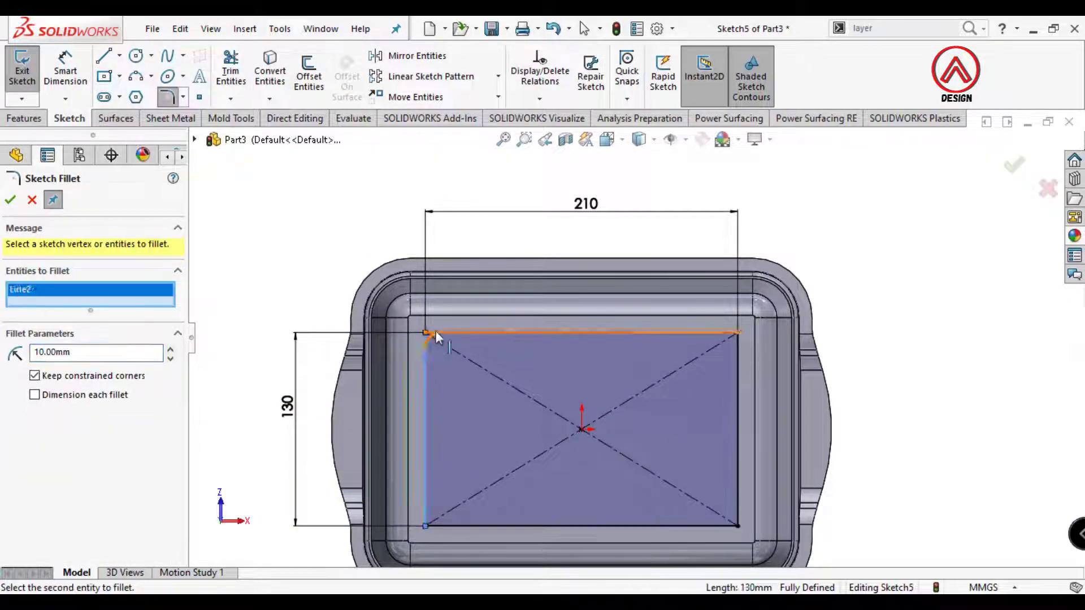
left_click(425, 526)
left_click(738, 526)
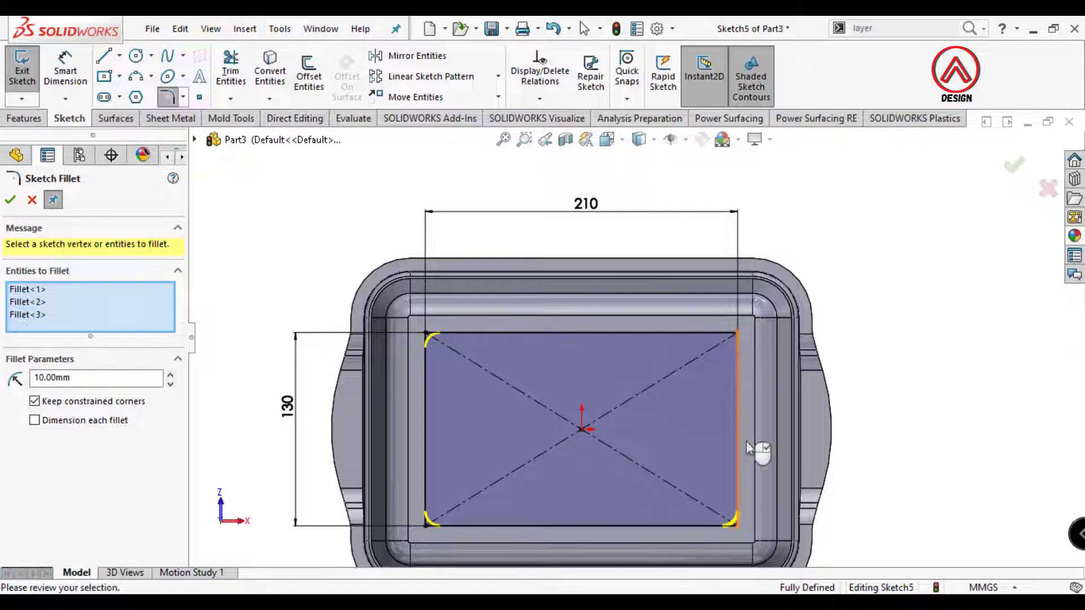
left_click(737, 334)
right_click(737, 338)
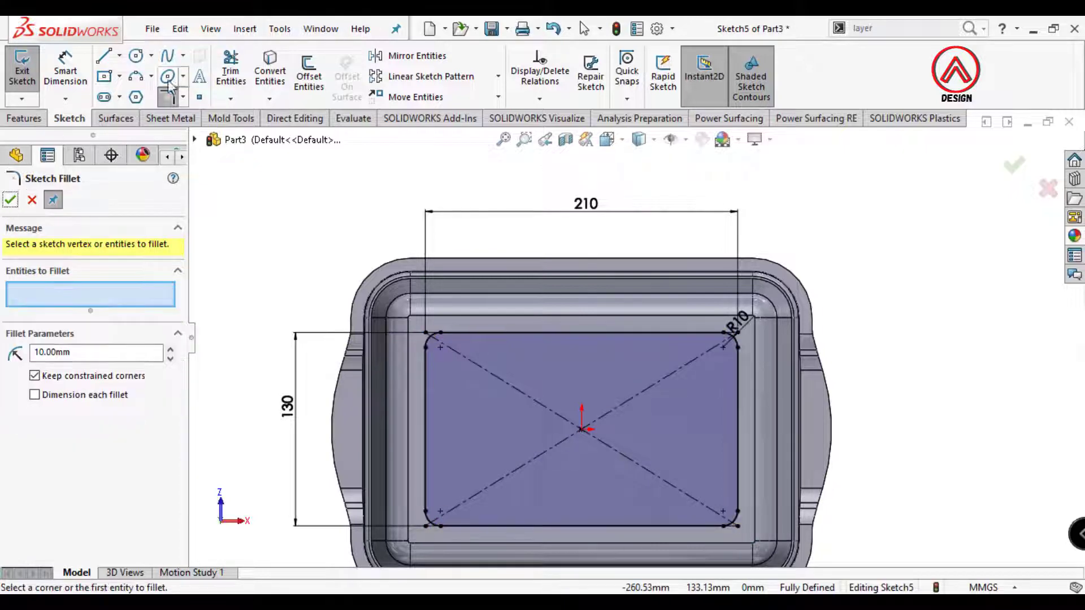
left_click(10, 200)
Offset the rounded rectangle's full chain inward by 1.5 mm
left_click(309, 77)
left_click(486, 333)
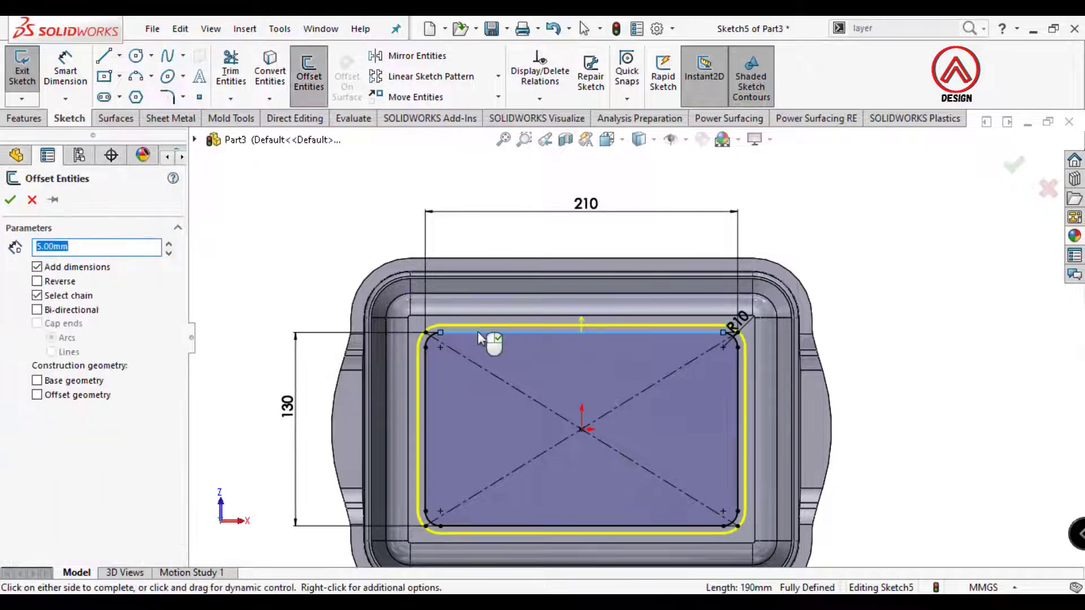
type("1.2")
key("Return")
left_click(61, 281)
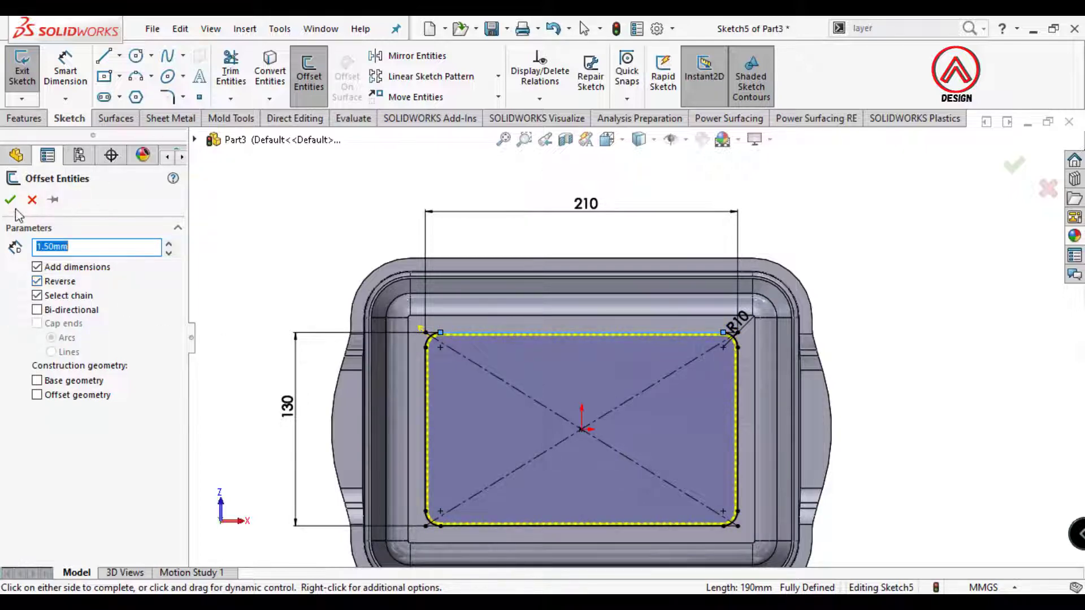
scroll(588, 427, "down", 5)
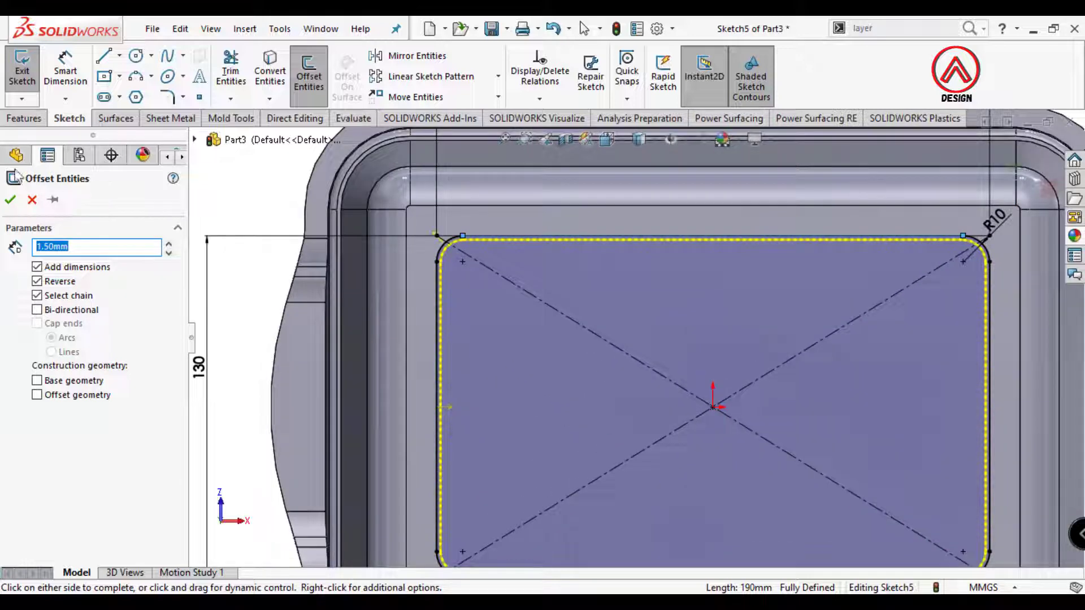
left_click(10, 200)
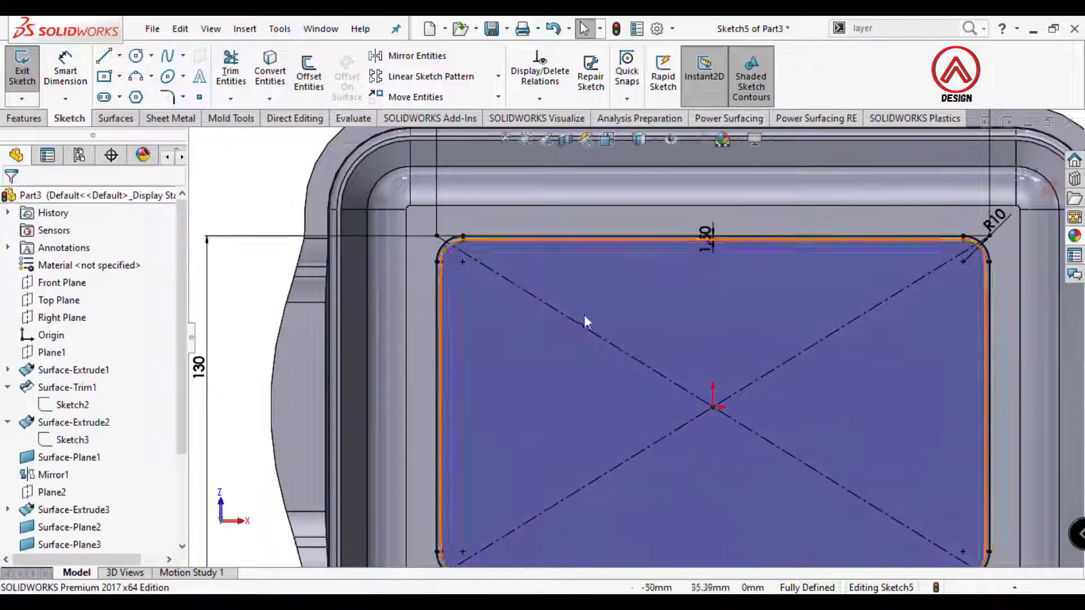
Extrude the thin ring profile on the underside as a boss 0.5 mm high, merged with the body
left_click(23, 119)
left_click(28, 73)
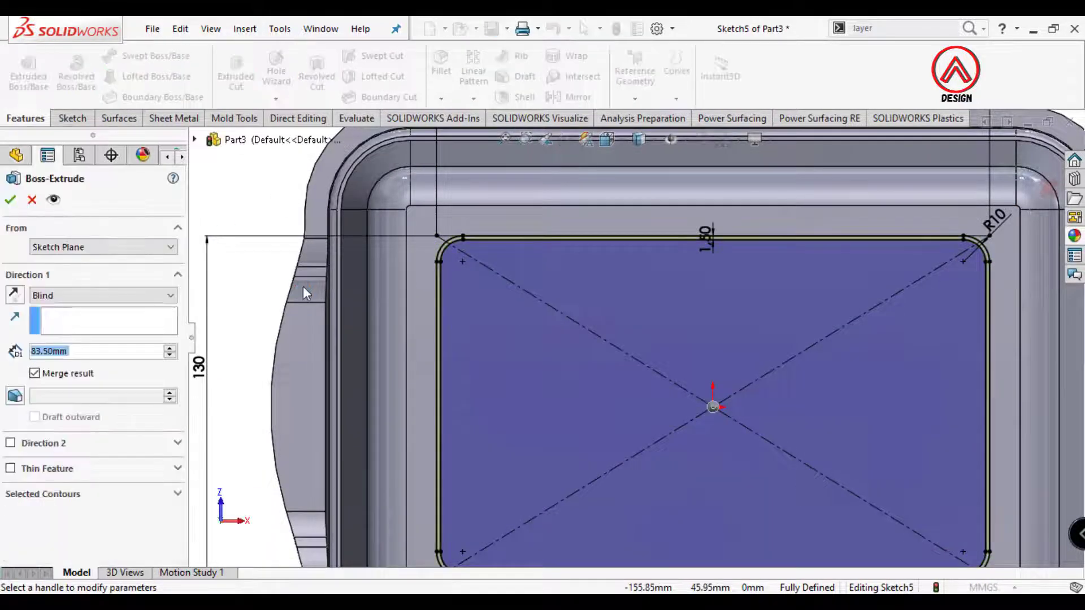
type("0.5")
key("Return")
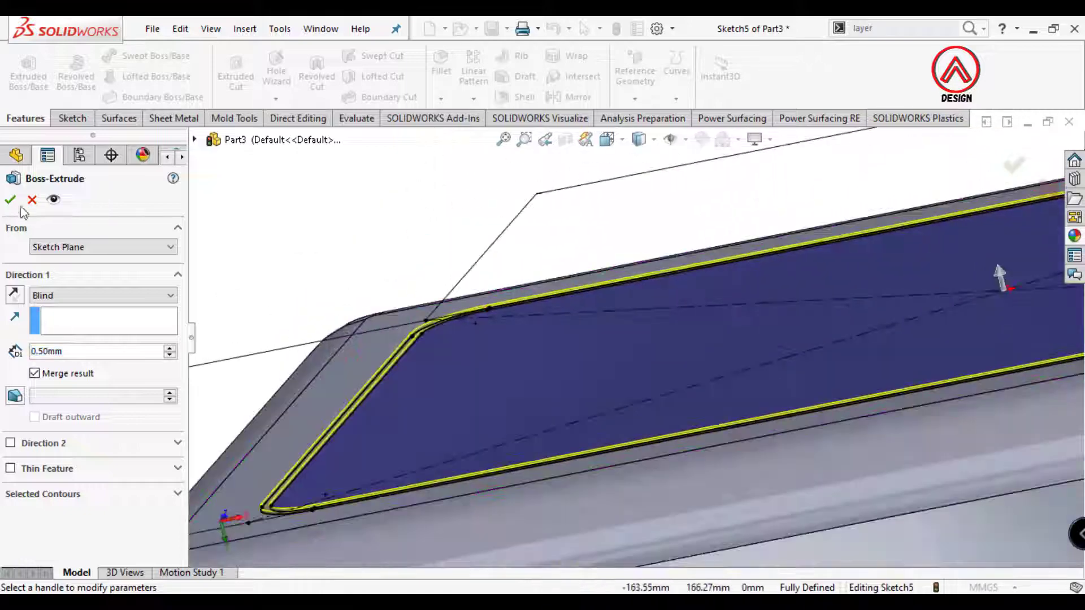
left_click(10, 199)
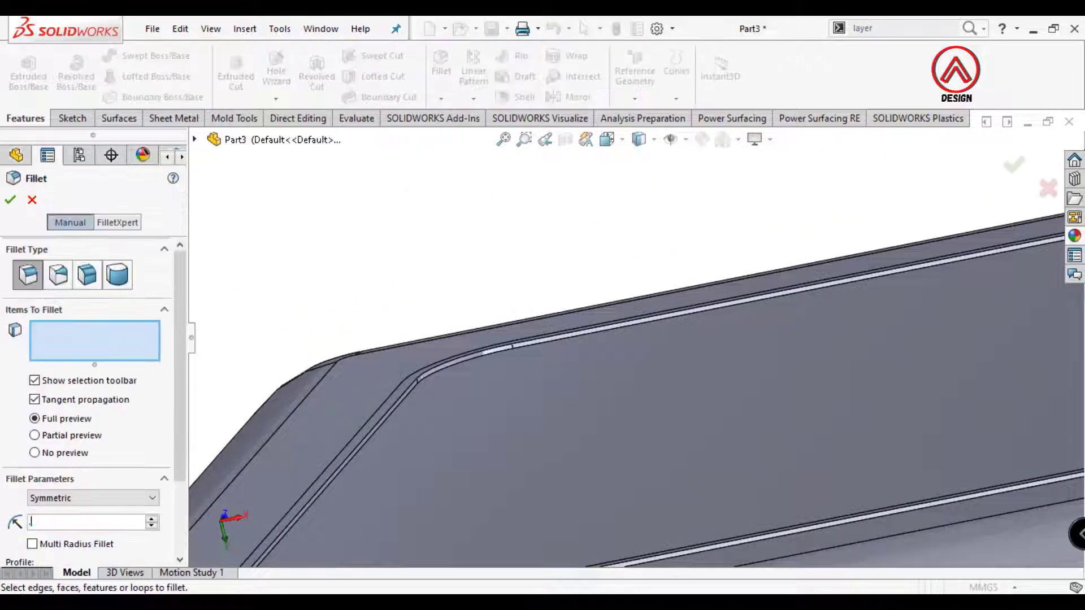
Fillet the edge loop of the raised ring on the container's underside
scroll(501, 342, "down", 2)
left_click(501, 342)
left_click(11, 199)
scroll(477, 198, "up", 3)
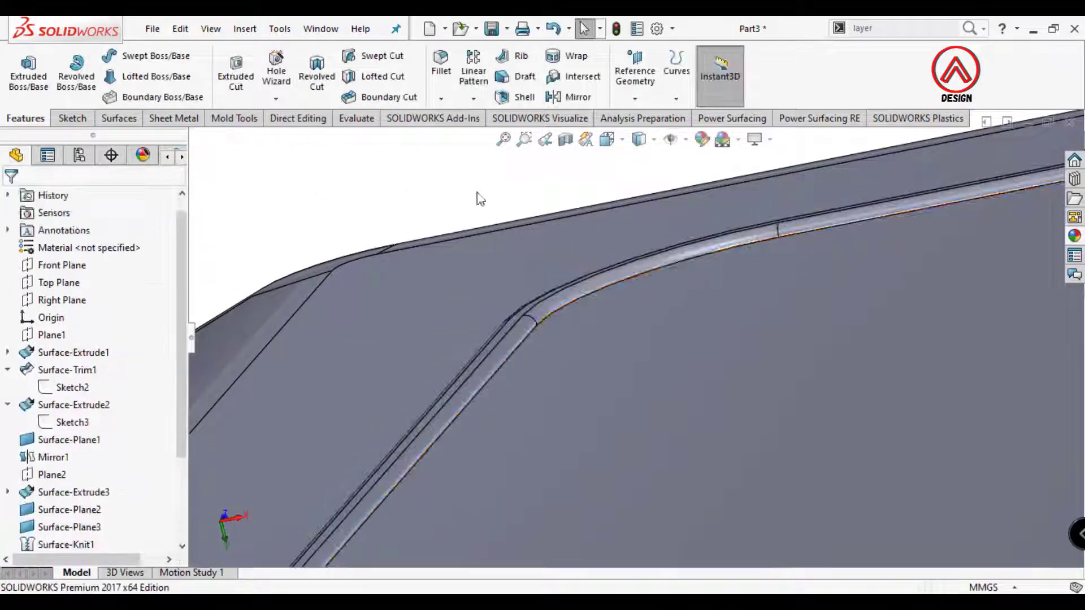
Start a sketch on the container's flat upper rim face and orient the model to the top view
middle_click_drag(476, 199, 610, 389)
scroll(542, 322, "down", 4)
scroll(561, 323, "up", 3)
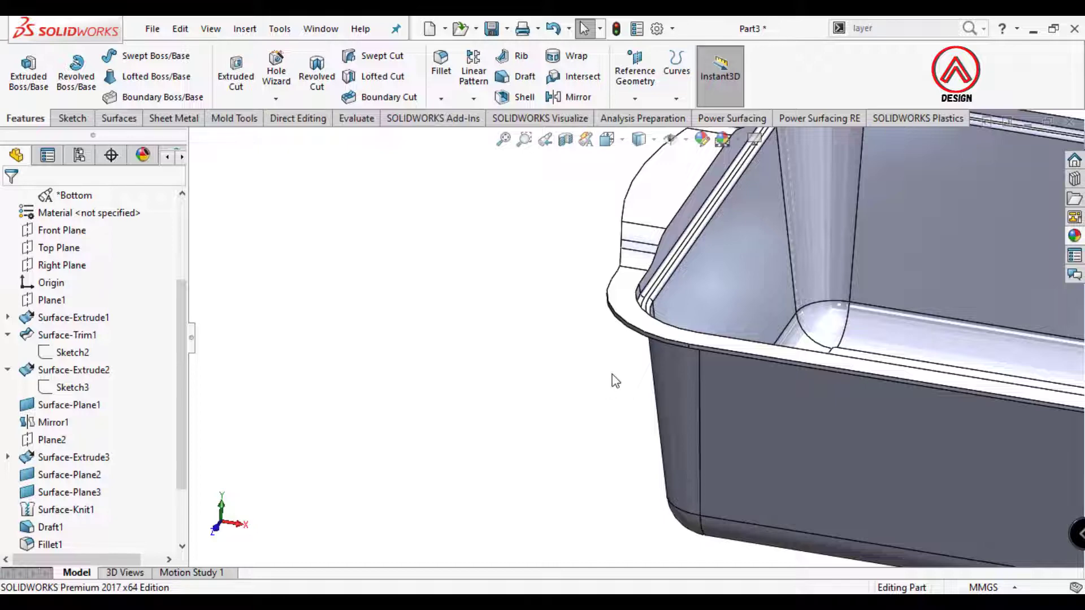
scroll(635, 314, "down", 2)
middle_click_drag(636, 314, 579, 310)
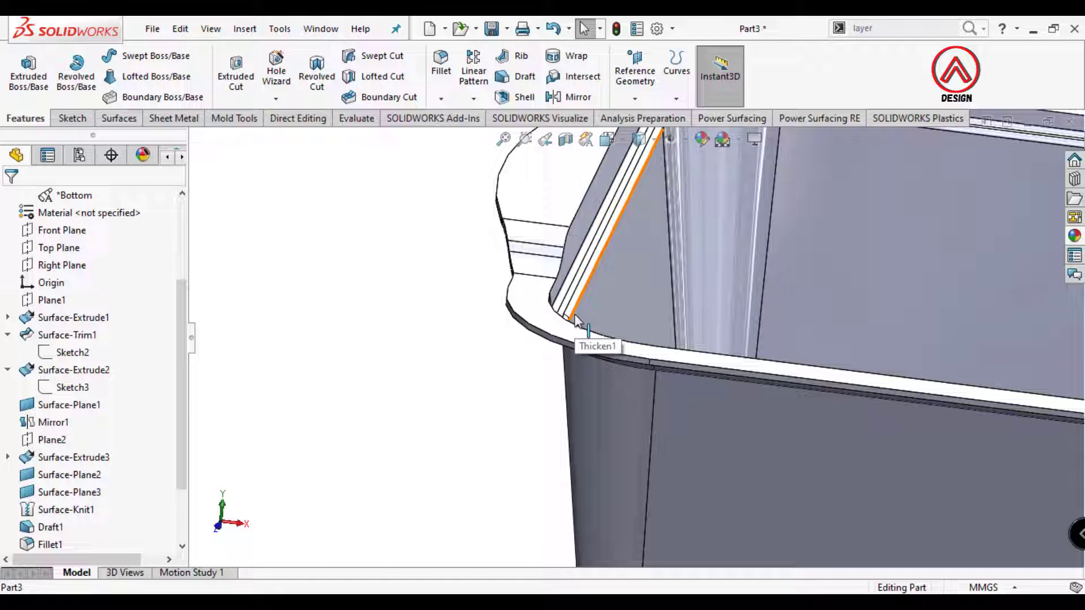
left_click(562, 315)
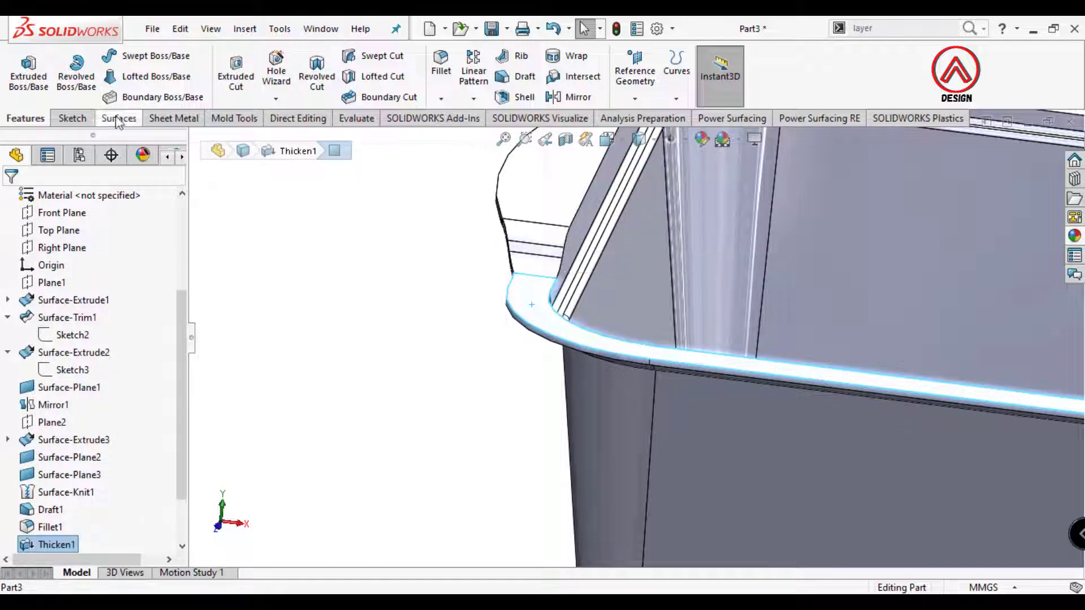
left_click(64, 117)
left_click(22, 68)
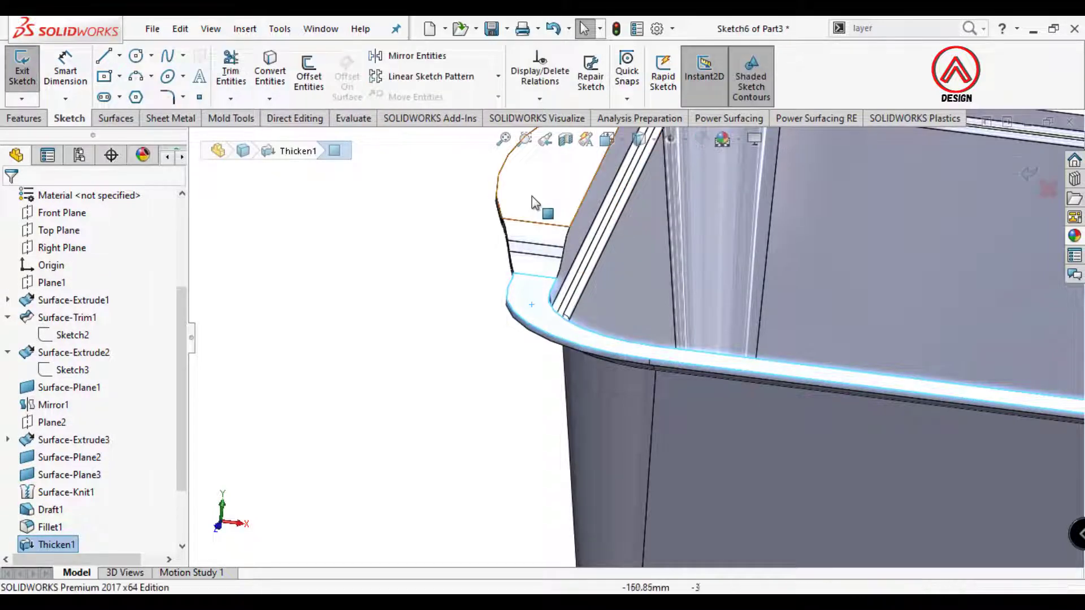
left_click(607, 139)
left_click(696, 221)
scroll(586, 421, "down", 3)
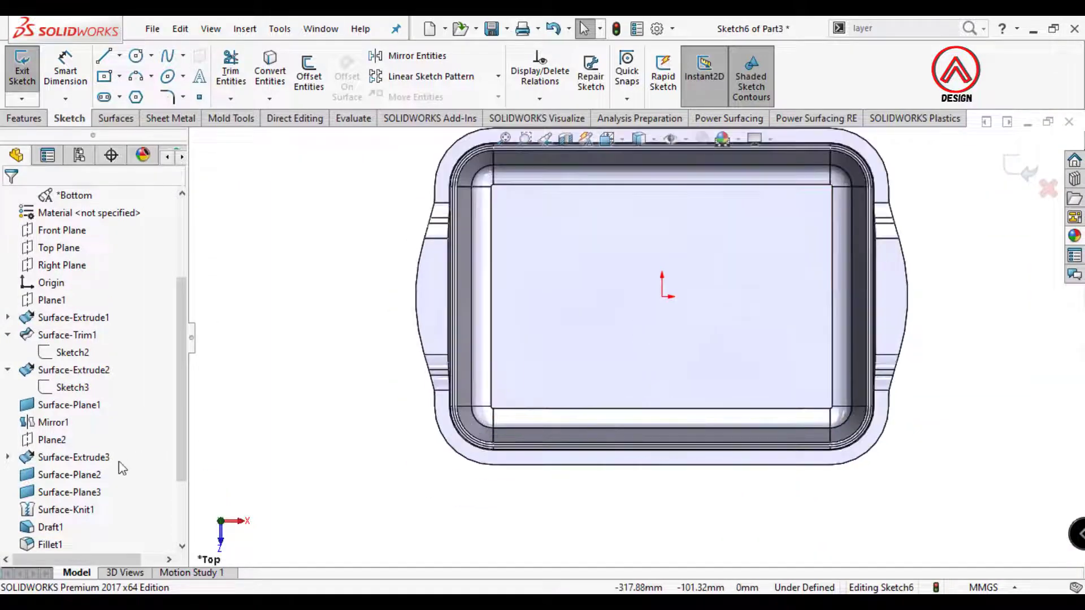
Show Sketch2 and convert its outer outline, including the handle curves, into the rim sketch
left_click(67, 354)
left_click(79, 332)
scroll(339, 375, "down", 2)
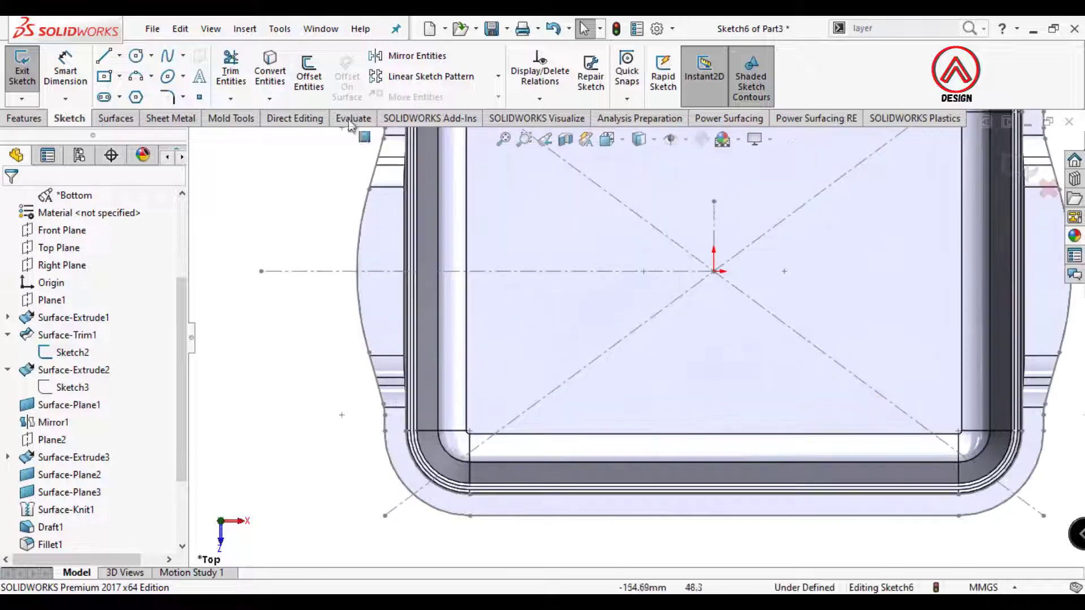
left_click(270, 72)
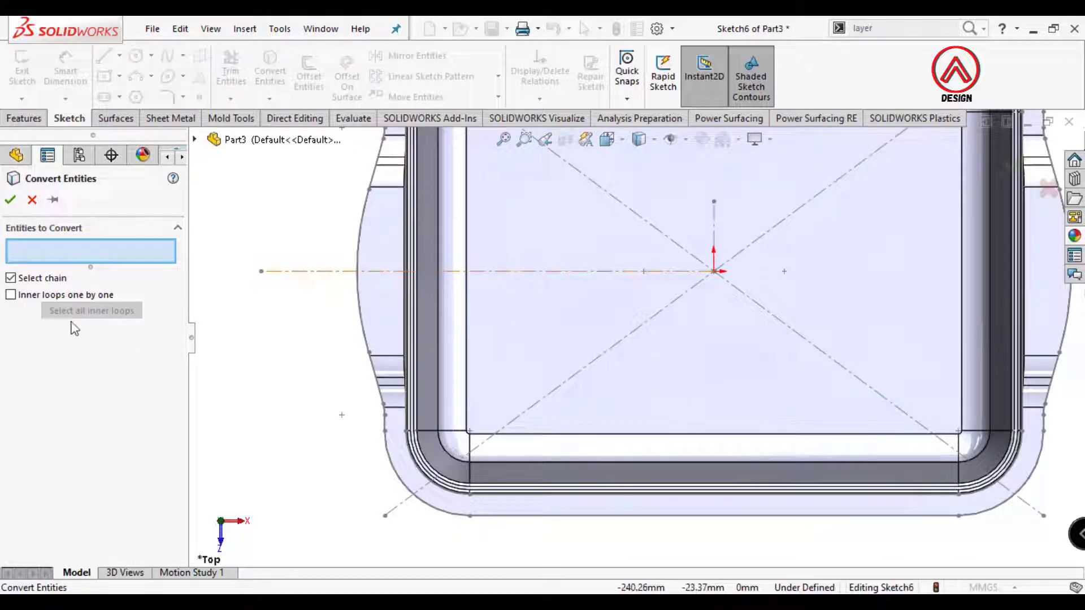
left_click(356, 289)
Offset the converted outer outline inward by 1.2 mm along its full chain
left_click(309, 73)
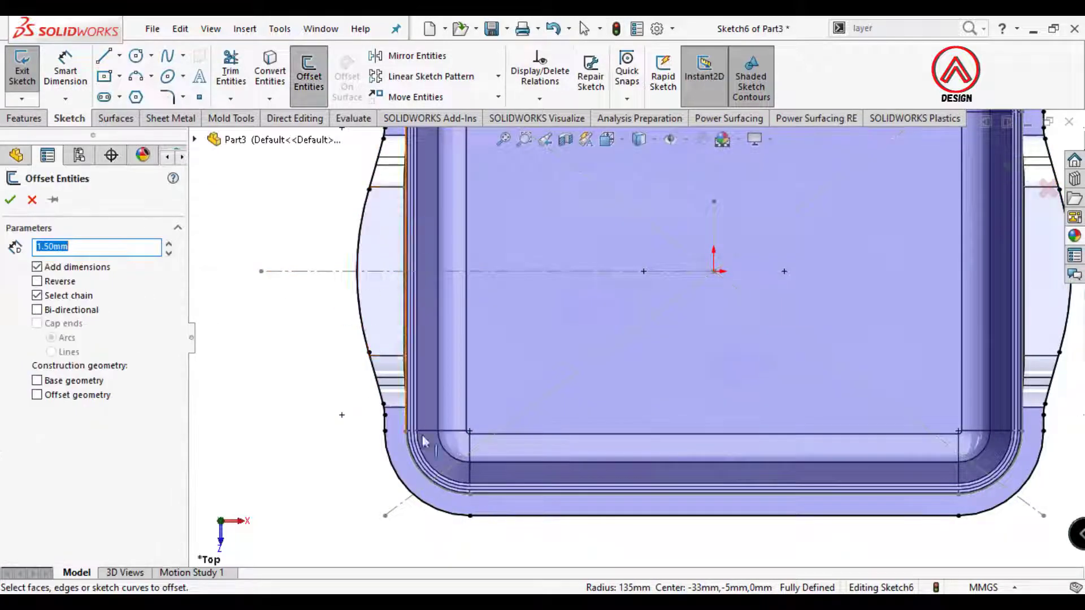
scroll(425, 431, "up", 2)
scroll(500, 306, "down", 2)
scroll(586, 361, "up", 2)
scroll(677, 373, "down", 1)
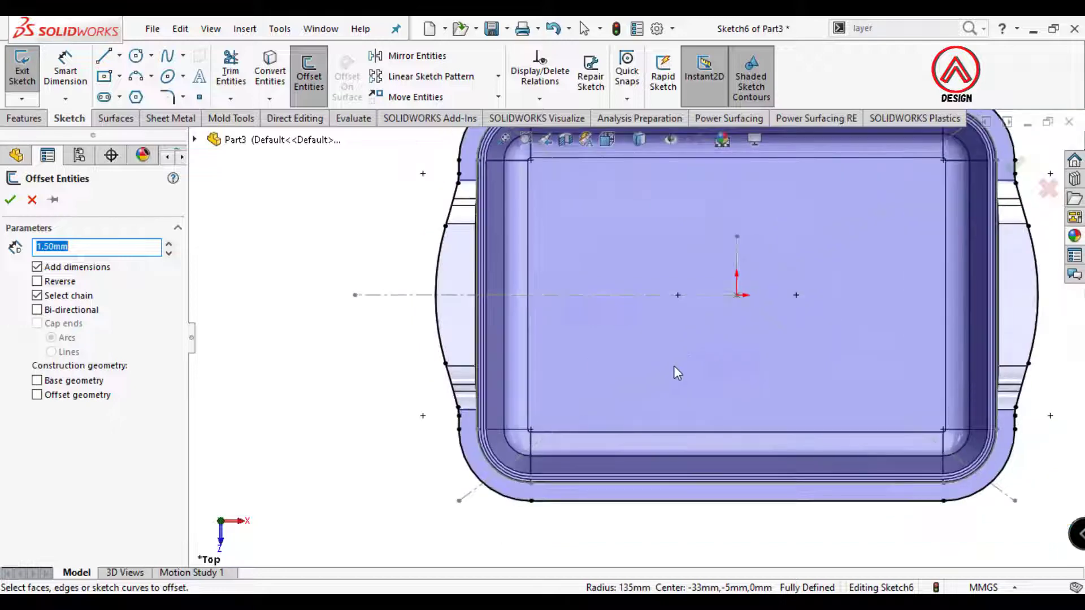
left_click(439, 279)
left_click(37, 282)
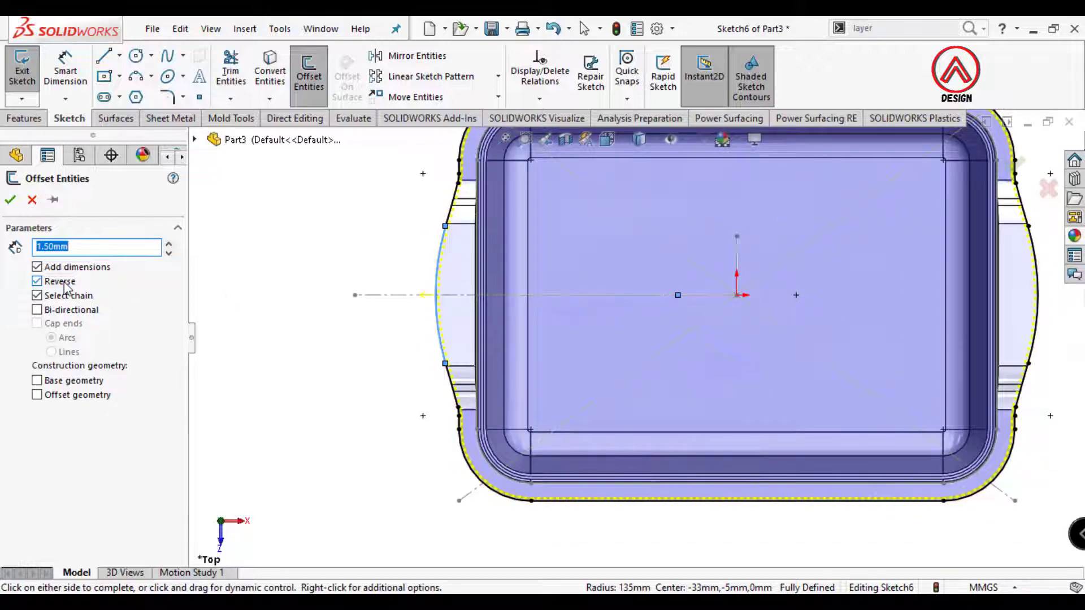
left_click(11, 200)
scroll(558, 333, "down", 3)
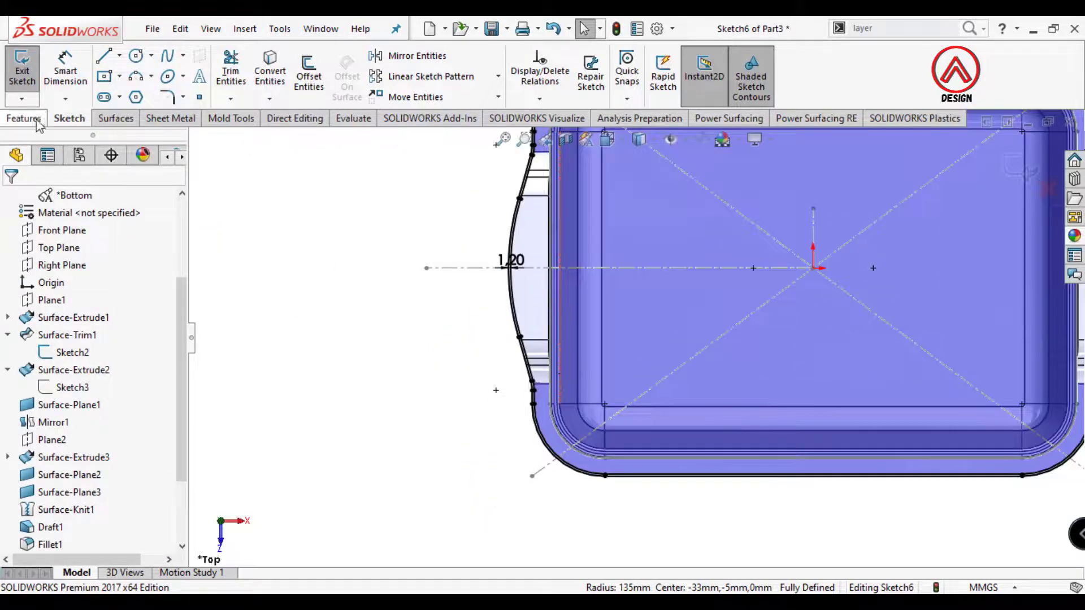
Extrude the offset rim sketch 20 mm with the Mid Plane end condition as a separate body, with Merge result turned off
left_click(37, 119)
left_click(28, 71)
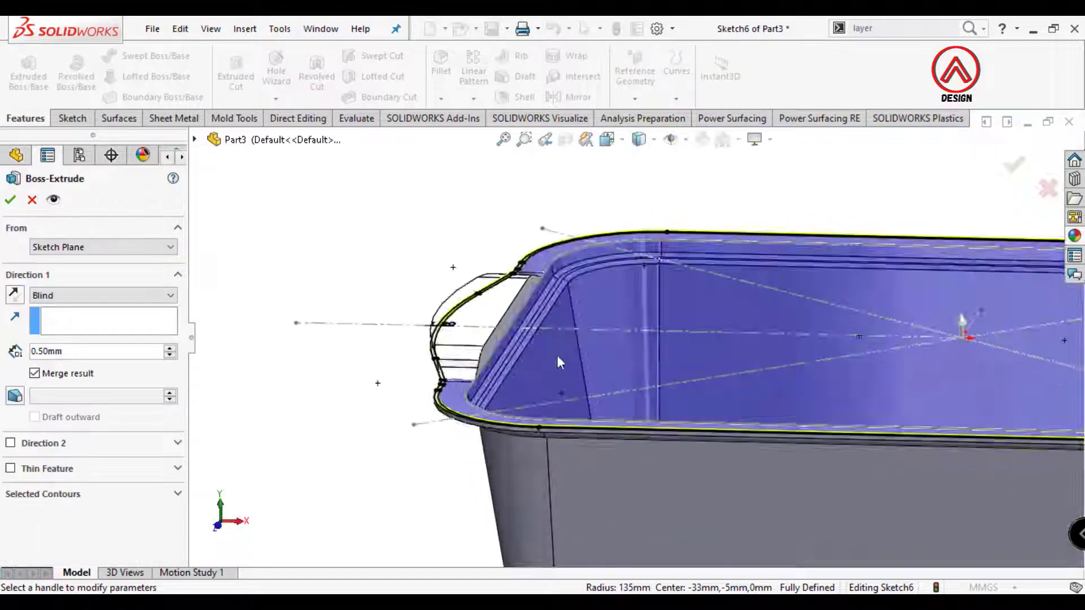
left_click(63, 300)
left_click(56, 374)
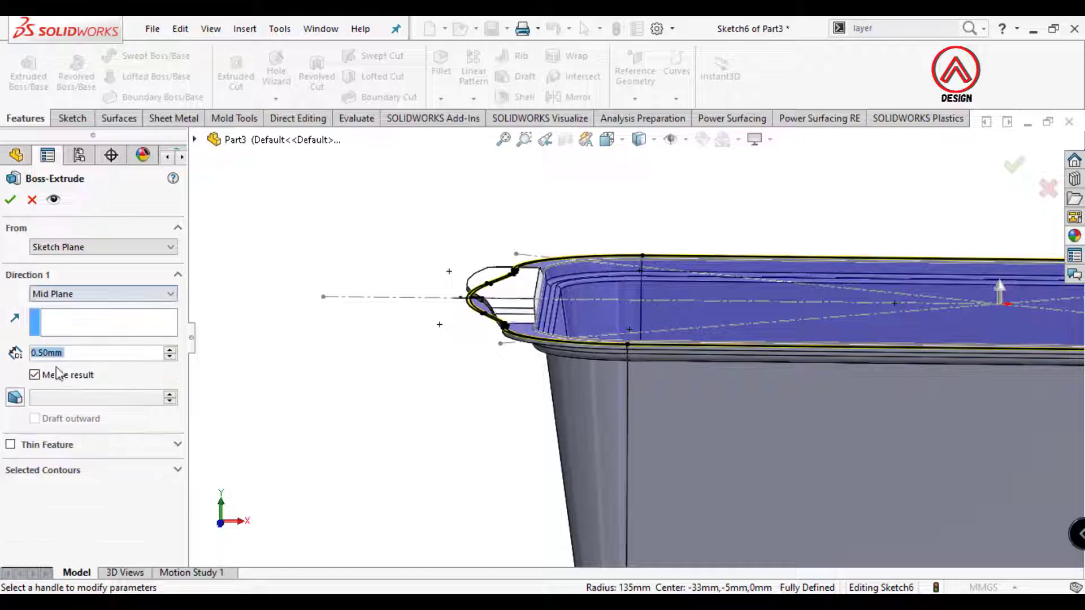
left_click(75, 294)
left_click(38, 372)
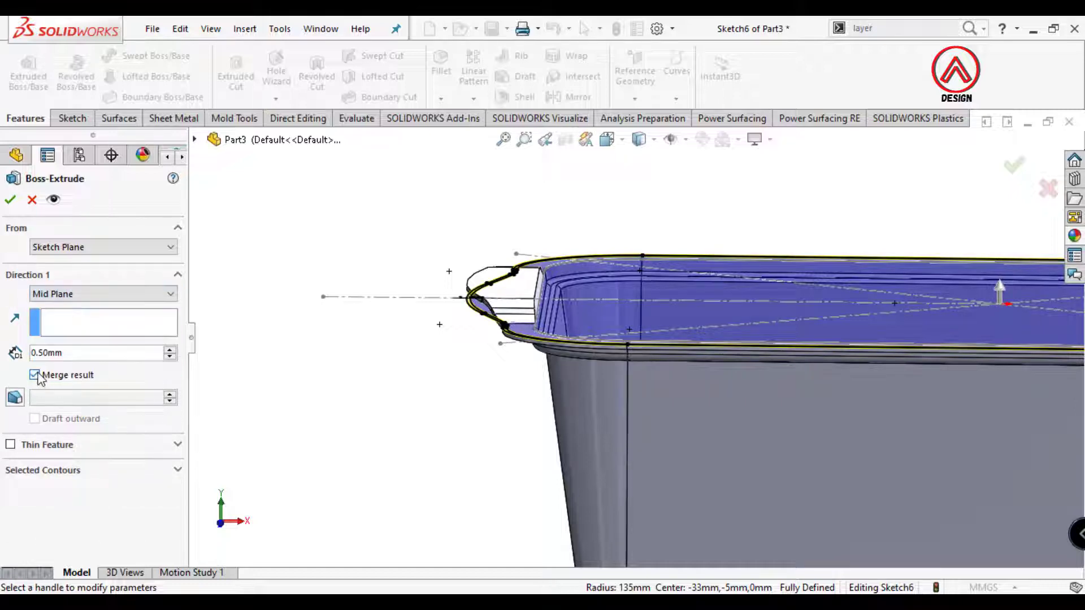
double_click(72, 353)
type("20")
key("Return")
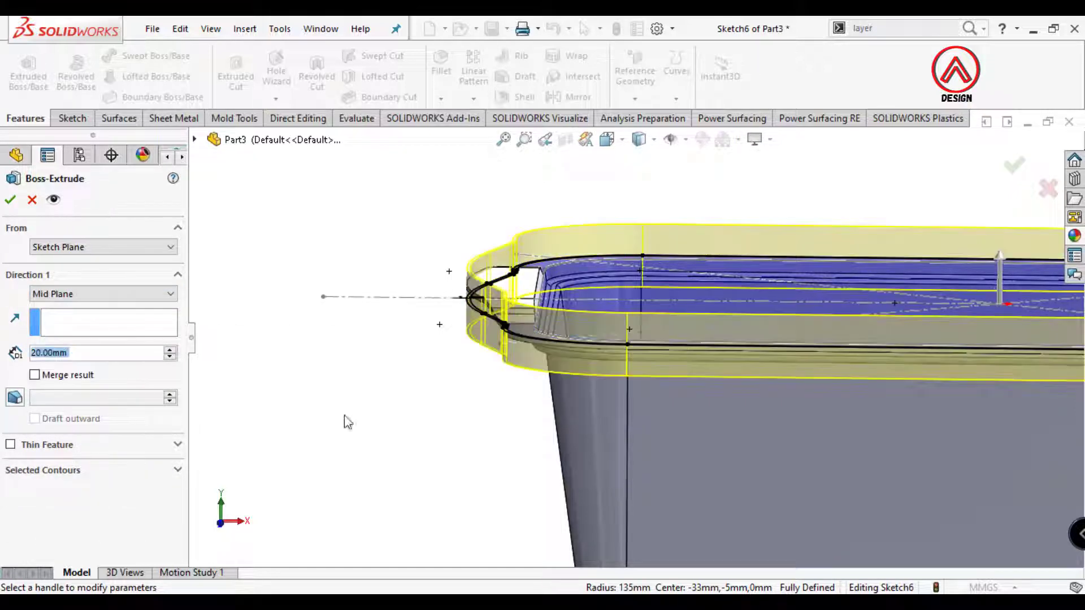
middle_click_drag(641, 305, 331, 328)
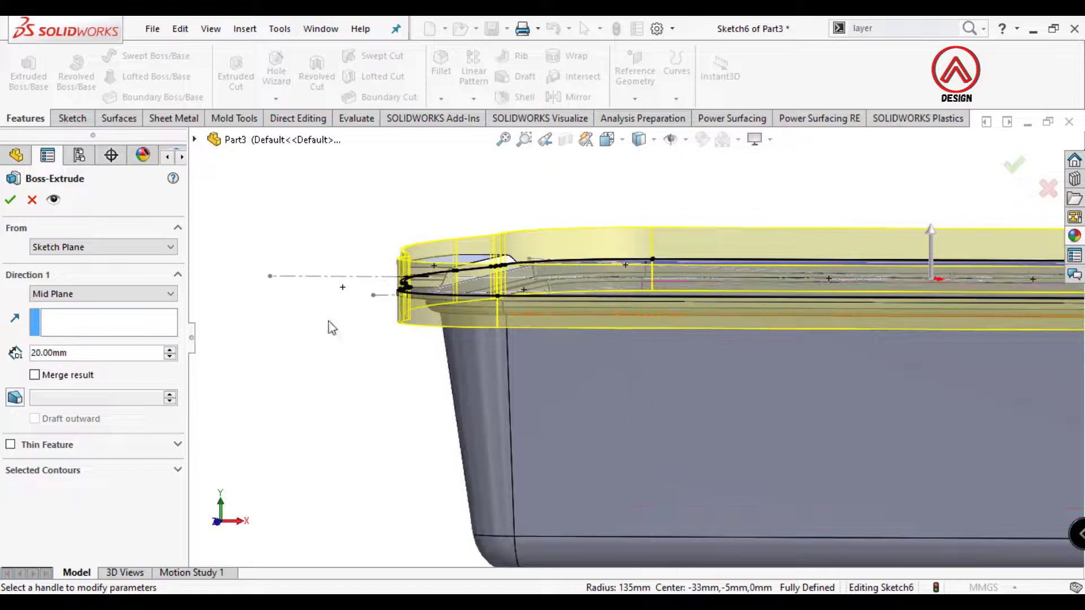
left_click(10, 201)
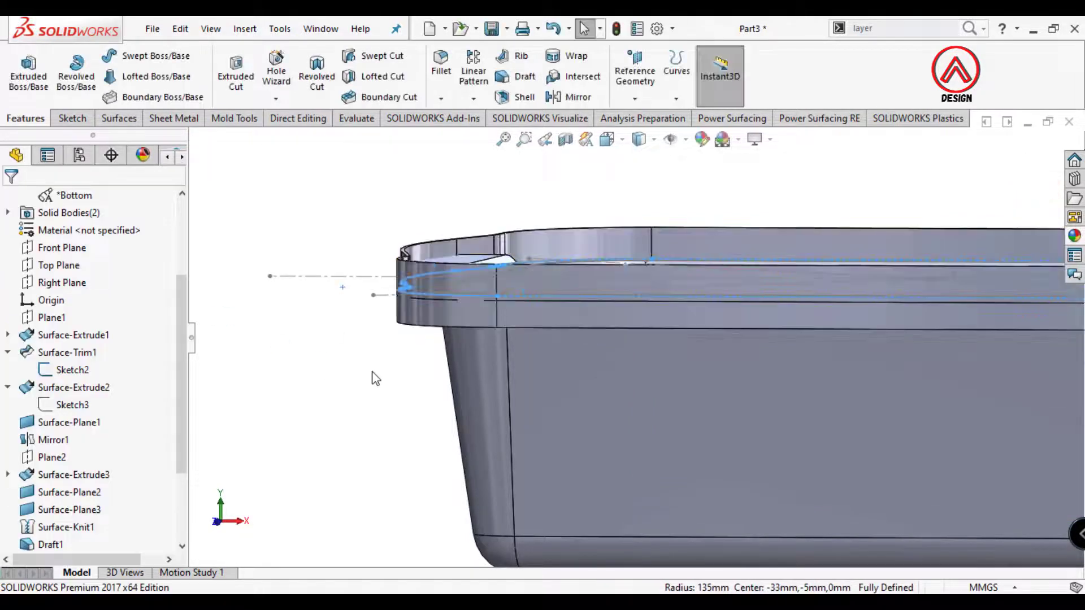
Hide Sketch2 in the model view
left_click(462, 272)
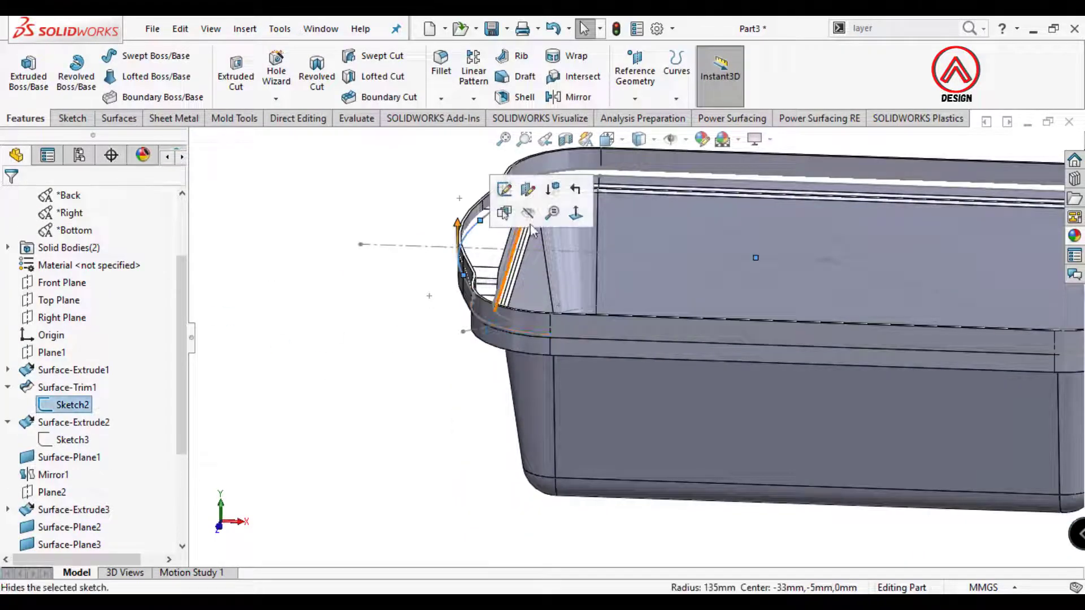
left_click(531, 213)
left_click(358, 305)
scroll(627, 305, "up", 4)
scroll(872, 245, "down", 2)
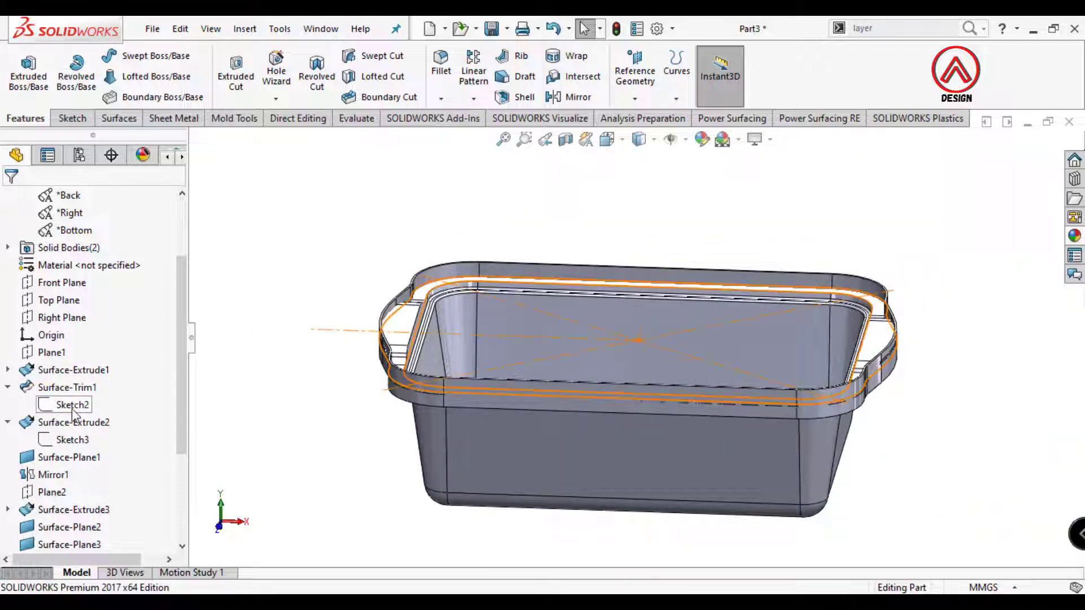
Cut the extruded rim band with Sketch1 of Surface-Extrude1, Through All - Both, limiting the feature scope to the Boss-Extrude2 body
left_click(74, 440)
left_click(7, 370)
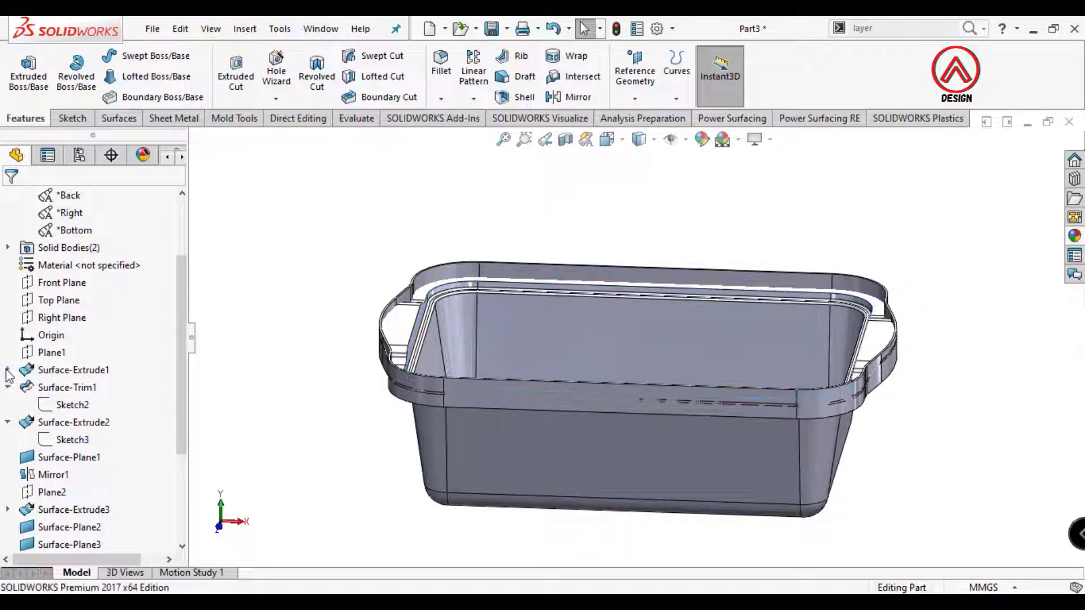
left_click(73, 387)
middle_click_drag(362, 322, 382, 349)
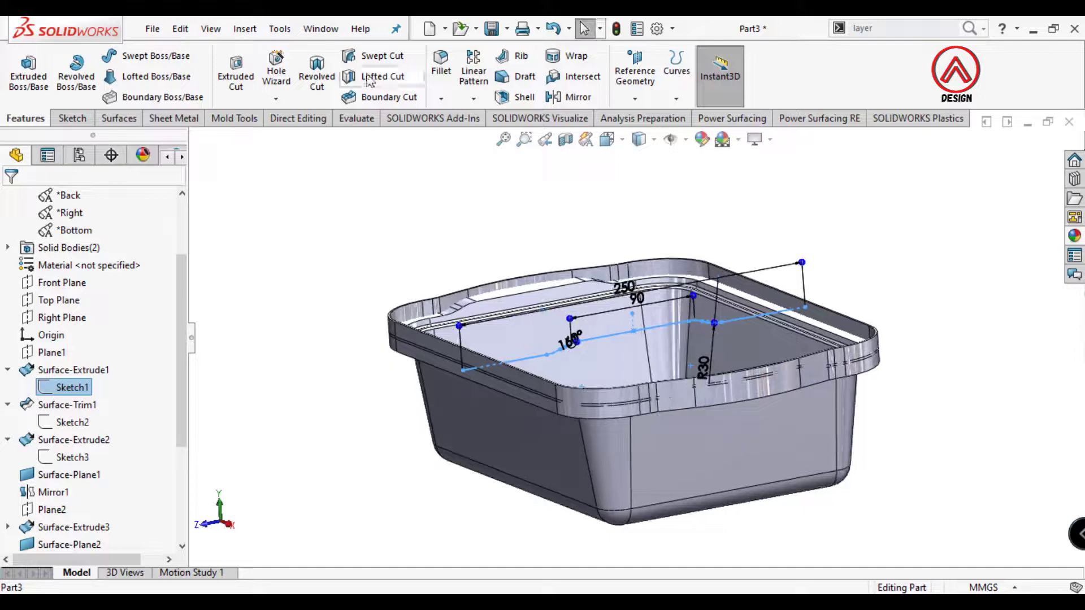
left_click(236, 72)
left_click(69, 295)
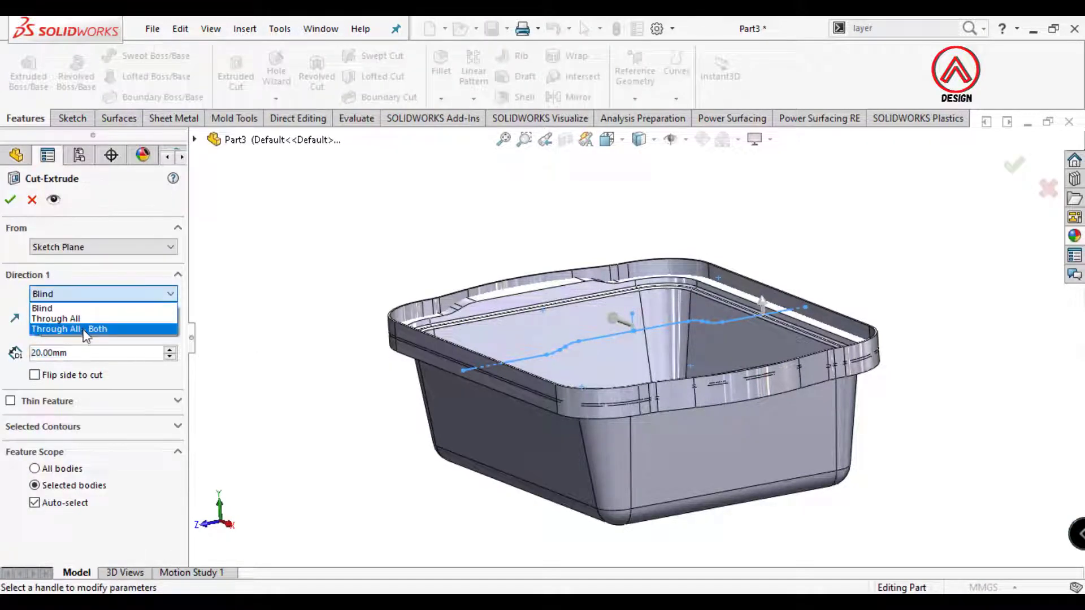
left_click(85, 334)
scroll(68, 557, "down", 1)
left_click(67, 551)
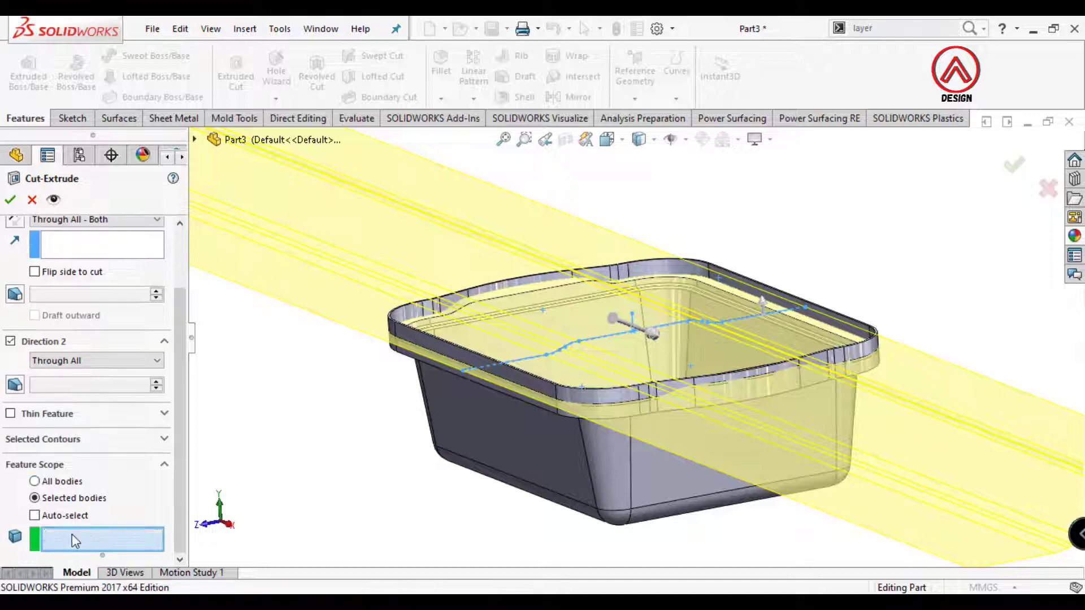
left_click(457, 354)
middle_click_drag(457, 354, 726, 327)
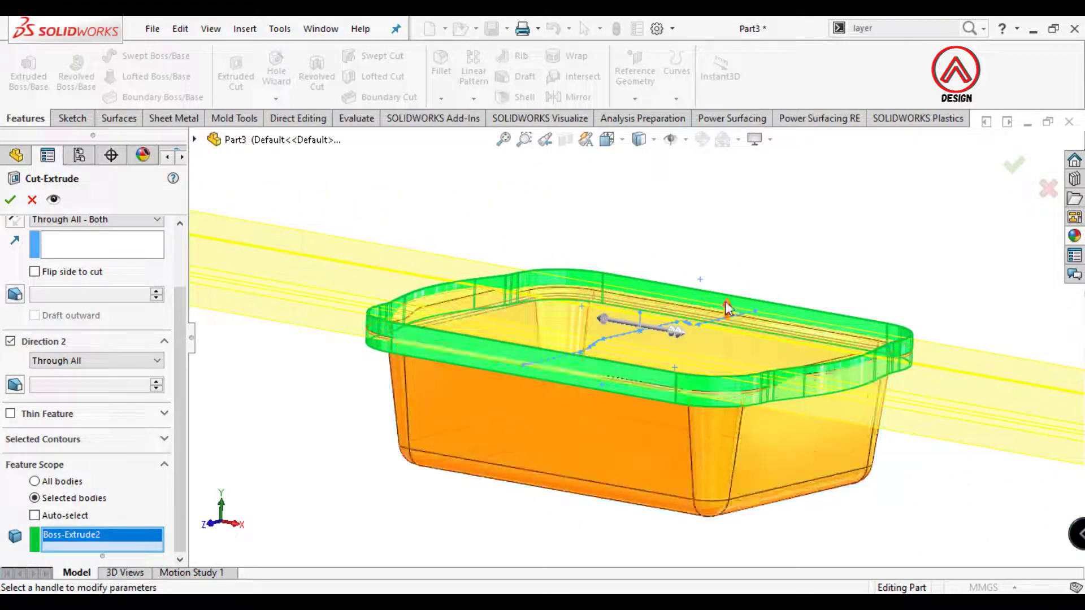
left_click(10, 200)
left_click(363, 399)
Combine the container body and the trimmed rim band into one solid using the Add operation
mouse_move(364, 400)
middle_mouse_down()
mouse_move(486, 226)
mouse_move(465, 231)
middle_mouse_up()
scroll(465, 232, "down", 1)
left_click(244, 28)
mouse_move(271, 101)
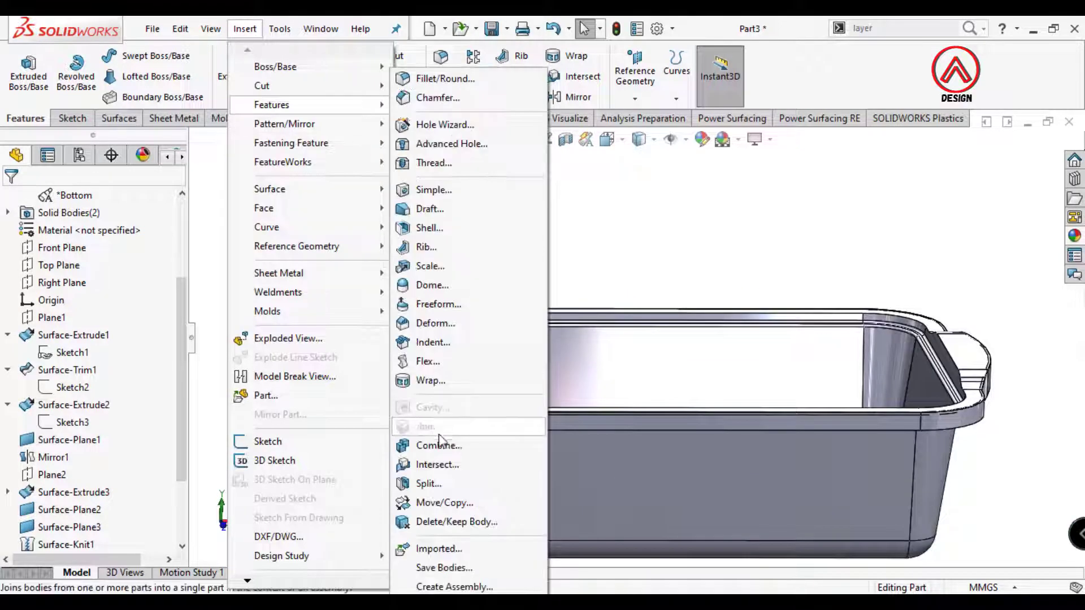
left_click(436, 443)
left_click(387, 379)
left_click(387, 379)
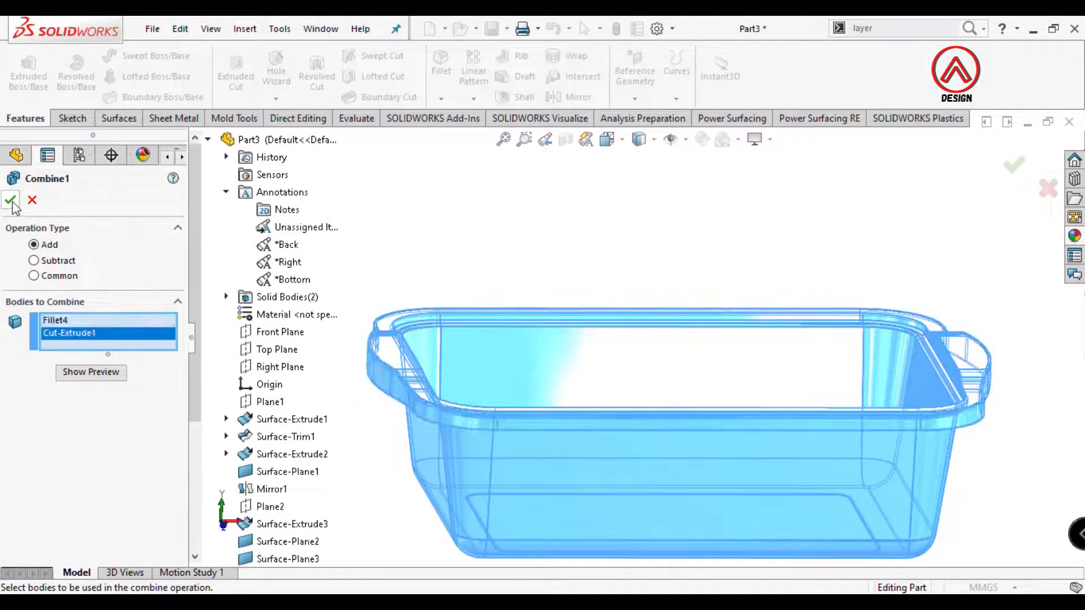
left_click(11, 200)
Run a draft analysis at 1° with a rim face as the reference, examine the outer rim wall, and close the analysis
scroll(435, 413, "down", 5)
middle_click_drag(431, 470, 473, 360)
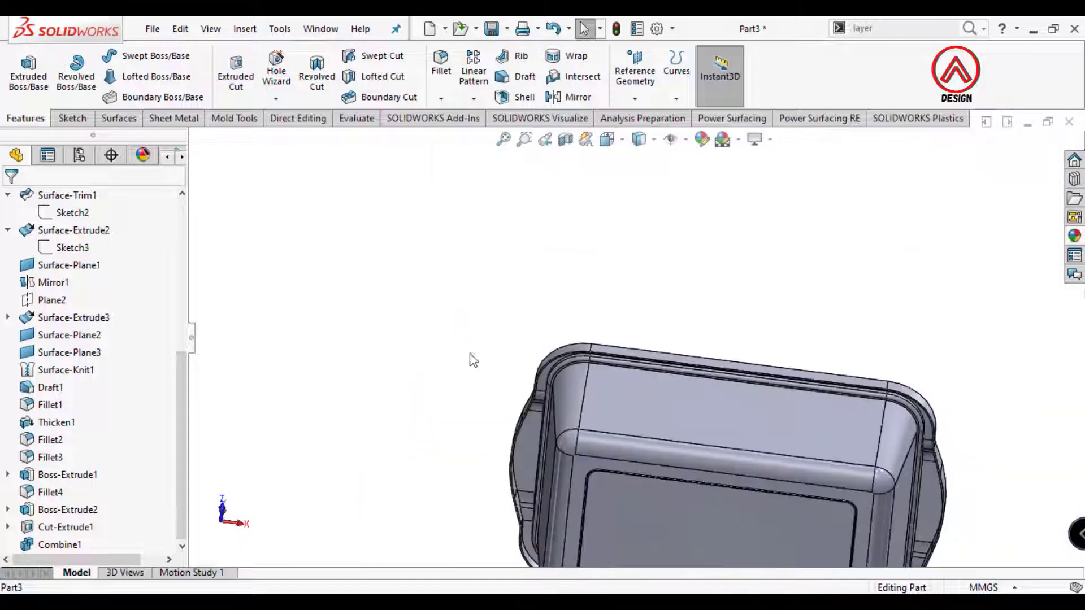
left_click(357, 118)
left_click(543, 56)
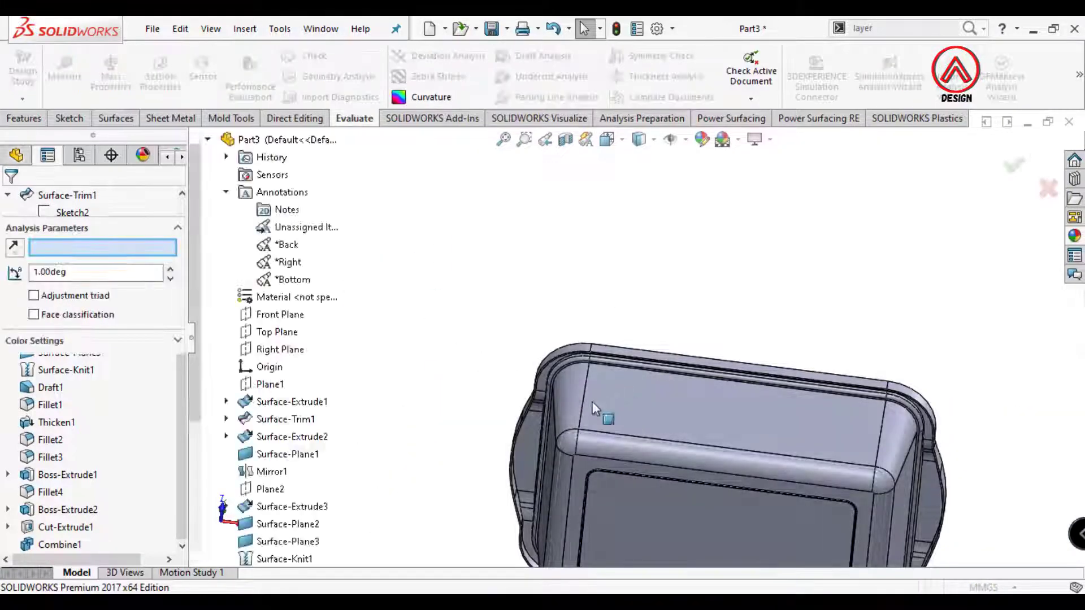
scroll(513, 265, "down", 5)
left_click(513, 265)
middle_click_drag(548, 336, 395, 316)
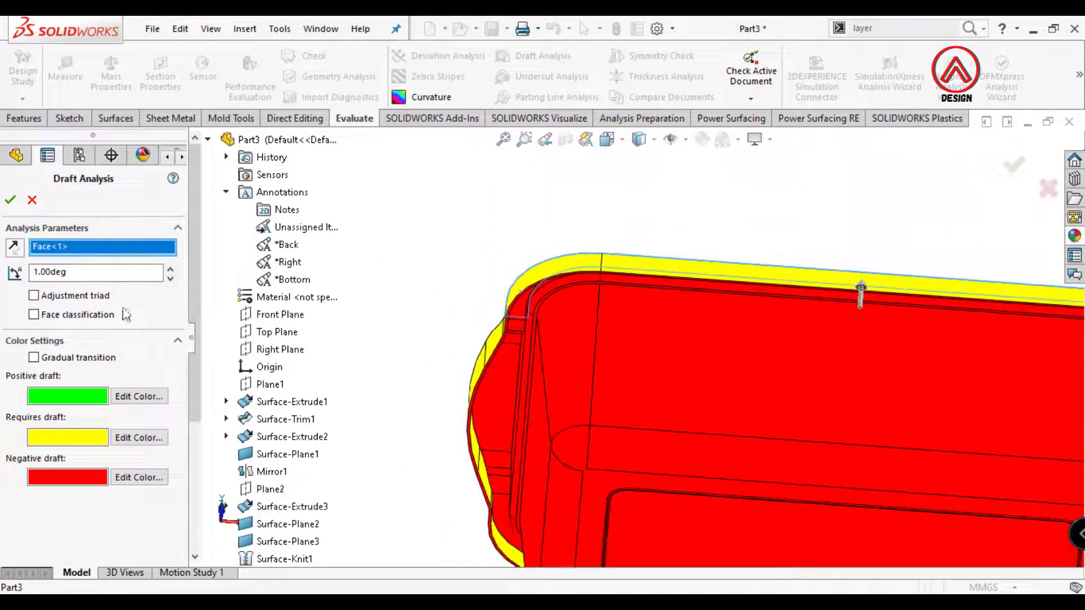
middle_click_drag(545, 315, 560, 226)
left_click(32, 200)
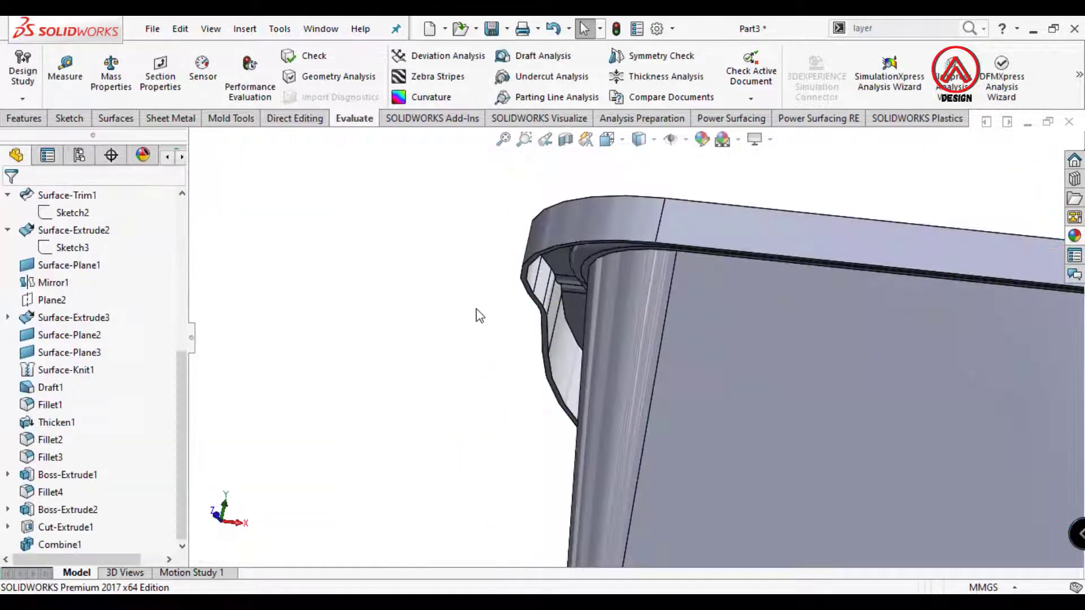
Start a Parting line draft with the Top Plane as the direction of pull
middle_click_drag(479, 315, 497, 243)
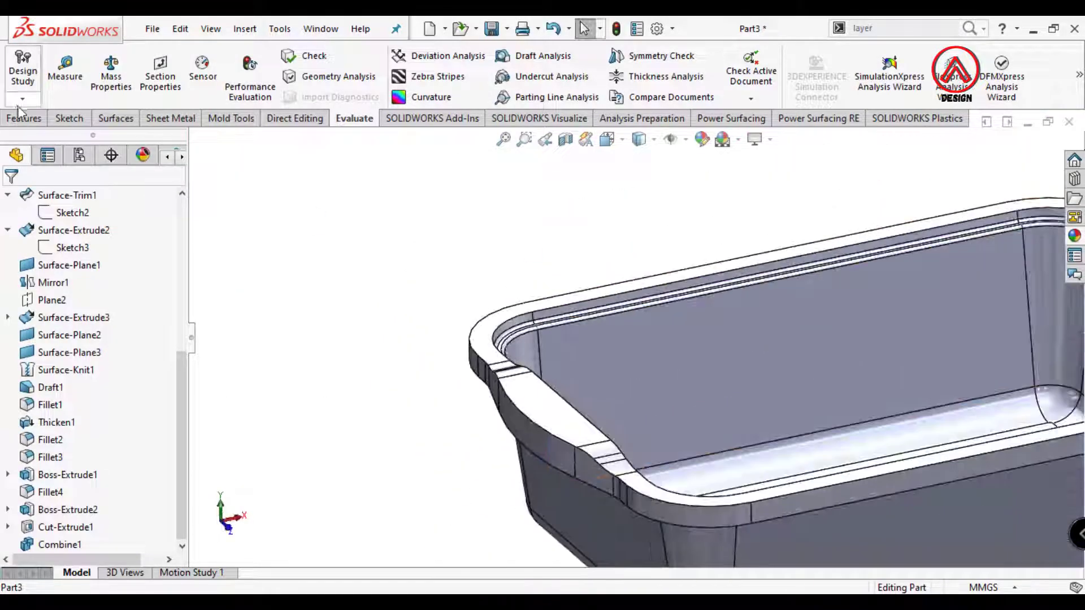
left_click(22, 116)
left_click(517, 77)
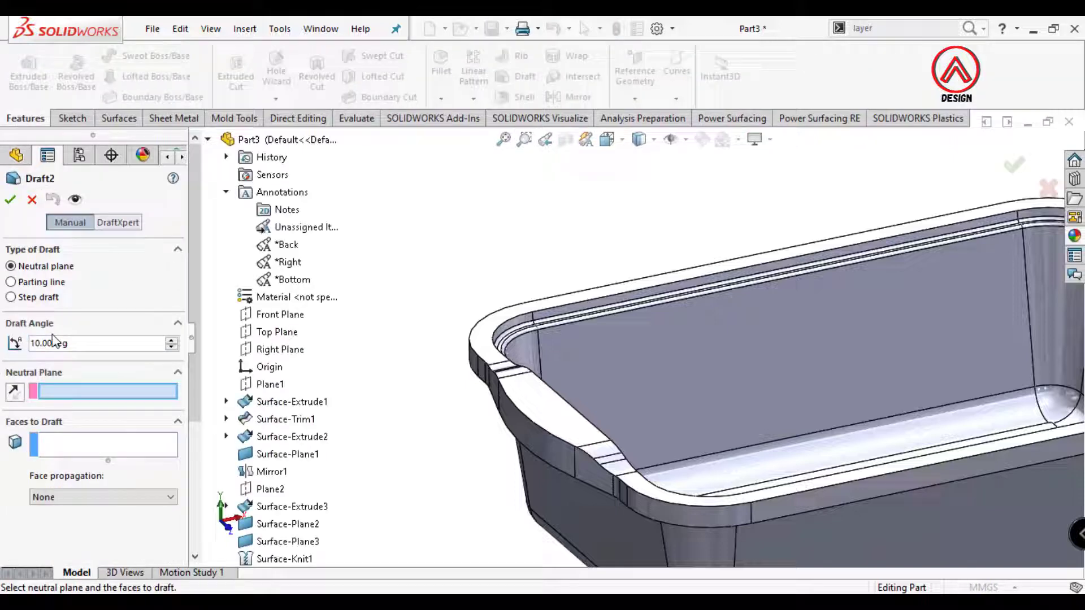
left_click(41, 286)
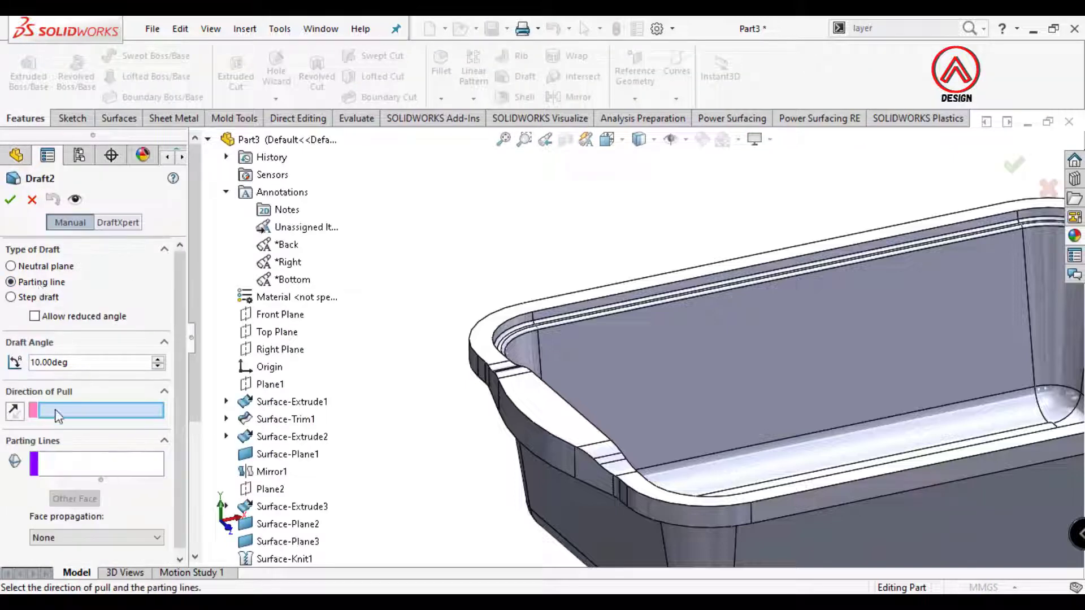
scroll(555, 417, "up", 3)
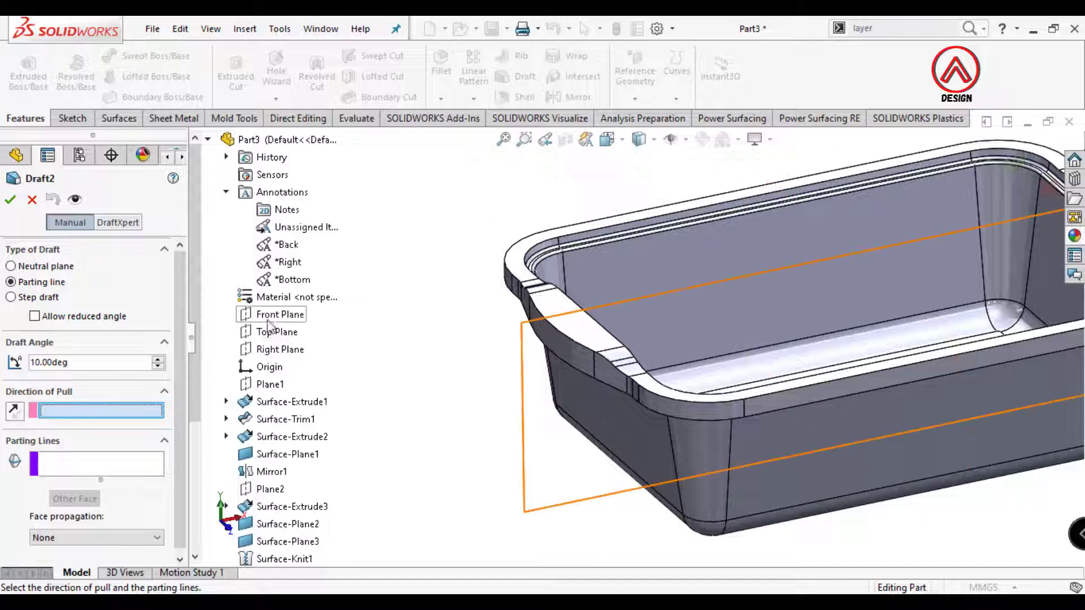
left_click(270, 334)
scroll(734, 311, "up", 3)
scroll(734, 311, "down", 3)
middle_click_drag(540, 345, 541, 323)
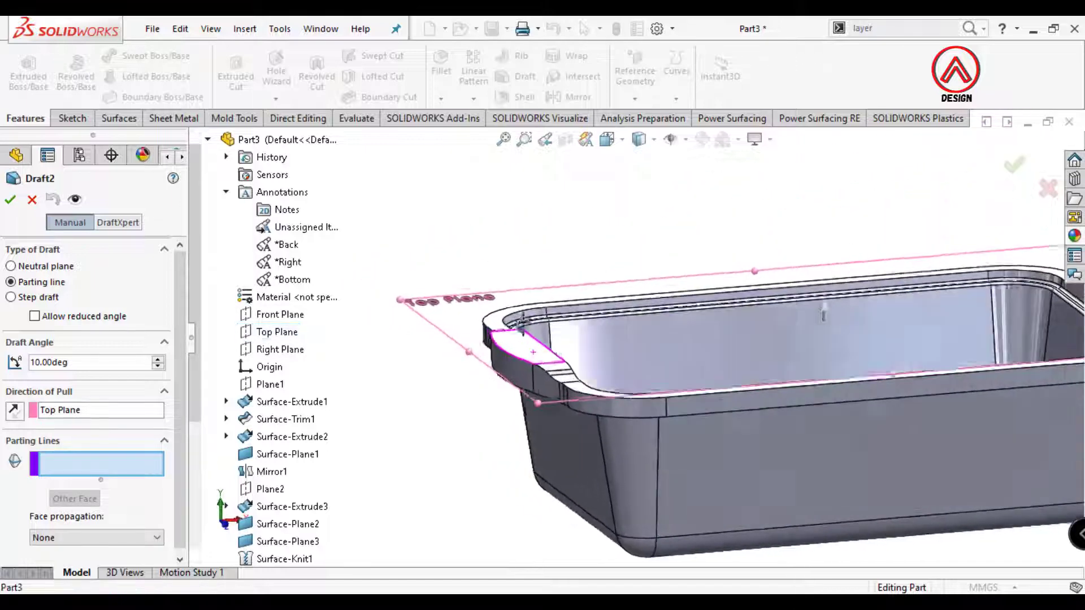
Pick the upper outer edges from the handle's middle curve through its transition to the adjacent corner as draft parting lines
scroll(487, 403, "down", 3)
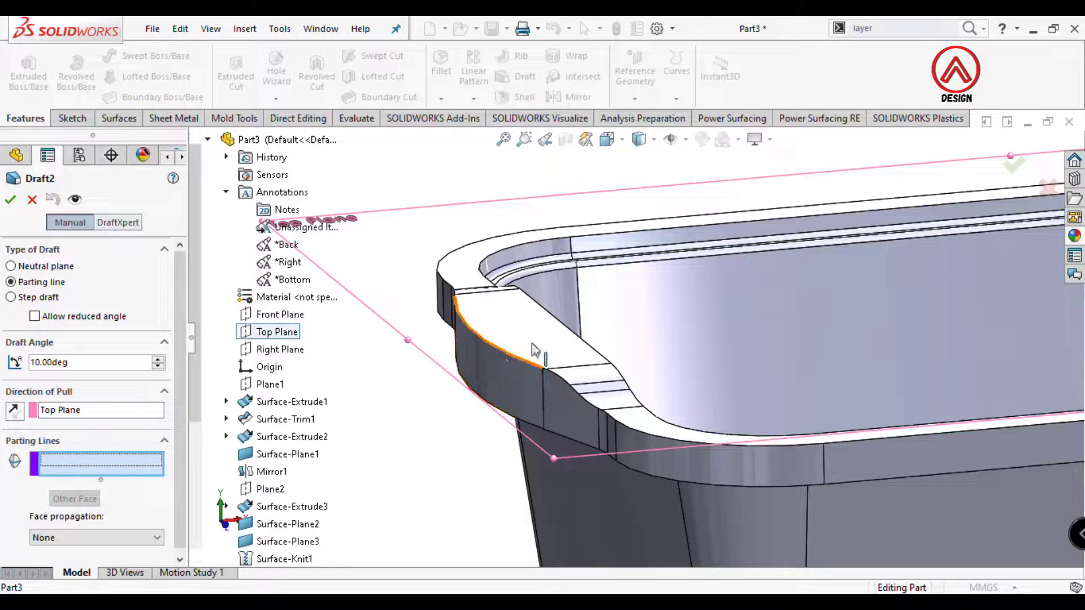
left_click(508, 359)
scroll(565, 367, "down", 5)
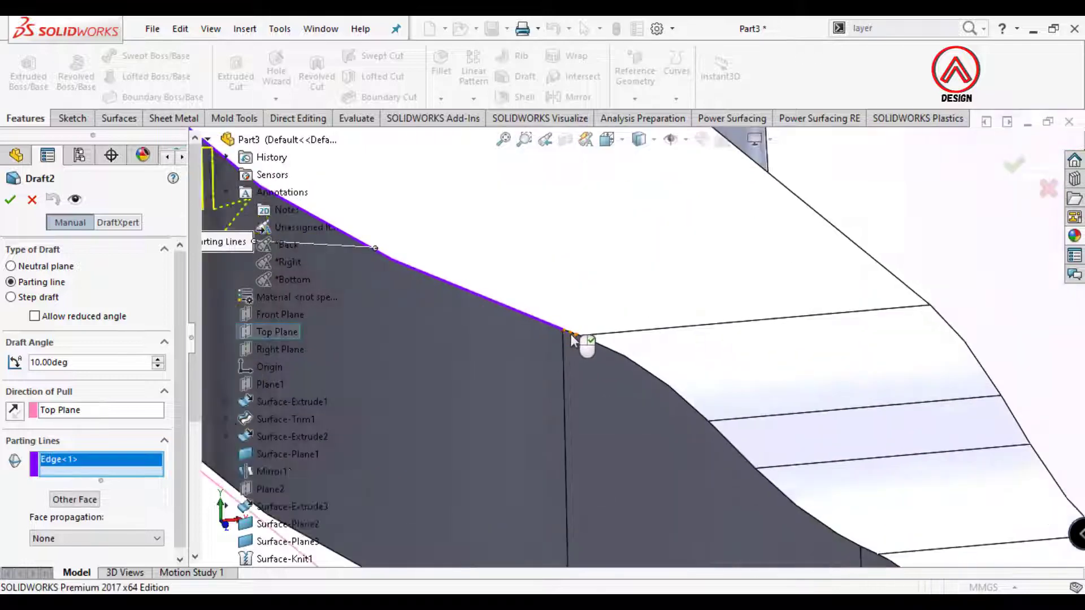
left_click(572, 338)
left_click(610, 353)
scroll(642, 394, "up", 3)
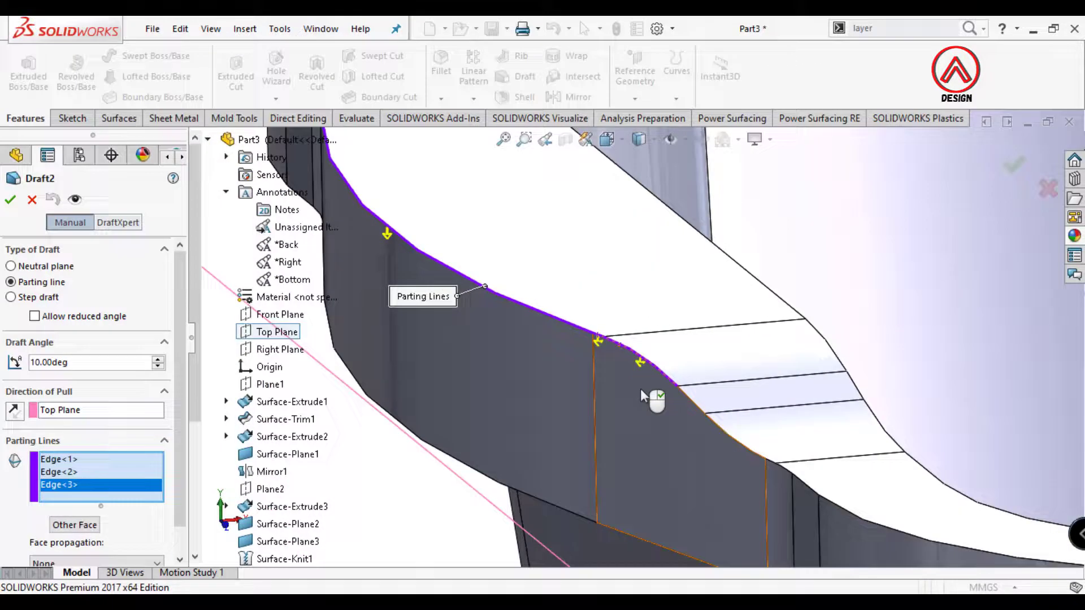
left_click(694, 406)
left_click(752, 449)
left_click(786, 472)
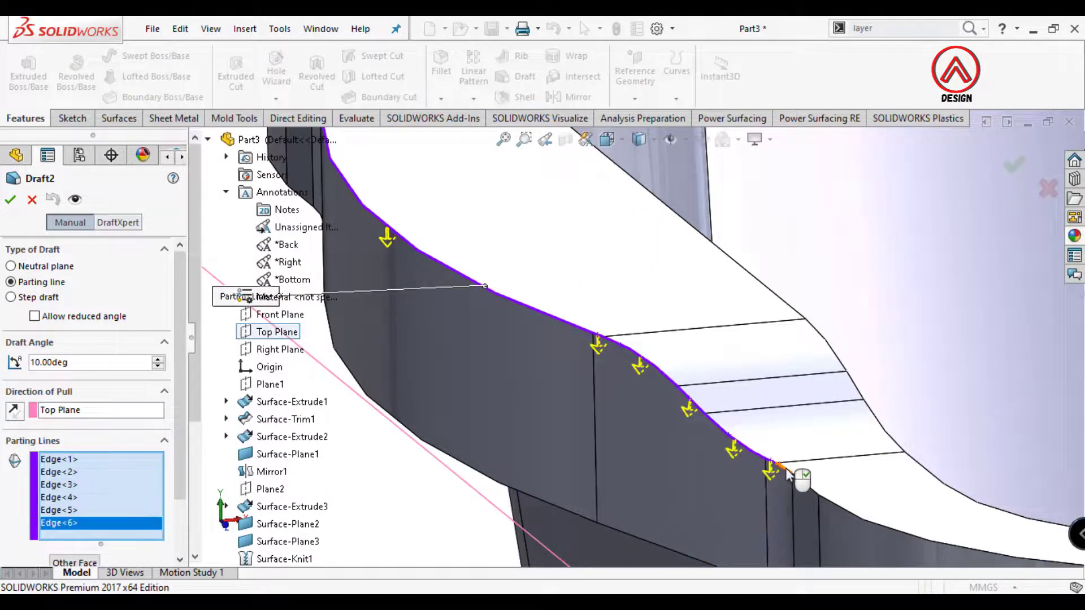
left_click(787, 470)
left_click(806, 484)
left_click(824, 498)
scroll(701, 401, "up", 6)
middle_click_drag(584, 286, 582, 284)
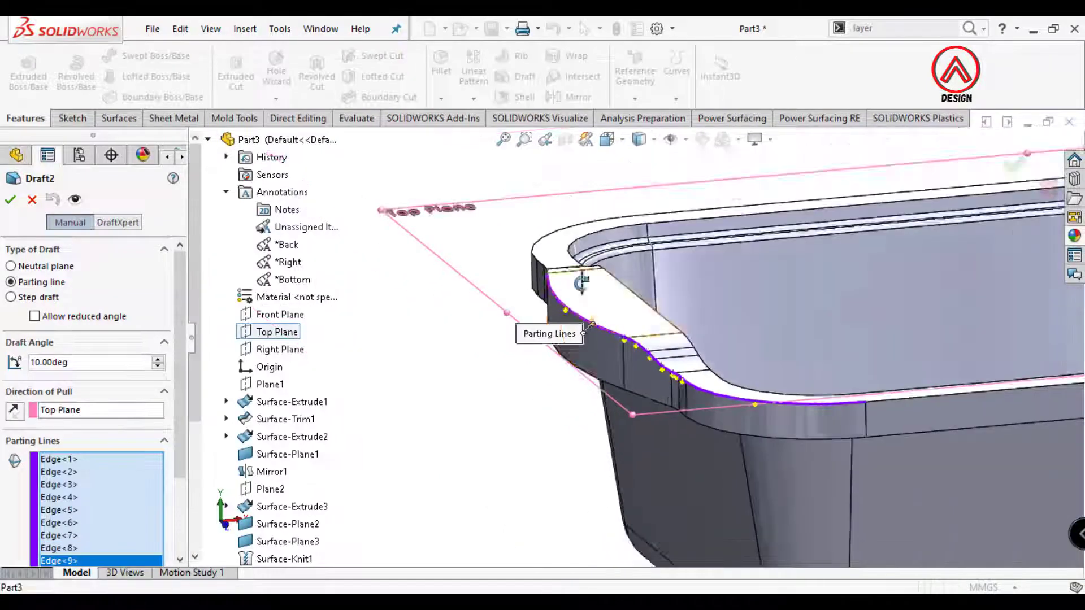
Add the upper outer edges on the other half of the same handle, including the adjoining corner, to the parting lines
scroll(601, 328, "down", 8)
left_click(604, 316)
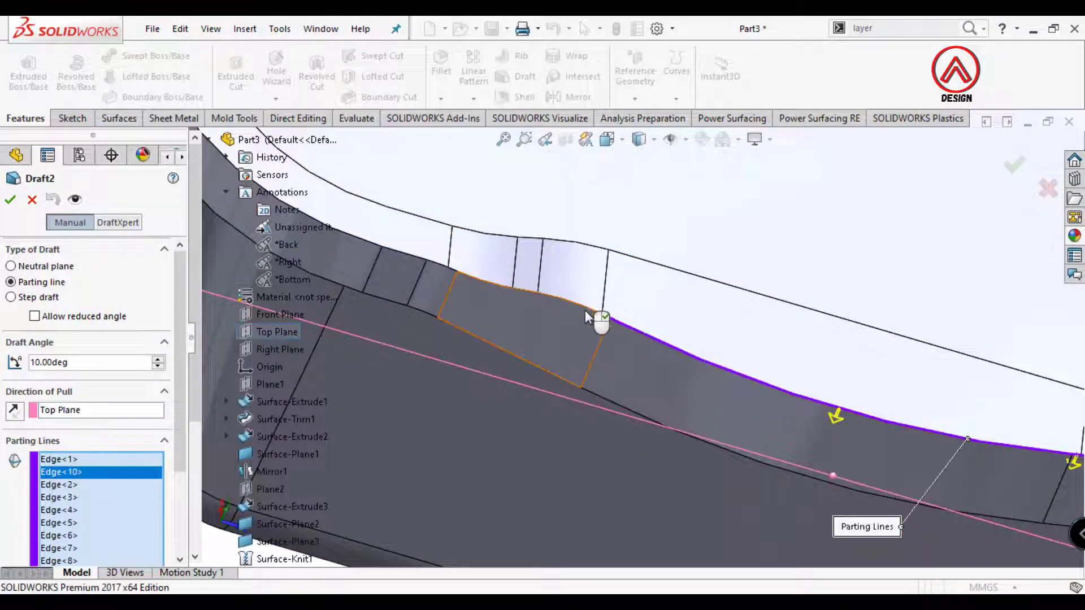
left_click(580, 305)
scroll(513, 283, "down", 3)
left_click(554, 305)
left_click(520, 300)
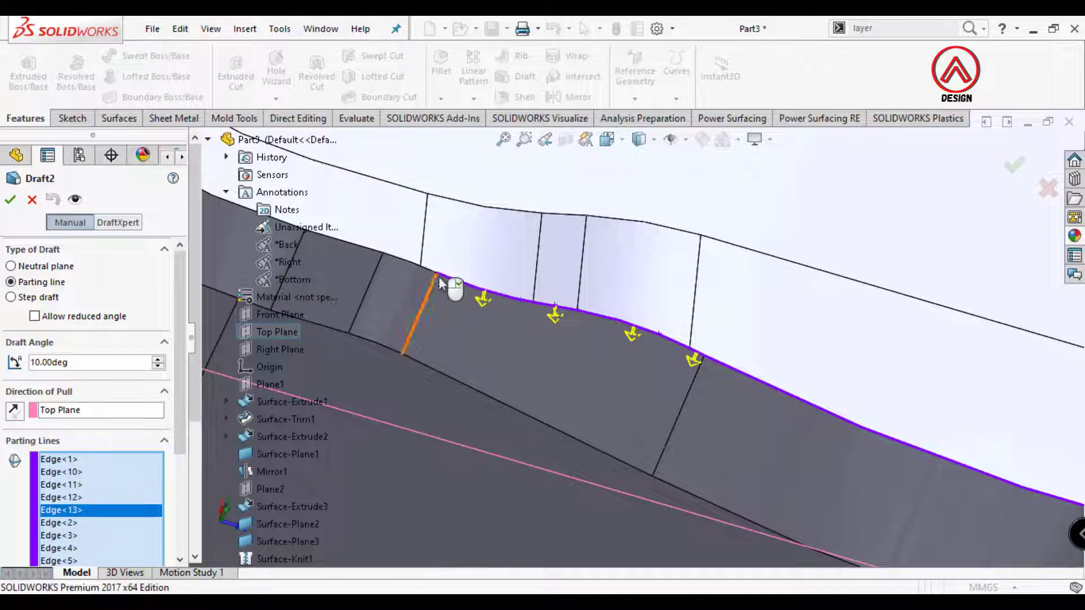
left_click(430, 270)
left_click(411, 262)
left_click(374, 248)
scroll(572, 331, "up", 3)
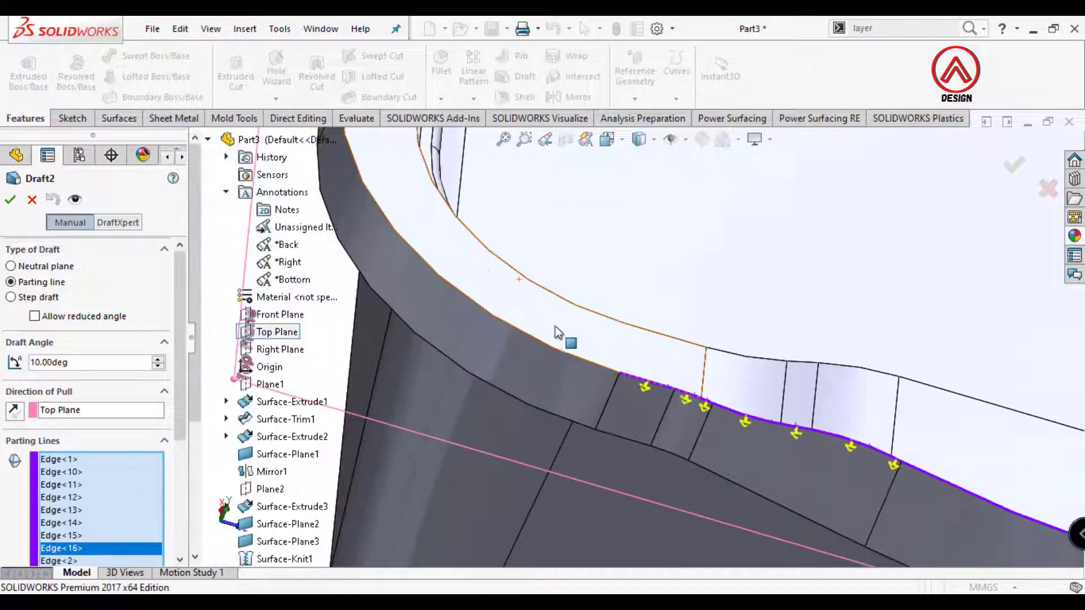
left_click(599, 367)
Add the upper outer edges of the adjoining long side and its far corner to the draft's parting lines
scroll(597, 361, "up", 5)
middle_click_drag(583, 199, 629, 375)
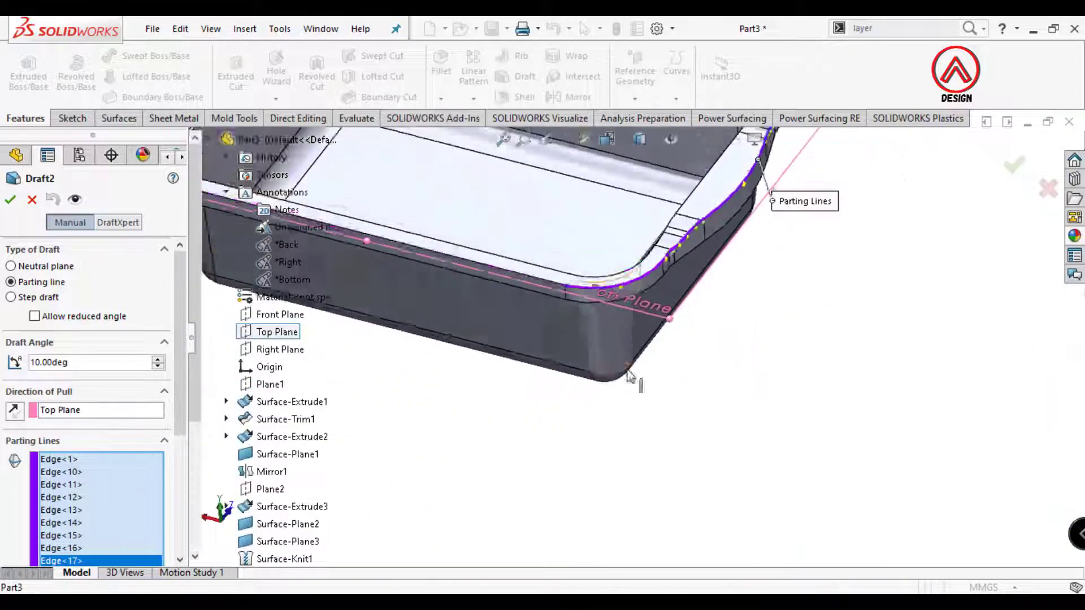
scroll(621, 370, "up", 2)
scroll(517, 337, "down", 3)
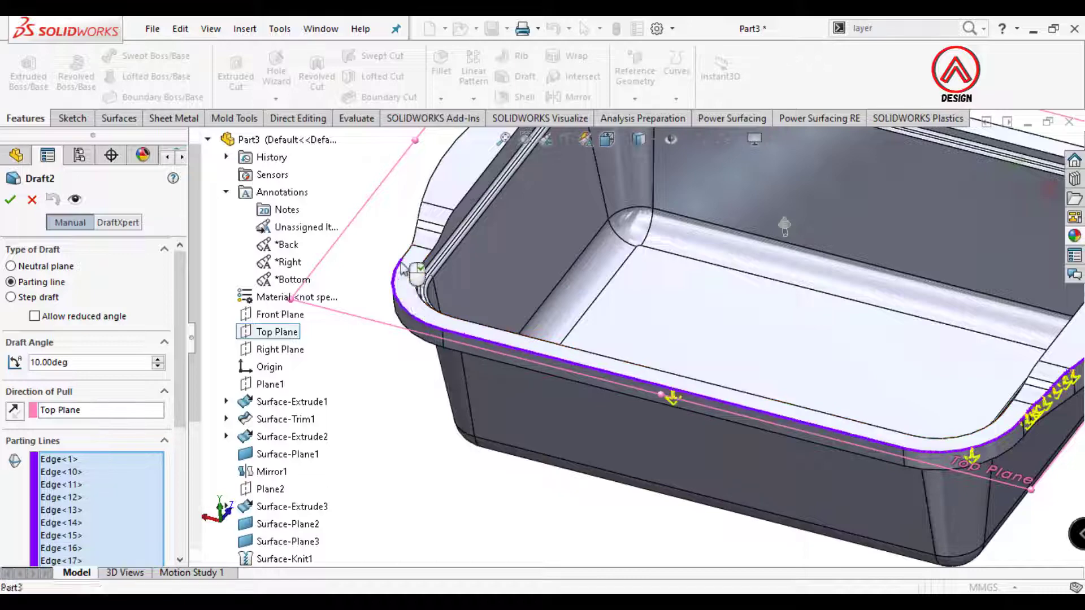
Add the opposite handle's near transition edges and raised middle curve to the draft's parting lines
middle_click_drag(402, 269, 451, 313)
scroll(356, 300, "down", 3)
scroll(542, 322, "up", 5)
scroll(503, 310, "down", 7)
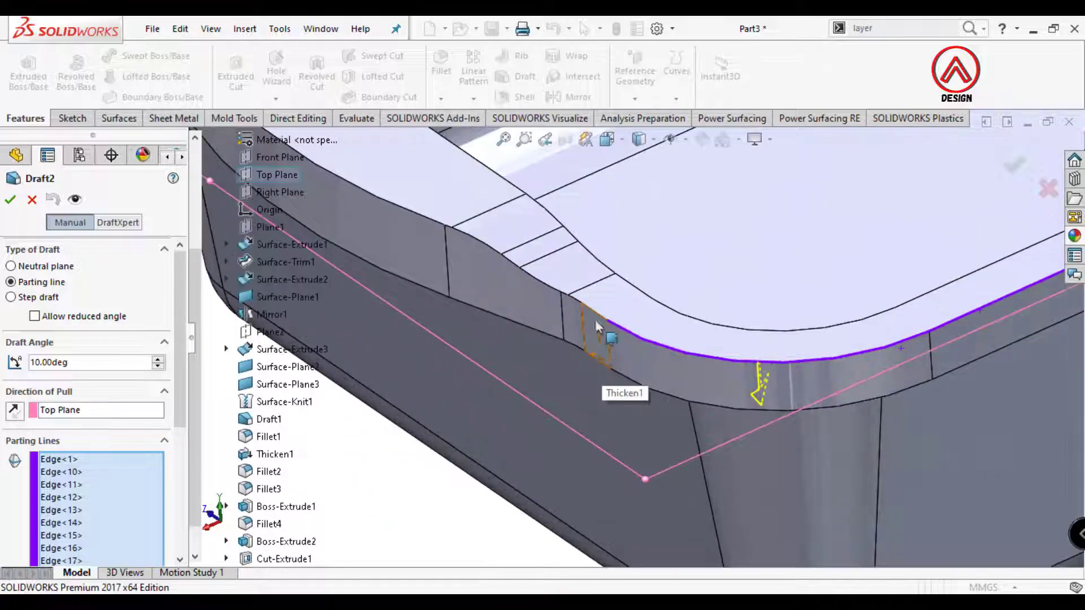
scroll(576, 304, "down", 5)
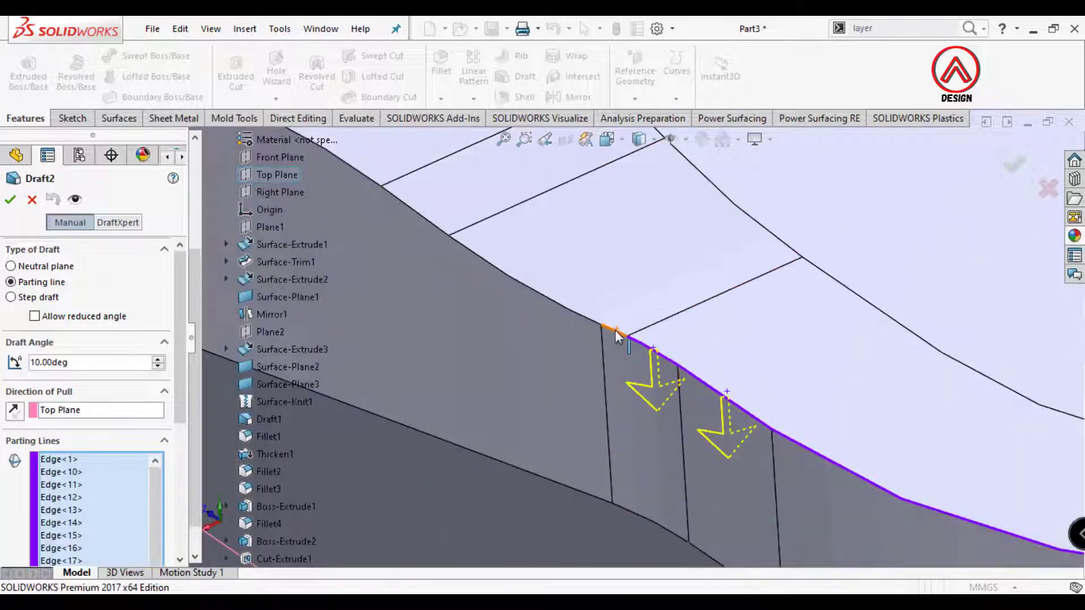
left_click(593, 326)
left_click(441, 229)
scroll(460, 237, "up", 3)
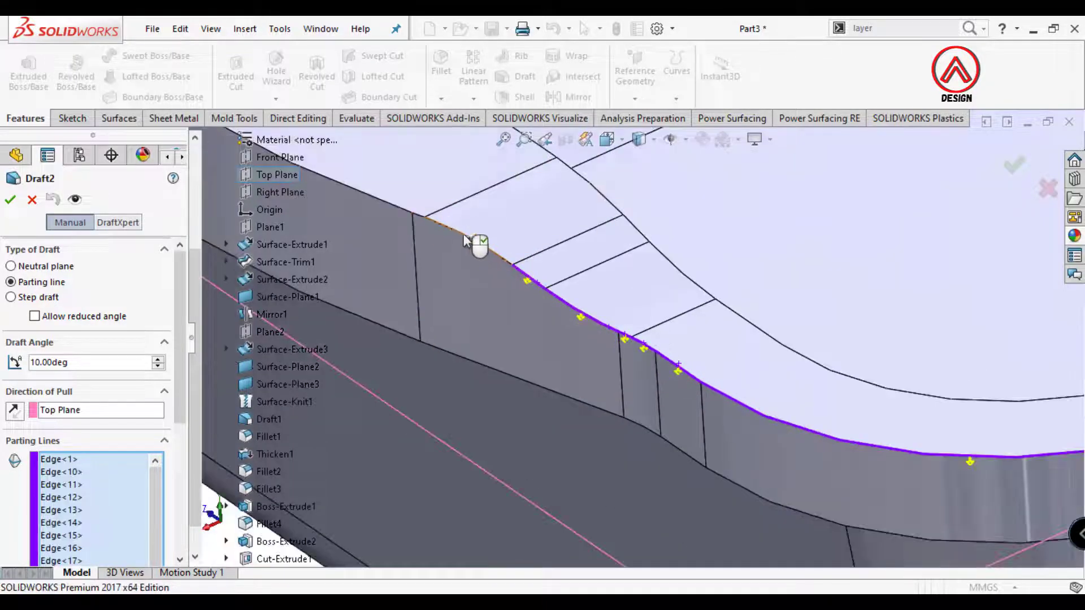
scroll(667, 308, "up", 6)
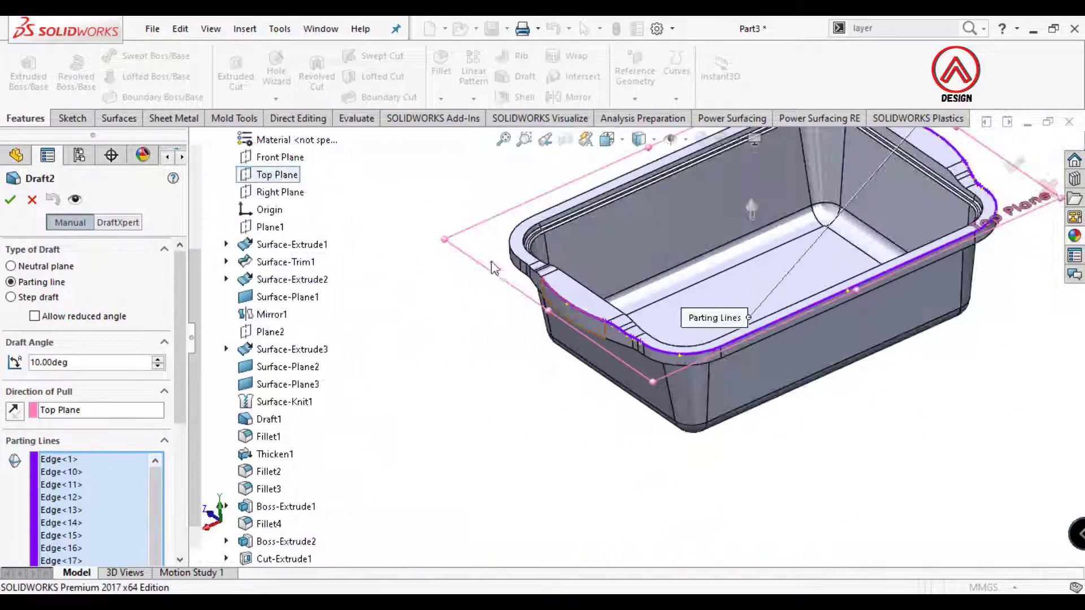
Add the upper outer edges of the opposite handle's far transition and its adjoining corner to the parting lines
middle_click_drag(709, 315, 552, 285)
scroll(695, 372, "down", 6)
scroll(695, 371, "down", 2)
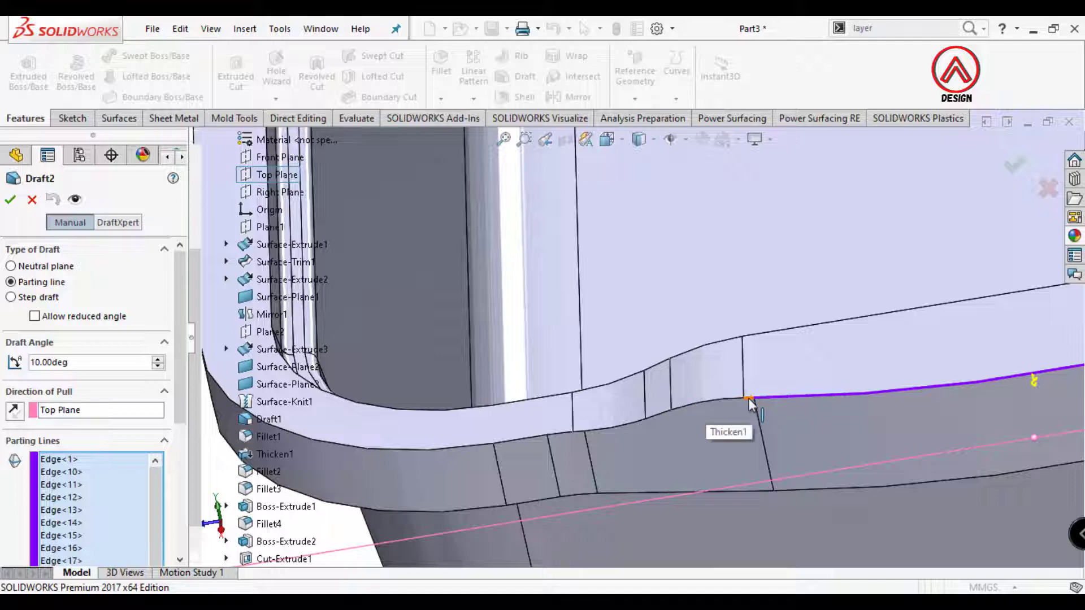
left_click(734, 402)
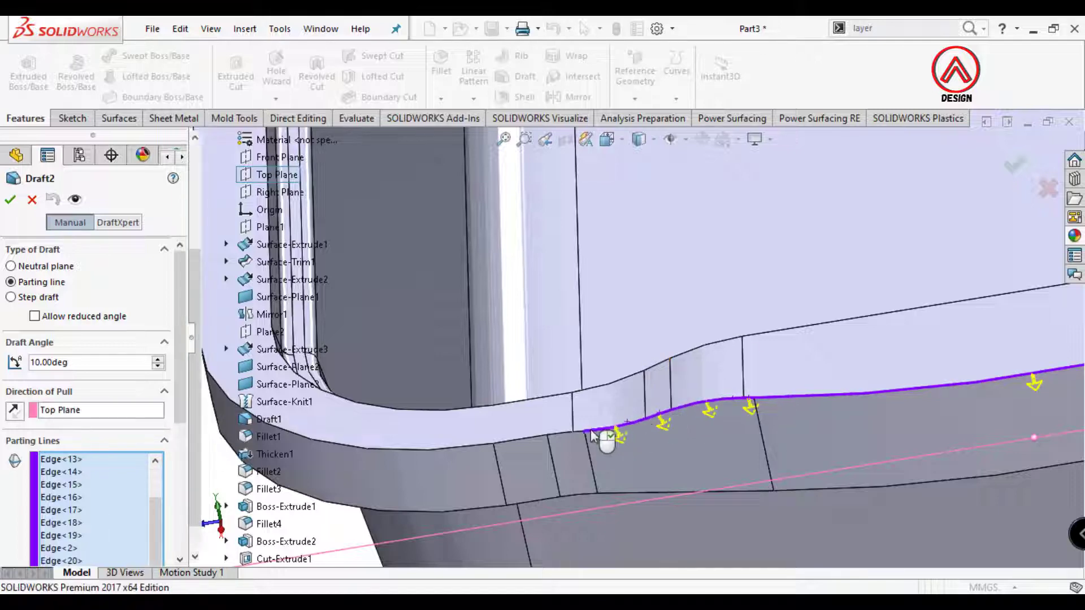
left_click(572, 433)
left_click(561, 434)
left_click(530, 439)
left_click(500, 444)
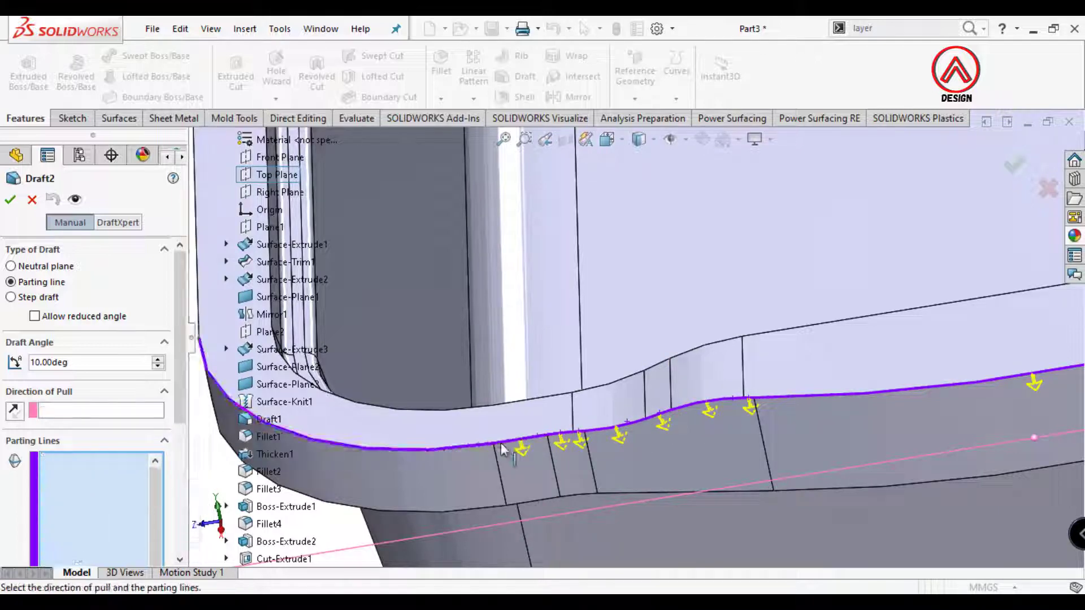
Add the remaining long-side upper edge to the parting lines, set the draft angle to 1.5°, and apply the draft
scroll(502, 451, "up", 5)
middle_click_drag(496, 315, 587, 340)
scroll(588, 340, "up", 2)
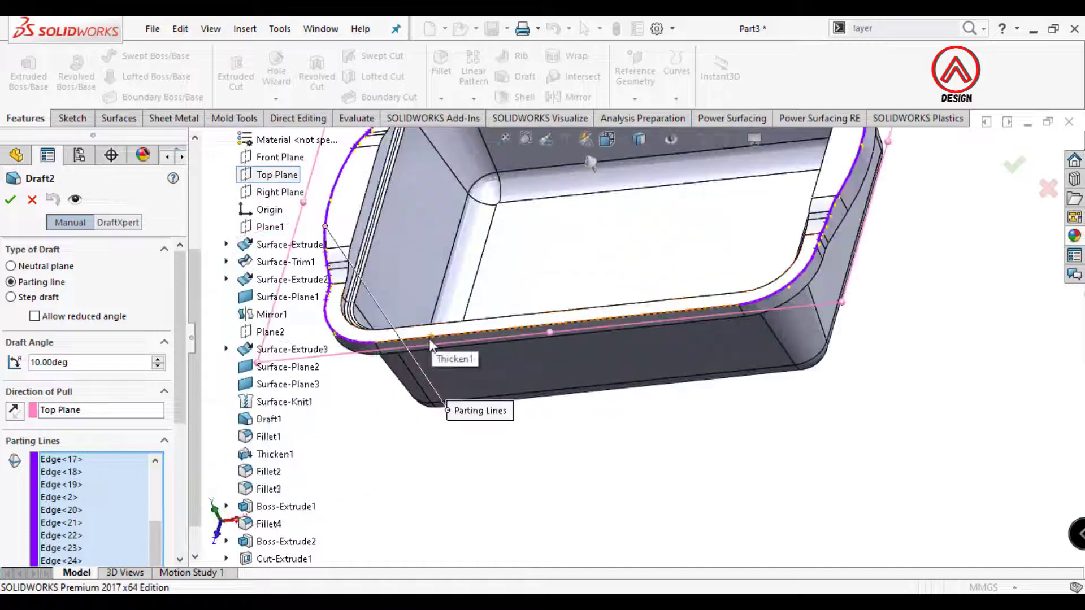
left_click(430, 343)
middle_click_drag(431, 343, 557, 331)
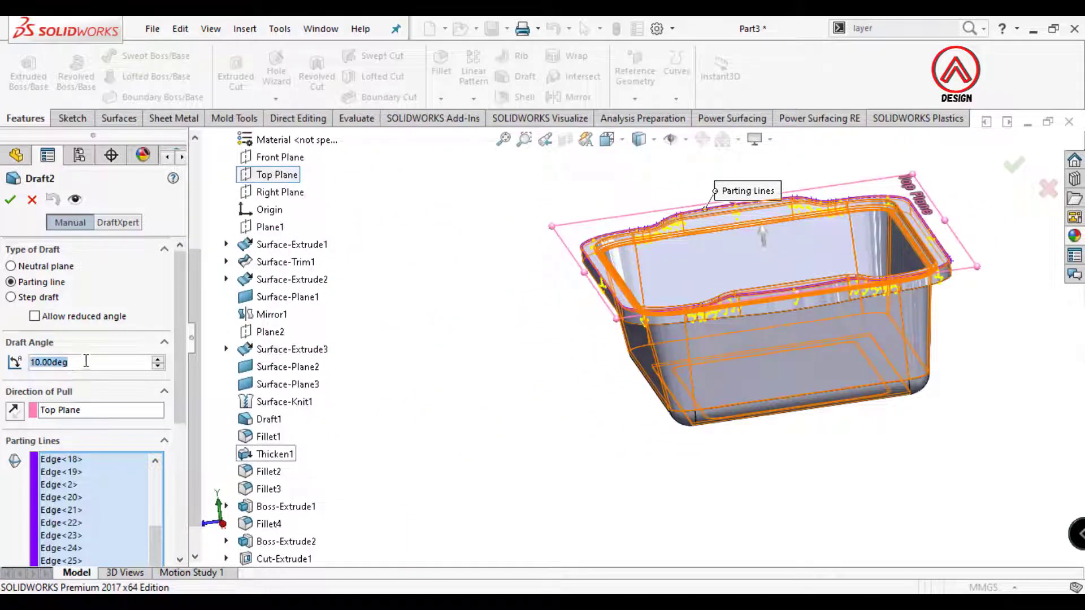
left_click(10, 199)
Examine the drafted outer rim wall in the Front view and from the underside of the handle
scroll(612, 255, "down", 5)
scroll(611, 255, "up", 3)
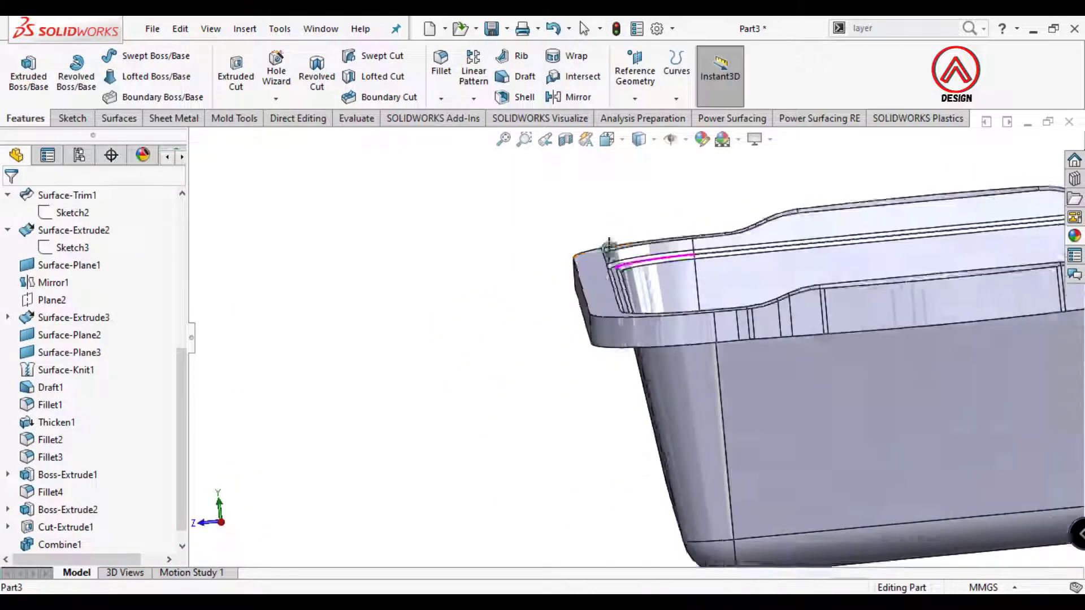
left_click(607, 139)
left_click(632, 215)
scroll(472, 288, "down", 5)
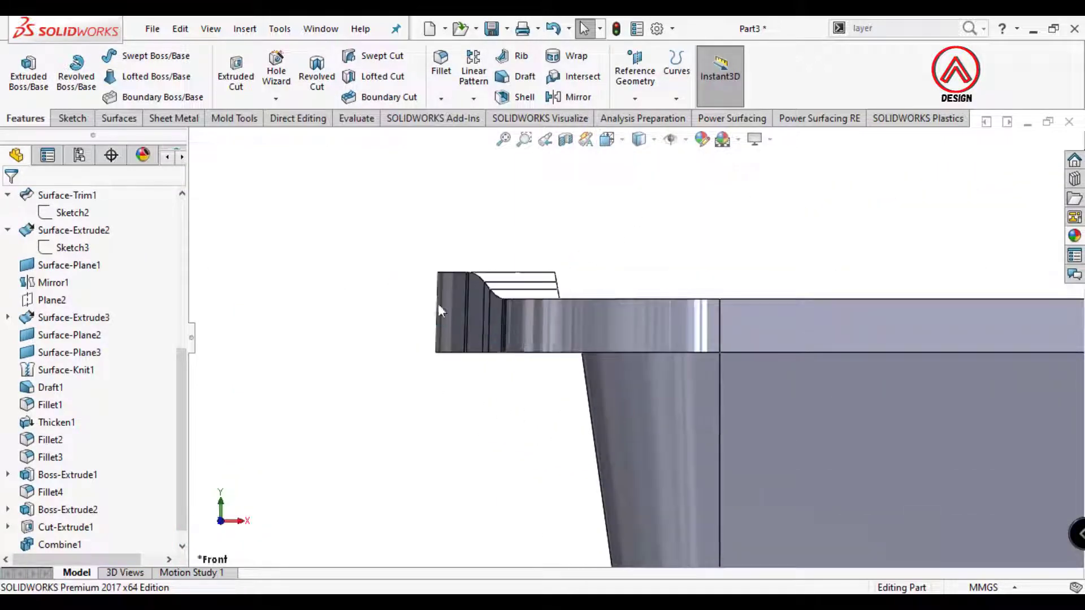
scroll(522, 344, "down", 3)
middle_click_drag(522, 344, 646, 452)
scroll(644, 454, "up", 4)
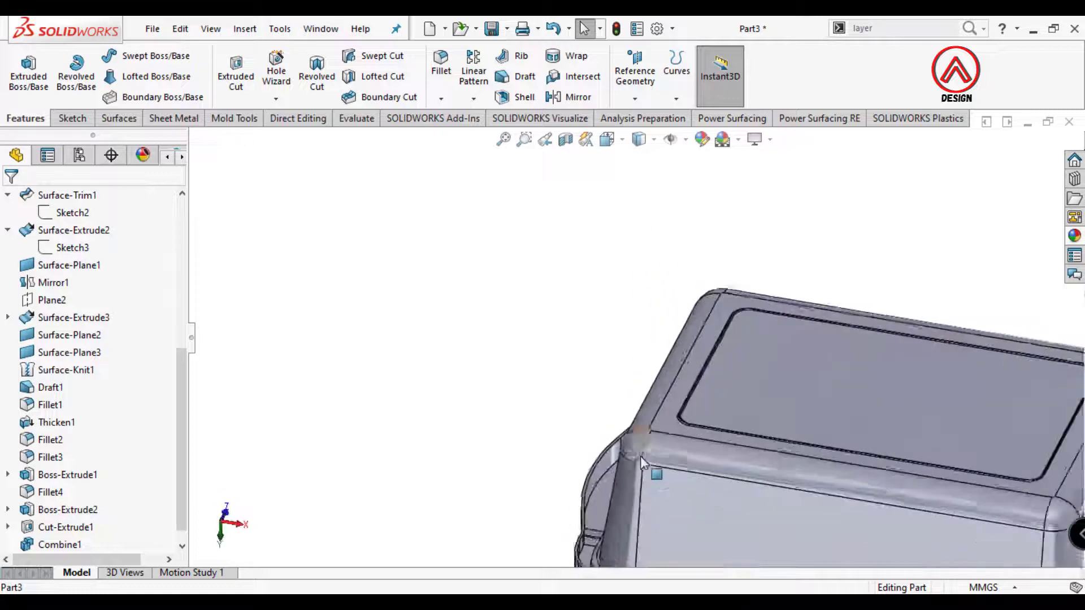
scroll(599, 430, "down", 6)
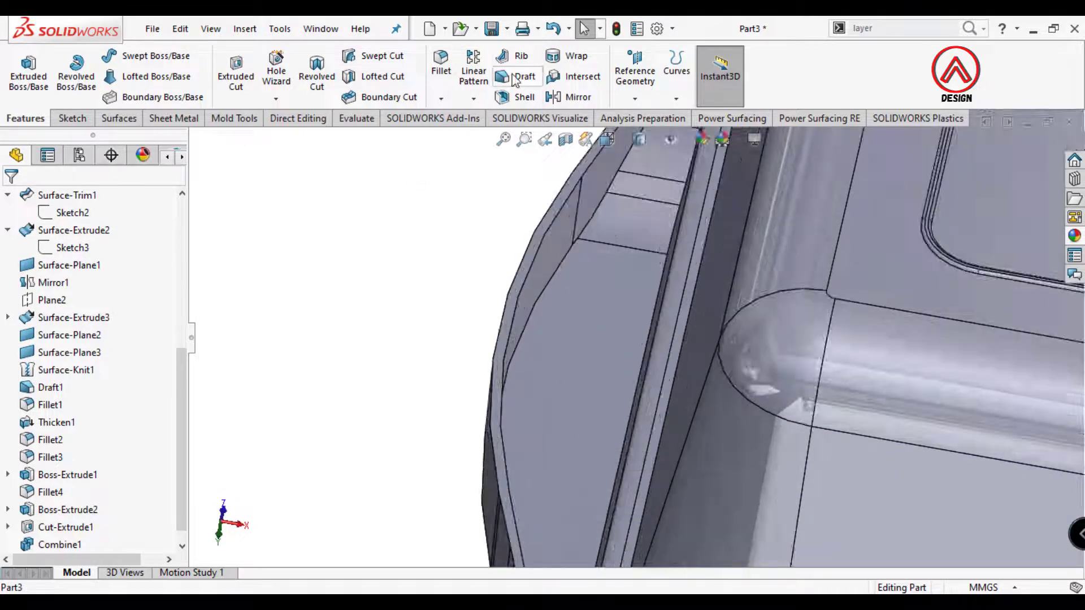
Start a 1.5° Parting line draft with the handle's flat underside as pull direction and its middle inner wall edge as parting line
left_click(515, 80)
left_click(585, 364)
middle_click_drag(585, 364, 416, 324)
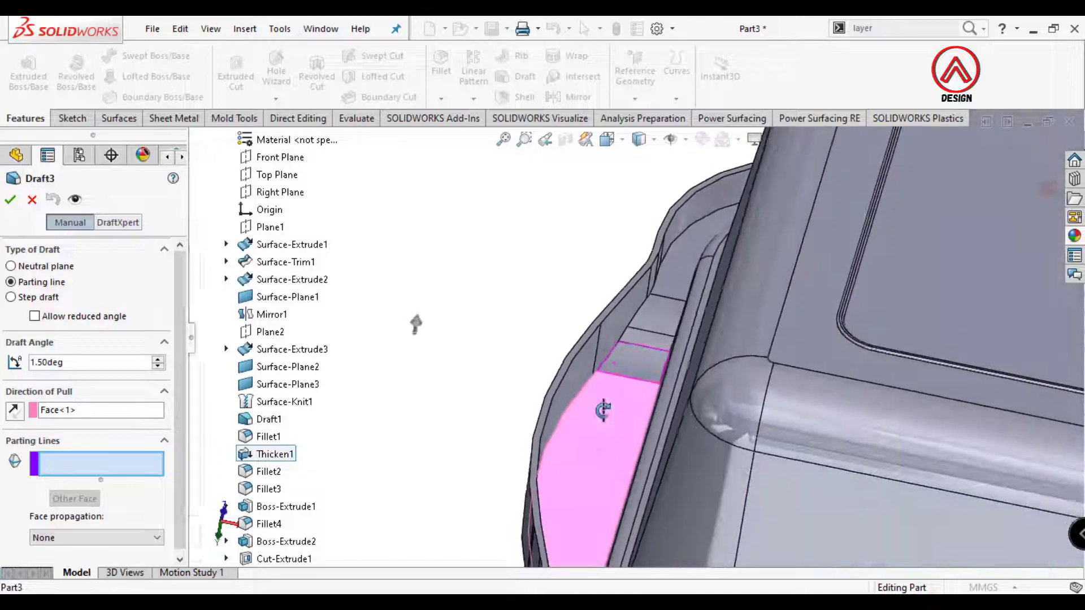
left_click(586, 395)
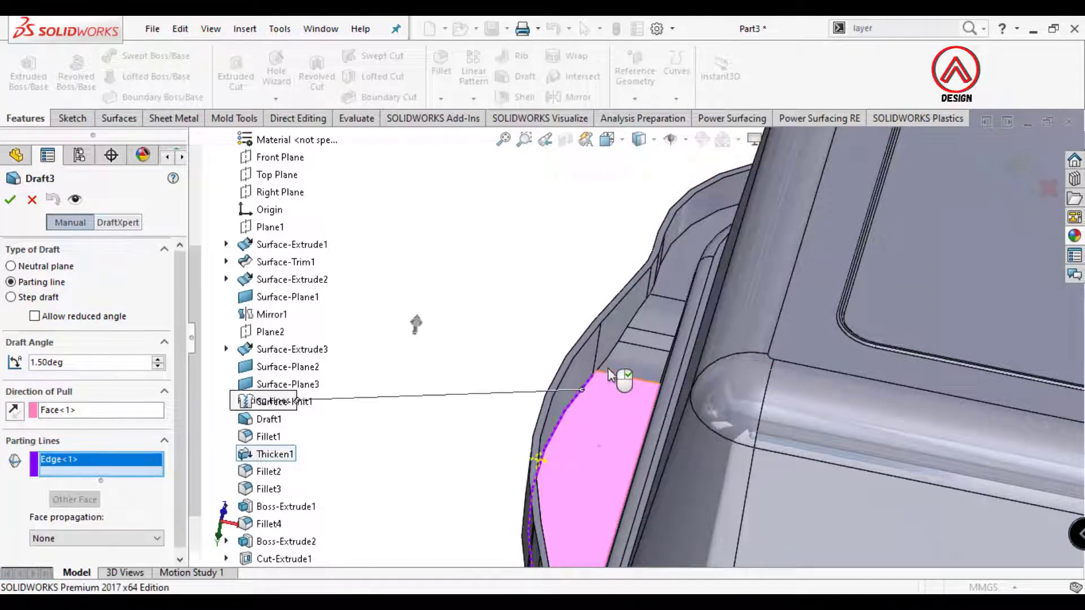
middle_click_drag(622, 375, 658, 504)
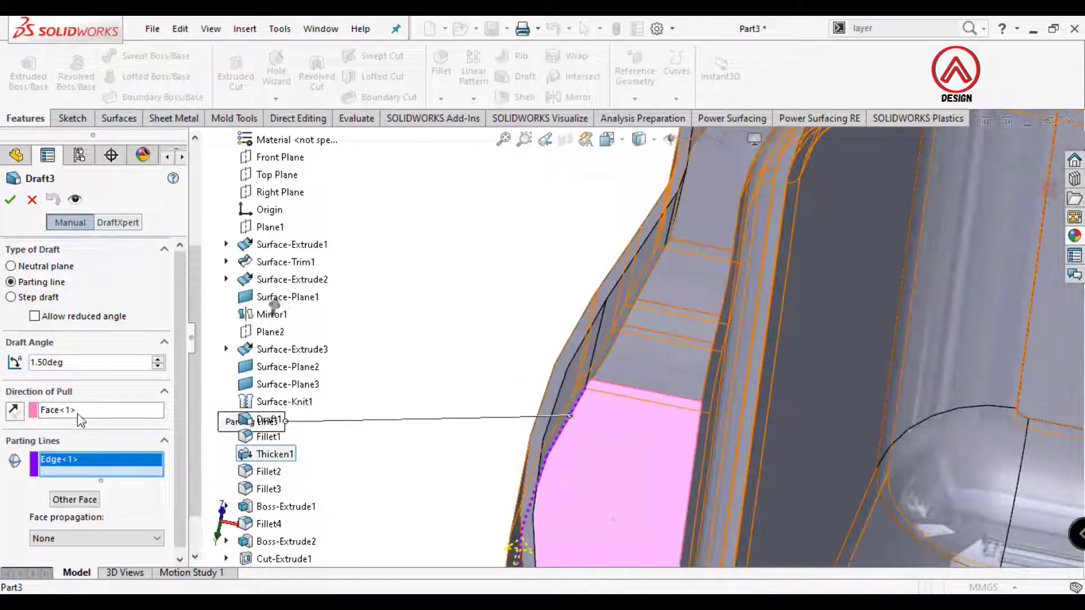
scroll(610, 365, "down", 4)
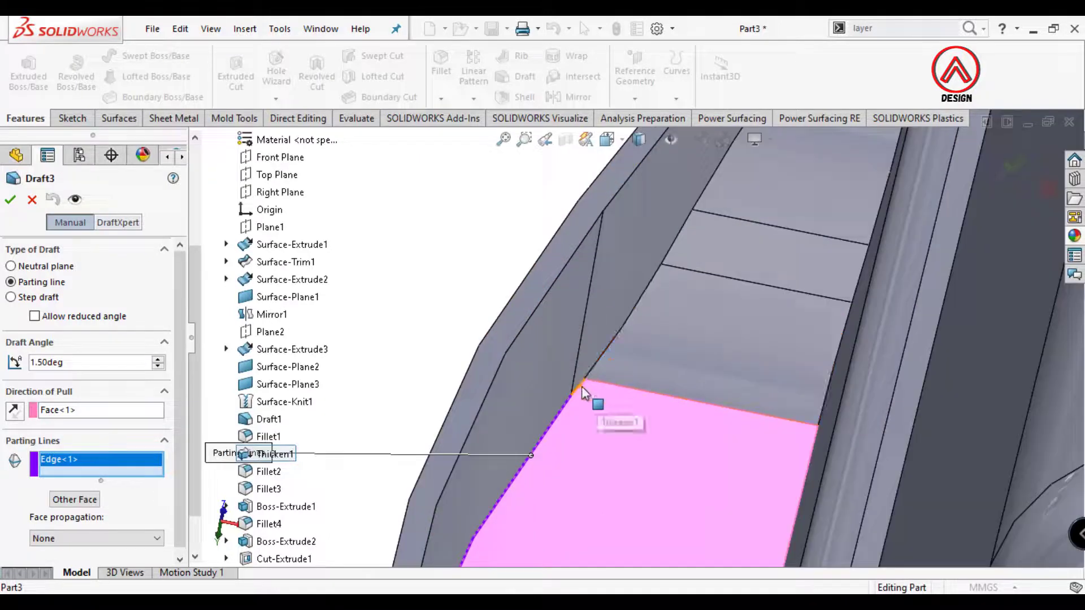
Add the underside edges along the handle's transition up to the corner to the inner wall draft's parting lines
left_click(600, 368)
left_click(666, 259)
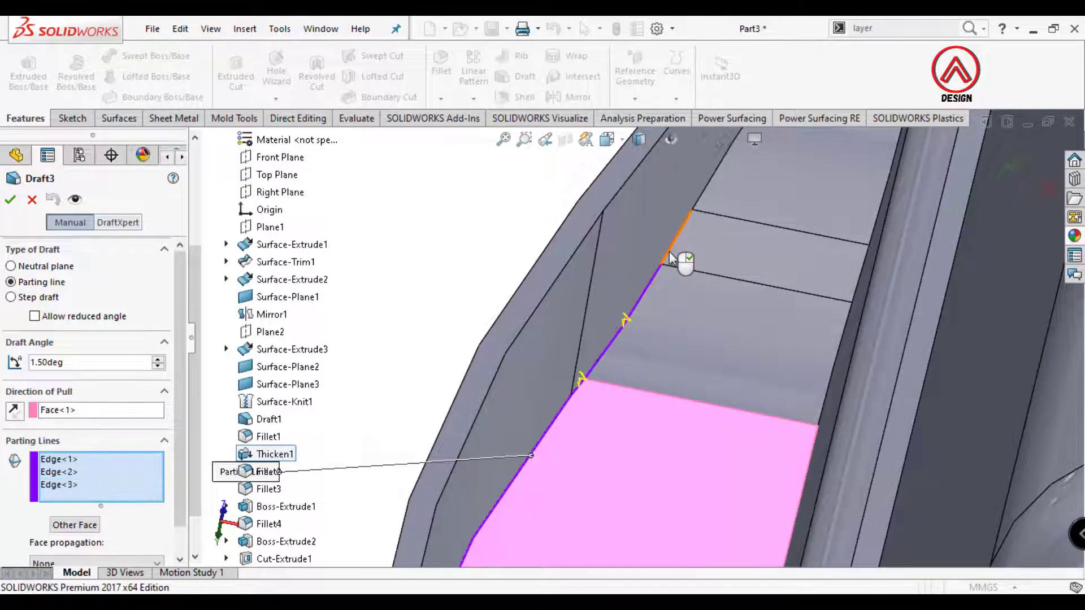
left_click(701, 208)
scroll(497, 310, "up", 4)
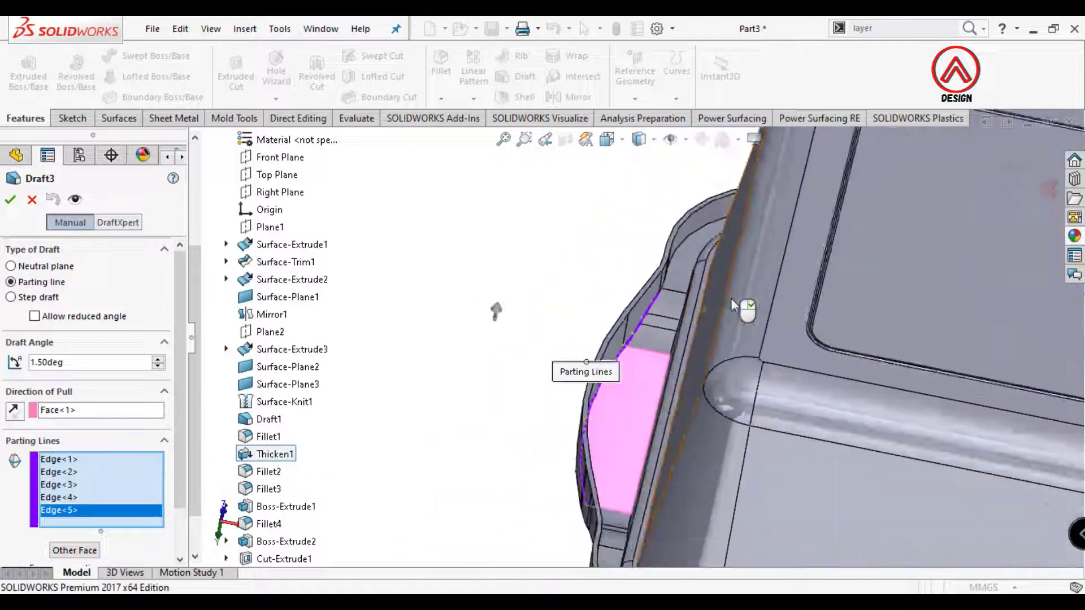
scroll(417, 431, "down", 5)
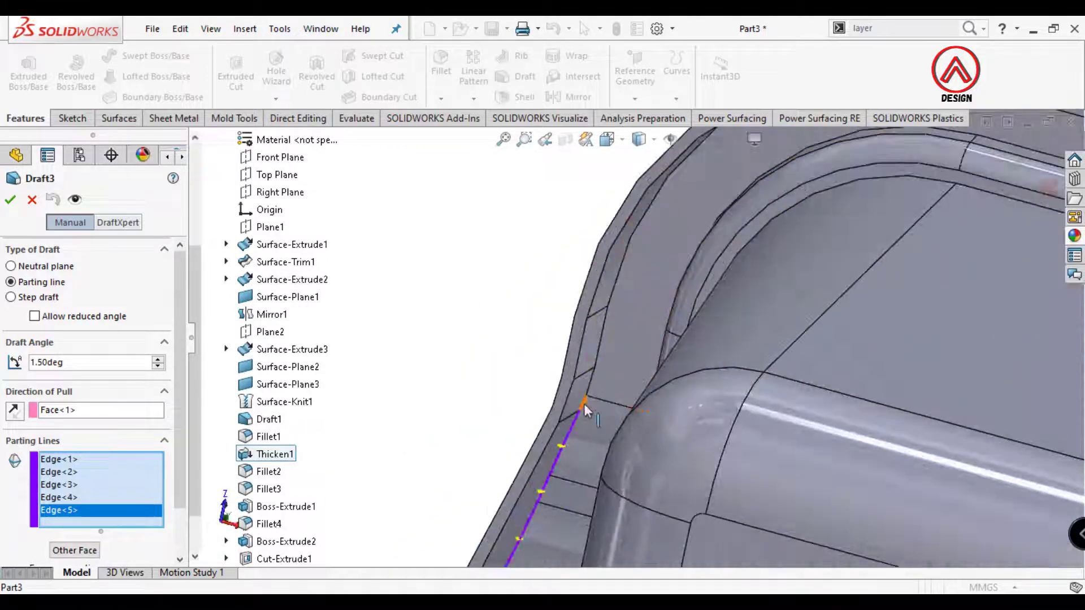
left_click(605, 314)
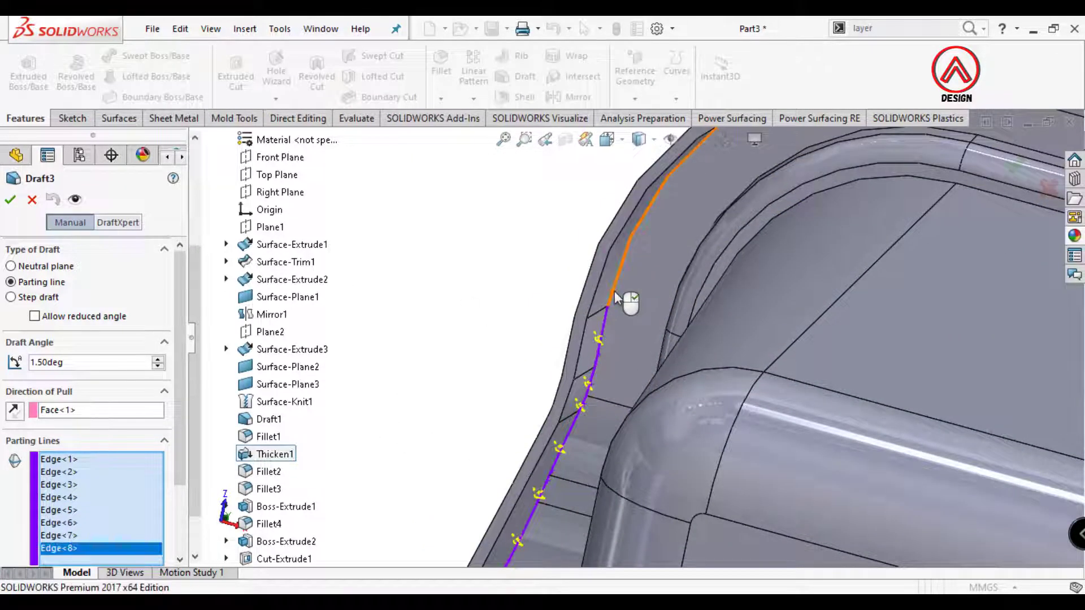
Add the underside inner edges of the rim's adjacent corner and long side to the parting lines
left_click(614, 292)
middle_click_drag(614, 292, 800, 242)
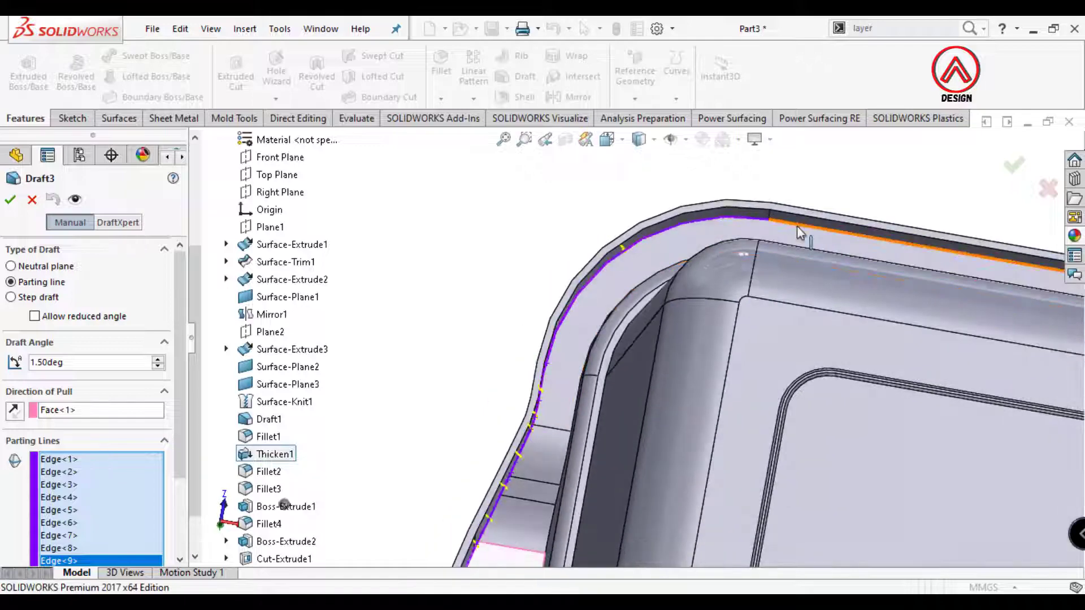
left_click(800, 233)
Add the next corner's inner edge and the opposite handle's first transition edges on the underside to the parting lines
scroll(506, 395, "up", 3)
middle_click_drag(506, 395, 760, 390)
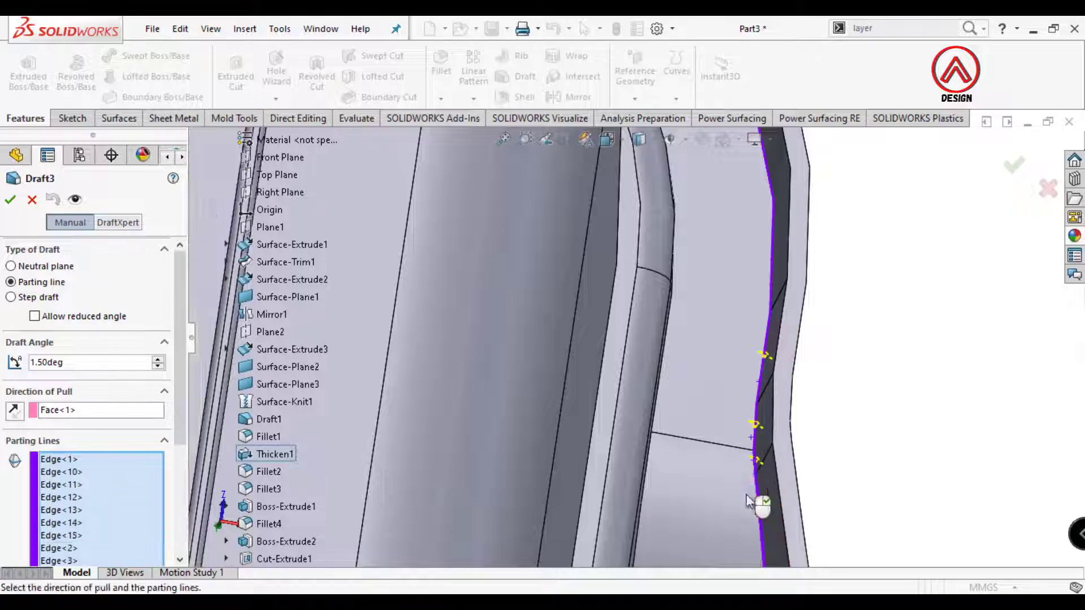
scroll(706, 506, "up", 3)
mouse_move(664, 514)
middle_mouse_down()
mouse_move(695, 564)
mouse_move(653, 497)
middle_mouse_up()
scroll(604, 382, "down", 4)
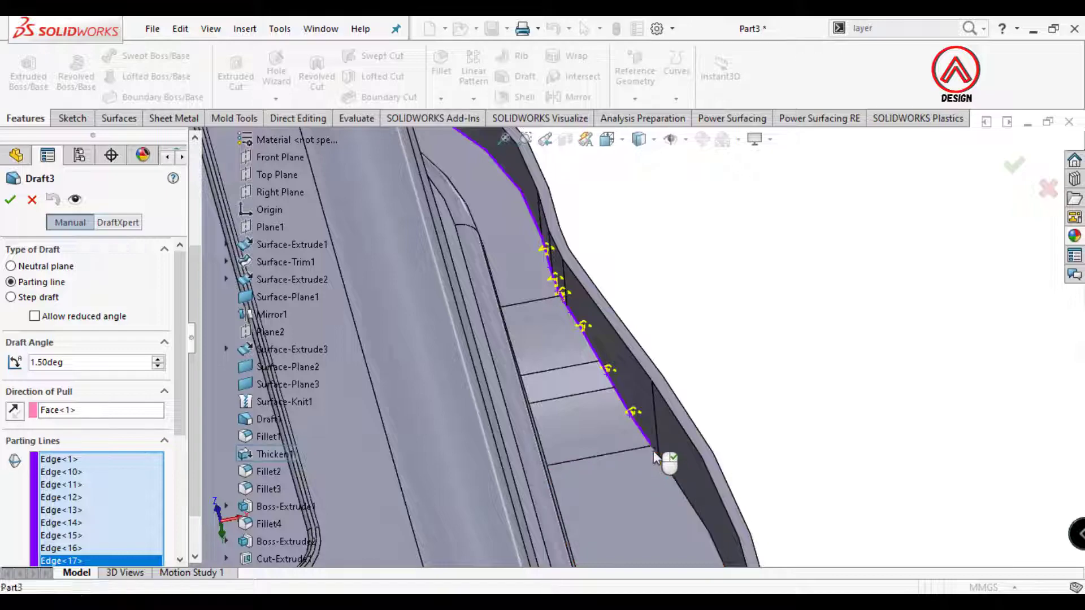
Add the opposite handle's middle inner curve and its second transition edges to the underside parting lines
scroll(649, 458, "up", 3)
middle_click_drag(642, 448, 732, 429)
scroll(669, 401, "down", 3)
left_click(624, 393)
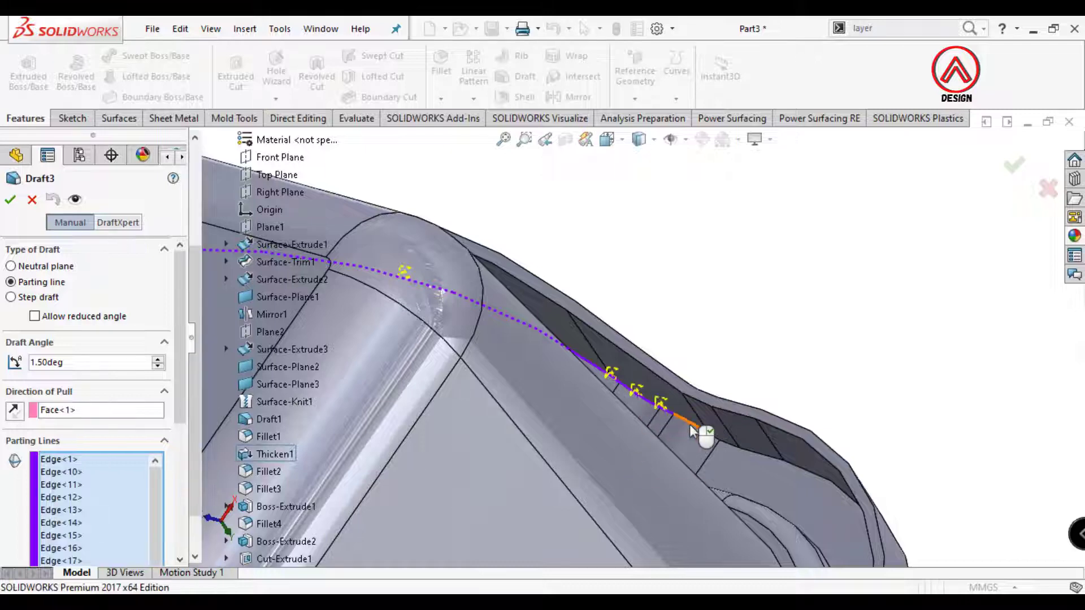
scroll(693, 432, "down", 3)
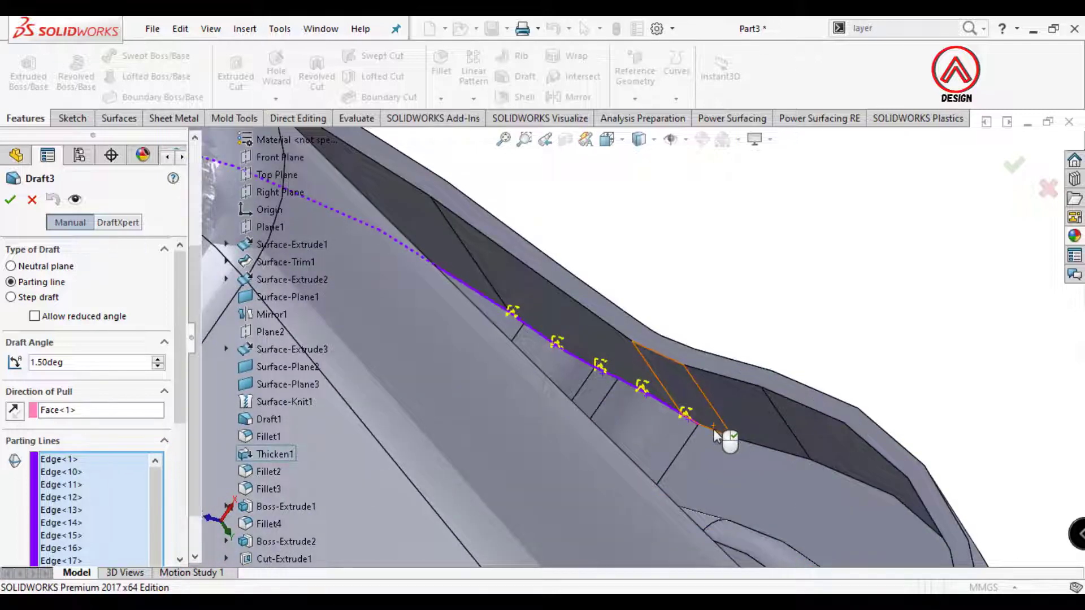
left_click(715, 439)
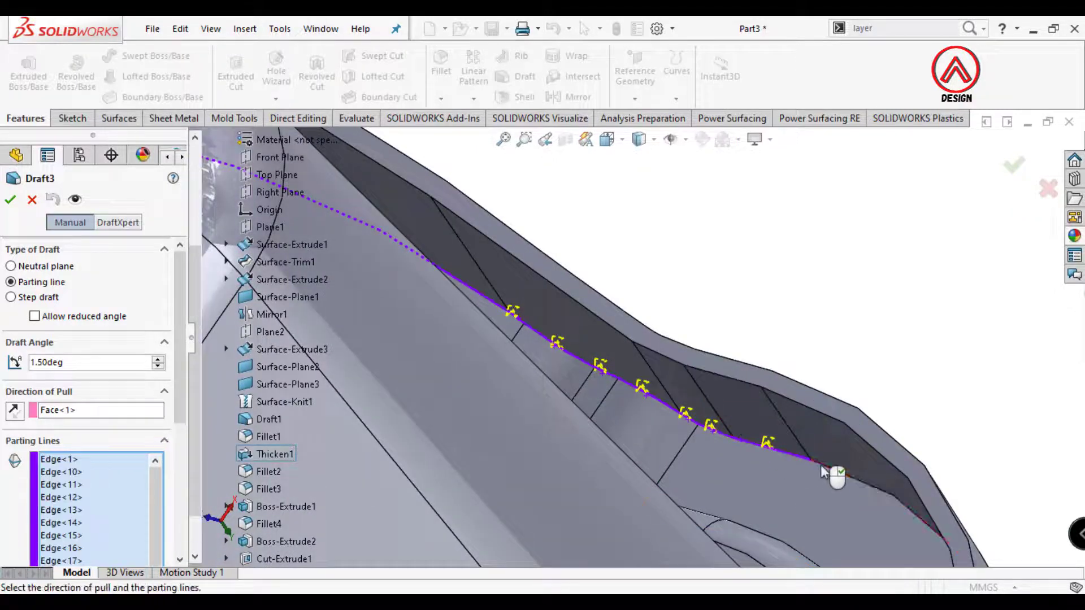
Add the inner edges of the corner beyond the opposite handle and the remaining long side to the parting lines
scroll(825, 472, "up", 5)
middle_click_drag(825, 472, 701, 390)
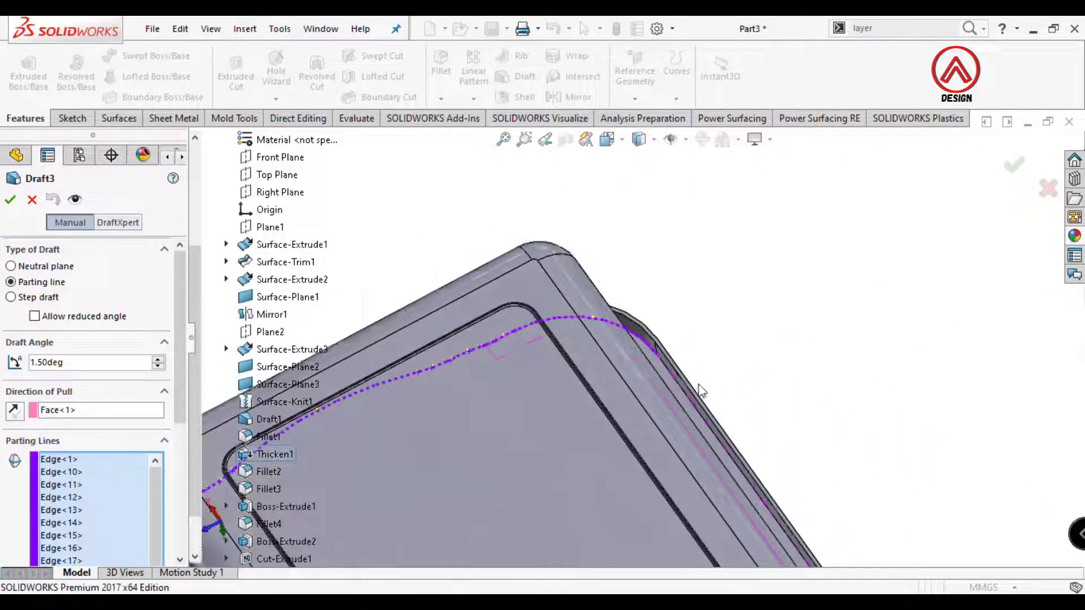
scroll(701, 390, "down", 3)
left_click(631, 352)
scroll(633, 354, "up", 6)
scroll(712, 491, "down", 5)
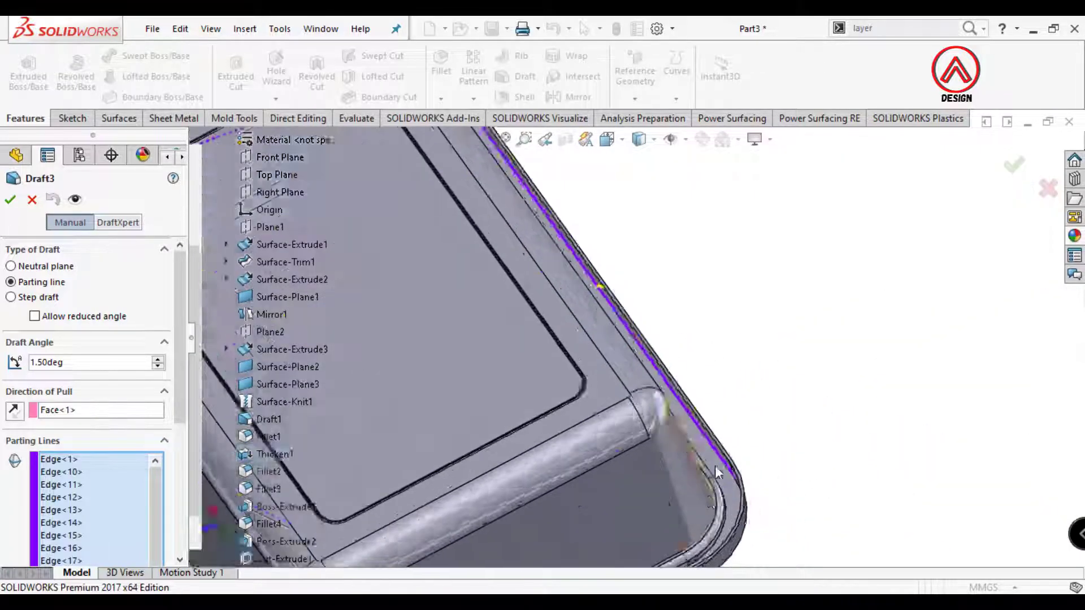
Add the last corner's inner underside edge, leading back to the first handle, to the parting lines
middle_click_drag(716, 473, 701, 460)
scroll(693, 459, "down", 4)
scroll(652, 493, "up", 2)
middle_click_drag(652, 493, 650, 339)
left_click(667, 414)
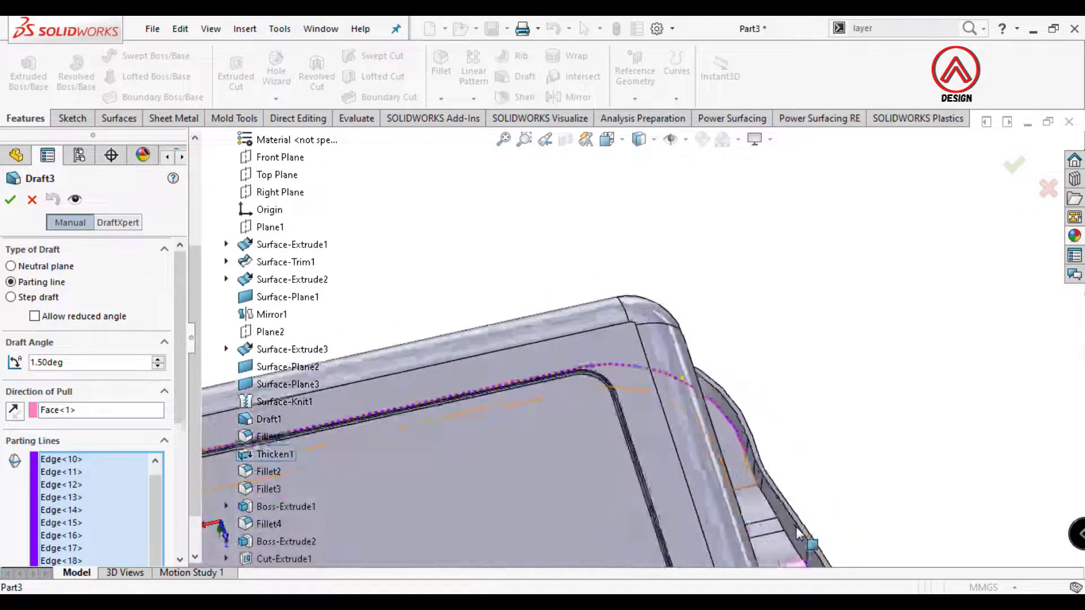
Add the first handle's transition and middle inner edges to the underside parting lines and apply the 1.50° parting-line draft
scroll(635, 322, "down", 5)
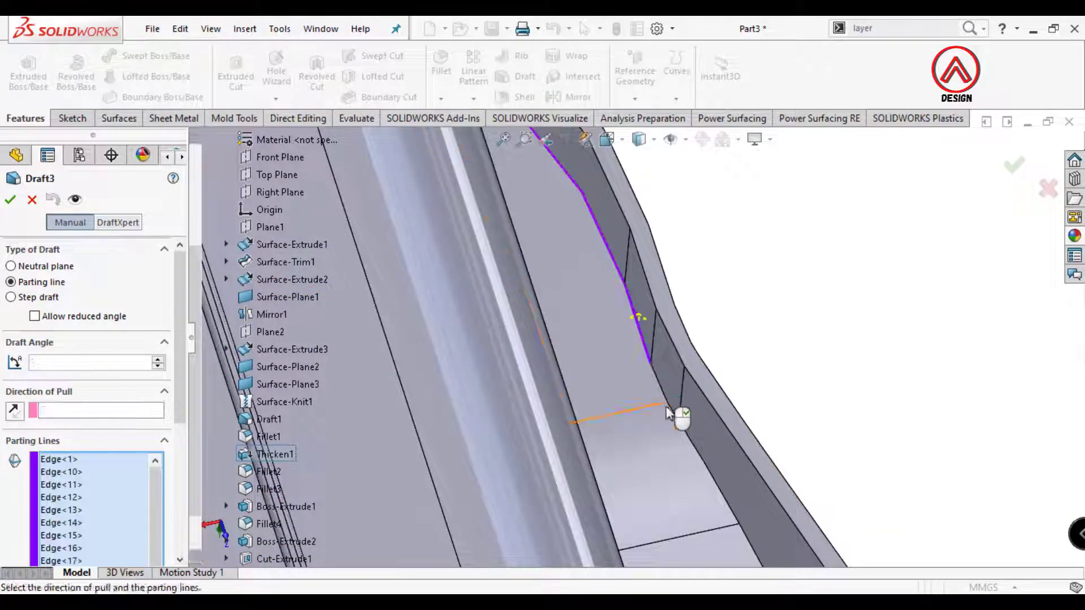
middle_click_drag(667, 413, 655, 390)
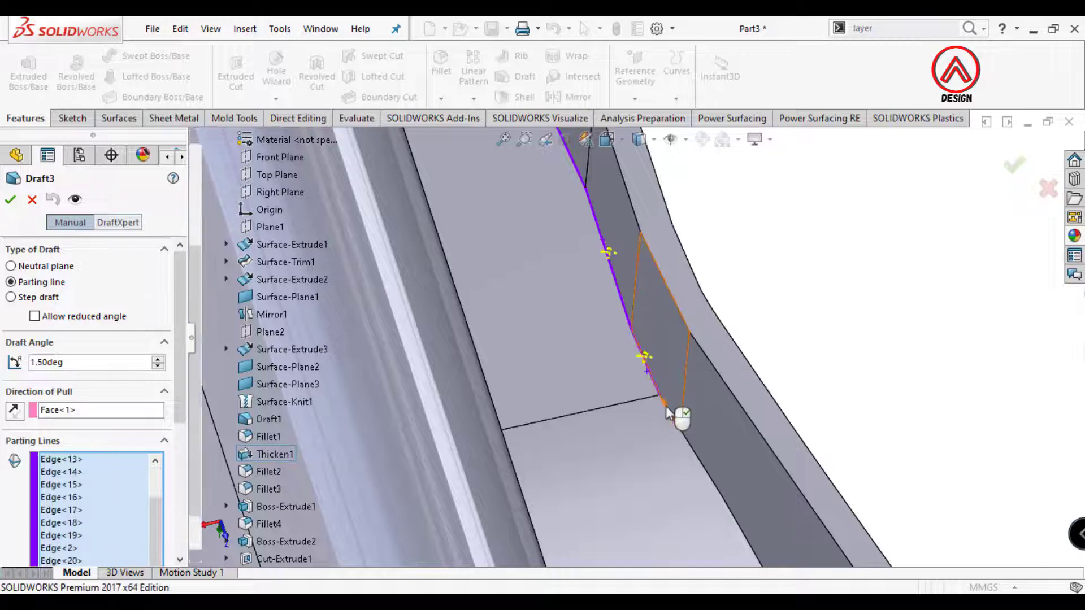
left_click(680, 440)
middle_click_drag(707, 473, 676, 419)
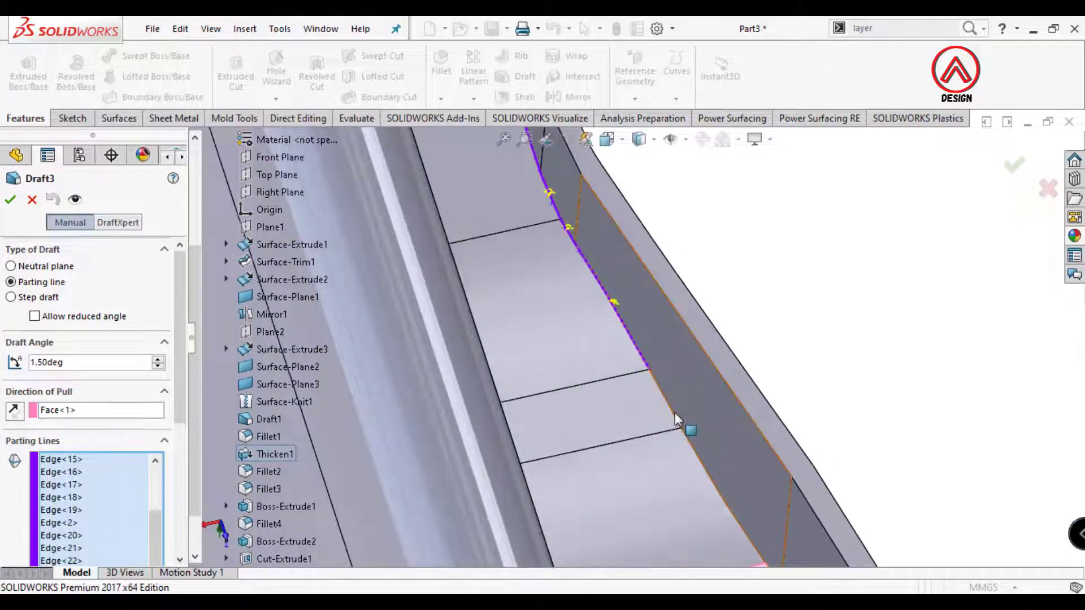
left_click(716, 493)
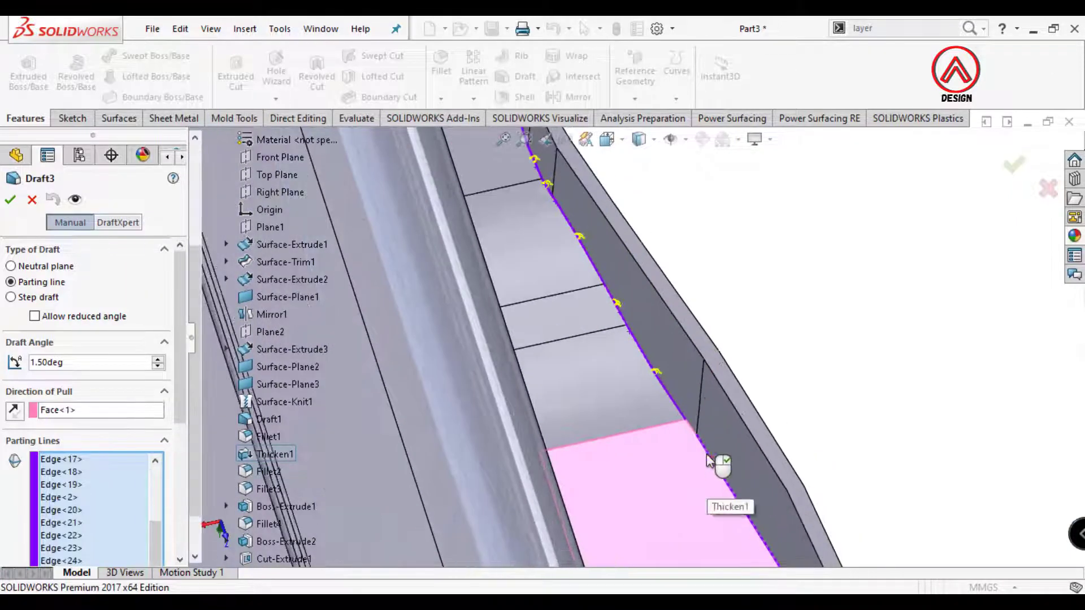
middle_click_drag(716, 457, 680, 416)
middle_click_drag(717, 468, 689, 446)
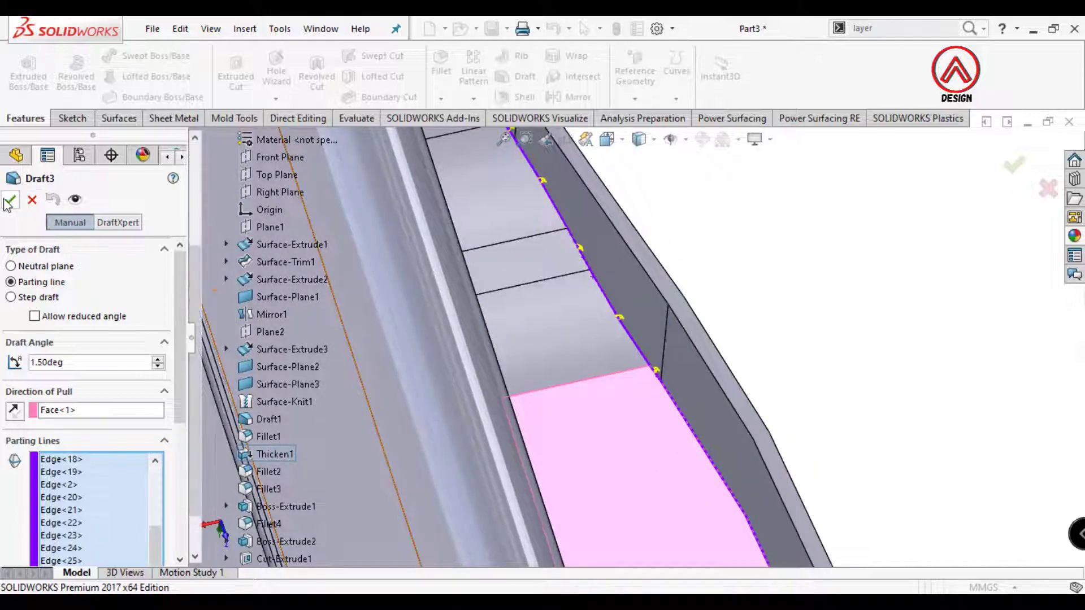
left_click(10, 200)
middle_click_drag(798, 375, 489, 170)
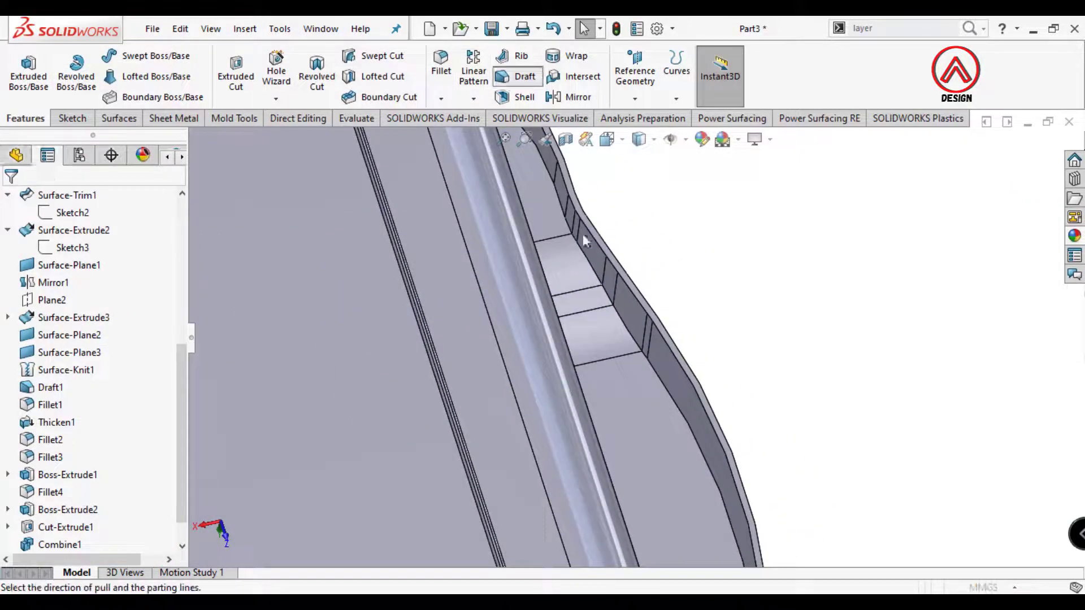
middle_click_drag(585, 241, 627, 277)
left_click(786, 275)
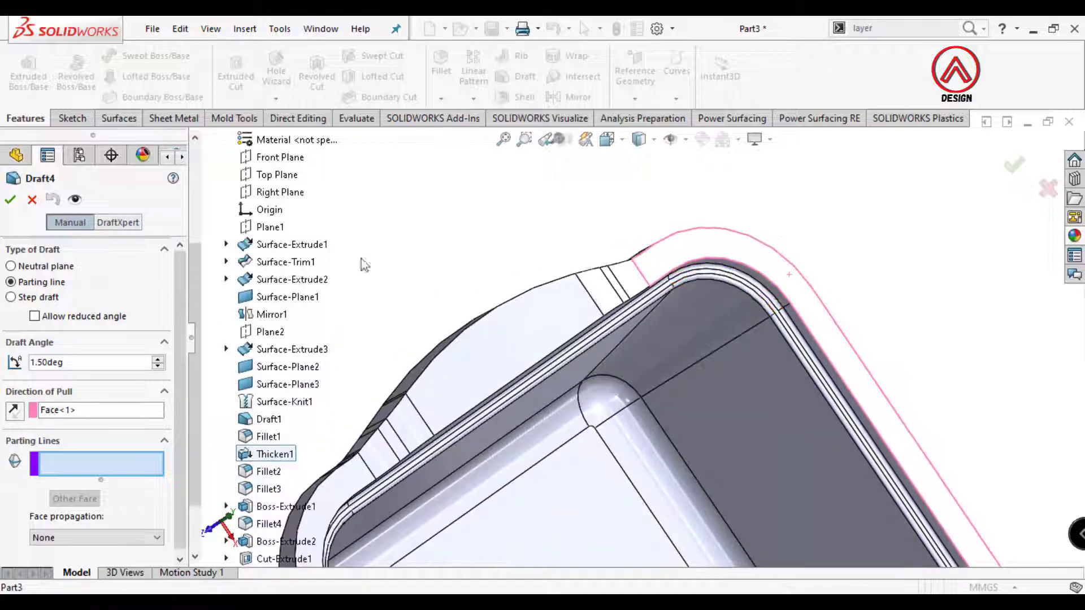
left_click(32, 201)
left_click(354, 118)
left_click(542, 55)
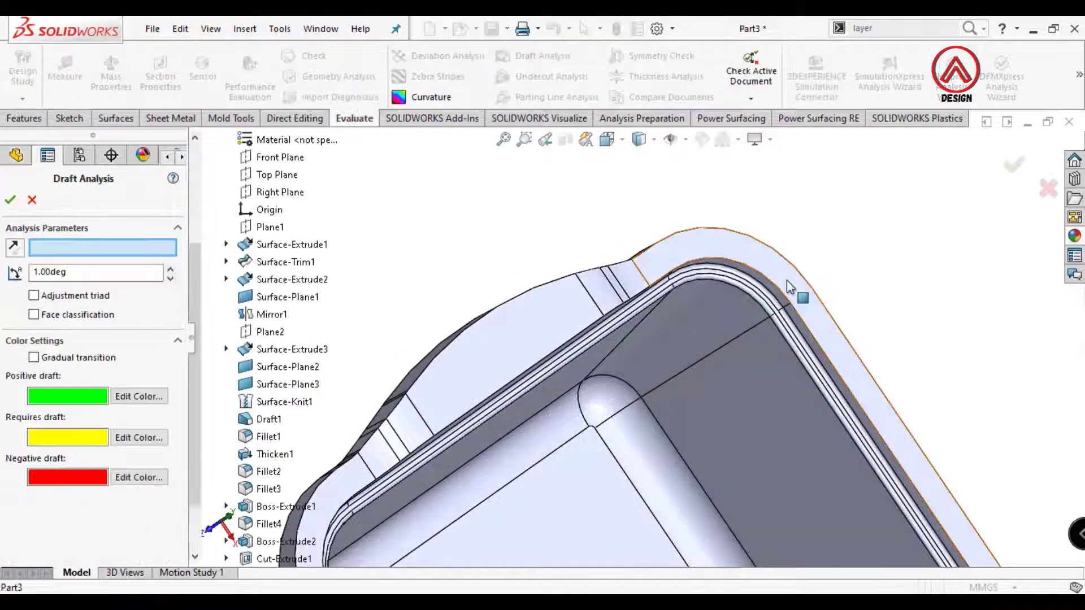
middle_click_drag(819, 368, 46, 192)
left_click(32, 200)
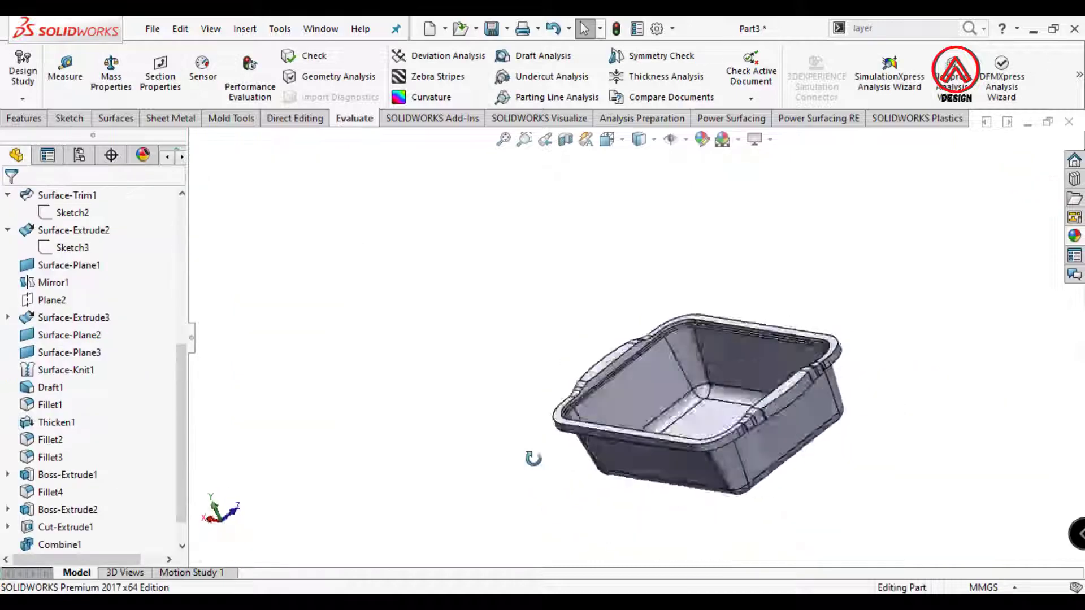
Fillet the outer and inner edges of the recess under the rim with a 0.50 mm radius
middle_click_drag(533, 455, 599, 526)
left_click(24, 119)
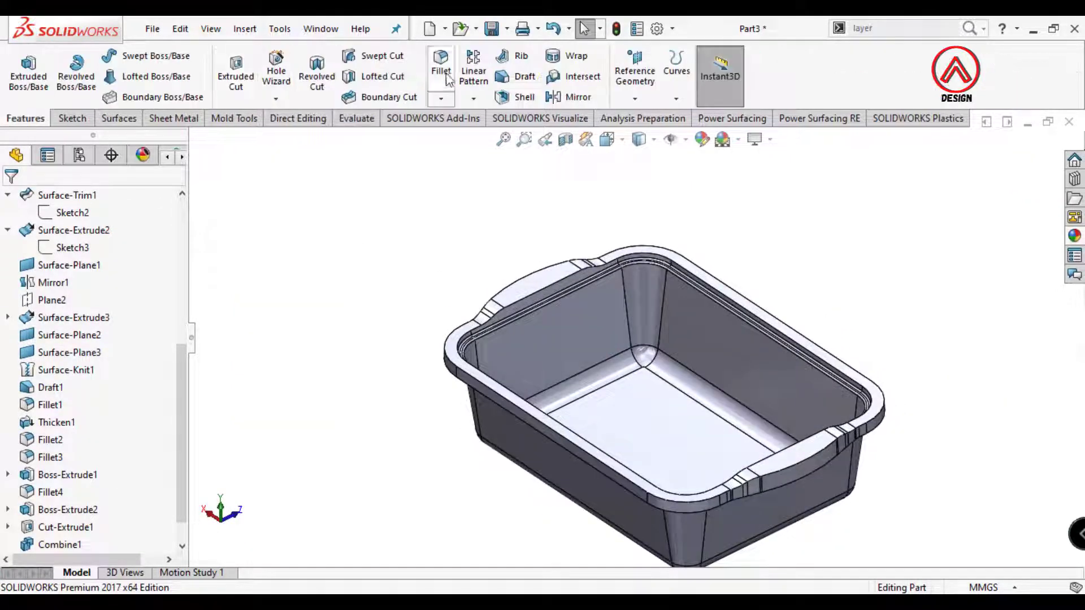
scroll(474, 383, "down", 3)
middle_click_drag(527, 425, 449, 332)
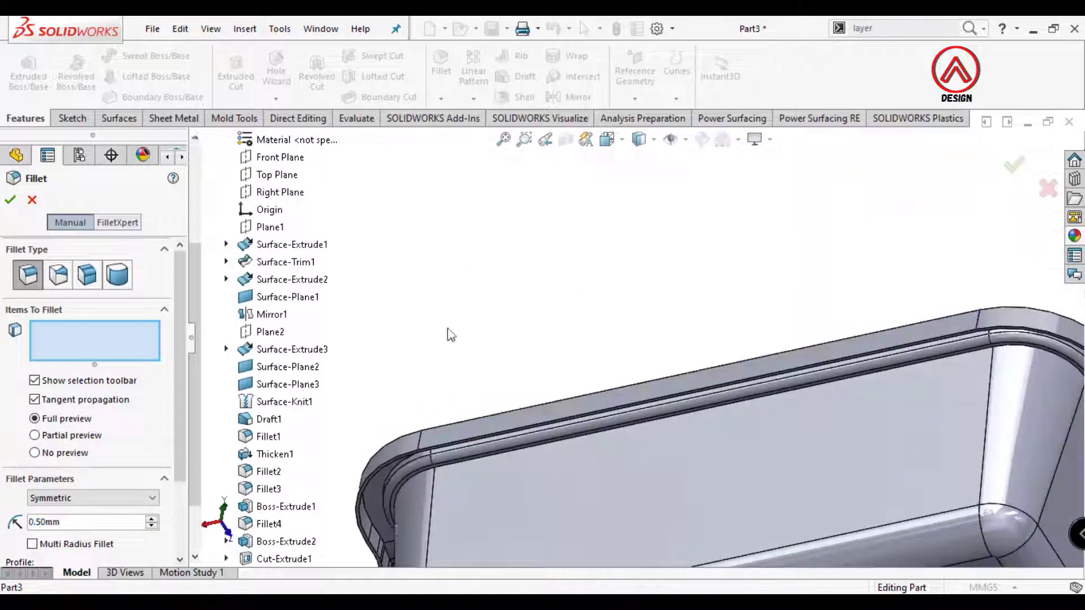
scroll(440, 490, "down", 5)
middle_click_drag(431, 480, 436, 460)
left_click(425, 468)
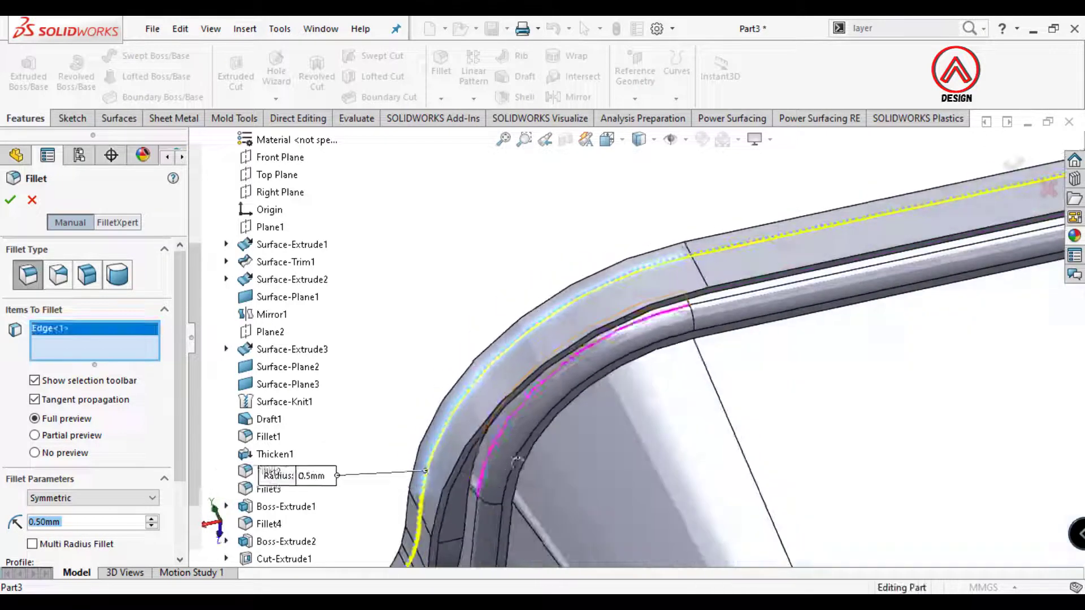
left_click(474, 463)
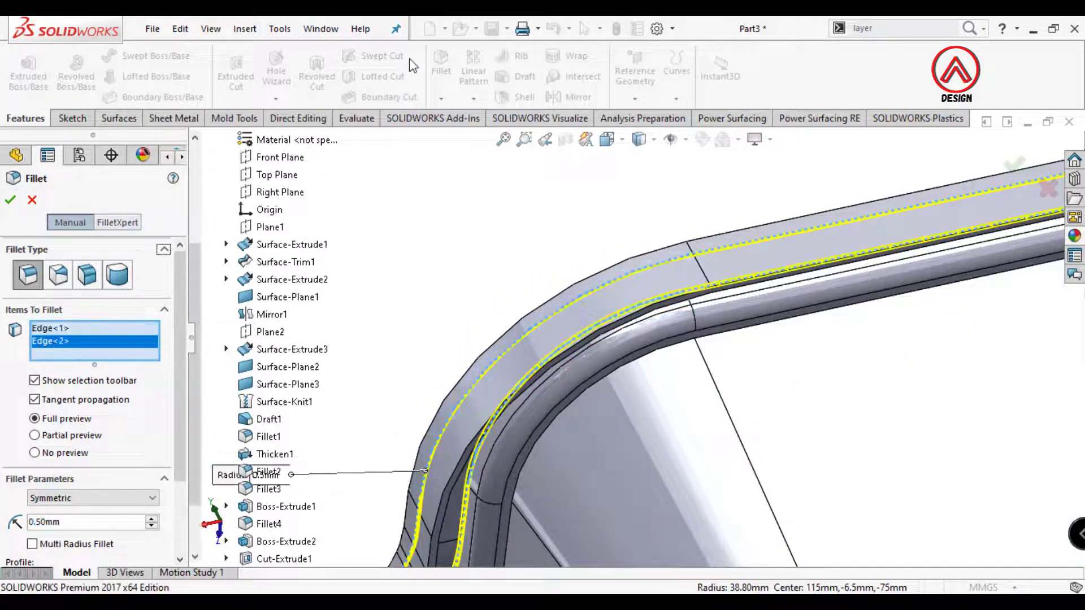
left_click(10, 200)
Fillet the outer and inner edges of the rim's top face all around with a 0.50 mm radius
key("Return")
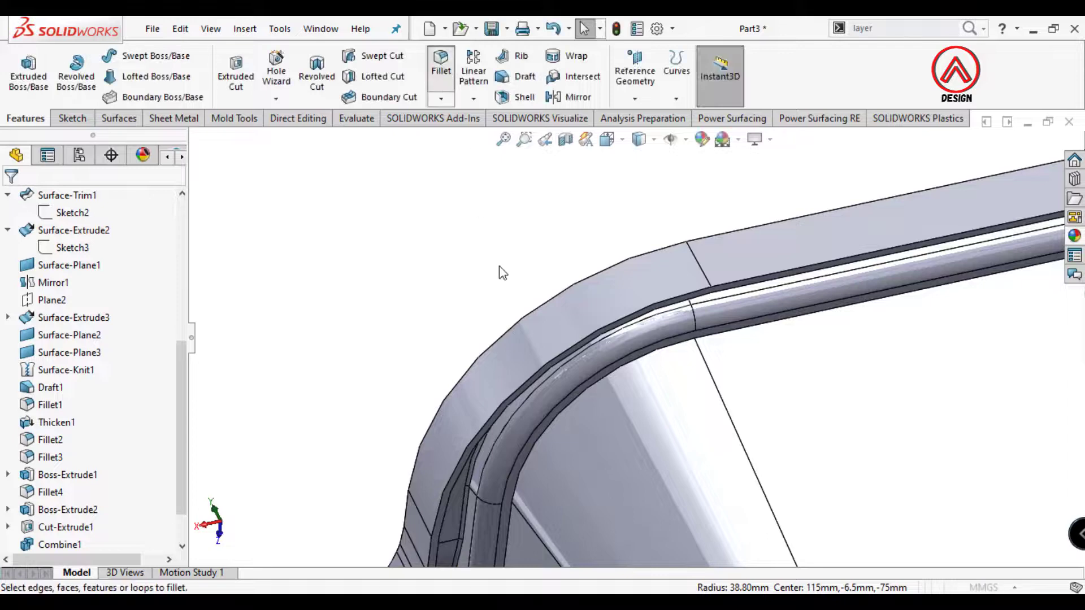
middle_click_drag(503, 286, 582, 305)
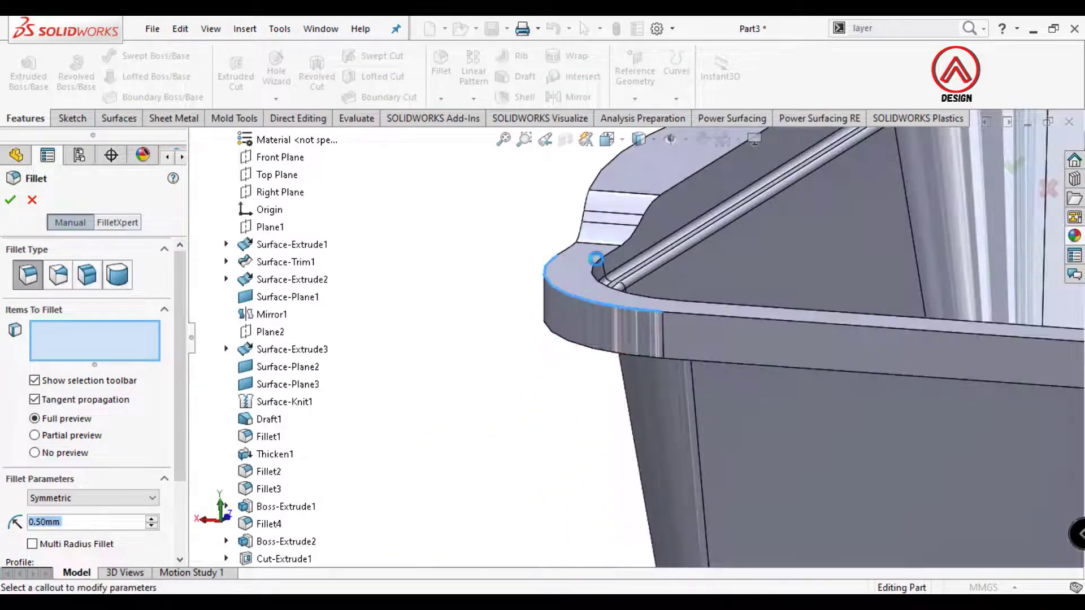
left_click(596, 258)
scroll(621, 257, "down", 3)
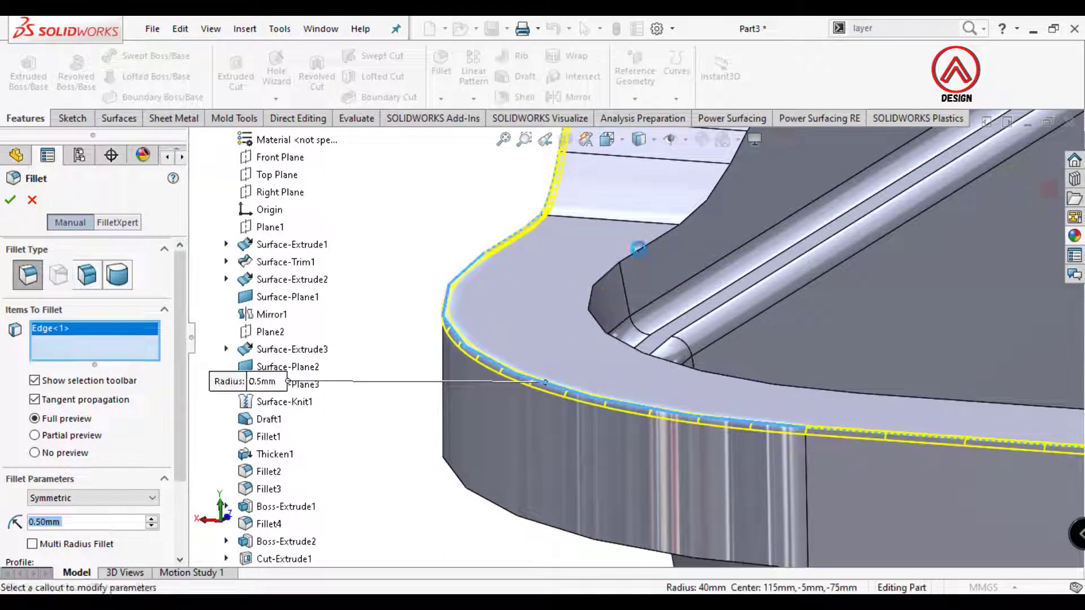
left_click(638, 249)
scroll(618, 271, "up", 3)
middle_click_drag(618, 271, 365, 344)
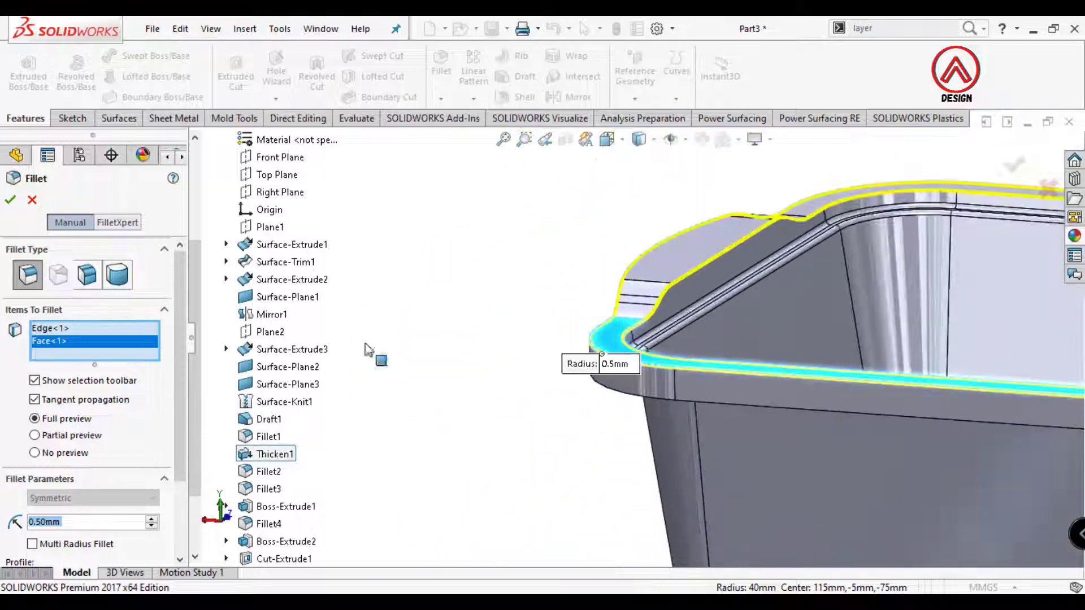
left_click(684, 297)
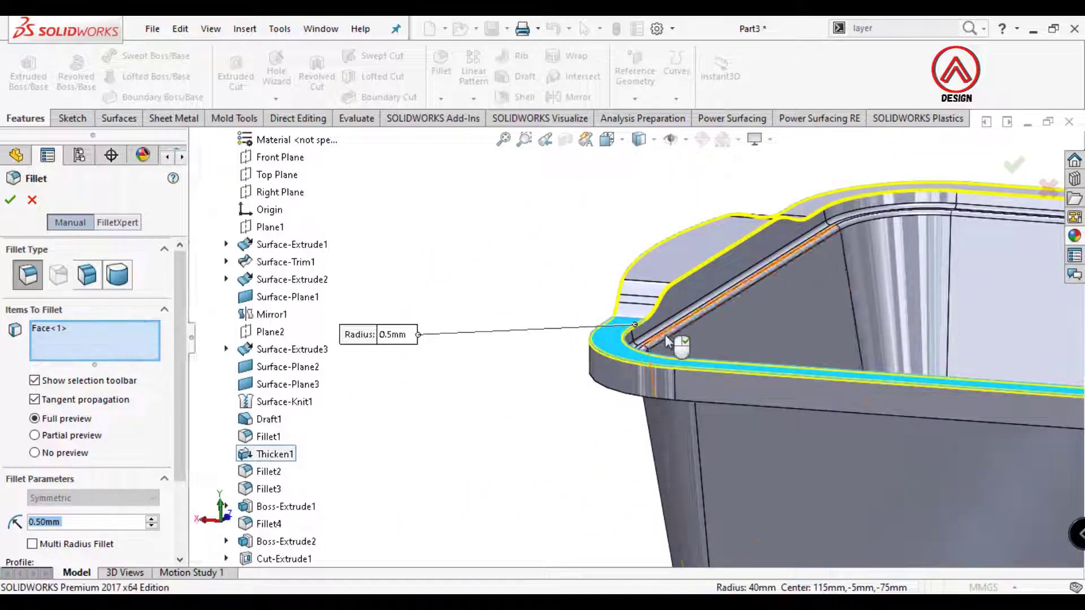
scroll(508, 350, "up", 5)
key("Return")
scroll(606, 390, "down", 5)
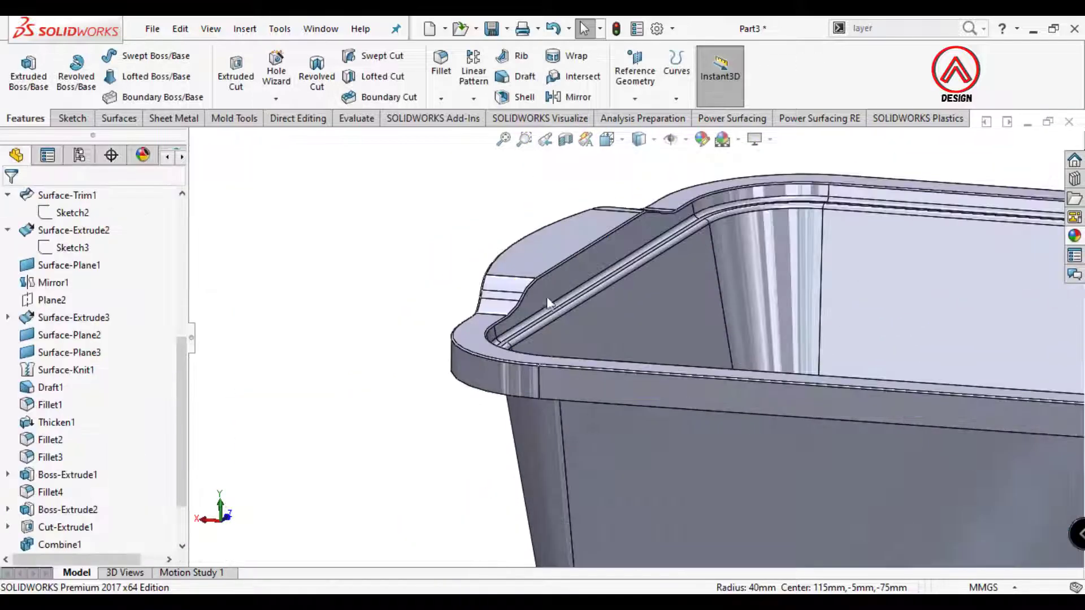
middle_click_drag(484, 387, 598, 196)
scroll(593, 186, "up", 3)
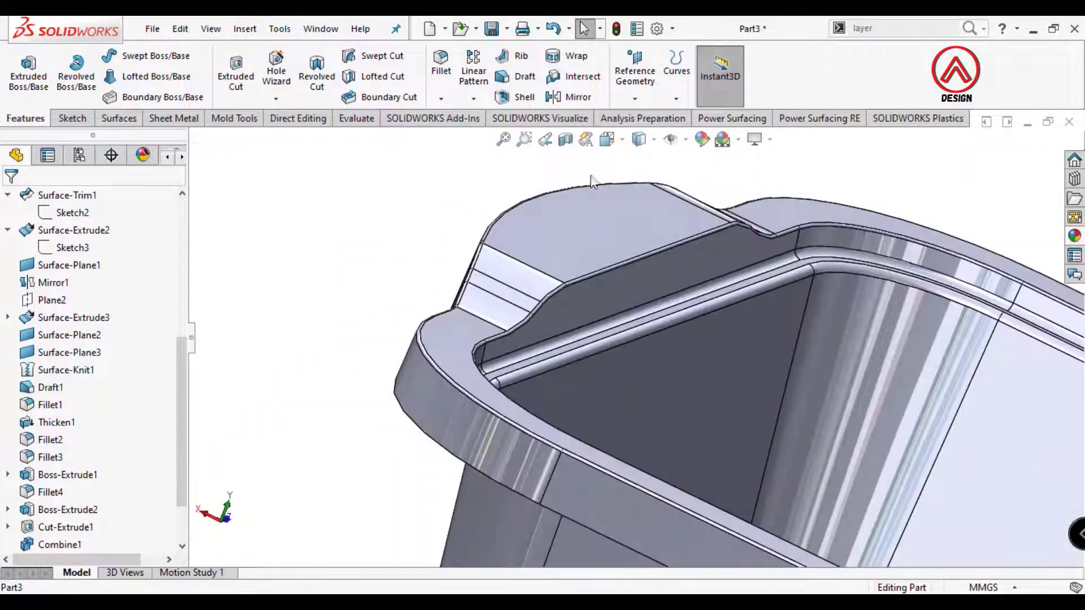
Section the container along the Front Plane and examine the handle's wall profile and fillets
left_click(607, 139)
left_click(609, 209)
left_click(565, 139)
scroll(473, 290, "down", 6)
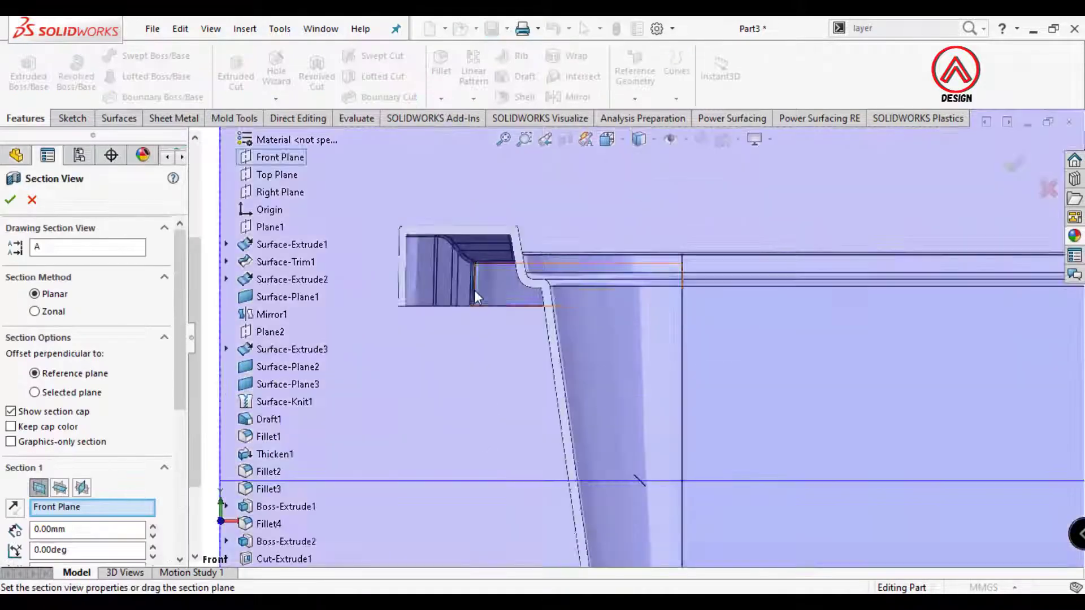
left_click(12, 200)
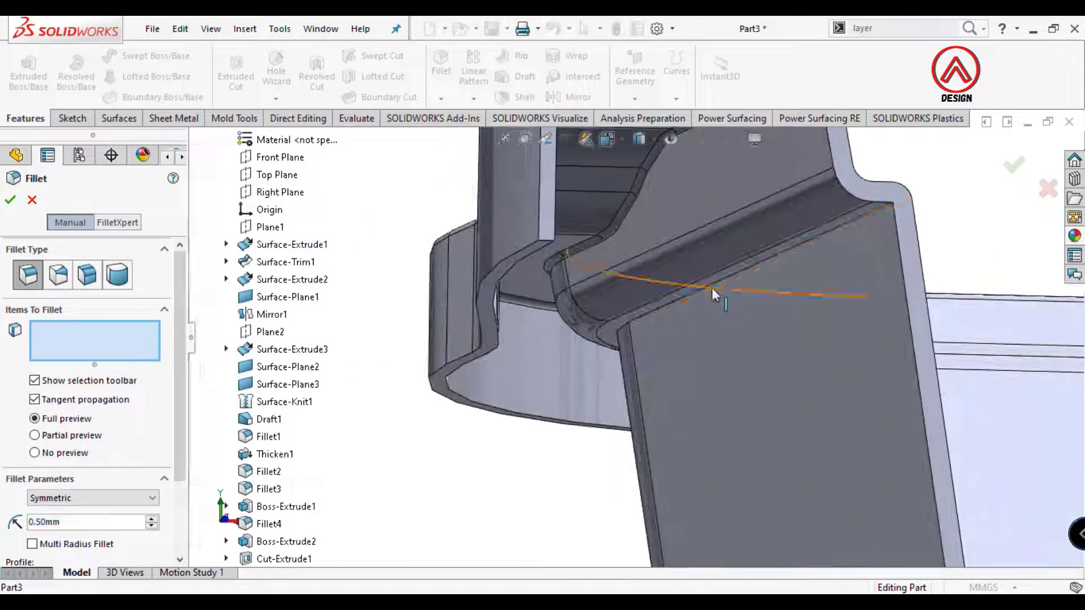
left_click(712, 286)
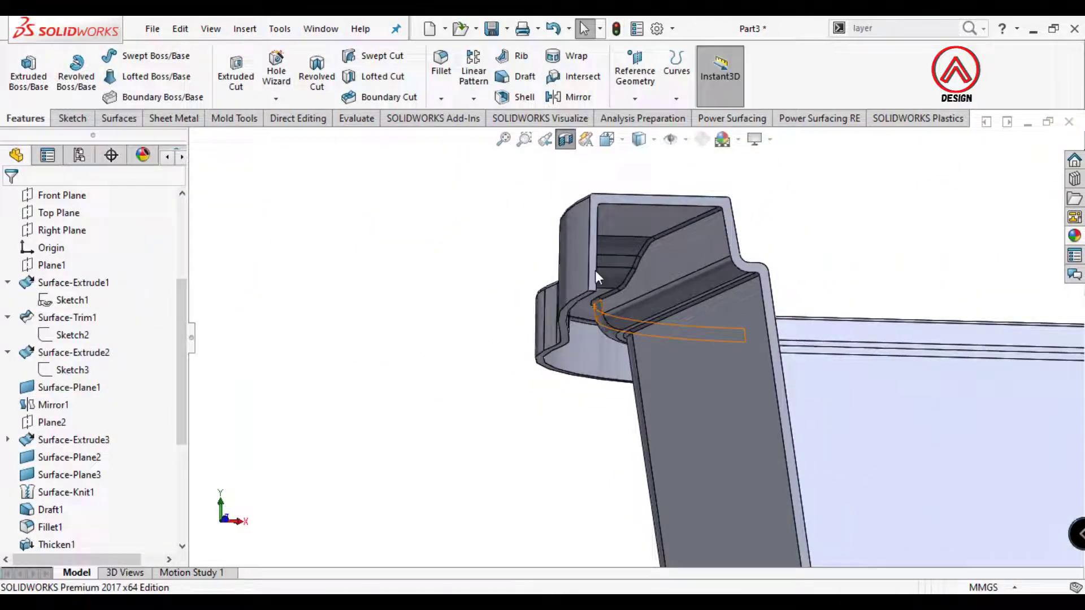
scroll(595, 270, "down", 5)
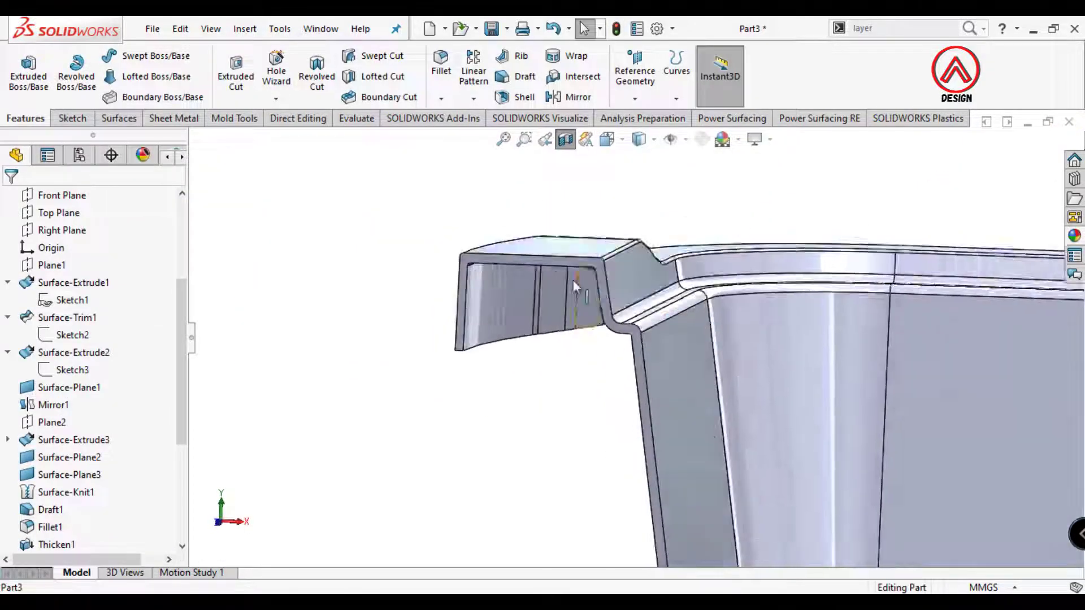
middle_click_drag(536, 283, 615, 342)
Set the radius of the rim's top fillet to 1 mm and turn off the section view
left_click(615, 343)
left_click(659, 288)
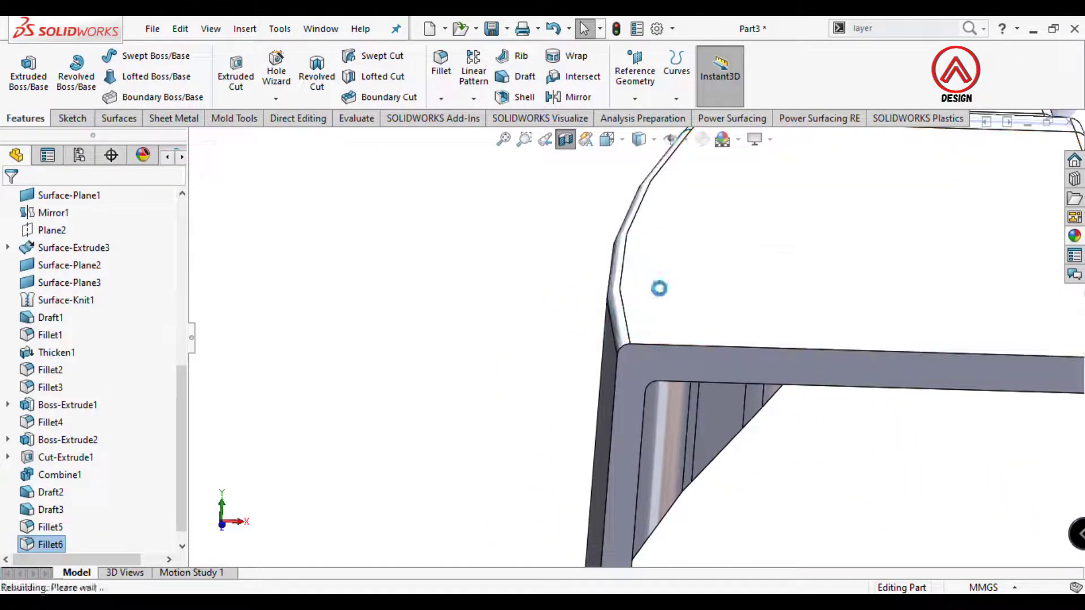
scroll(681, 436, "down", 3)
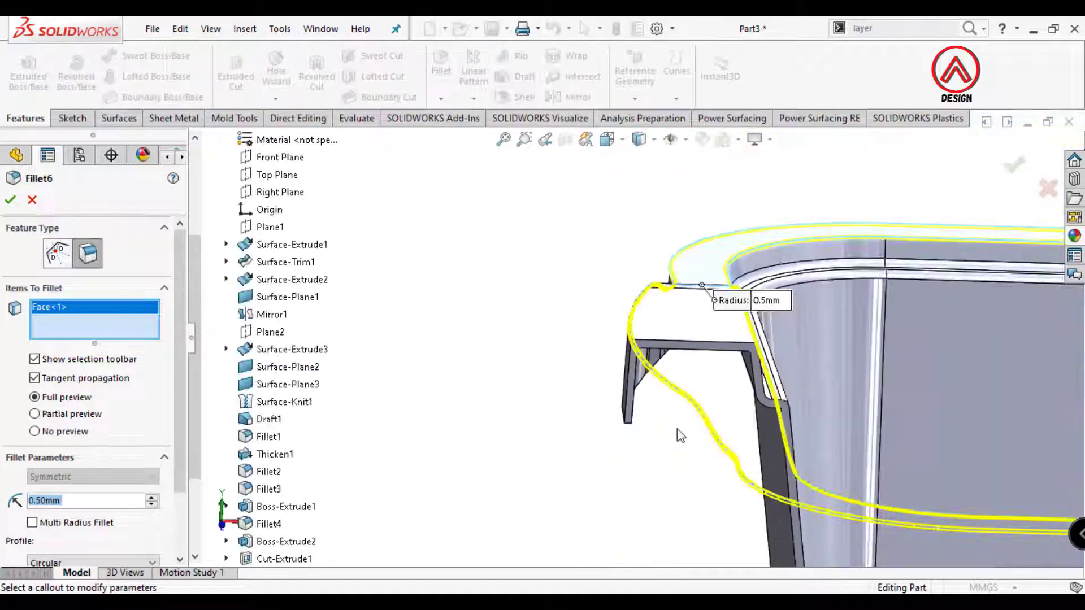
type("1")
key("Return")
right_click(674, 385)
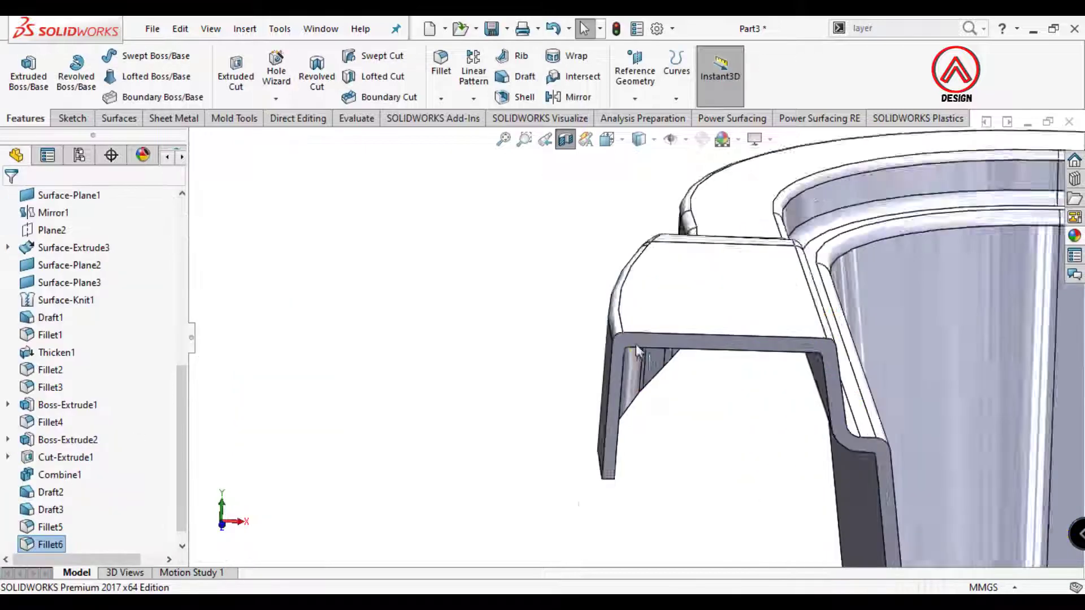
scroll(618, 288, "up", 5)
middle_click_drag(622, 340, 627, 362)
left_click(568, 146)
scroll(683, 412, "up", 7)
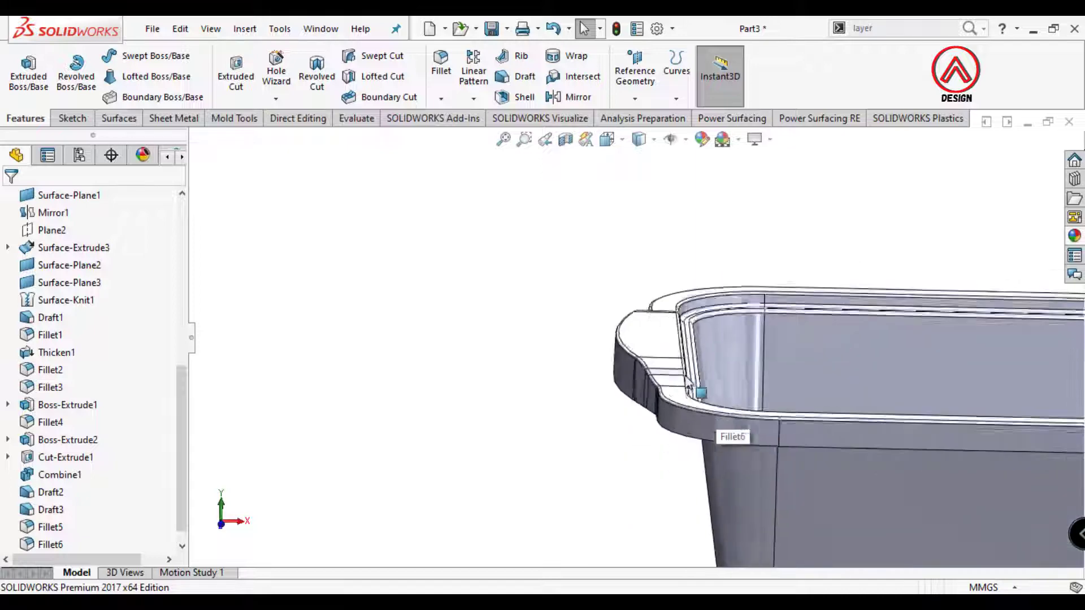
Set the radius of the rim's top fillet to 1.50 mm
scroll(703, 390, "down", 2)
middle_click_drag(628, 325, 618, 346)
scroll(592, 352, "down", 3)
left_click(591, 350)
left_click(636, 273)
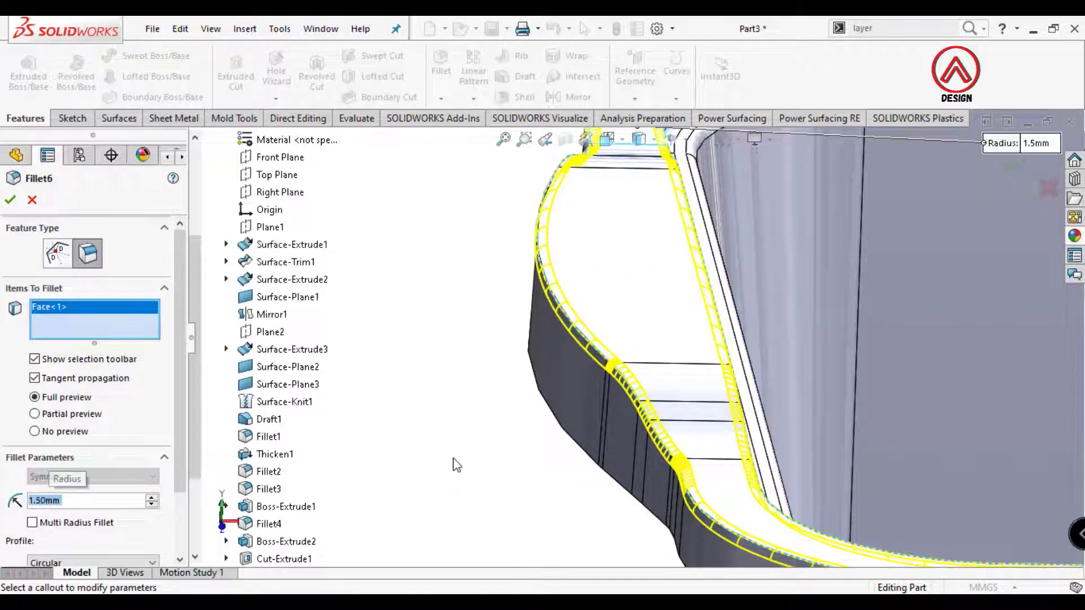
key("Return")
Preview a Front Plane section from the front to check the handle's rounded corners and wall thickness
scroll(604, 382, "up", 1)
left_click(621, 142)
left_click(631, 207)
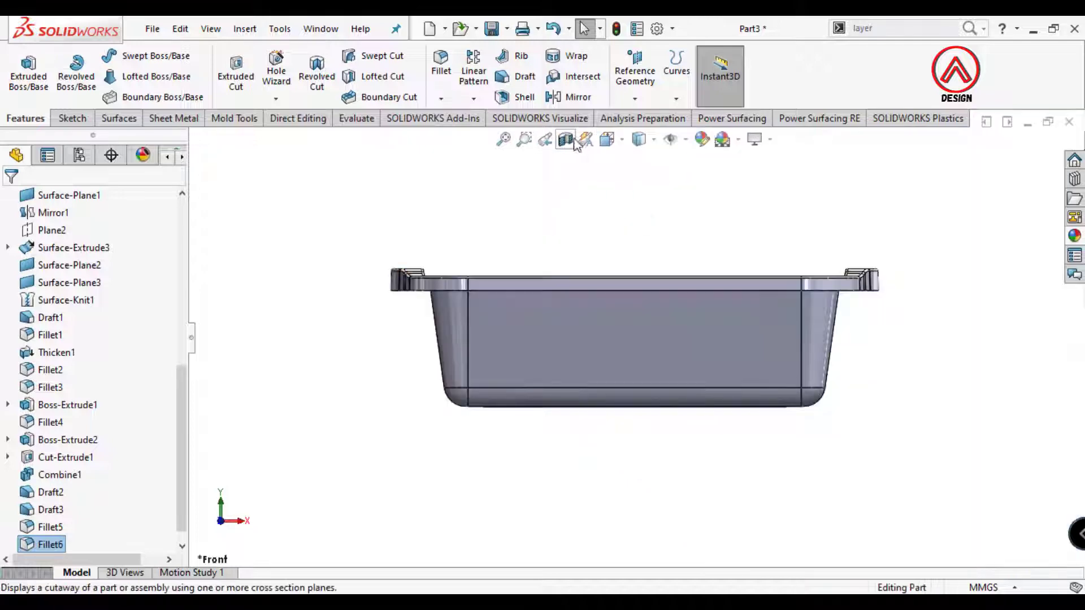
left_click(574, 142)
scroll(441, 294, "down", 6)
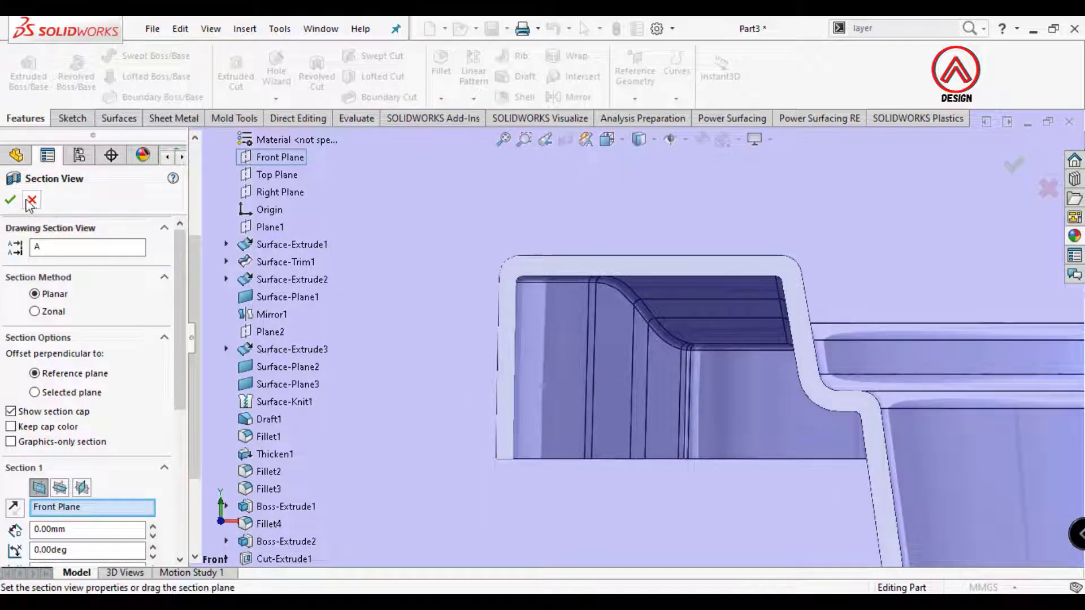
left_click(32, 201)
Create a reference plane offset 3 mm from the rim's underside face and view the container from below
middle_click_drag(661, 452, 616, 395)
scroll(575, 458, "down", 6)
scroll(525, 374, "down", 2)
left_click(511, 383)
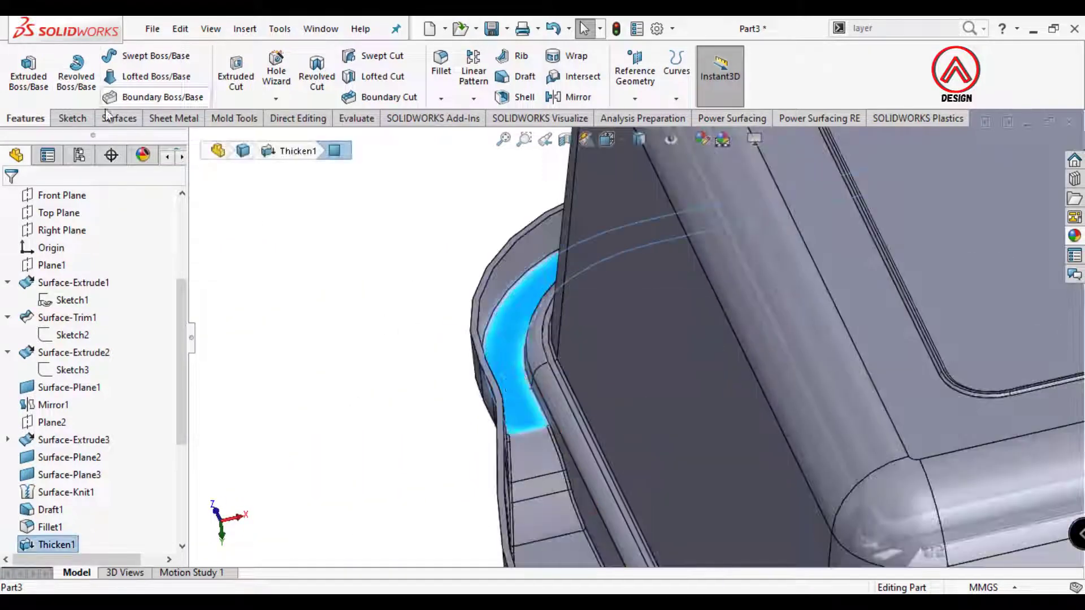
left_click(650, 69)
left_click(650, 114)
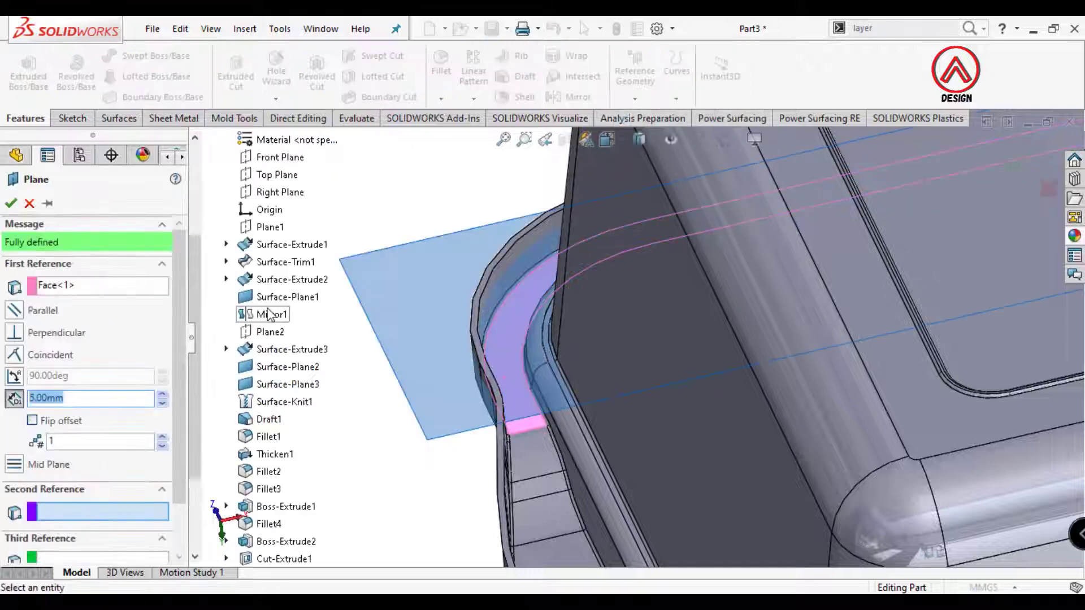
type("3")
key("Return")
left_click(10, 204)
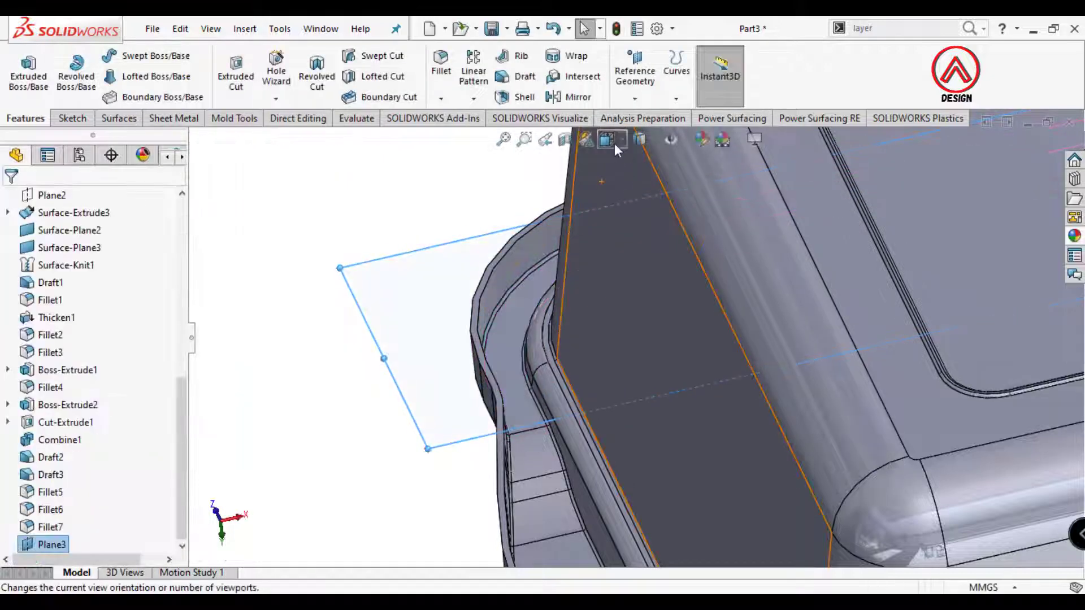
left_click(615, 142)
left_click(694, 234)
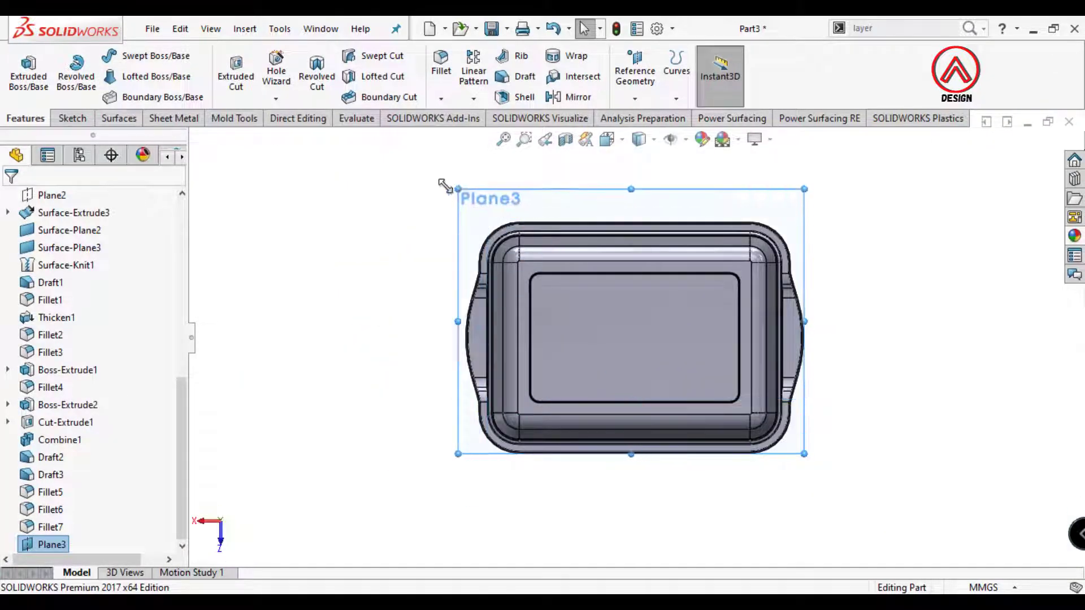
Start a sketch on the new offset plane and draw a vertical centerline about 38 mm and a horizontal one about 53 mm from the origin
left_click(71, 119)
left_click(22, 68)
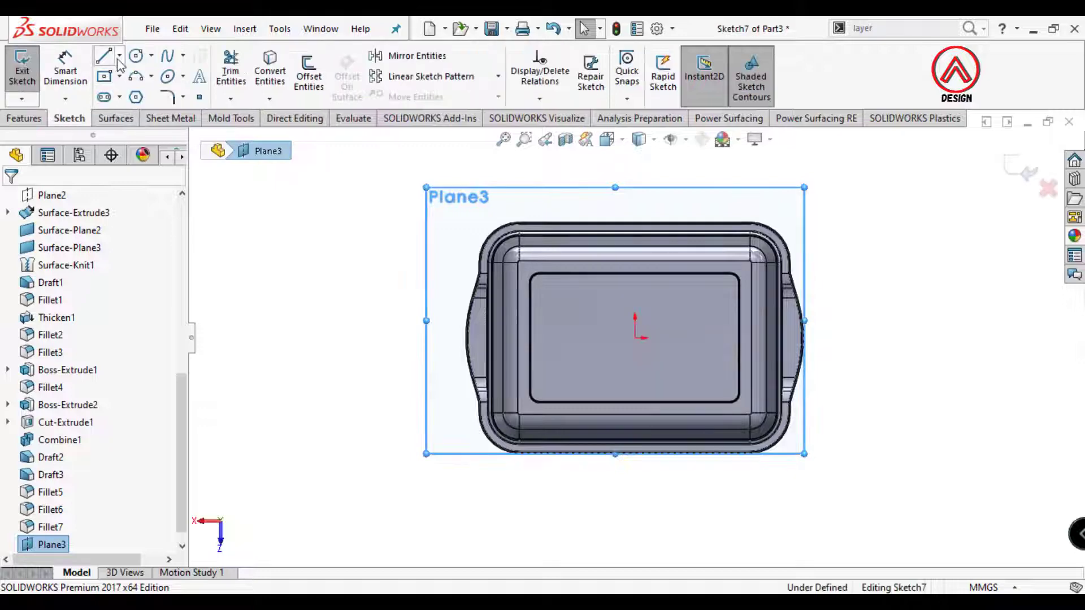
left_click(125, 96)
left_click(635, 337)
left_click(635, 299)
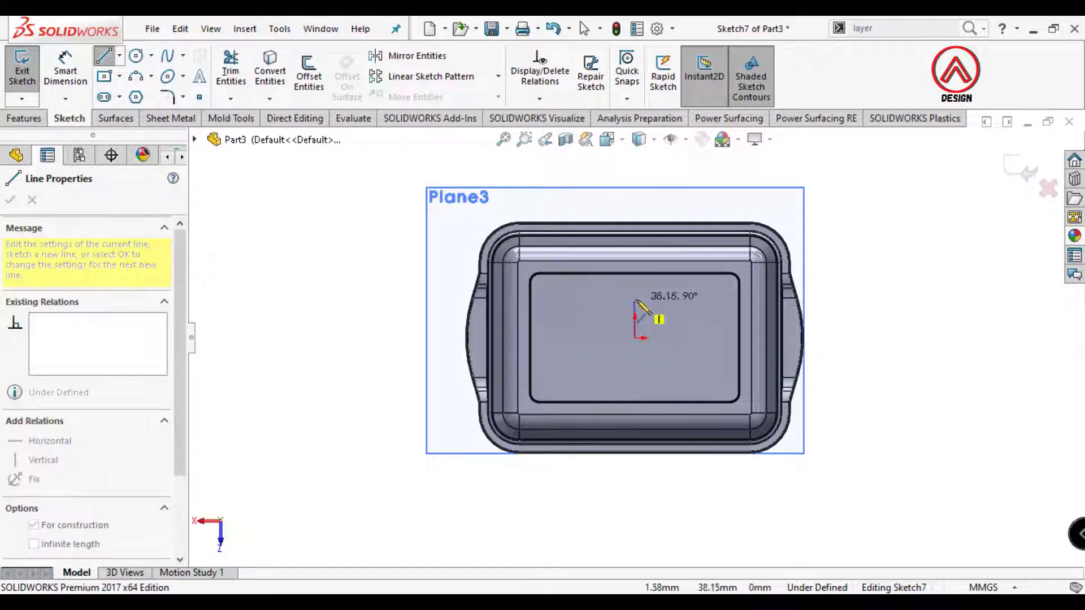
key("Escape")
key("Return")
left_click(635, 338)
left_click(687, 339)
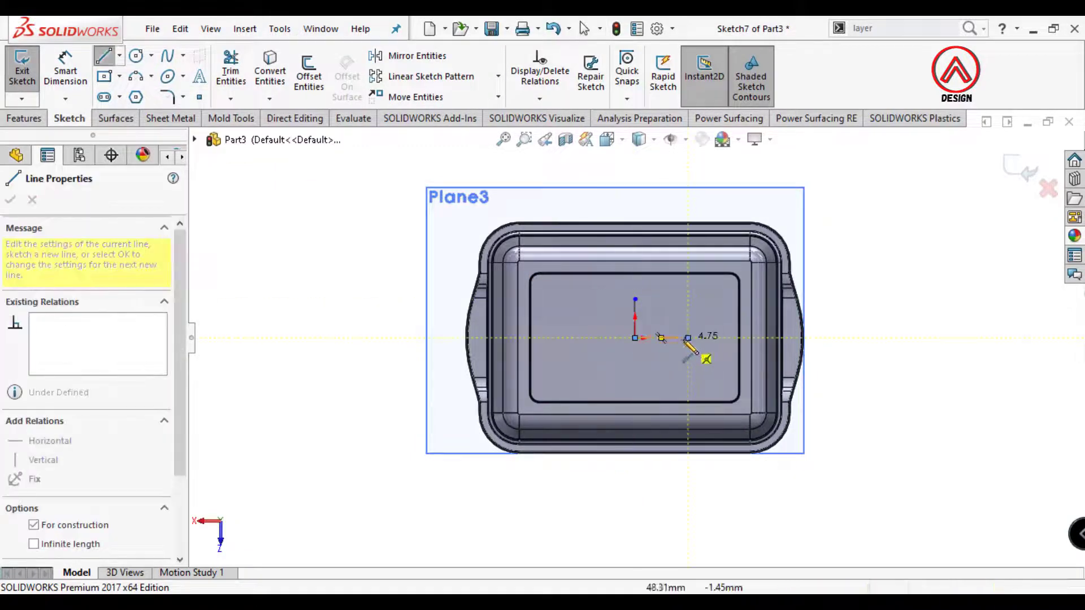
scroll(621, 321, "up", 2)
scroll(633, 334, "down", 2)
key("Escape")
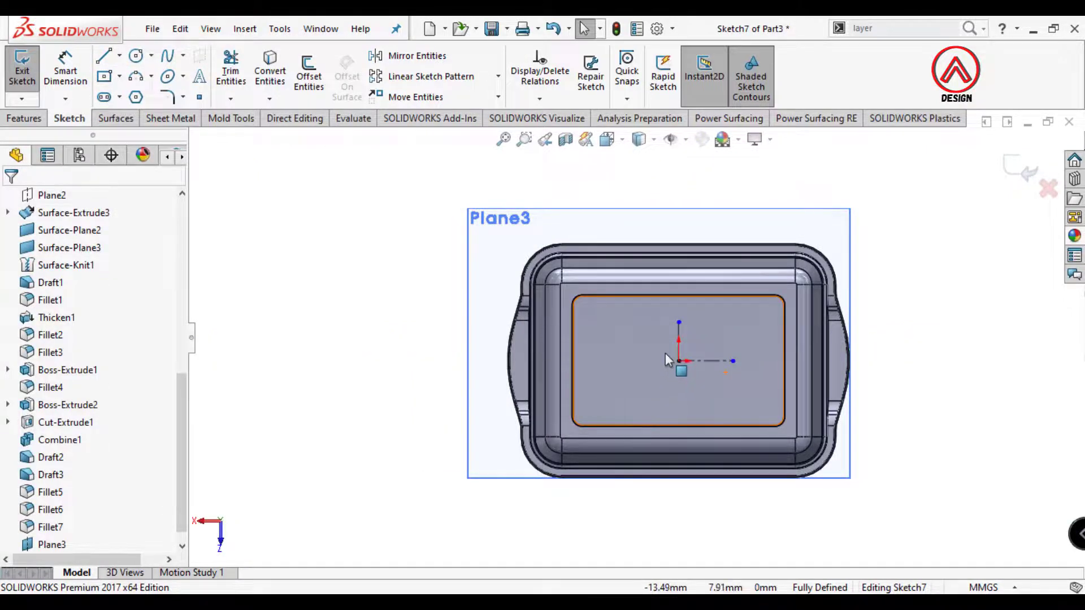
Draw a thin center rectangle about 0.95 mm wide across the short side's rim, just above the handle
scroll(531, 296, "down", 8)
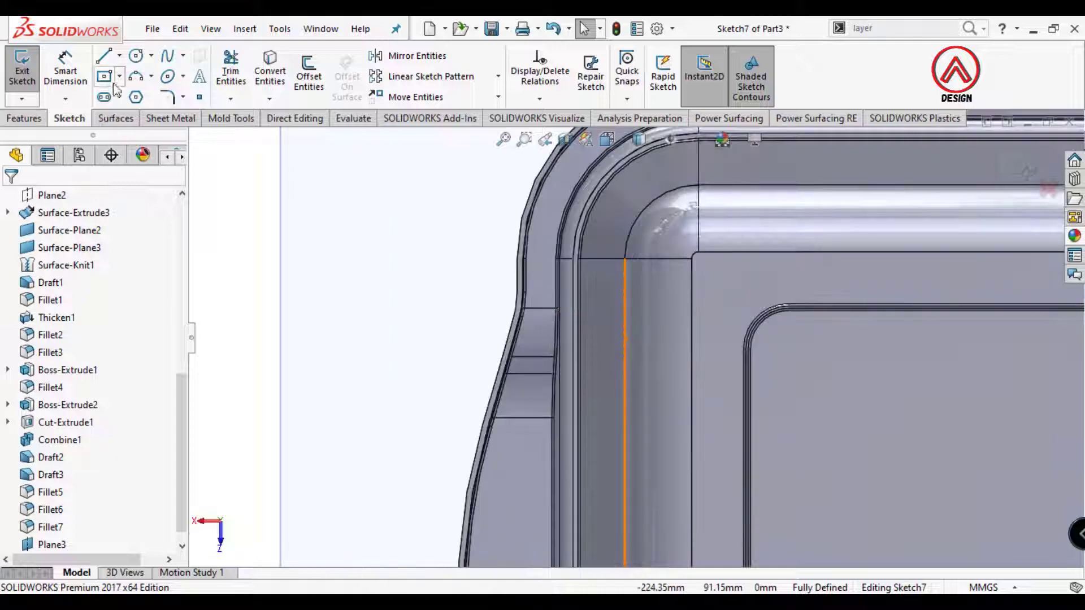
left_click(104, 79)
scroll(544, 243, "down", 5)
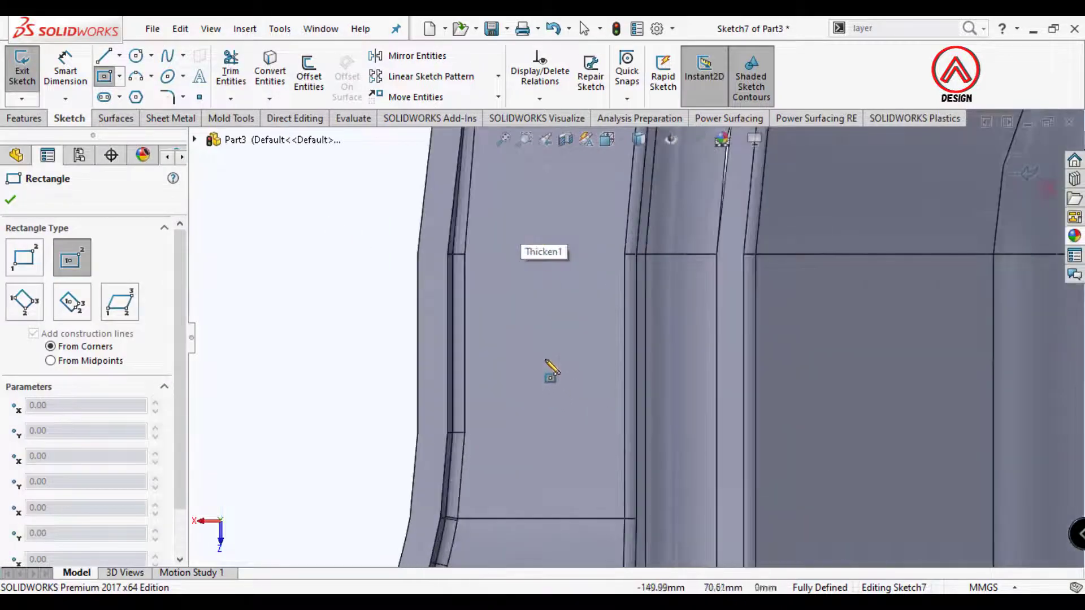
scroll(551, 370, "down", 4)
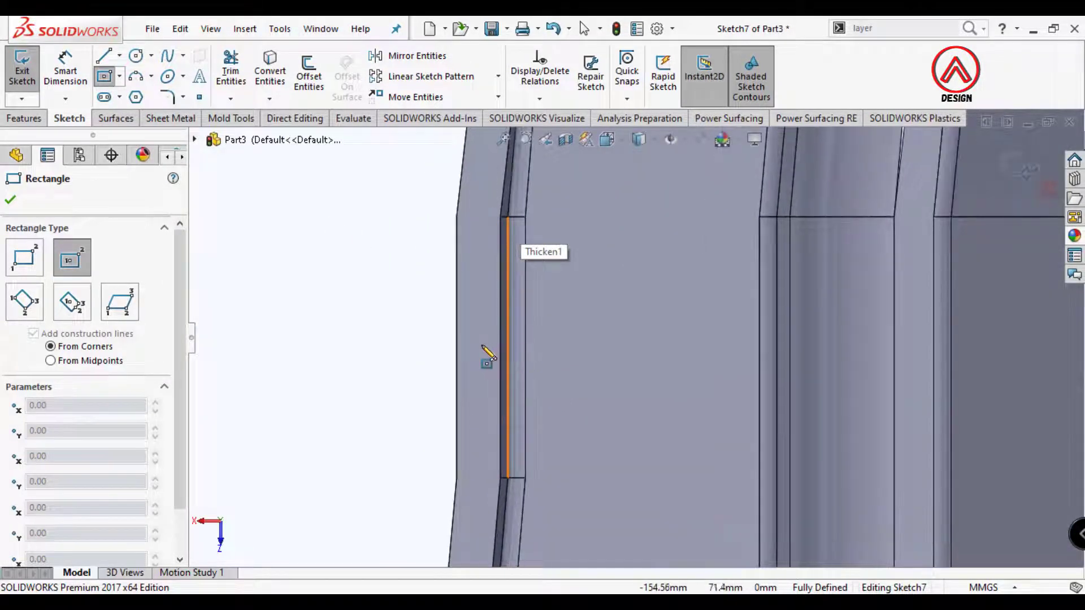
left_click(804, 350)
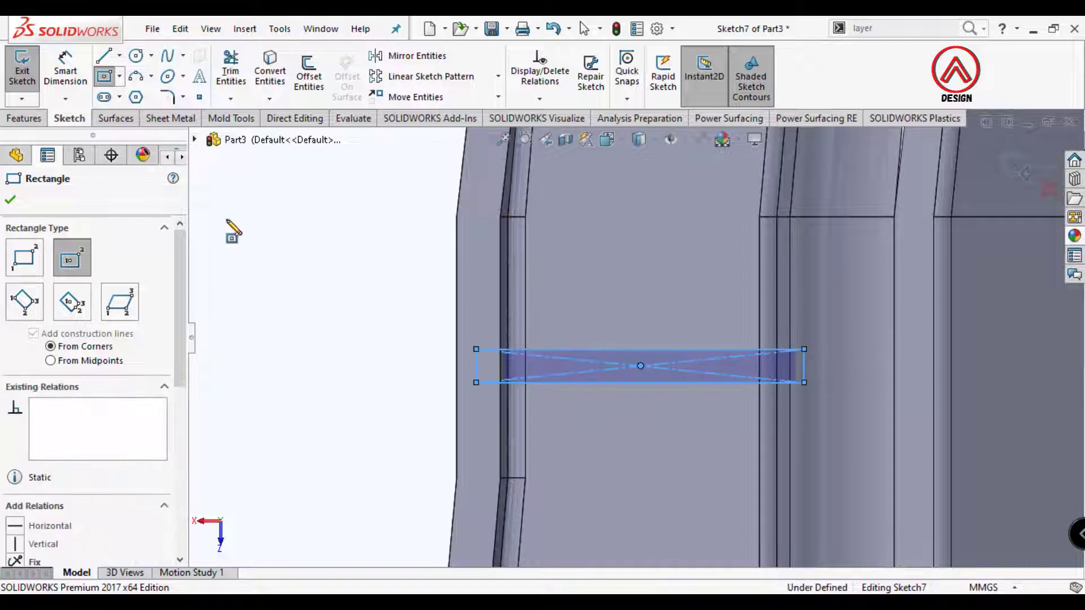
Dimension the rectangle's center 65 mm from the horizontal centerline
left_click(66, 71)
left_click(640, 367)
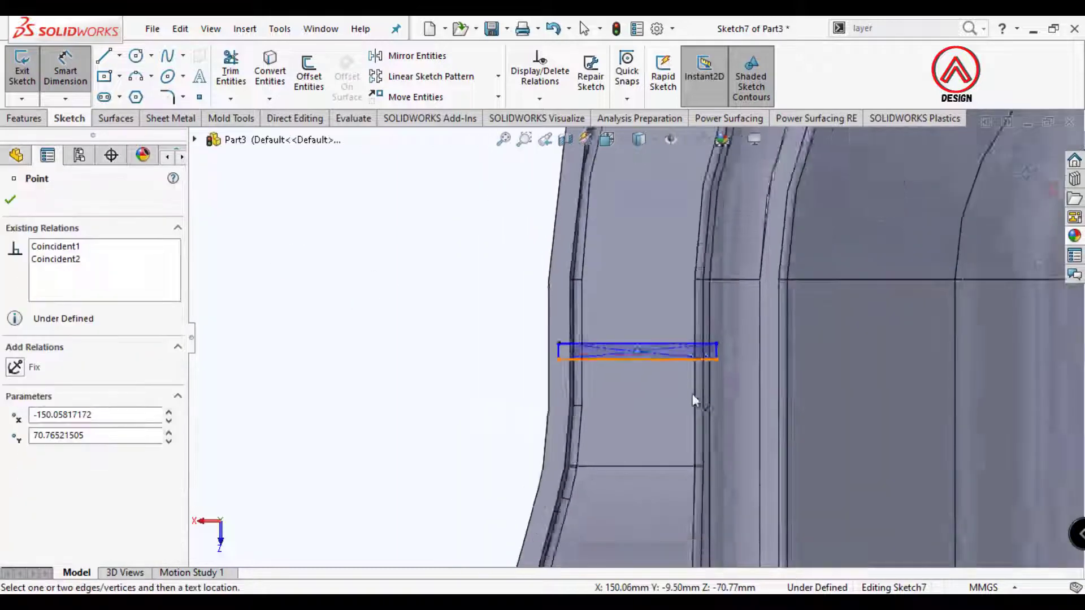
scroll(687, 399, "up", 5)
left_click(871, 433)
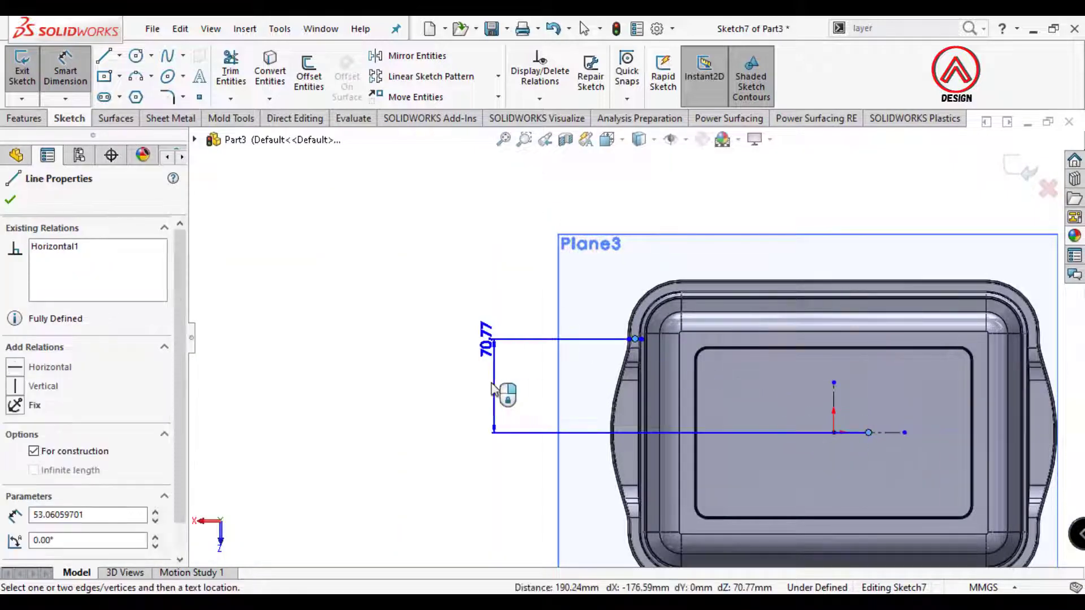
left_click(588, 394)
type("45")
key("Return")
scroll(657, 360, "up", 8)
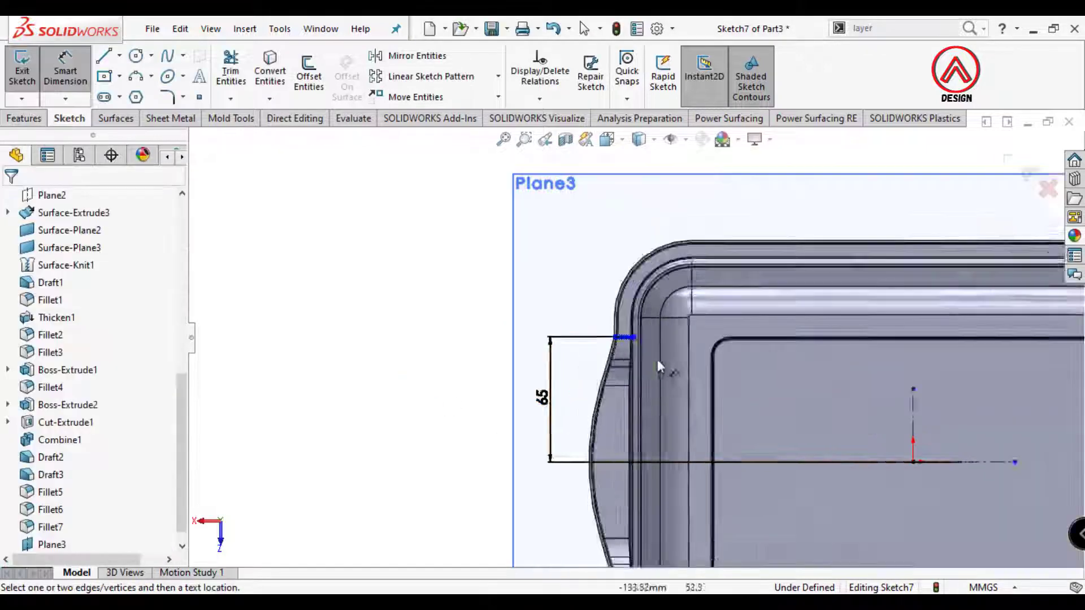
scroll(611, 339, "up", 2)
scroll(601, 352, "down", 5)
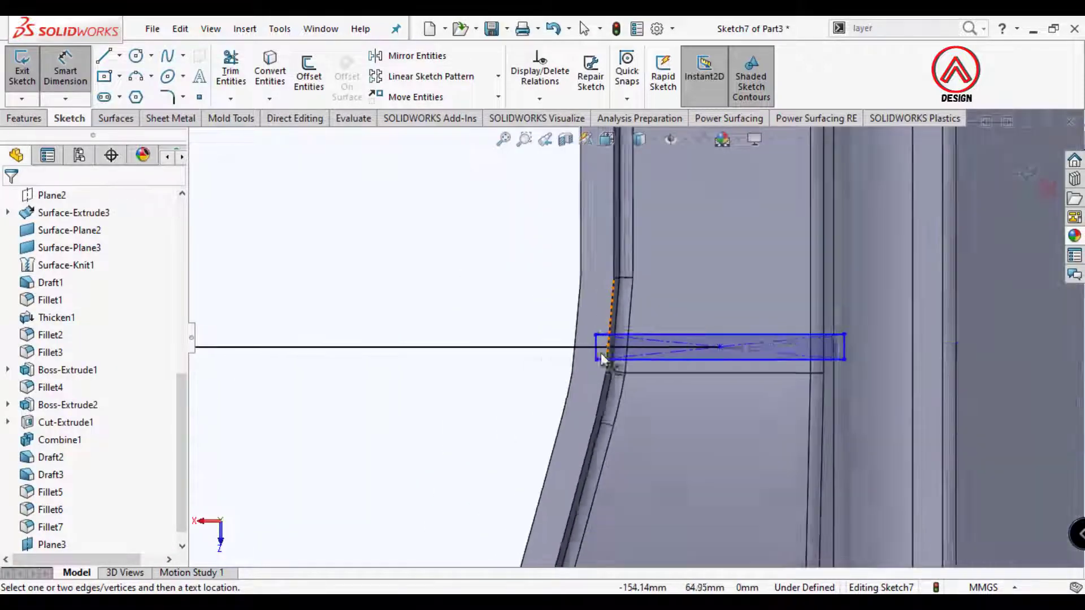
scroll(696, 361, "down", 6)
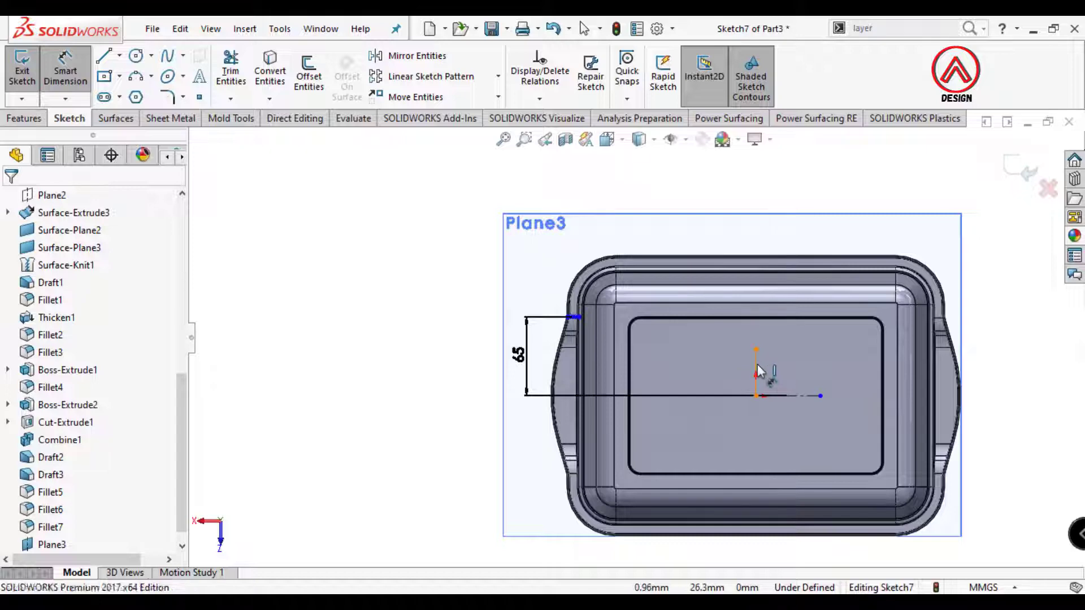
left_click(758, 370)
scroll(754, 370, "up", 3)
key("Escape")
Set the width of the thin rectangle above the handle to 0.80 mm
scroll(432, 283, "up", 7)
scroll(511, 294, "up", 6)
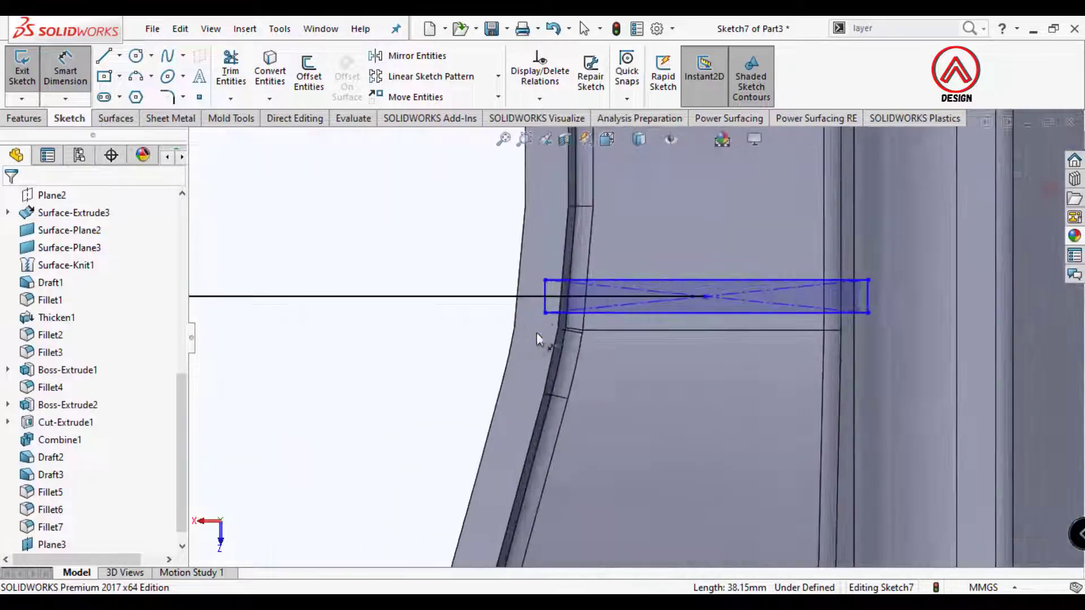
left_click(545, 306)
left_click(436, 296)
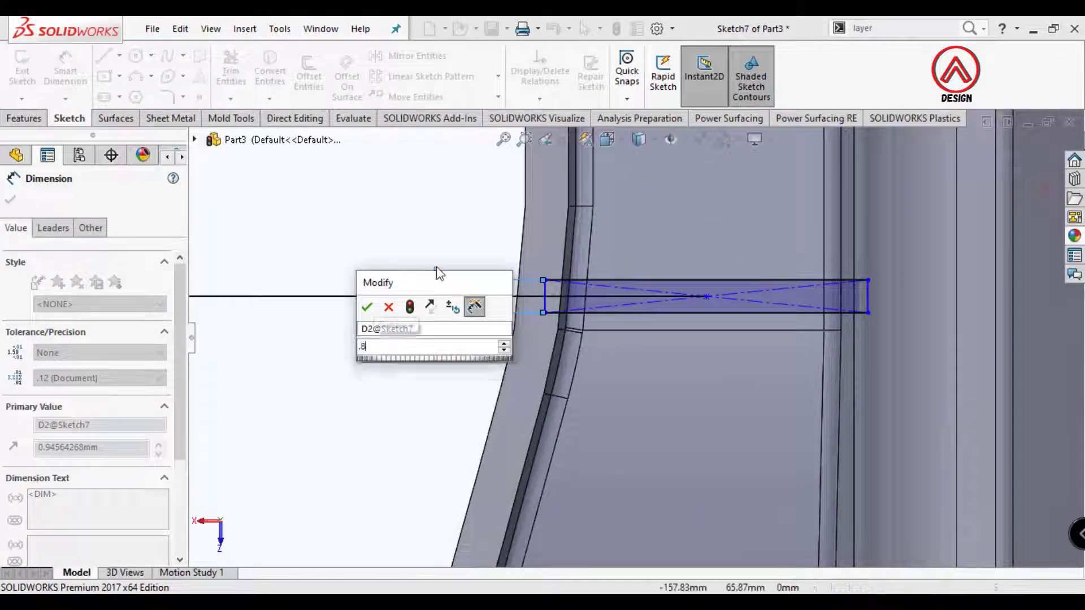
type(".8")
key("Return")
key("Escape")
Draw a center rectangle about 1.55 by 11.34 mm across the long side's rim near the rounded corner
scroll(649, 339, "down", 6)
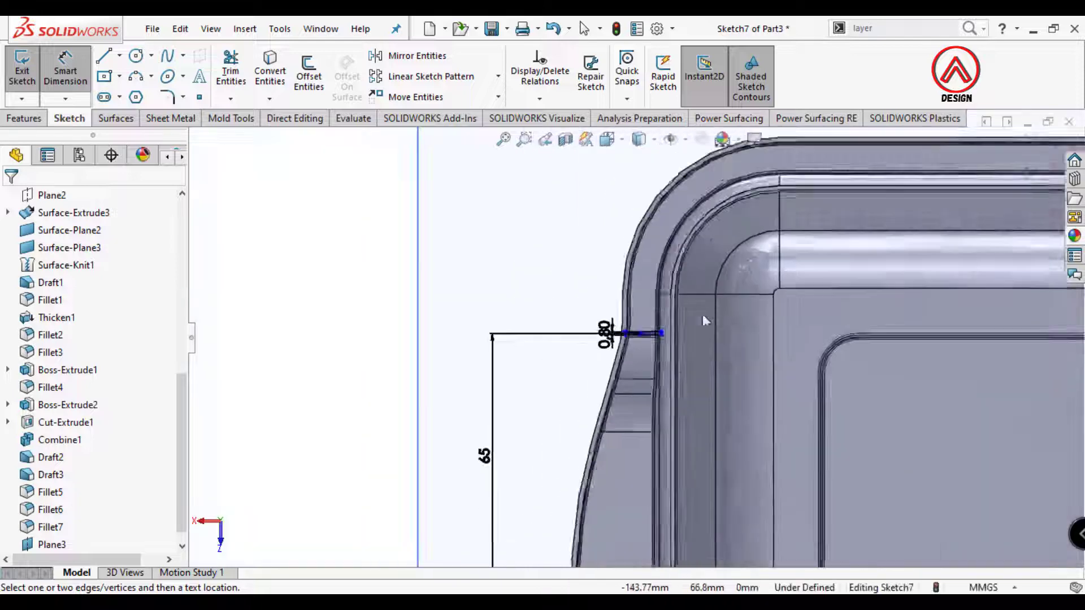
scroll(703, 319, "down", 6)
scroll(735, 393, "up", 2)
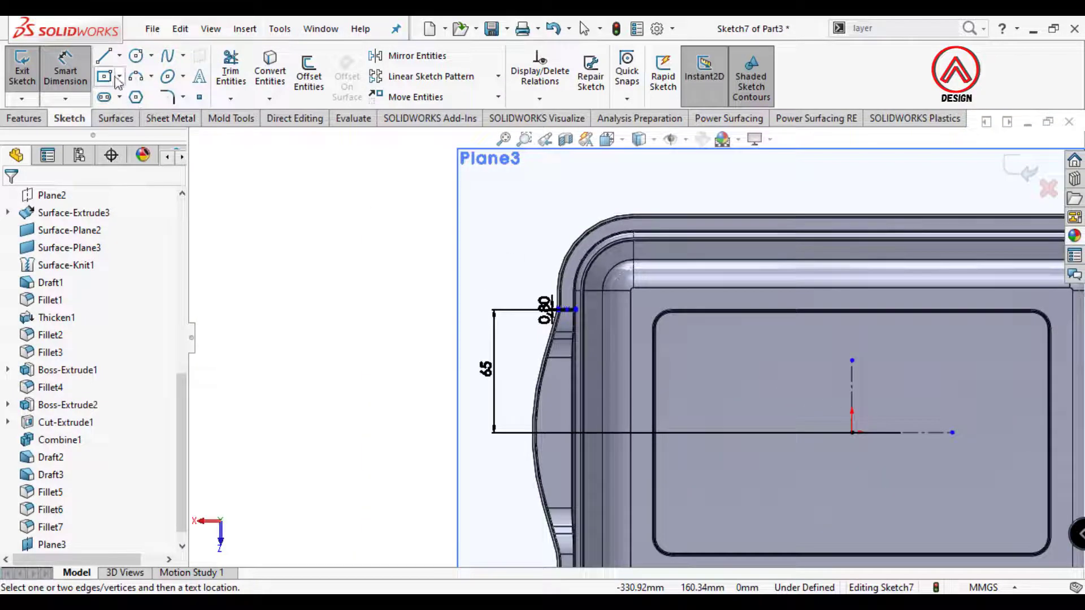
left_click(116, 79)
scroll(646, 224, "up", 5)
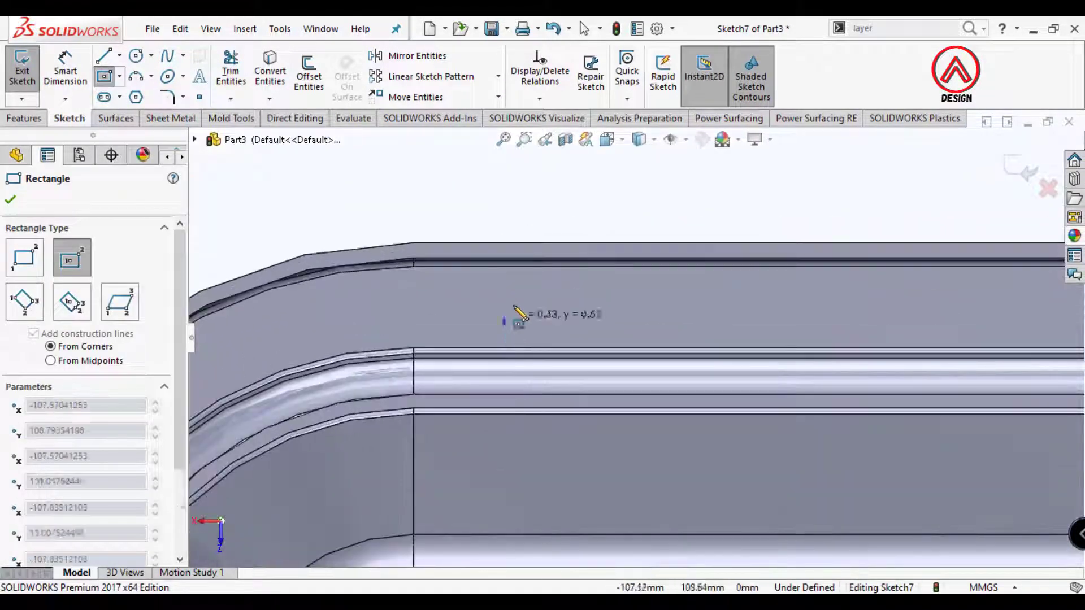
scroll(515, 316, "up", 3)
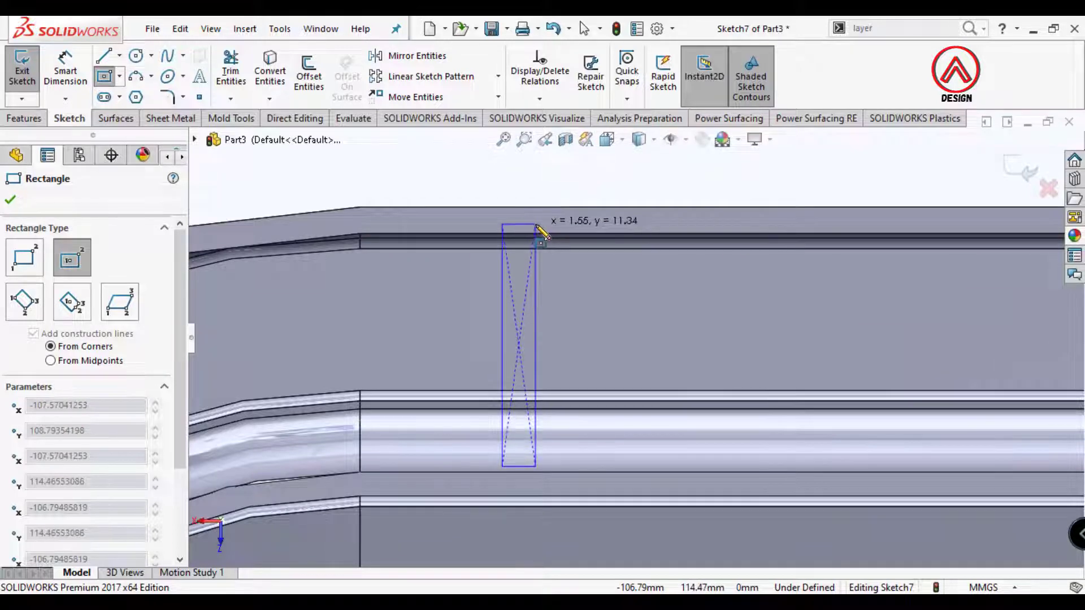
left_click(536, 225)
Set the width of the rectangle on the long side's rim to 0.80 mm
left_click(62, 58)
left_click(526, 225)
left_click(531, 181)
type(".8")
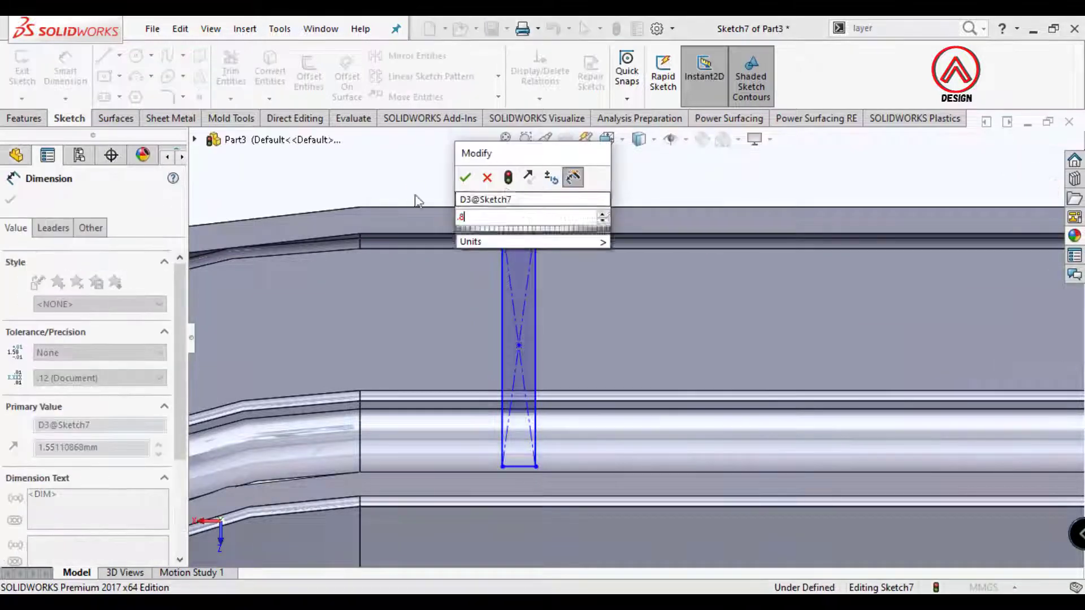
key("Return")
Dimension the center of the long-side rectangle 105 mm from the vertical centerline
left_click(511, 346)
scroll(664, 402, "down", 10)
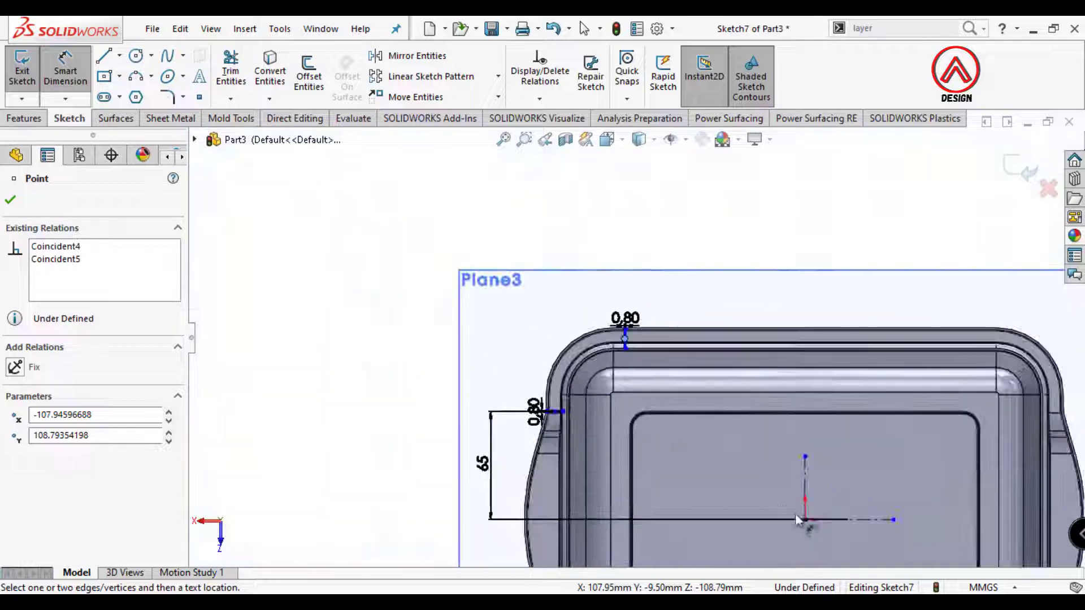
left_click(626, 342)
left_click(720, 252)
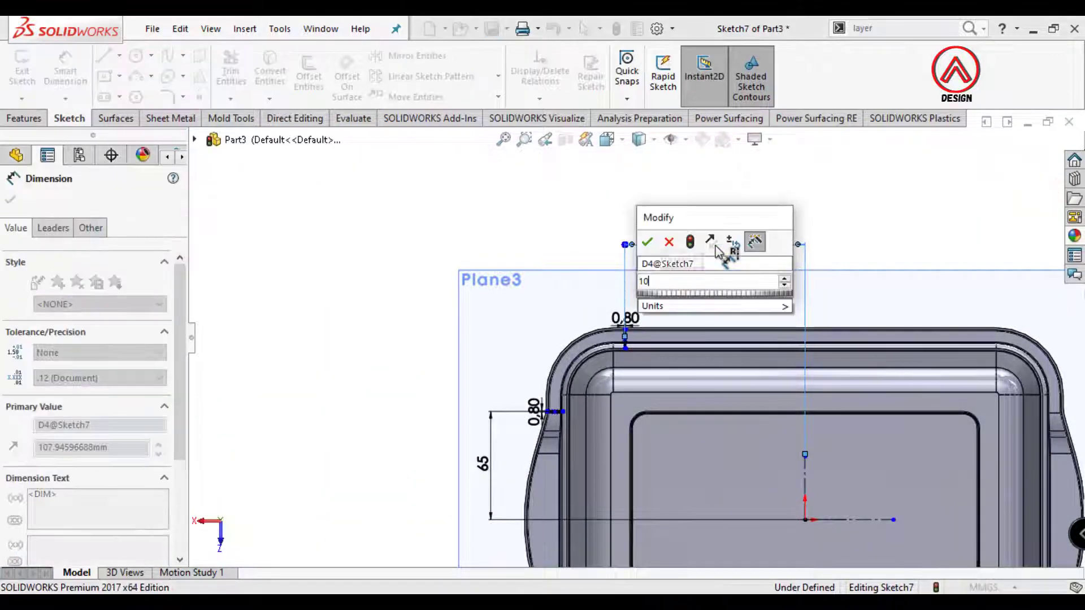
type("105")
key("Return")
Draw a third center rectangle across the middle of the long side's rim, above the origin, and set its width to 0.80 mm
left_click(555, 212)
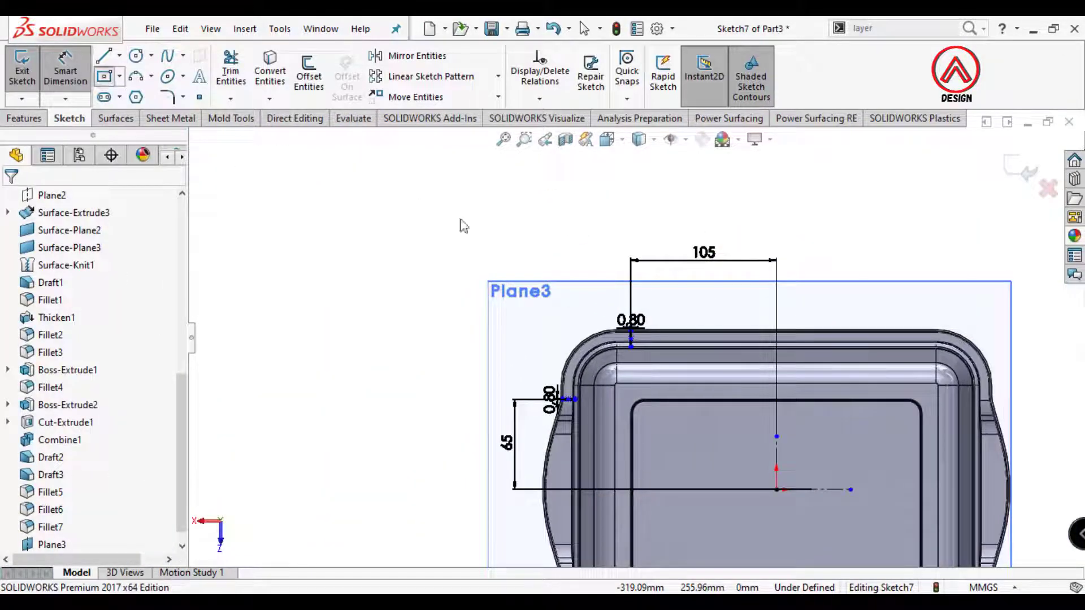
scroll(787, 345, "down", 12)
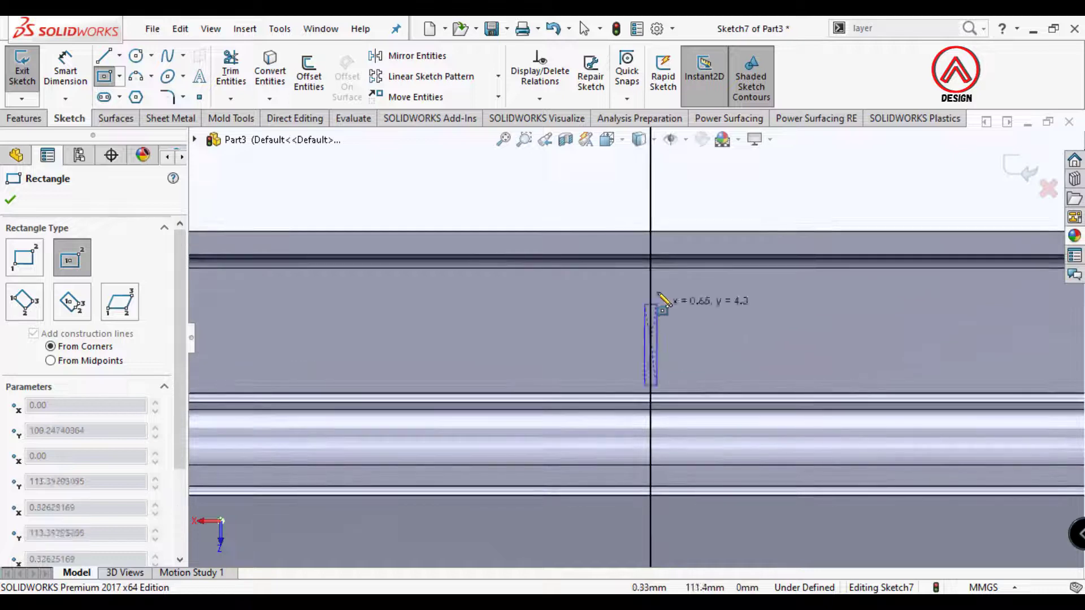
left_click(668, 248)
key("d")
left_click(656, 254)
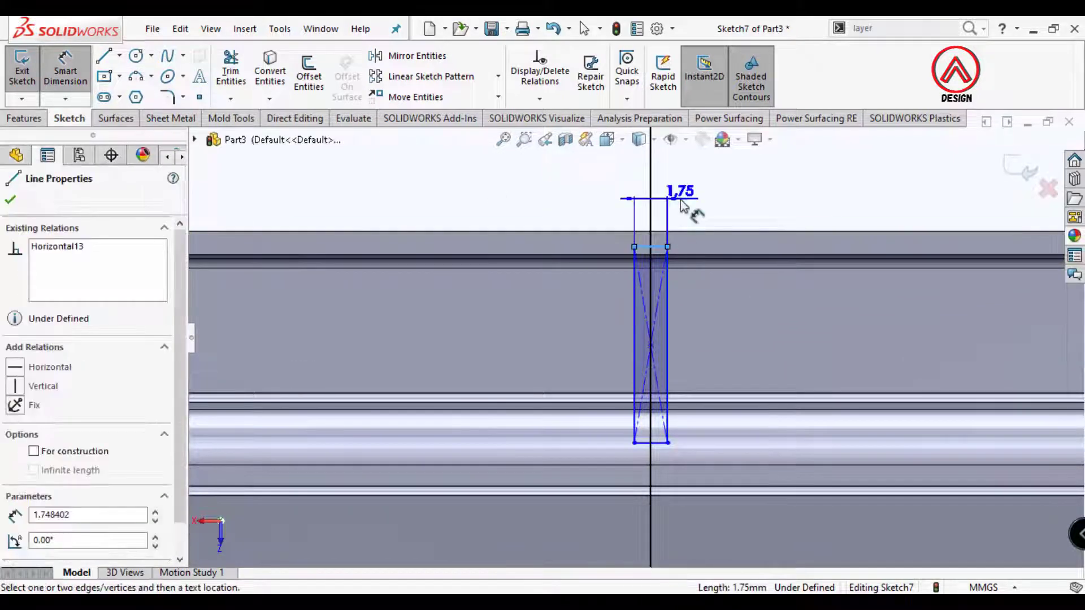
left_click(678, 207)
type(".8")
key("Return")
key("Escape")
Make the middle rectangle's center point coincident with the vertical centerline
left_click(642, 346)
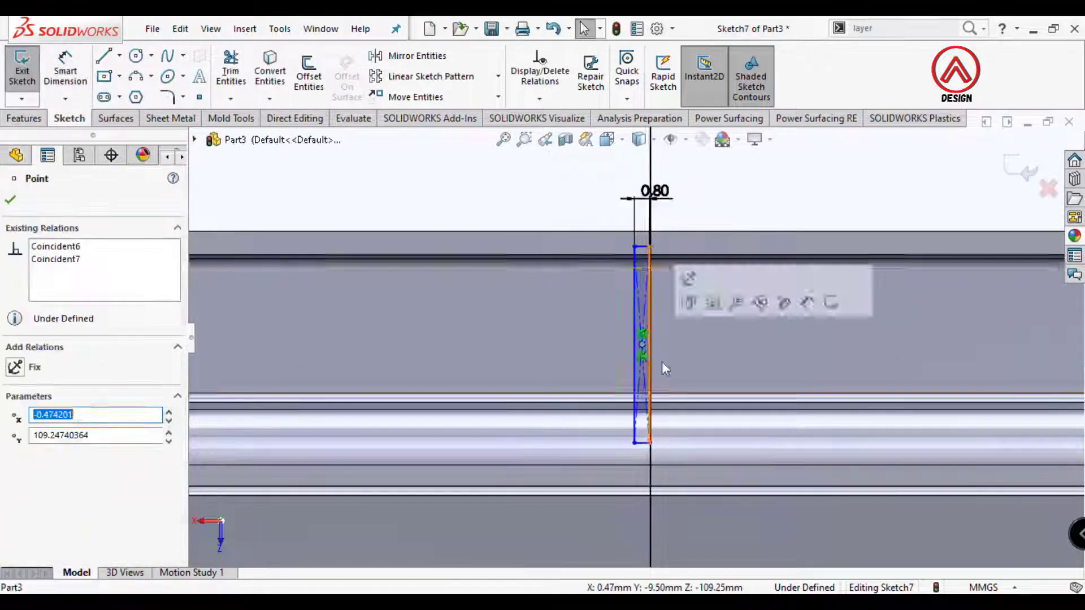
scroll(663, 361, "up", 12)
scroll(642, 483, "up", 3)
left_click(637, 469, "ctrl")
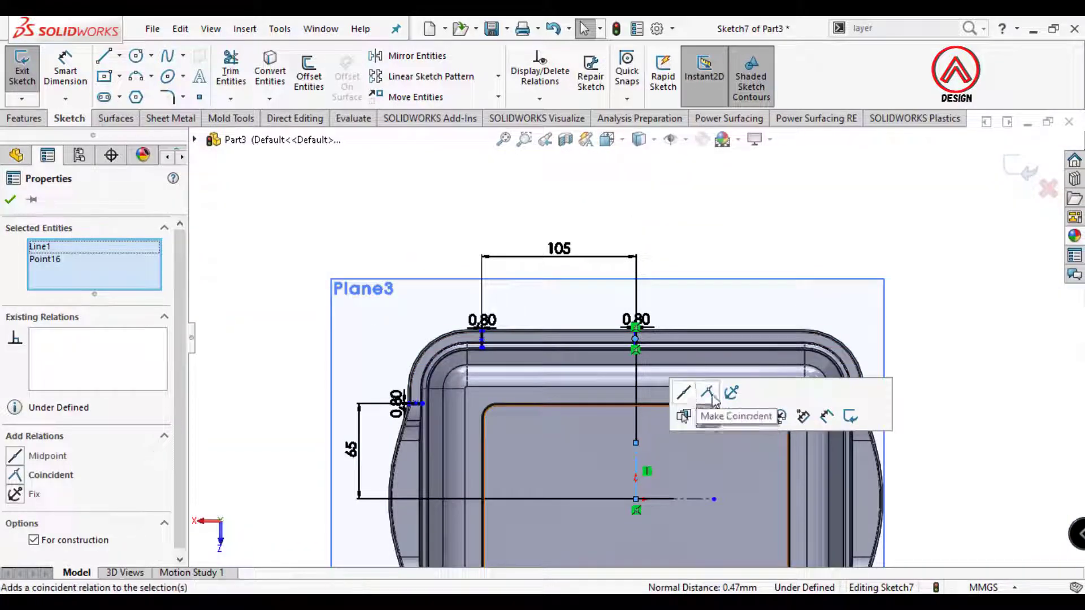
left_click(708, 392)
key("Escape")
Mirror the handle-side rectangle and the long-side rectangle near the corner about the vertical centerline, keeping the originals
left_click(416, 55)
scroll(419, 394, "down", 5)
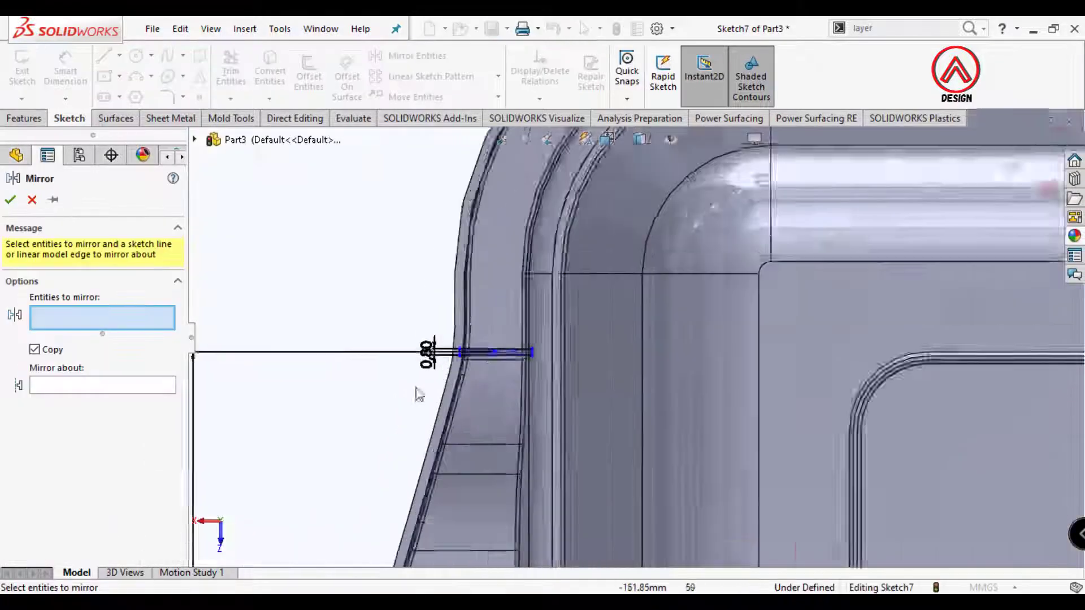
scroll(499, 301, "down", 8)
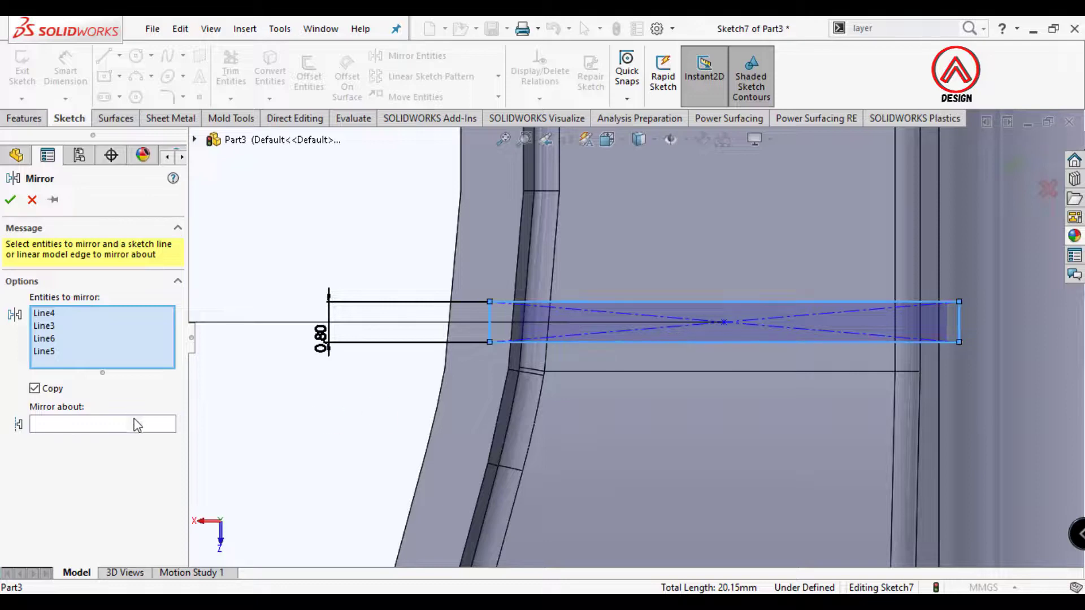
scroll(392, 375, "up", 4)
scroll(799, 249, "up", 2)
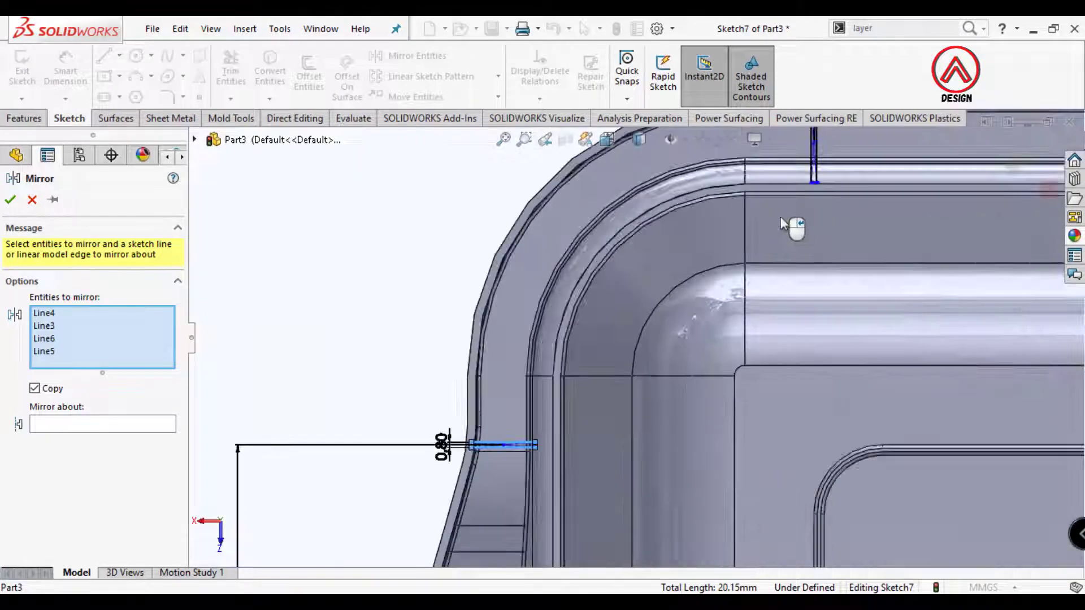
scroll(791, 231, "down", 6)
scroll(791, 300, "up", 4)
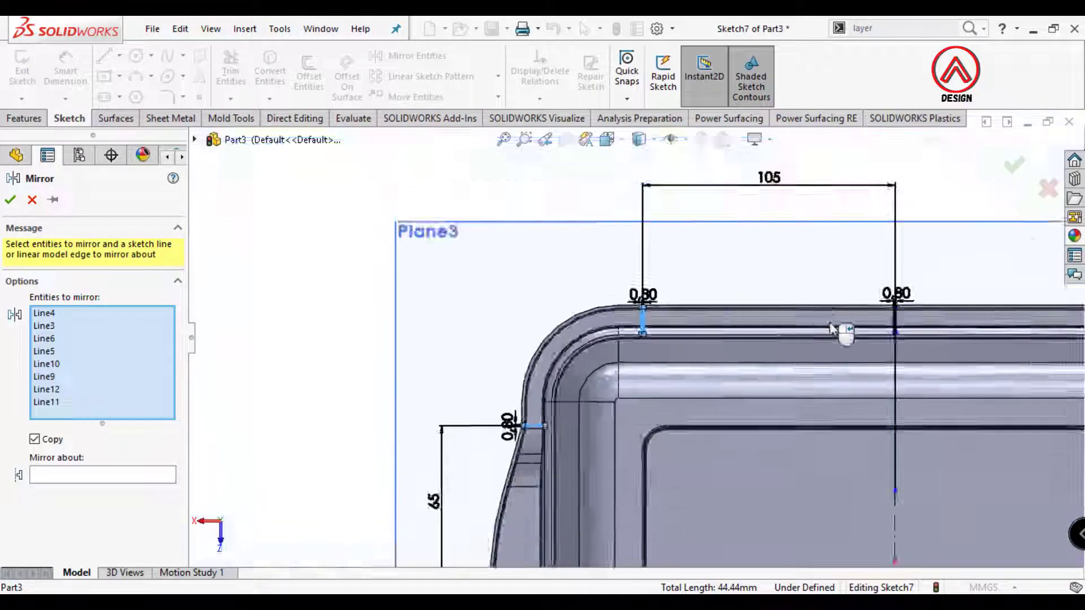
scroll(836, 336, "down", 5)
scroll(716, 359, "up", 5)
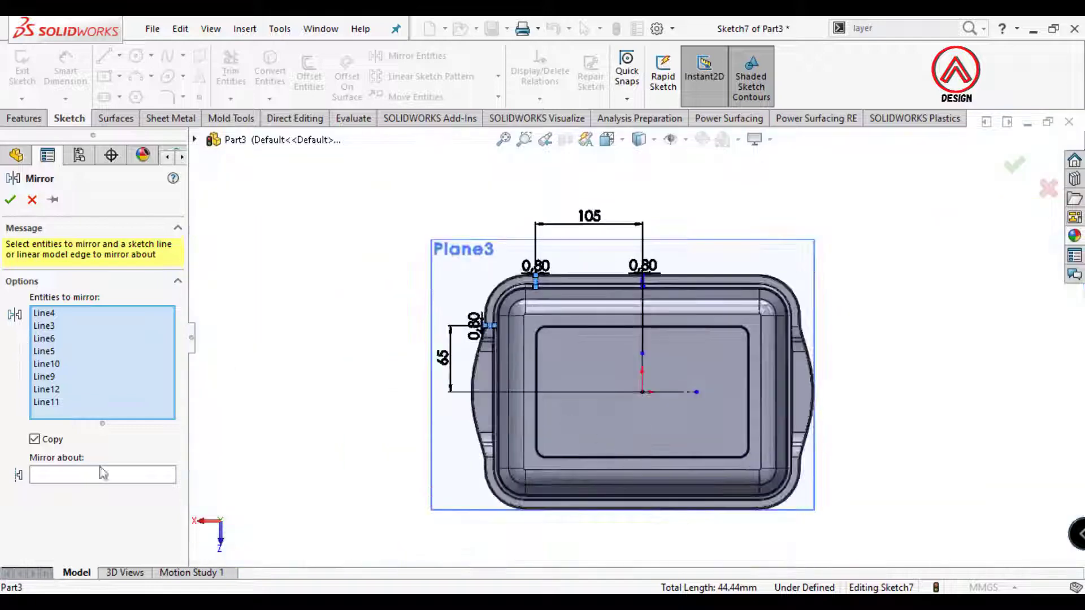
scroll(568, 403, "down", 3)
left_click(699, 347)
scroll(635, 338, "up", 3)
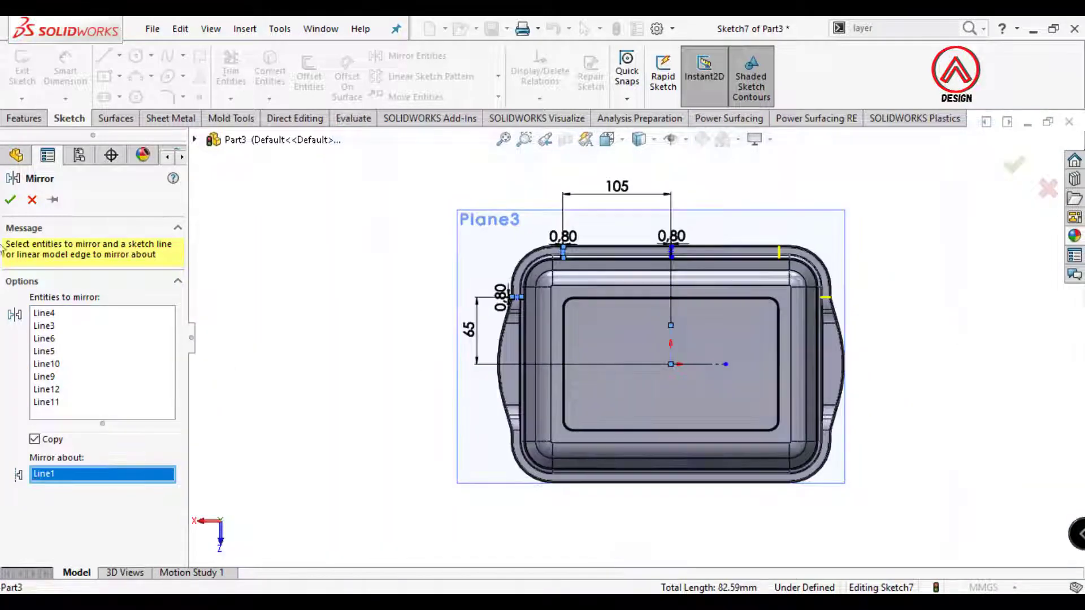
left_click(11, 200)
Mirror all five thin rectangles on the rim about the horizontal centerline, keeping the originals
left_click(416, 55)
scroll(820, 322, "down", 6)
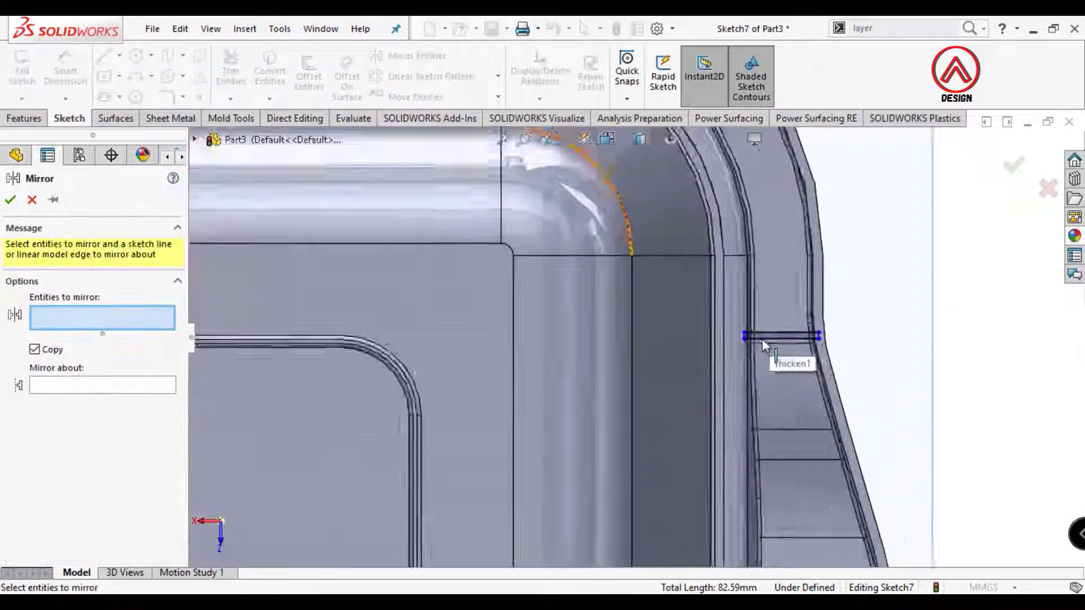
scroll(762, 339, "up", 5)
scroll(653, 408, "down", 5)
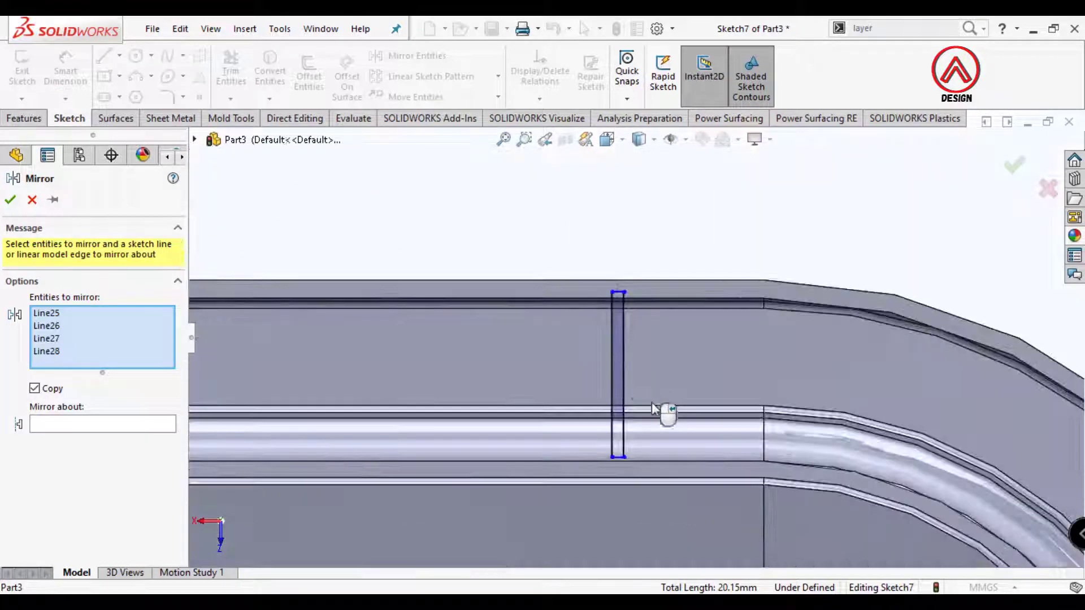
left_click(619, 380)
scroll(620, 378, "up", 5)
scroll(274, 348, "down", 9)
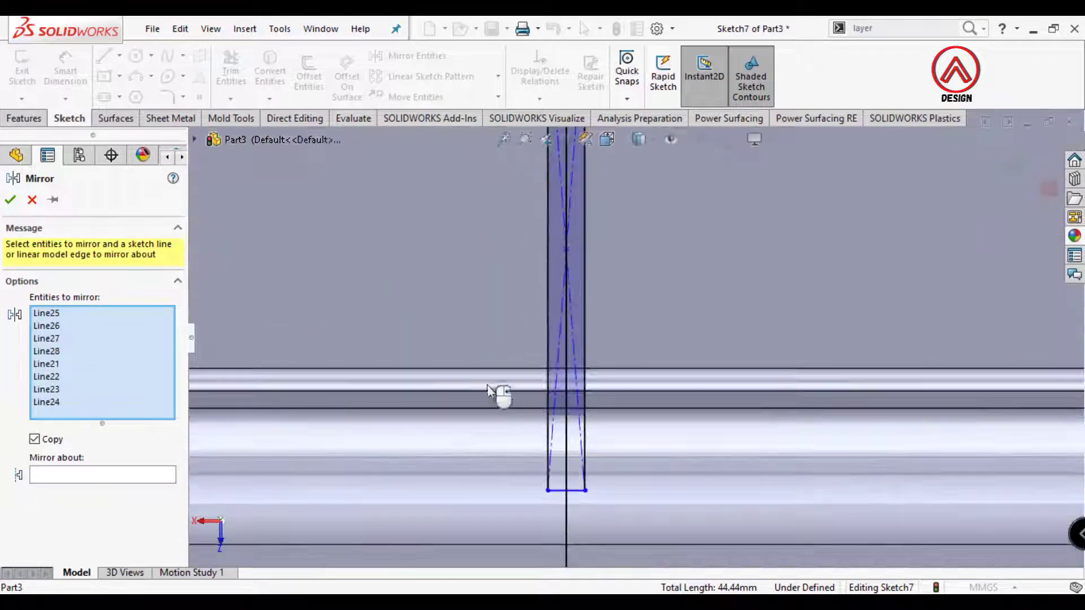
left_click(584, 331)
scroll(593, 334, "up", 5)
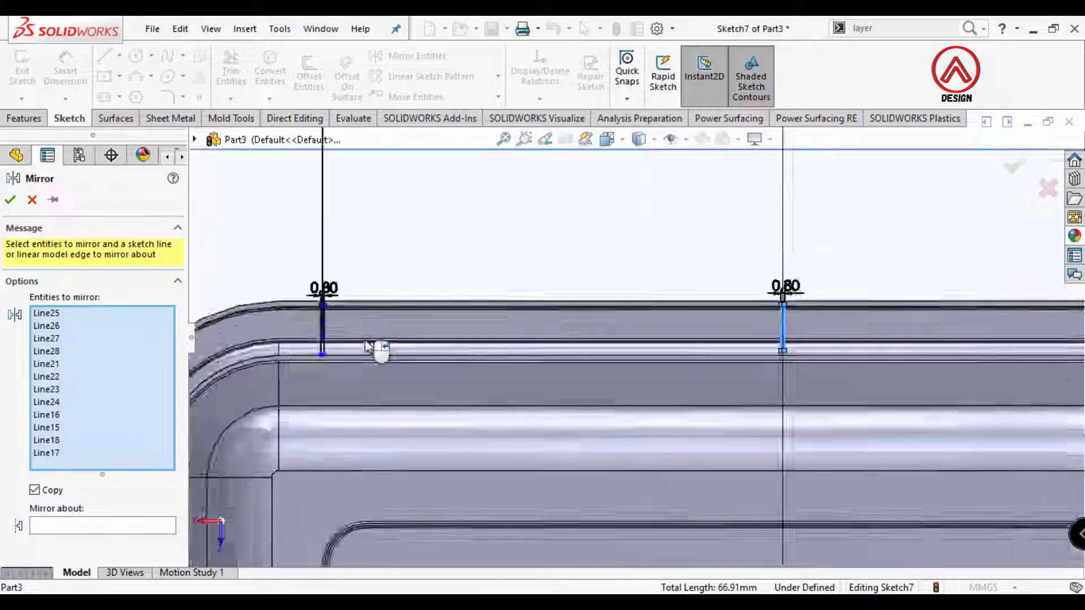
scroll(376, 349, "down", 4)
scroll(412, 322, "down", 4)
scroll(499, 274, "up", 5)
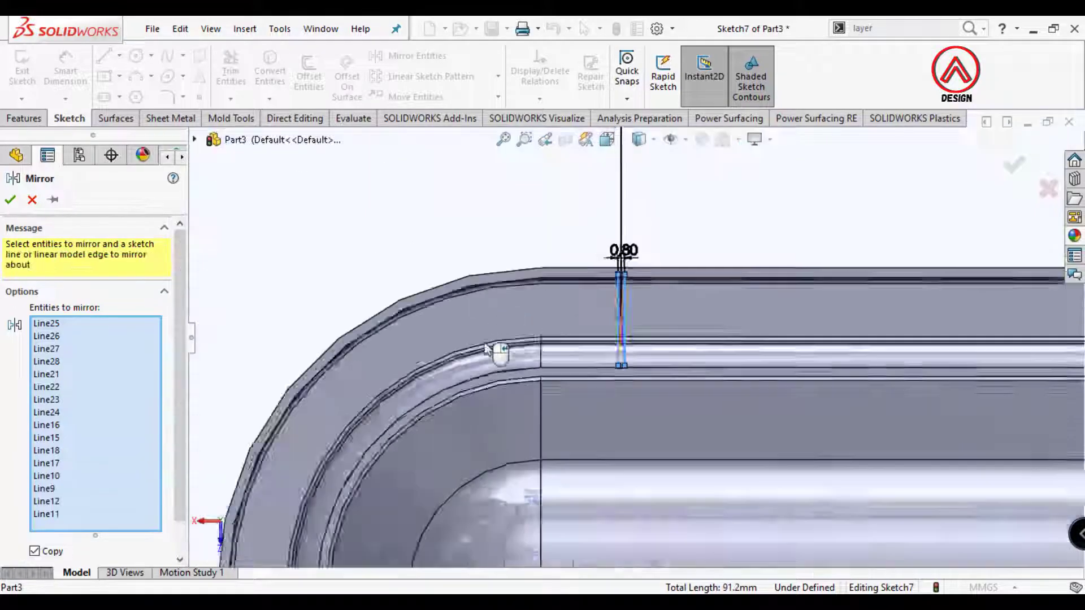
scroll(580, 422, "down", 6)
left_click(574, 366)
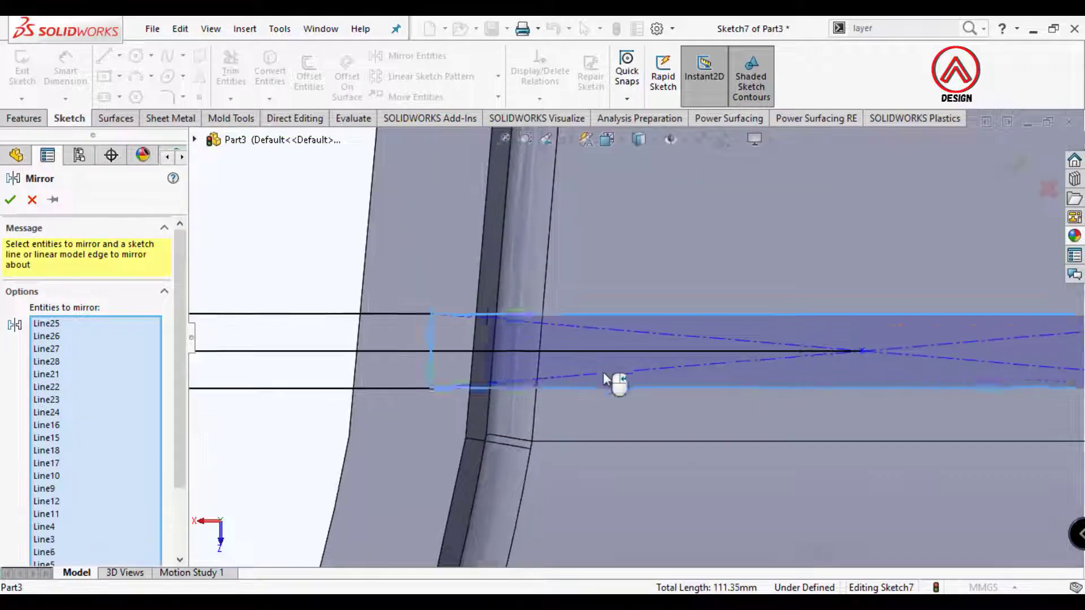
scroll(617, 380, "up", 2)
left_click(129, 550)
scroll(594, 408, "up", 6)
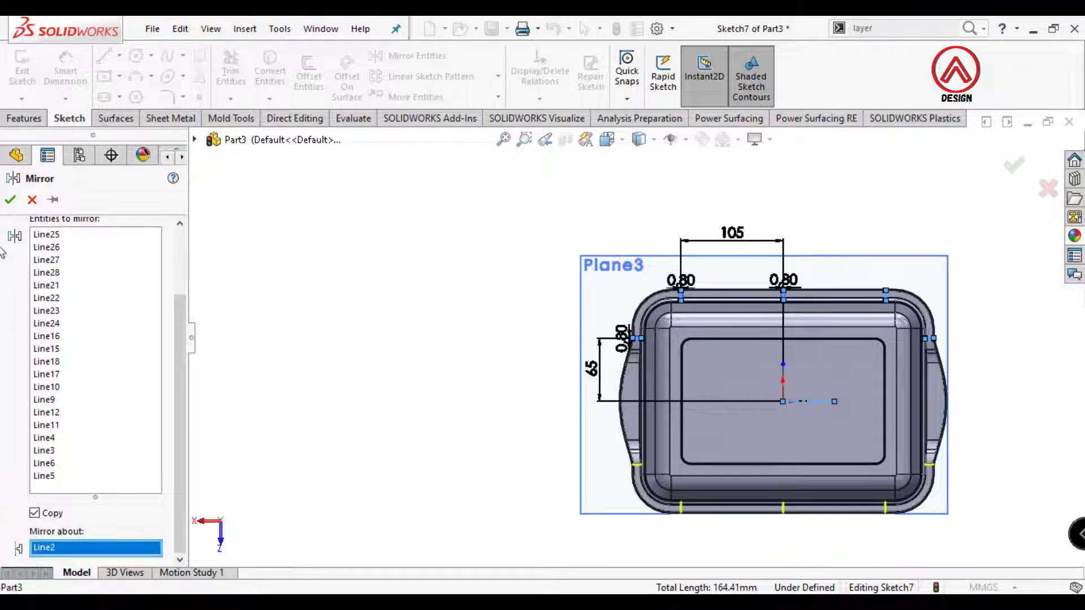
left_click(10, 199)
Dimension the length of the original handle-side rectangle at 9 mm
scroll(569, 286, "down", 3)
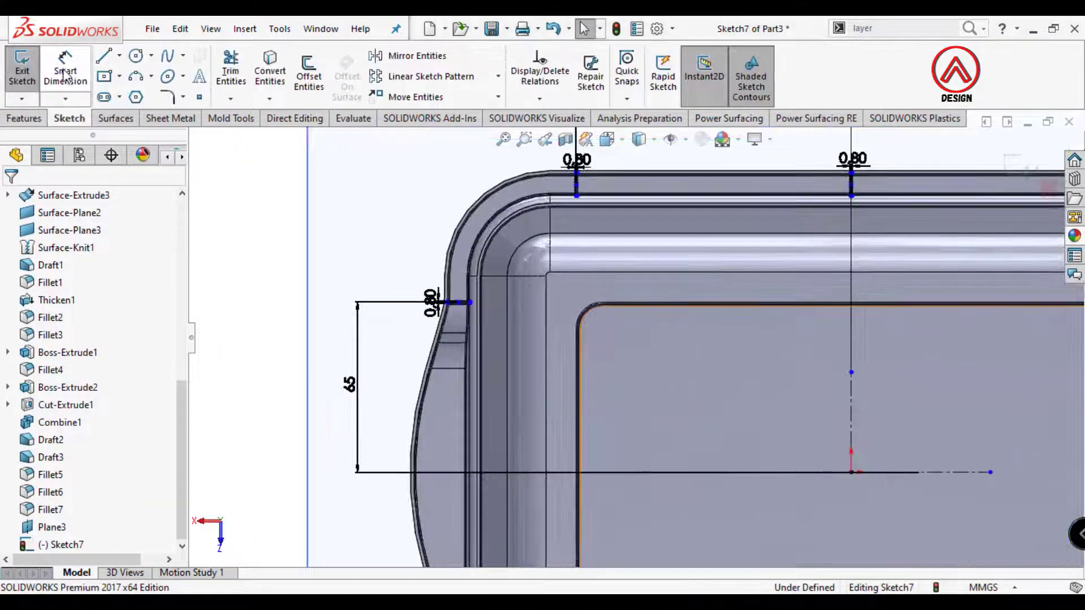
scroll(489, 317, "down", 3)
scroll(489, 317, "down", 5)
left_click(513, 312)
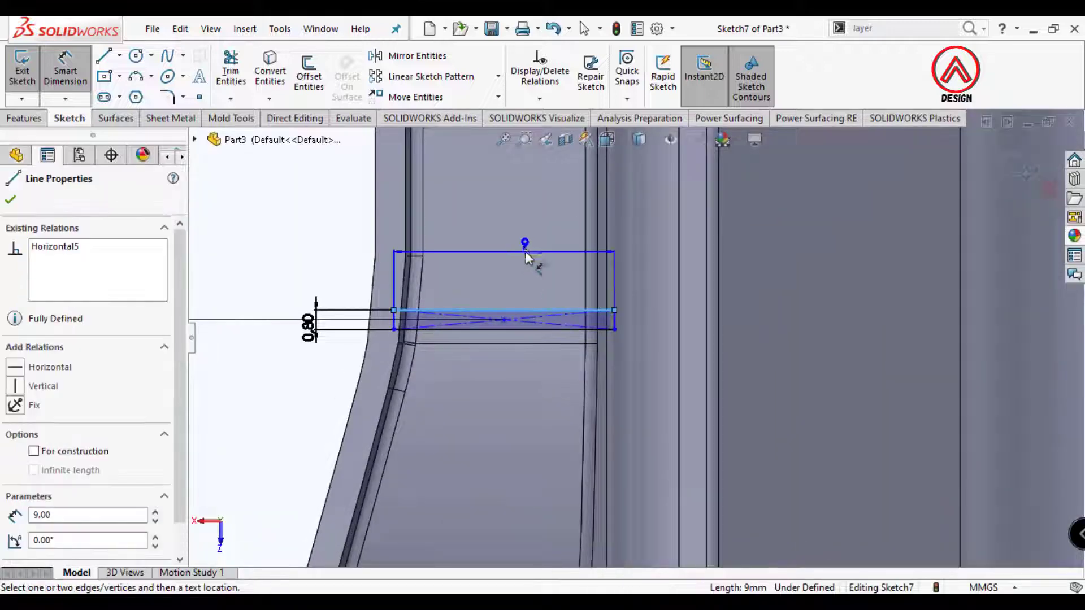
left_click(514, 224)
left_click(445, 216)
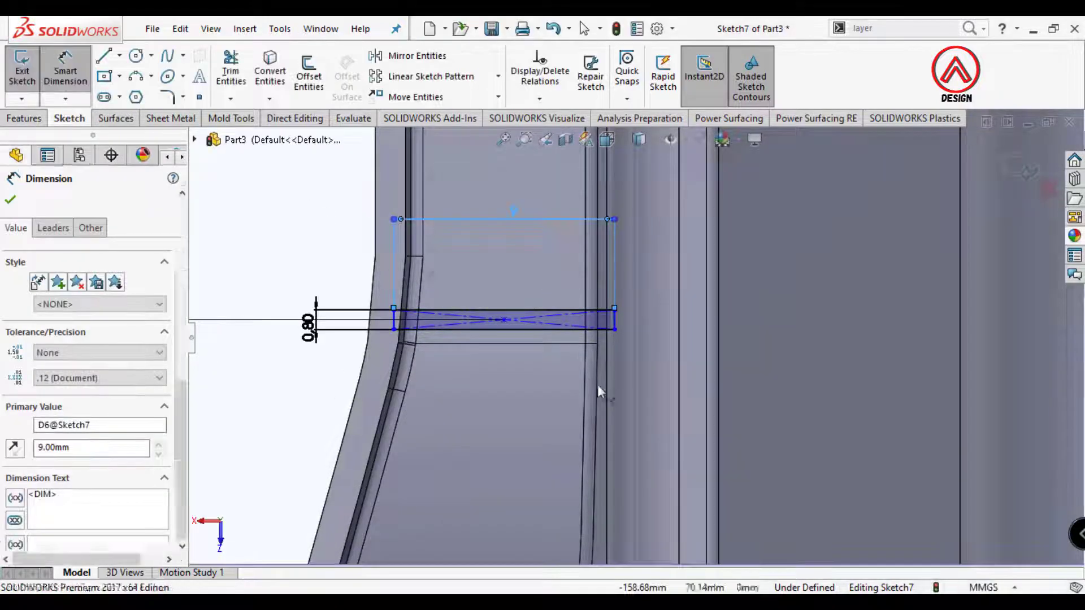
Dimension the handle-side rectangle's center point 150 mm from the vertical centerline
left_click(502, 320)
scroll(658, 371, "up", 5)
scroll(822, 403, "up", 5)
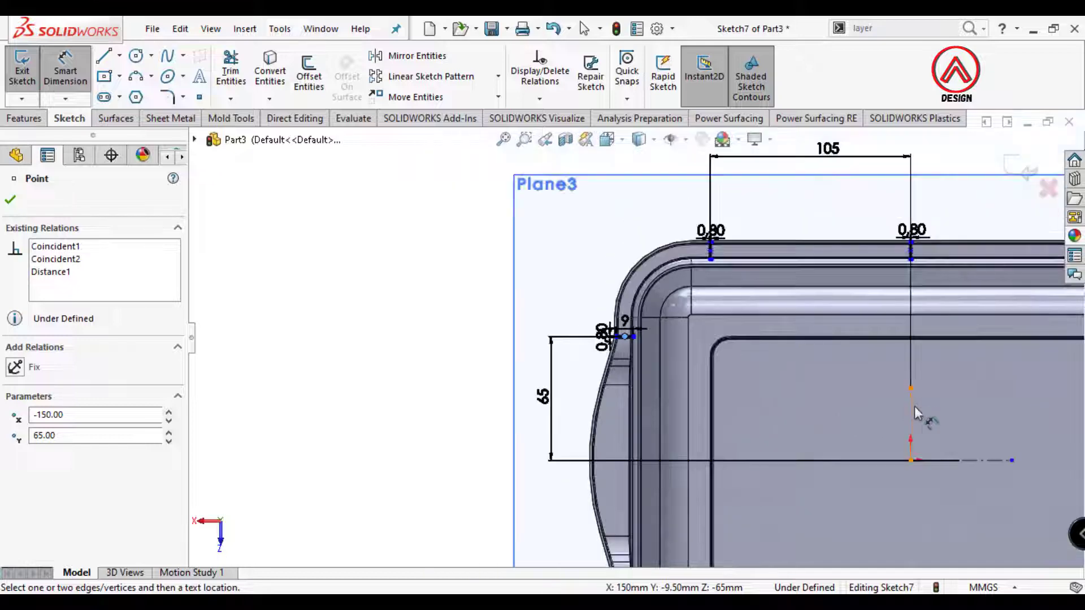
left_click(912, 415)
scroll(720, 209, "up", 1)
left_click(713, 183)
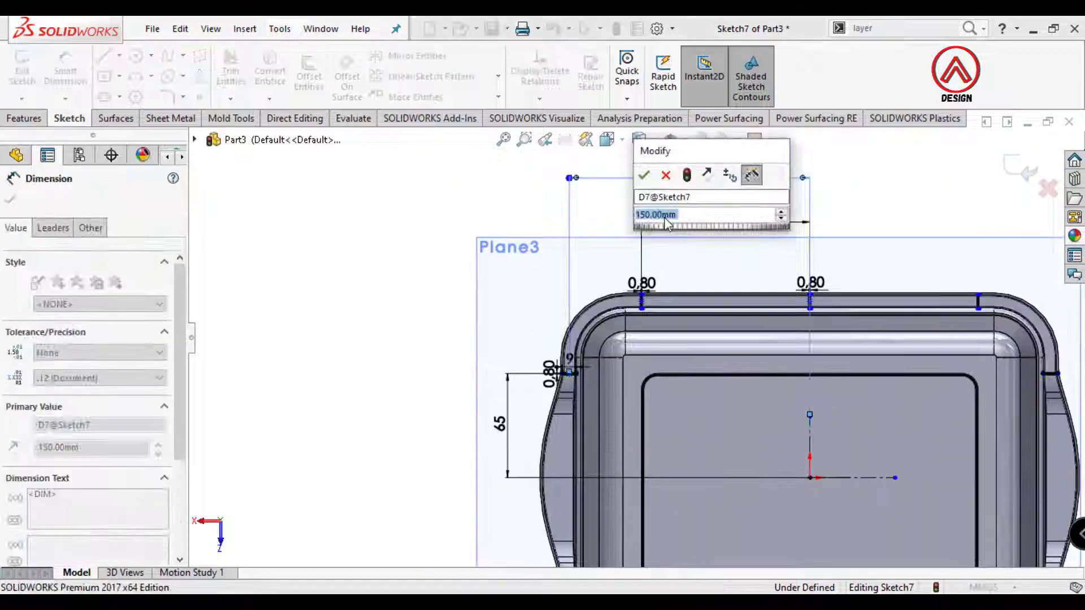
key("Return")
Dimension the length of the long-side rectangle near the corner at 9 mm
scroll(638, 330, "down", 8)
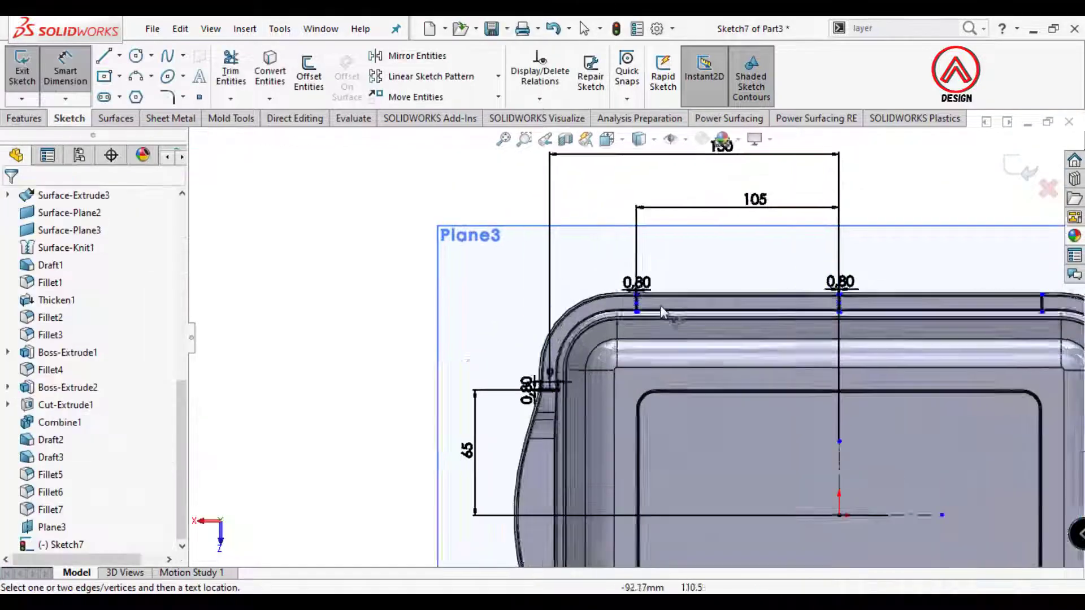
left_click(620, 325)
left_click(715, 311)
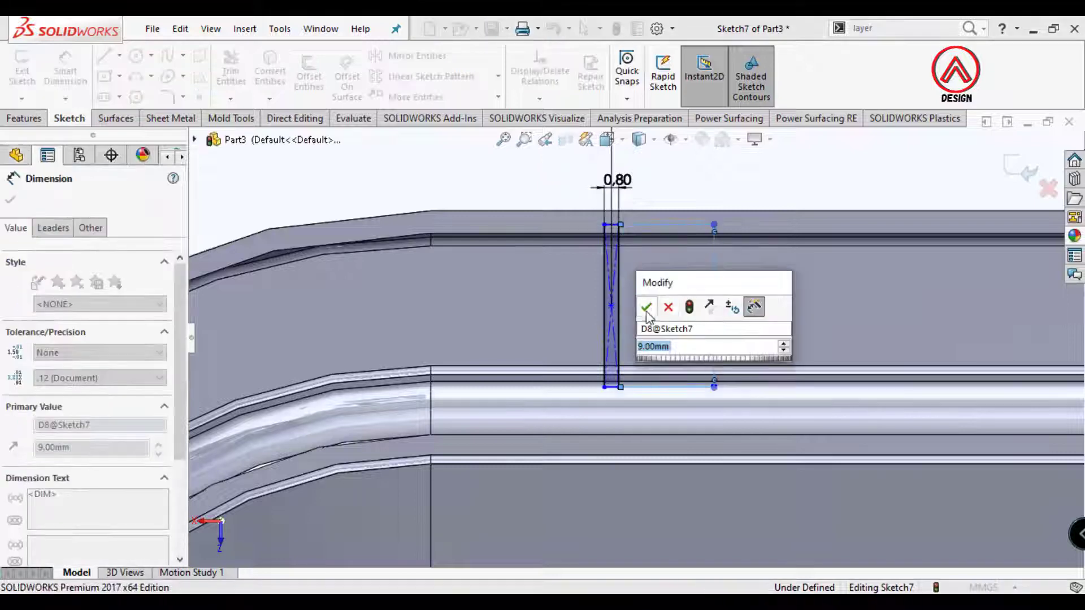
left_click(644, 306)
Dimension the vertical distance from the corner-side long-side rectangle's center to the origin at 110 mm
scroll(650, 324, "up", 8)
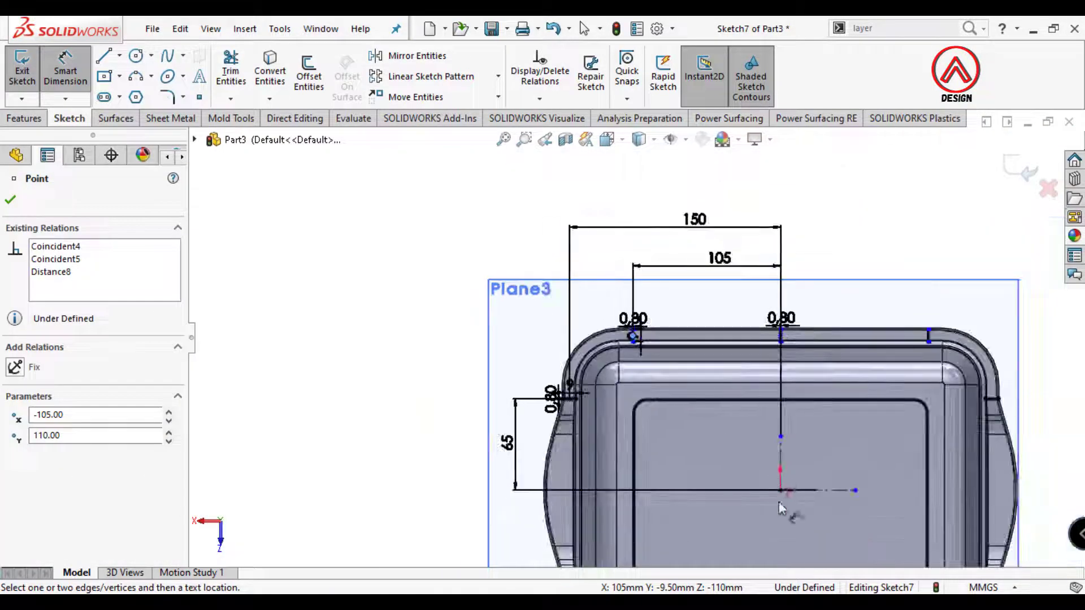
left_click(779, 488)
left_click(463, 394)
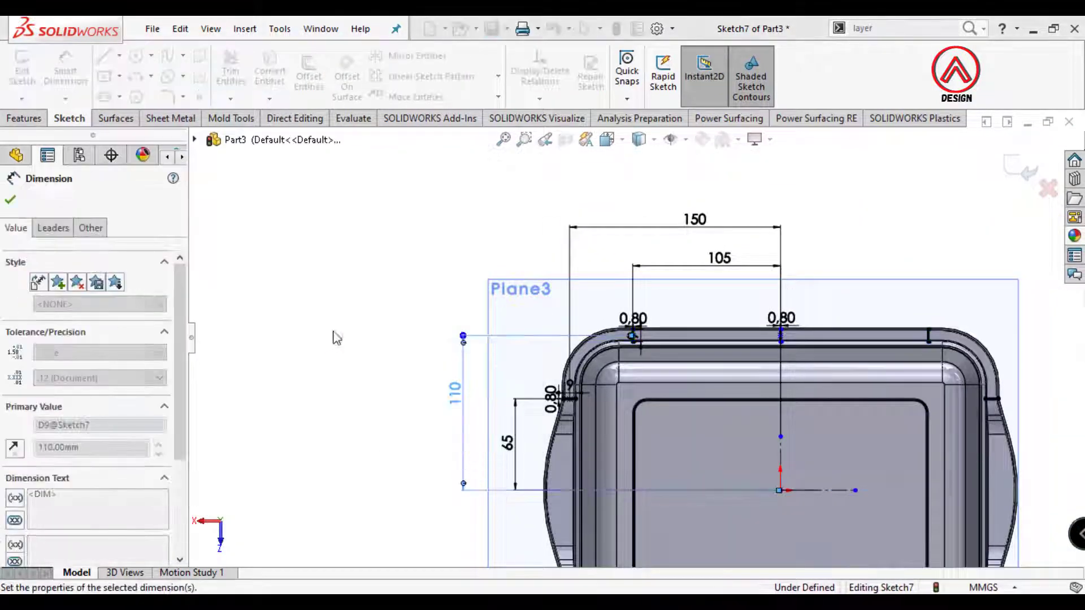
key("Escape")
Dimension the length of the middle long-side rectangle at 9 mm
scroll(729, 317, "up", 6)
left_click(637, 297)
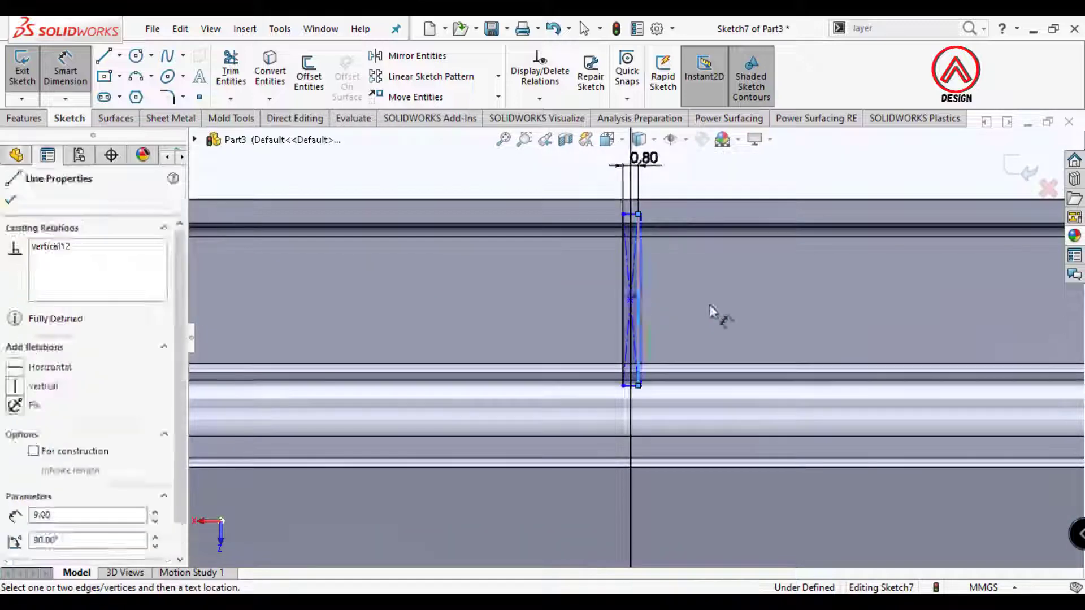
left_click(740, 298)
key("Return")
key("Escape")
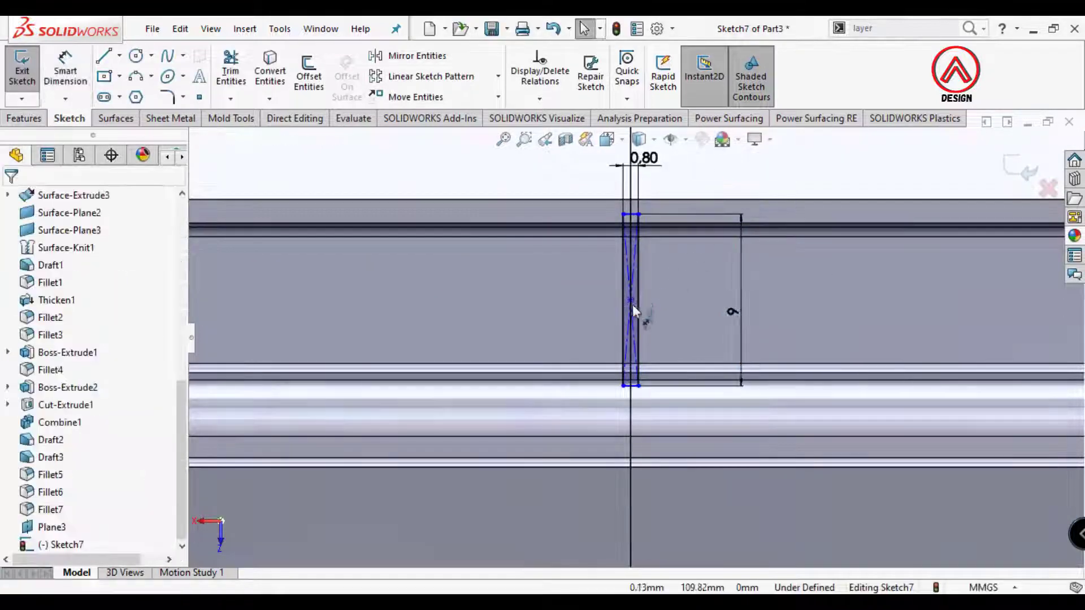
Add a horizontal relation between the center points of the middle rectangle and the long-side rectangle near the corner
left_click(631, 298)
scroll(422, 328, "down", 4)
scroll(379, 339, "up", 5)
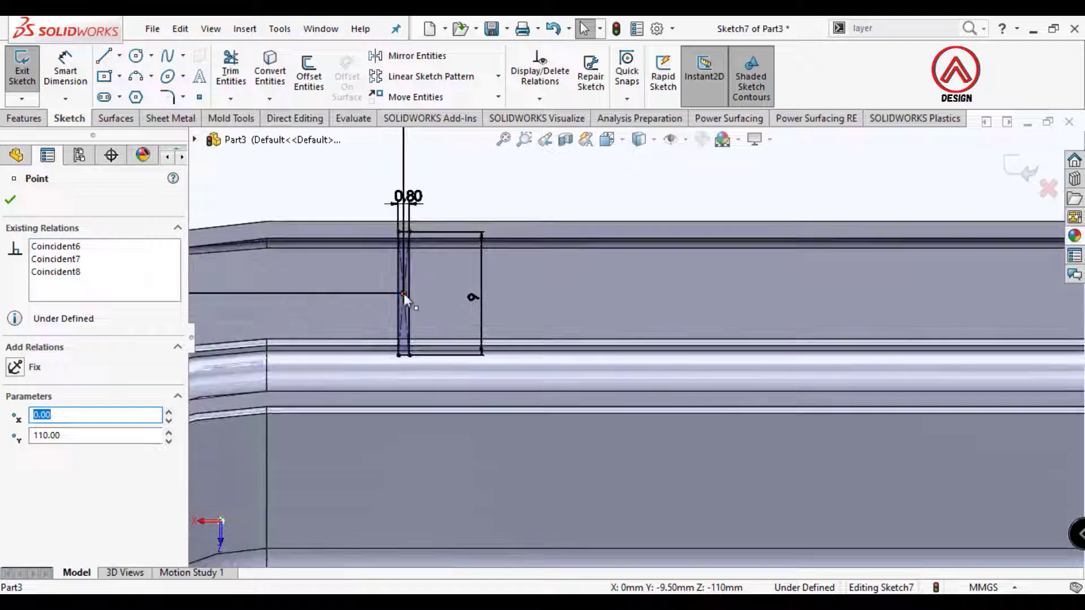
left_click(403, 293, "ctrl")
left_click(450, 222)
scroll(779, 283, "down", 8)
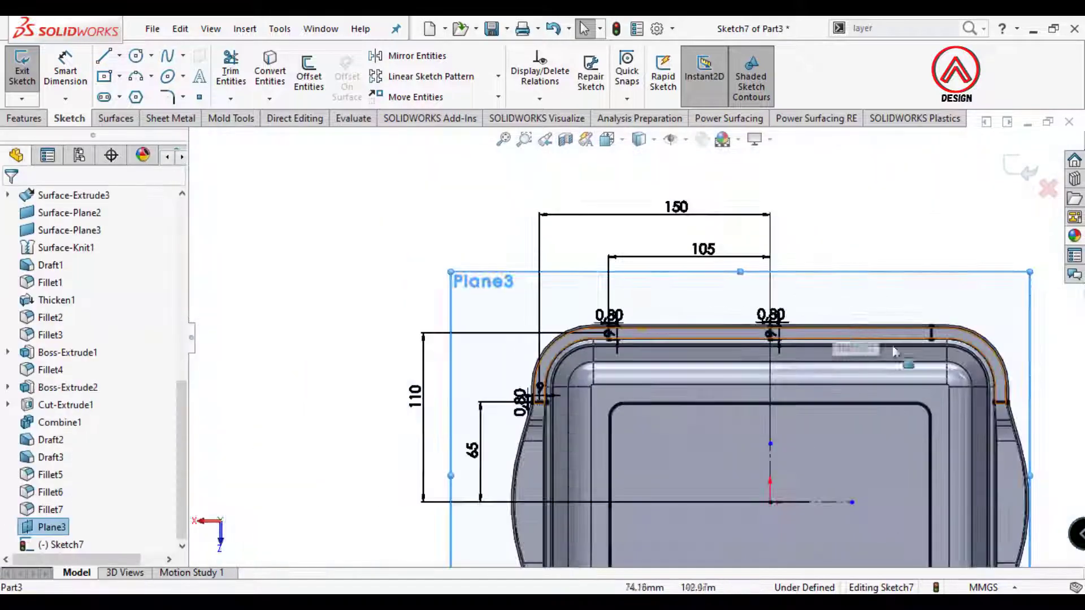
Extrude the rib rectangles in the reversed direction up to the container body with merged result, and hide the offset sketch plane
scroll(731, 390, "down", 2)
left_click(48, 104)
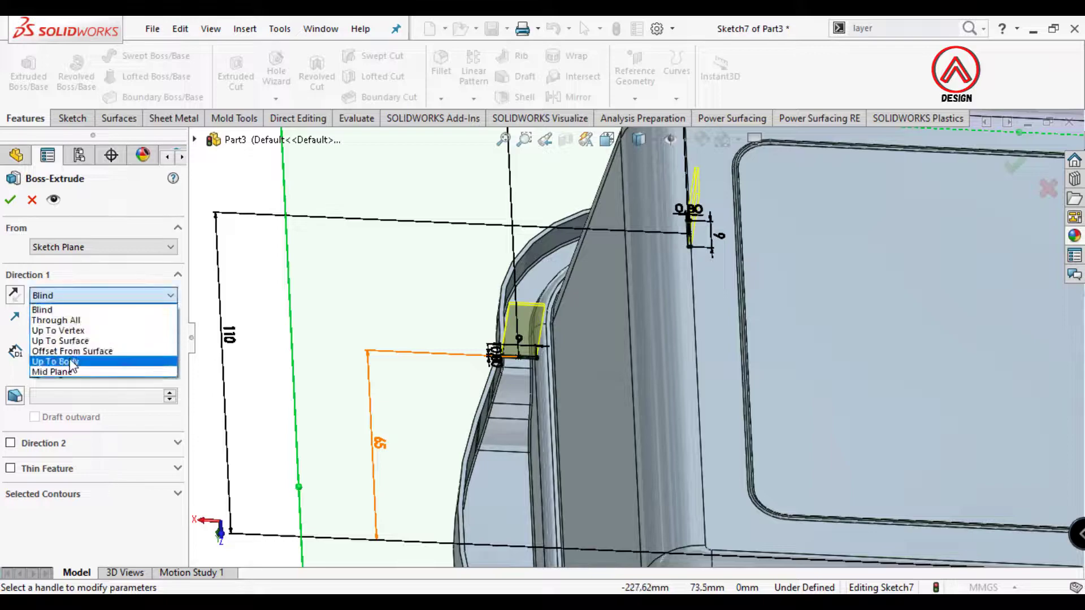
left_click(71, 363)
left_click(561, 344)
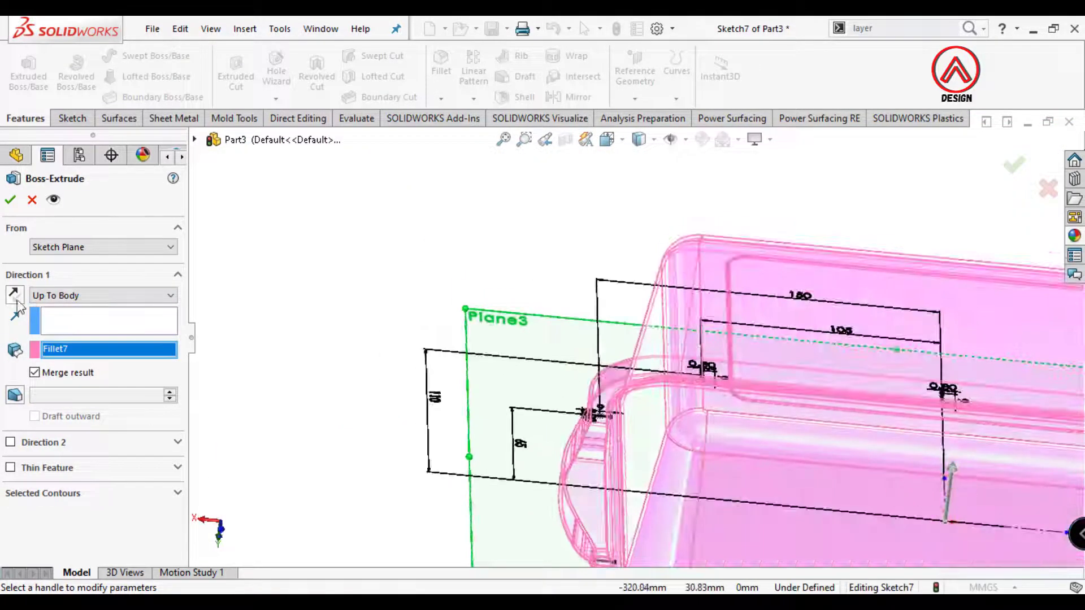
scroll(616, 432, "down", 5)
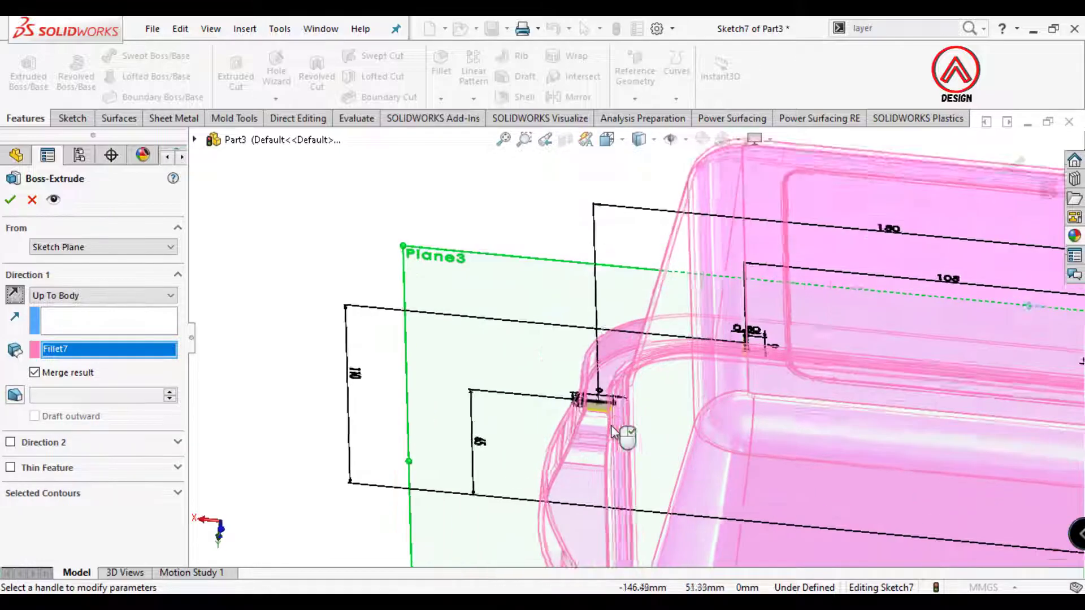
middle_click_drag(618, 431, 576, 344)
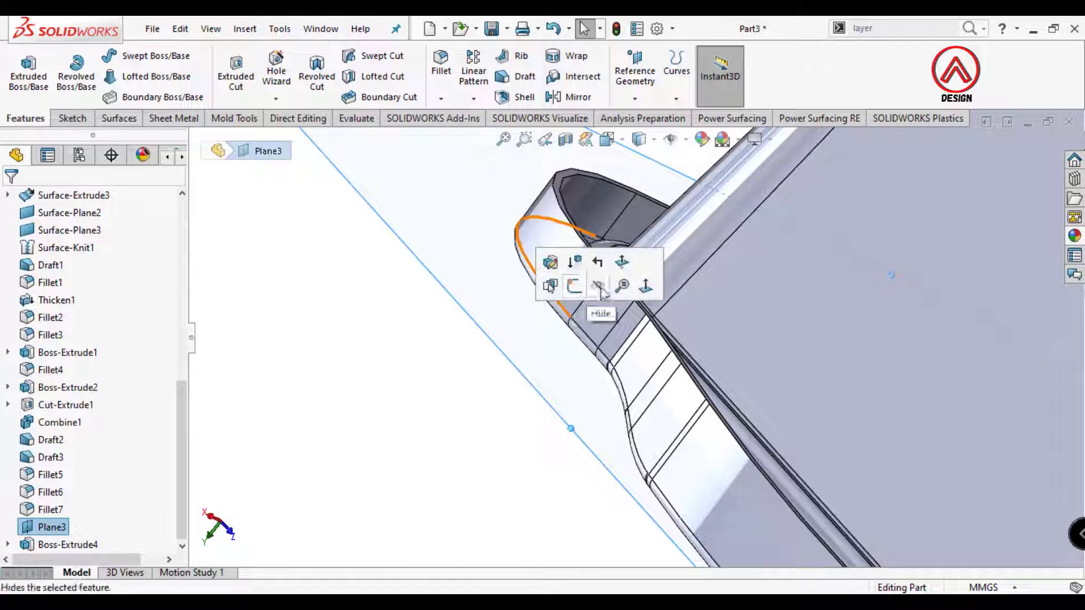
left_click(598, 287)
Fillet the narrow end face of the rim's outer lip with a 0.5 mm radius
left_click(440, 64)
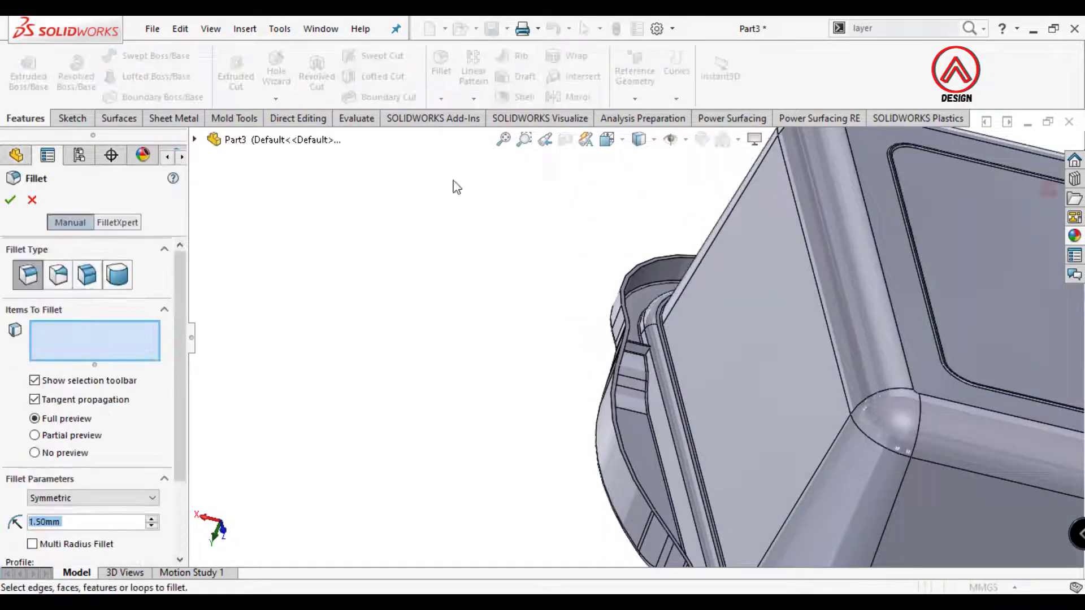
type(".5")
scroll(727, 384, "down", 6)
left_click(725, 364)
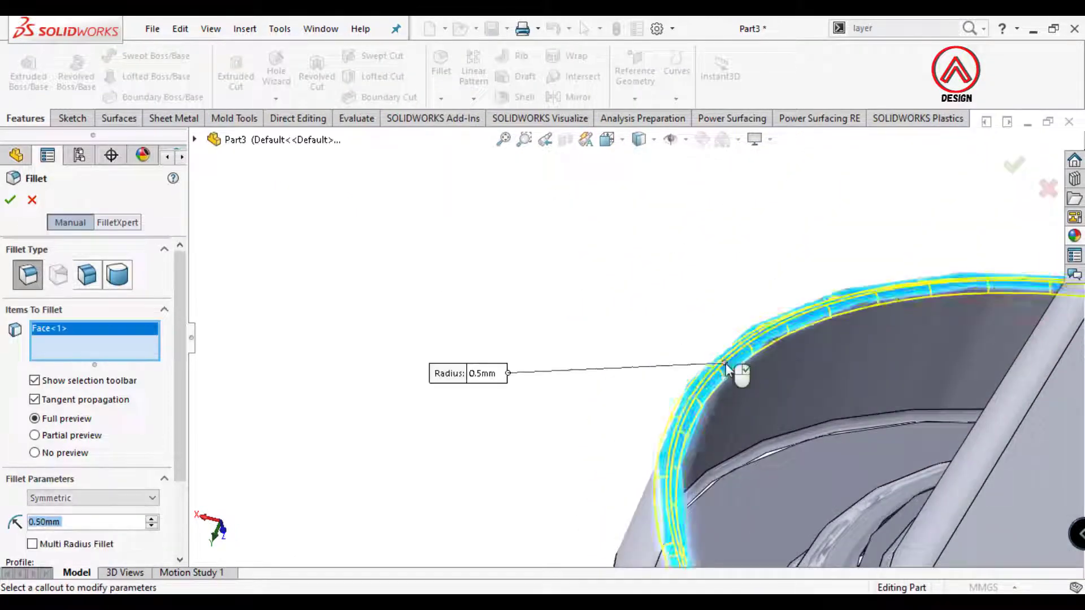
scroll(725, 364, "up", 5)
scroll(714, 307, "up", 6)
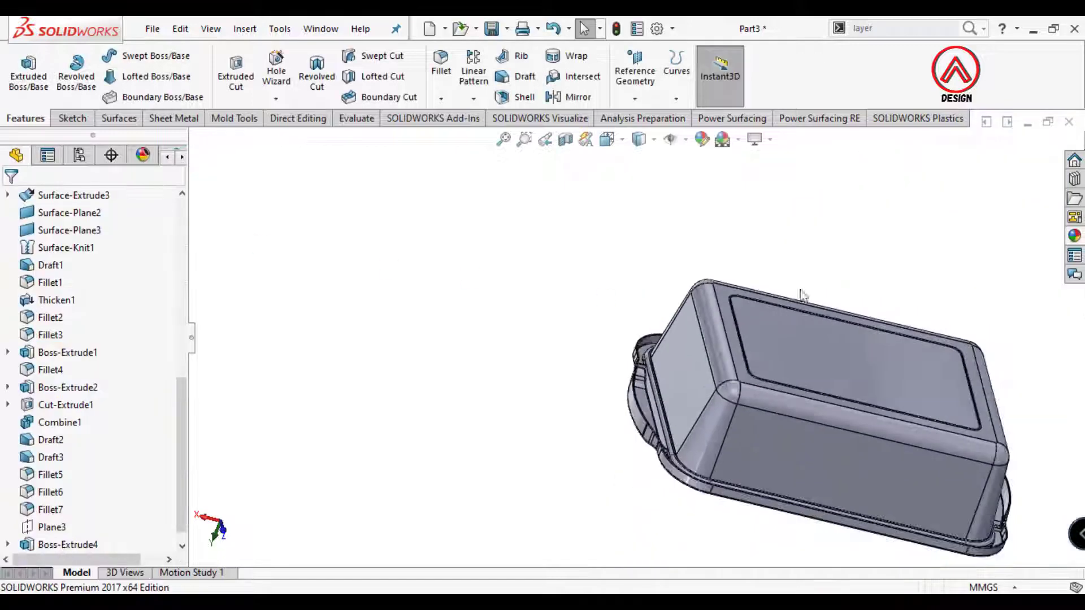
Examine the container from several angles, inside and outside, and through a temporary section view
middle_click_drag(802, 293, 843, 378)
scroll(843, 378, "up", 3)
scroll(843, 378, "down", 3)
middle_click_drag(701, 368, 652, 371)
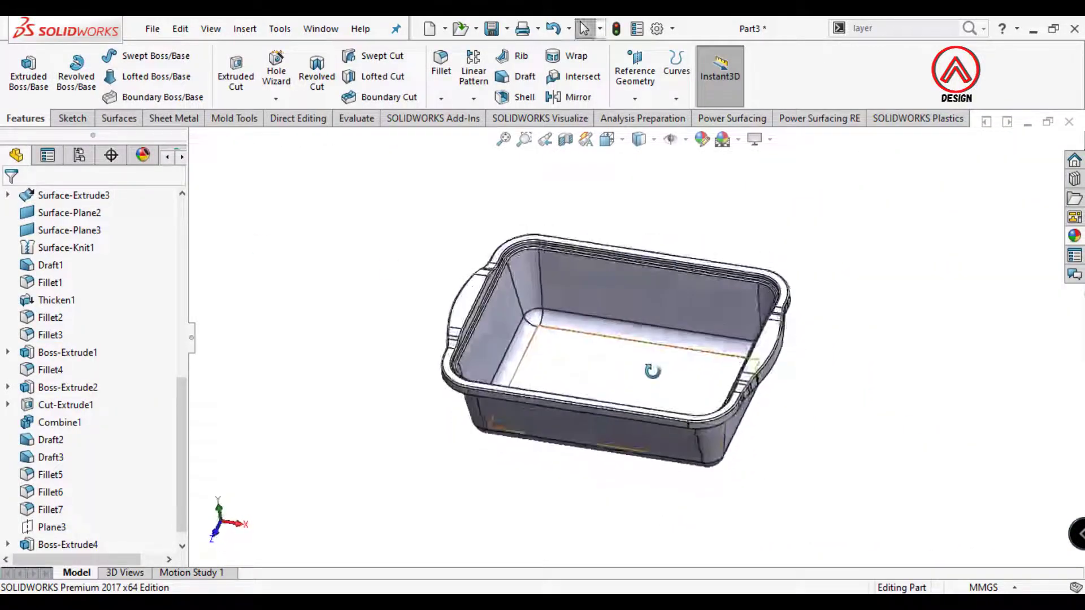
scroll(667, 366, "down", 3)
left_click(565, 139)
middle_click_drag(497, 352, 466, 262)
left_click(30, 201)
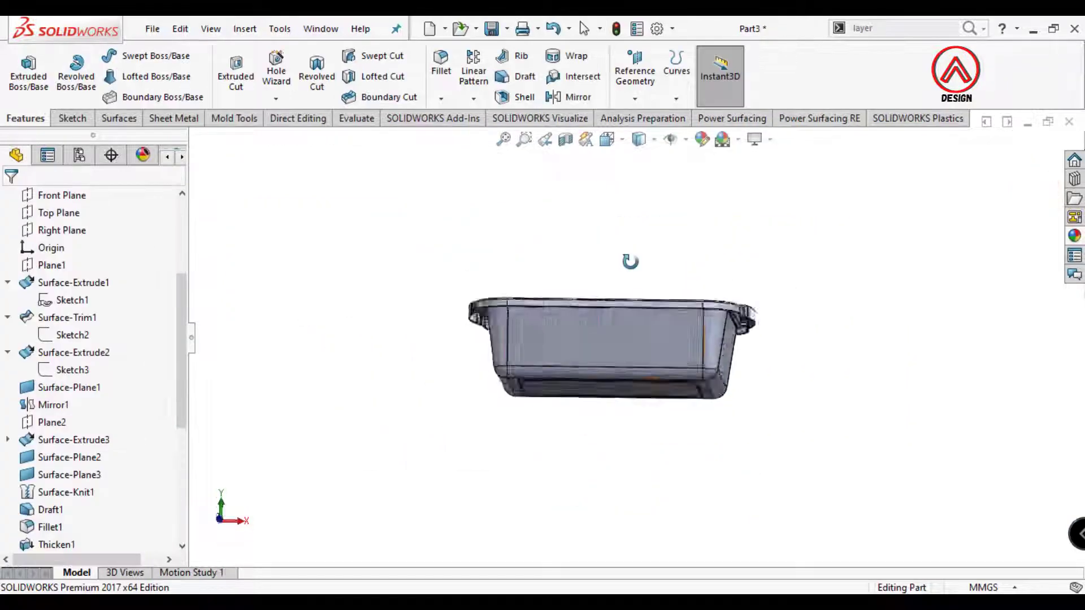
middle_click_drag(629, 259, 469, 339)
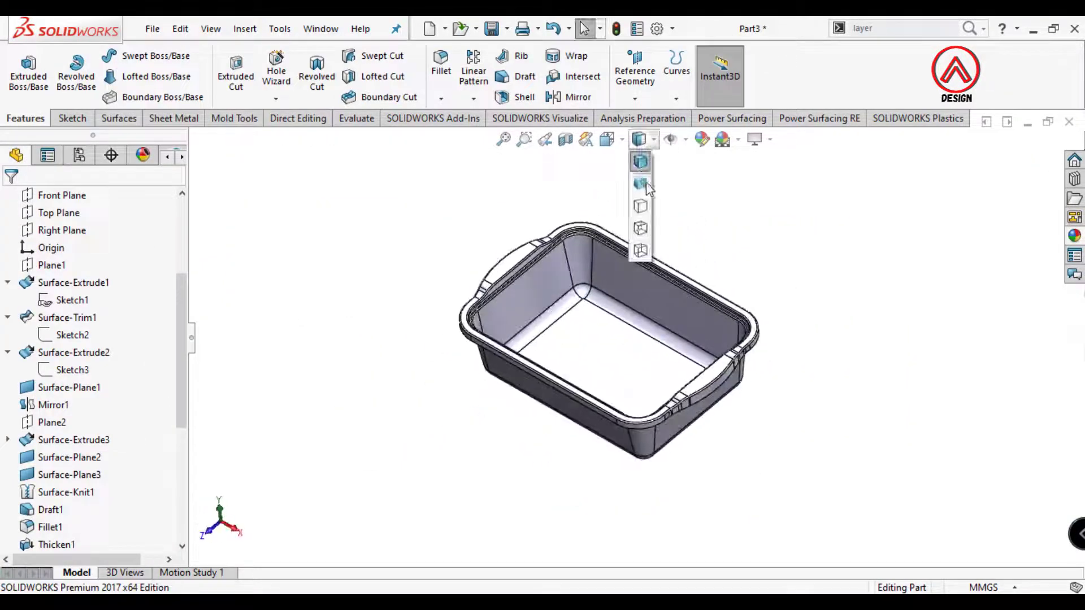
middle_click_drag(599, 342, 388, 259)
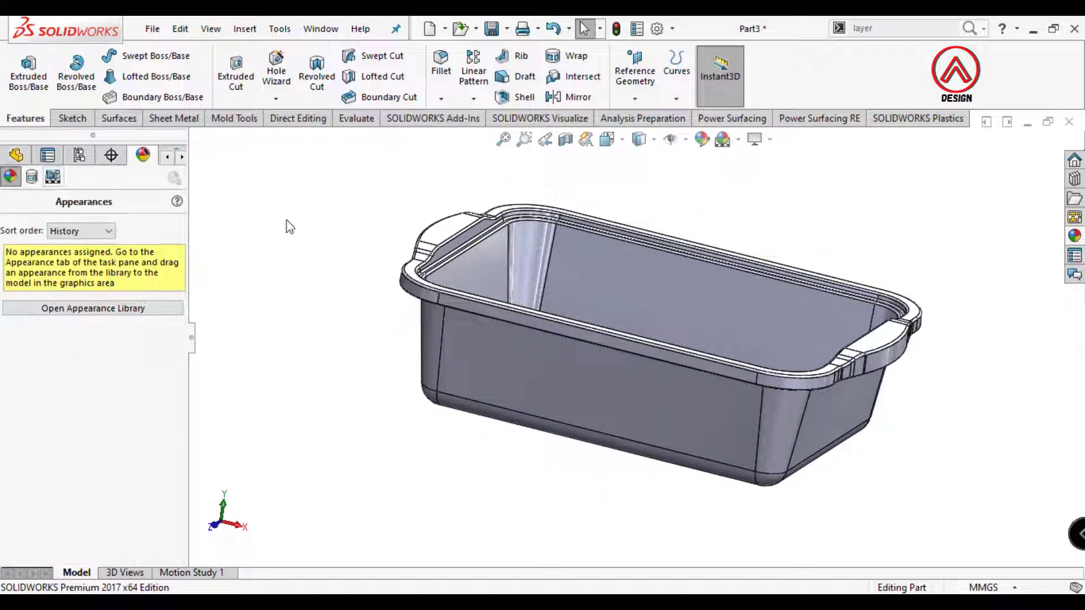
Apply a dark teal color from the standard palette to the whole part
left_click(633, 362)
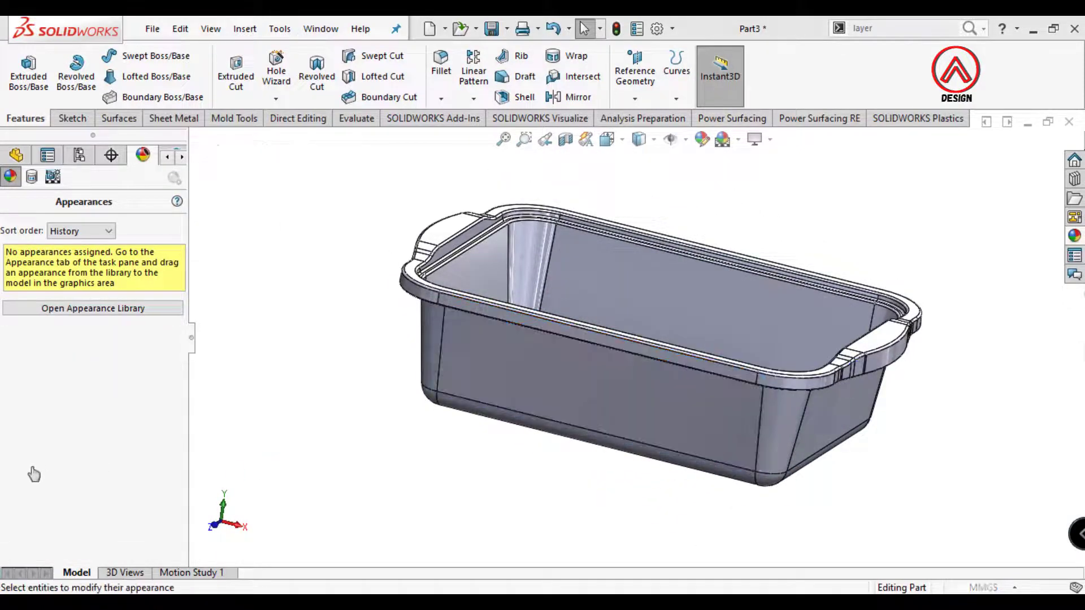
left_click(96, 547)
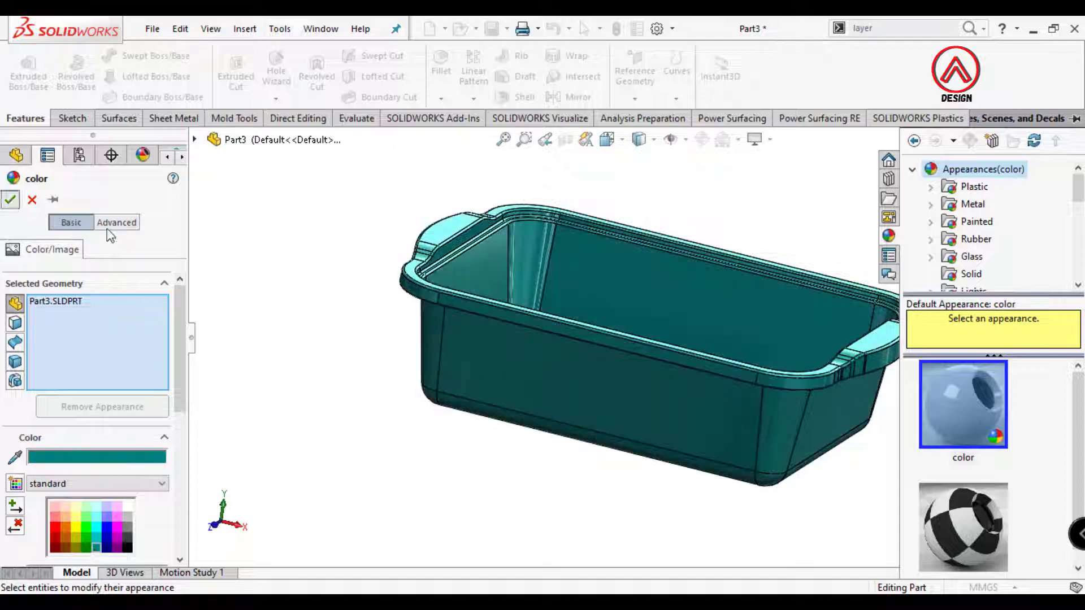
left_click(10, 200)
Set the display style to Shaded without edges and examine the colored container from several angles
scroll(621, 333, "up", 3)
middle_click_drag(684, 293, 757, 361)
left_click(782, 291)
scroll(782, 290, "down", 3)
middle_click_drag(735, 305, 595, 236)
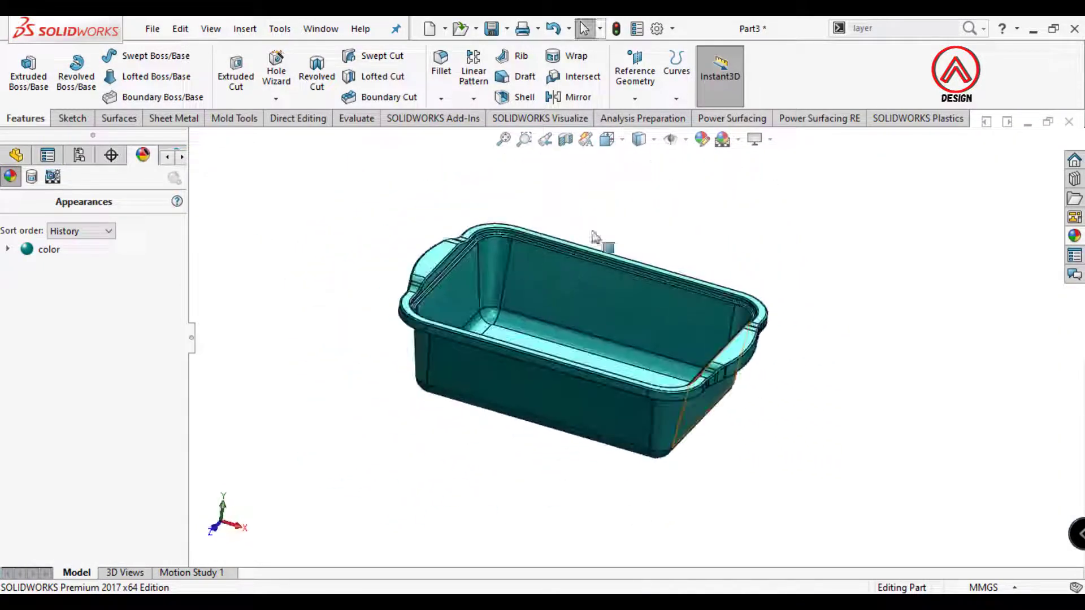
left_click(642, 182)
mouse_move(587, 316)
middle_mouse_down()
mouse_move(565, 395)
mouse_move(504, 476)
mouse_move(381, 501)
mouse_move(588, 433)
mouse_move(683, 249)
mouse_move(782, 322)
mouse_move(717, 416)
middle_mouse_up()
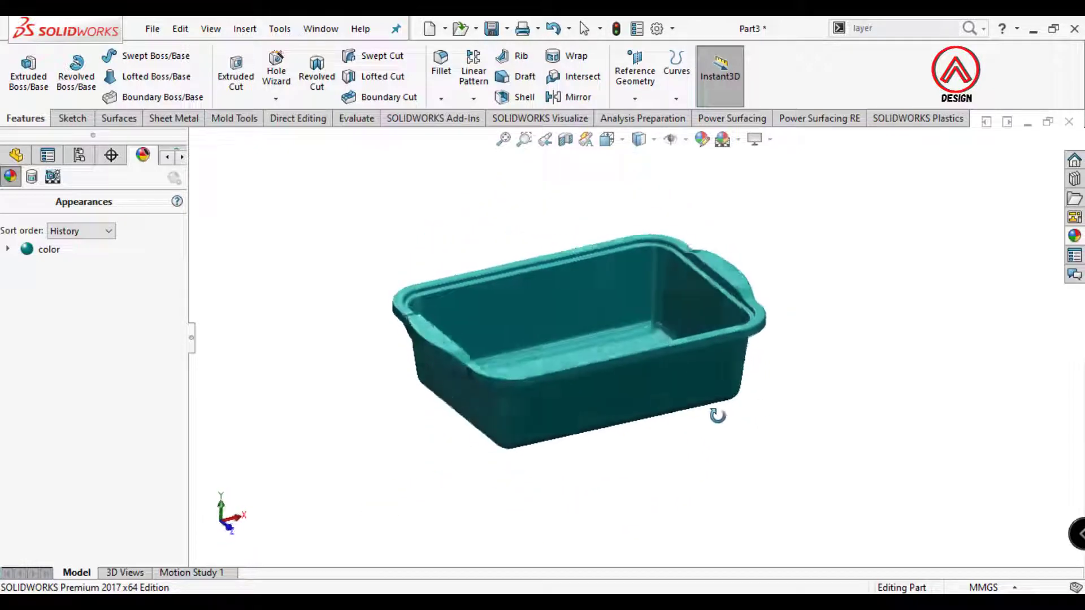
Run a 1-degree draft analysis on the container using a face as the pull direction, and inspect its outer walls and underside
middle_click_drag(787, 308, 762, 379)
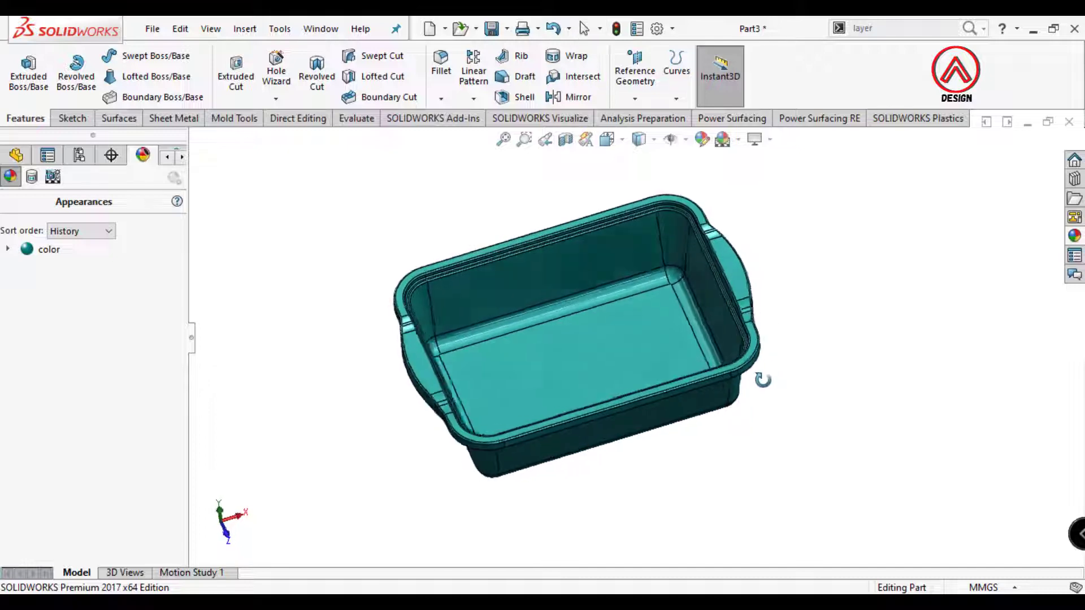
left_click(356, 118)
left_click(537, 55)
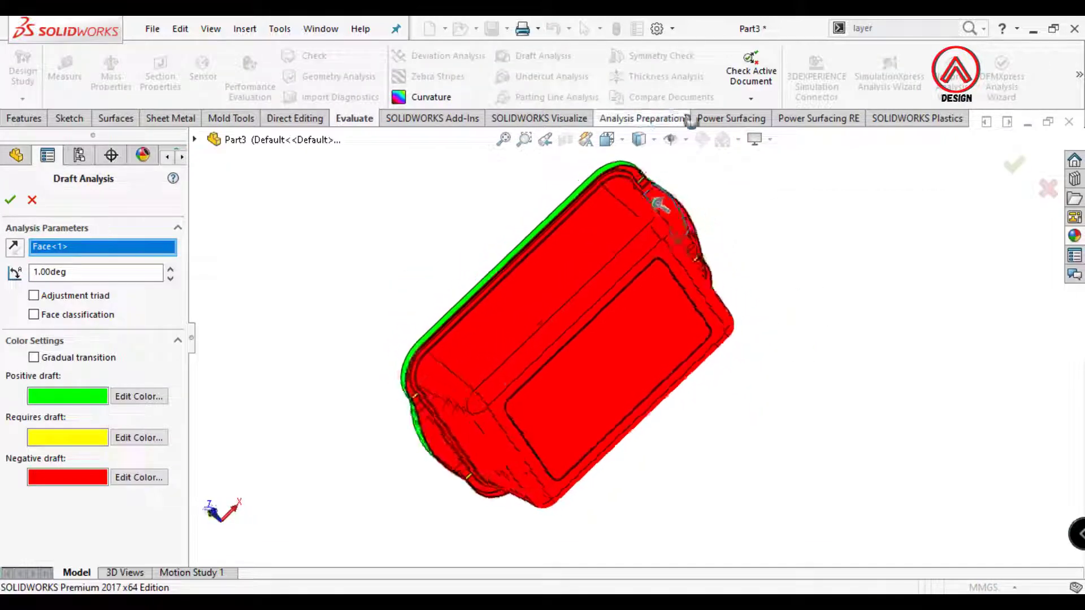
middle_click_drag(658, 205, 727, 383)
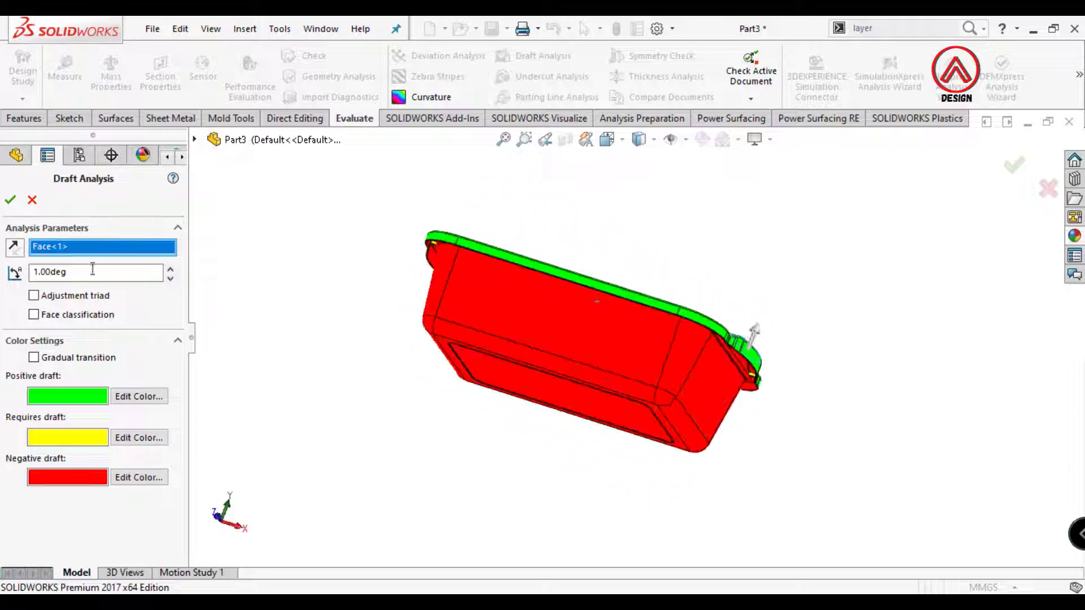
left_click(32, 200)
Edit the extrusion of the thin ribs under the rim, setting its draft angle to 2 degrees
scroll(435, 242, "down", 2)
middle_click_drag(493, 256, 574, 332)
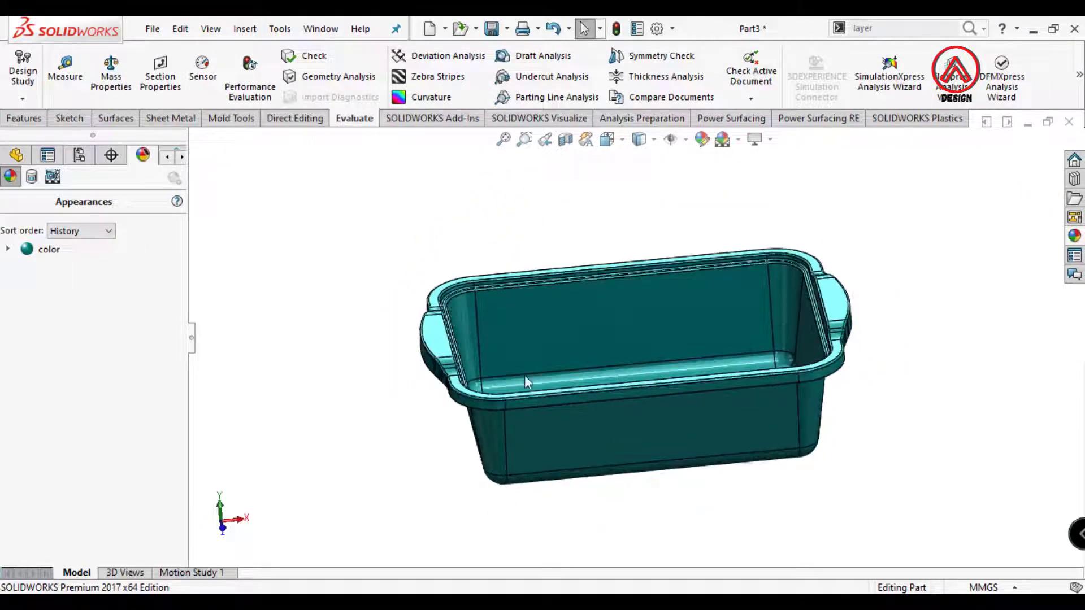
middle_click_drag(525, 376, 571, 165)
scroll(458, 327, "down", 3)
middle_click_drag(459, 328, 512, 262)
scroll(513, 263, "up", 2)
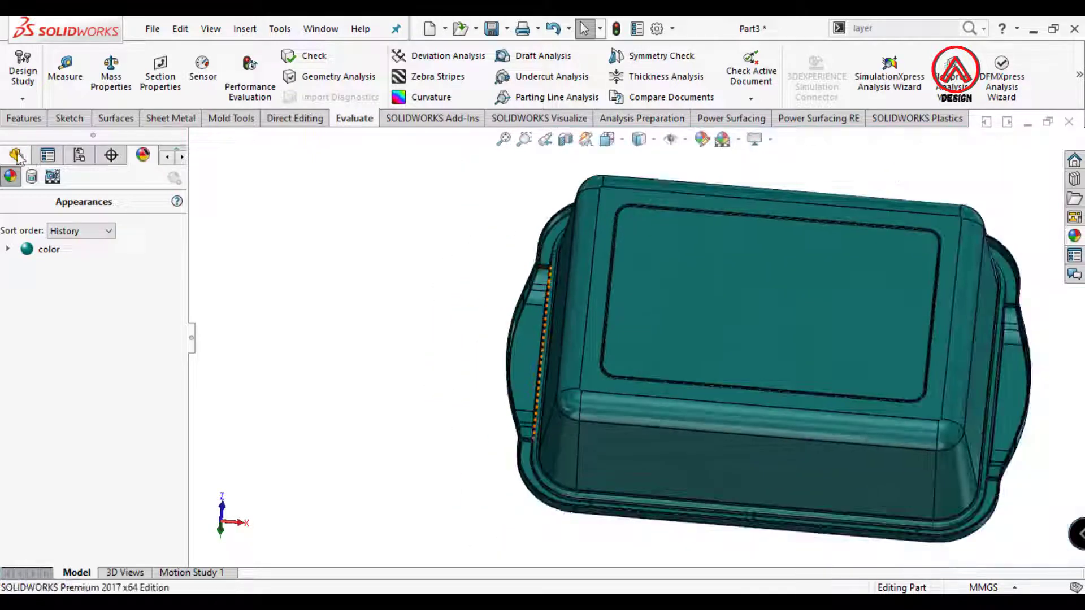
left_click(16, 155)
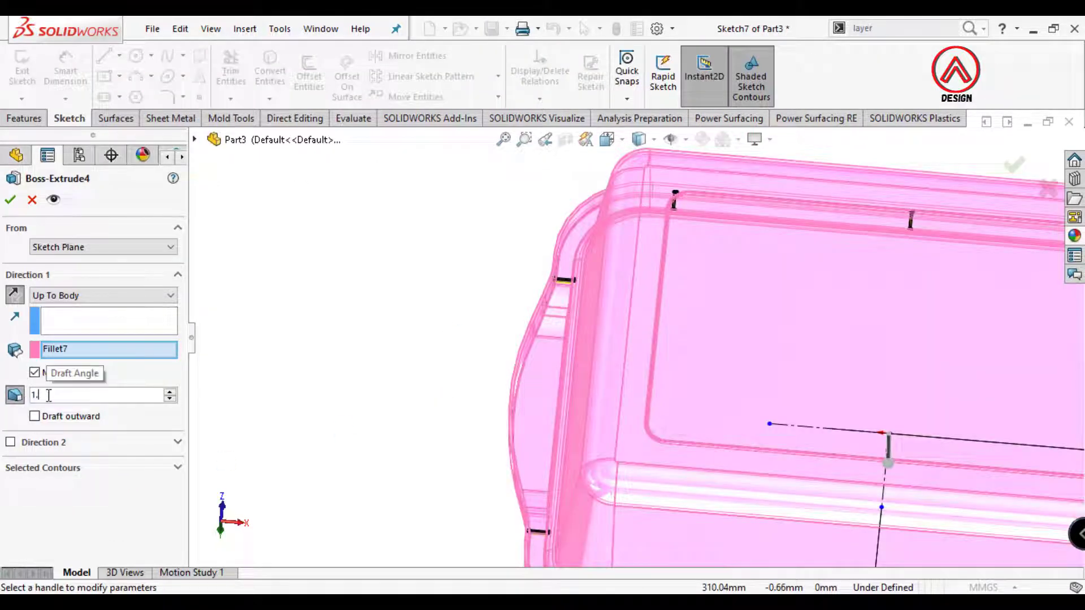
scroll(546, 285, "down", 8)
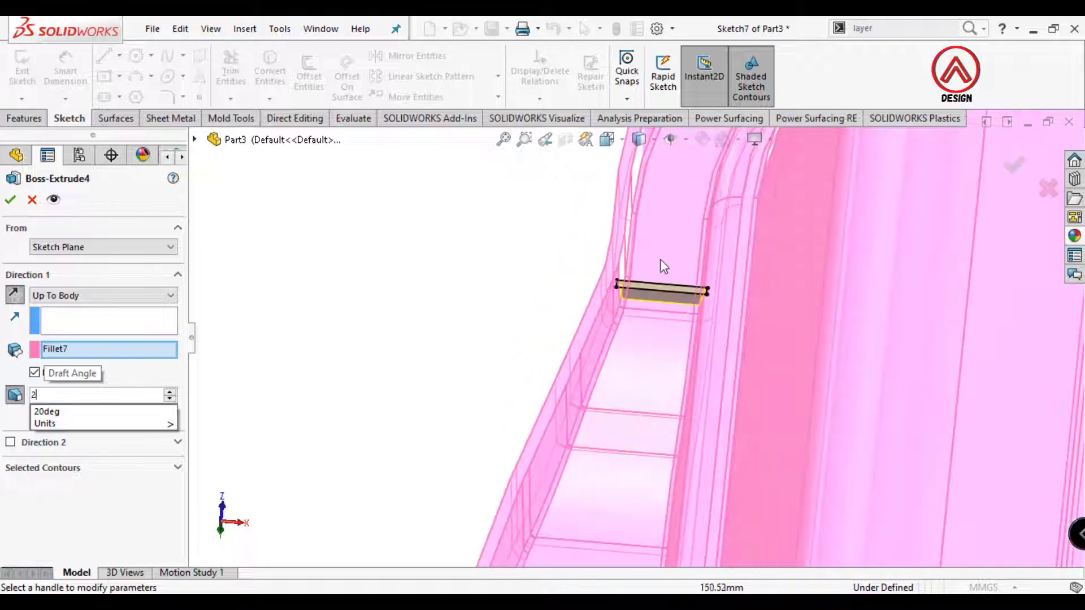
scroll(660, 260, "up", 9)
middle_click_drag(686, 274, 696, 338)
scroll(601, 304, "down", 10)
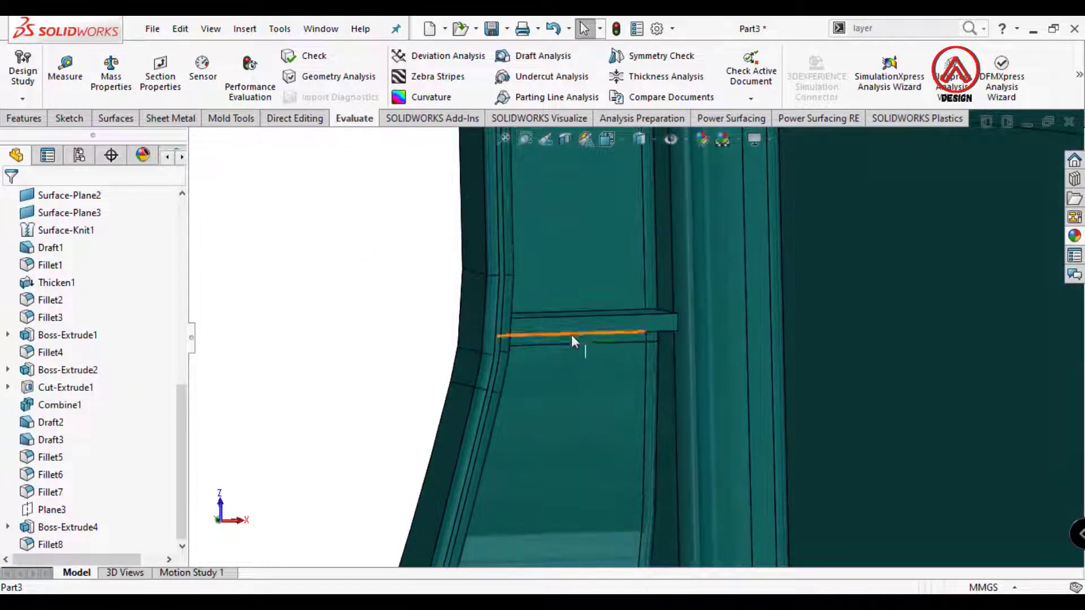
Examine a thin rib under the handle up close and the whole container from several angles
left_click(701, 235)
scroll(546, 294, "up", 9)
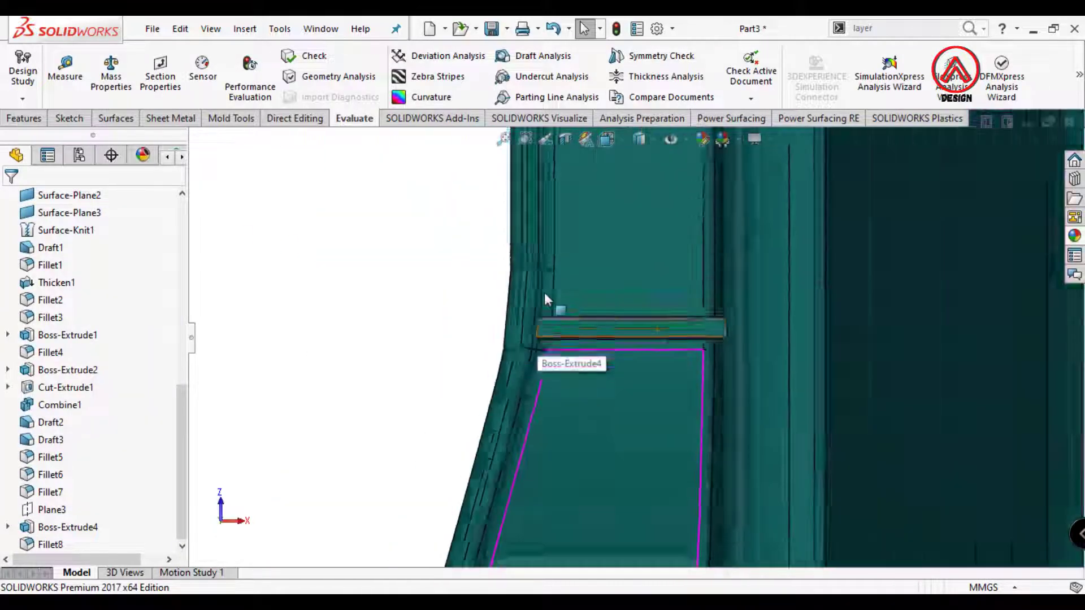
middle_click_drag(615, 333, 547, 462)
scroll(627, 294, "up", 10)
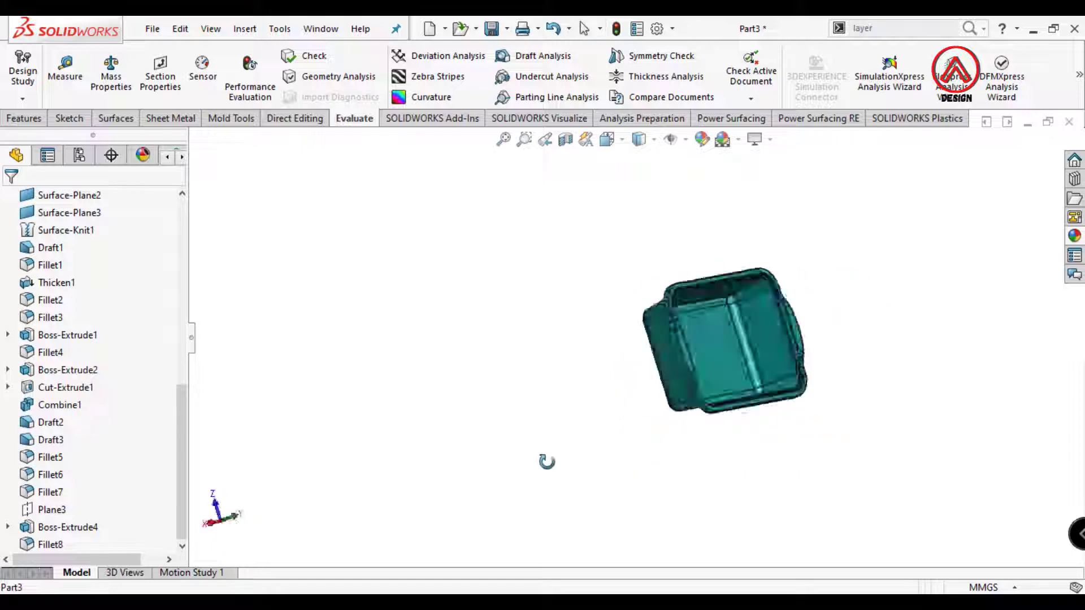
scroll(749, 275, "down", 5)
middle_click_drag(524, 225, 659, 397)
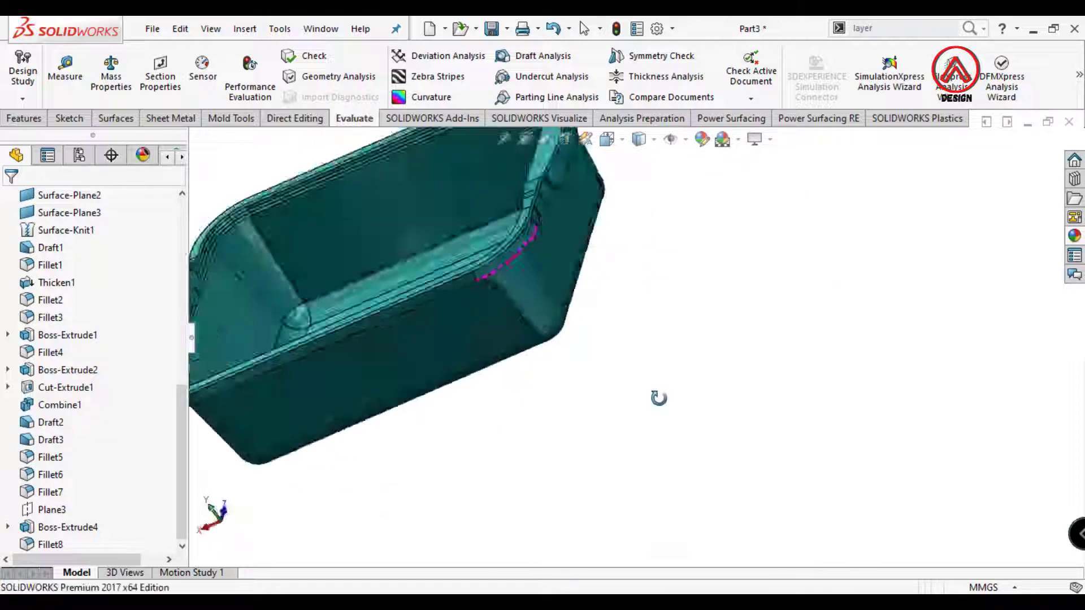